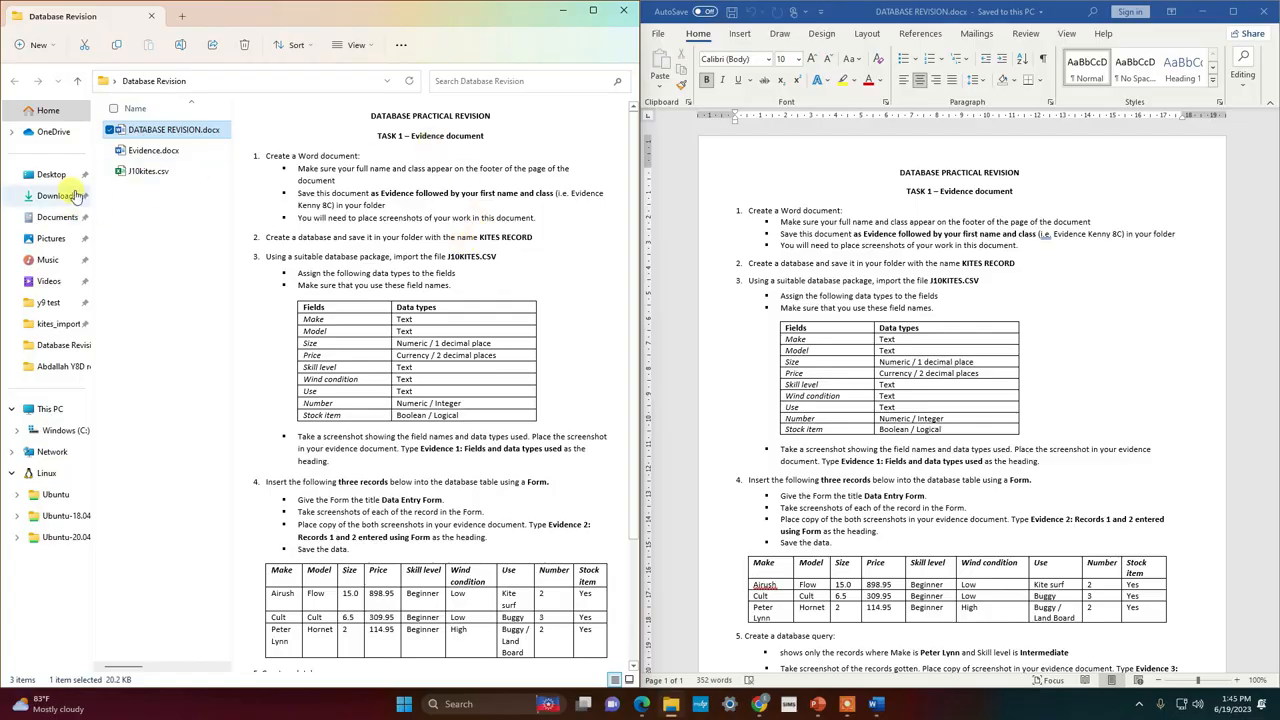
Open Evidence.docx beside the revision document and save a copy in the Database Revision folder named Evidence plus the student's name and class 9G.
key("Return")
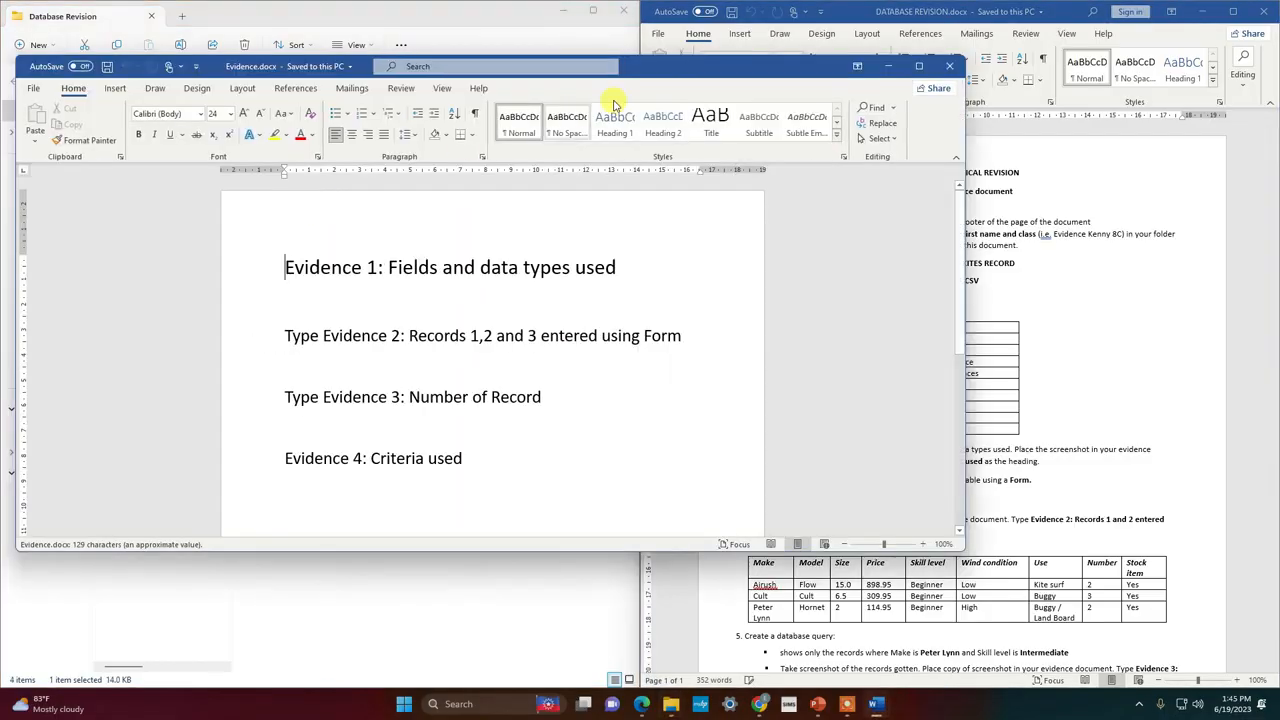
left_click_drag(715, 65, 457, 29)
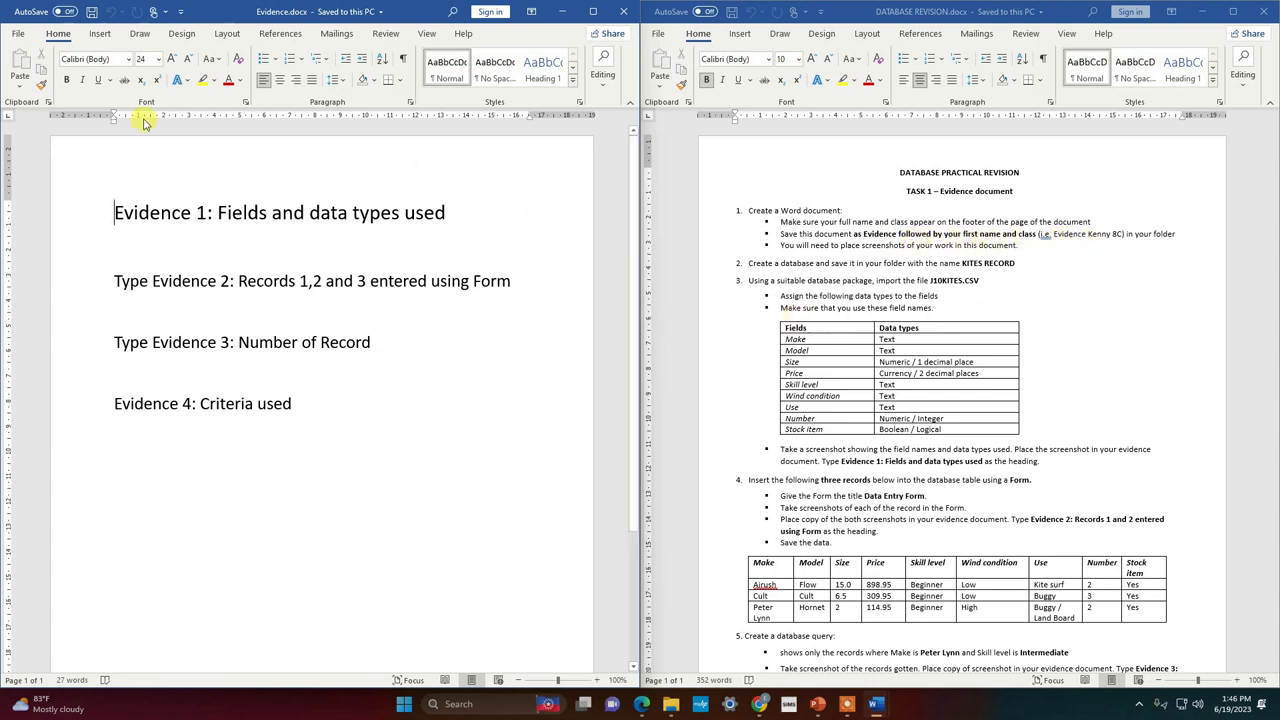
left_click(20, 34)
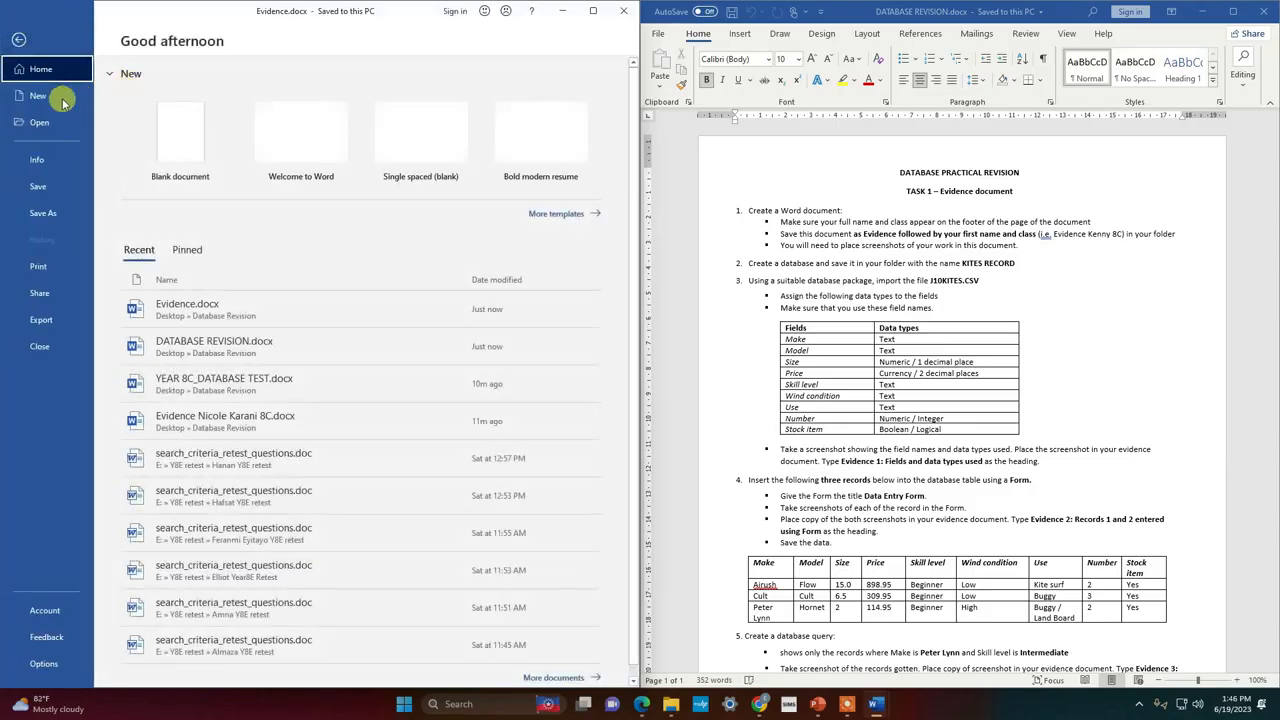
left_click(42, 216)
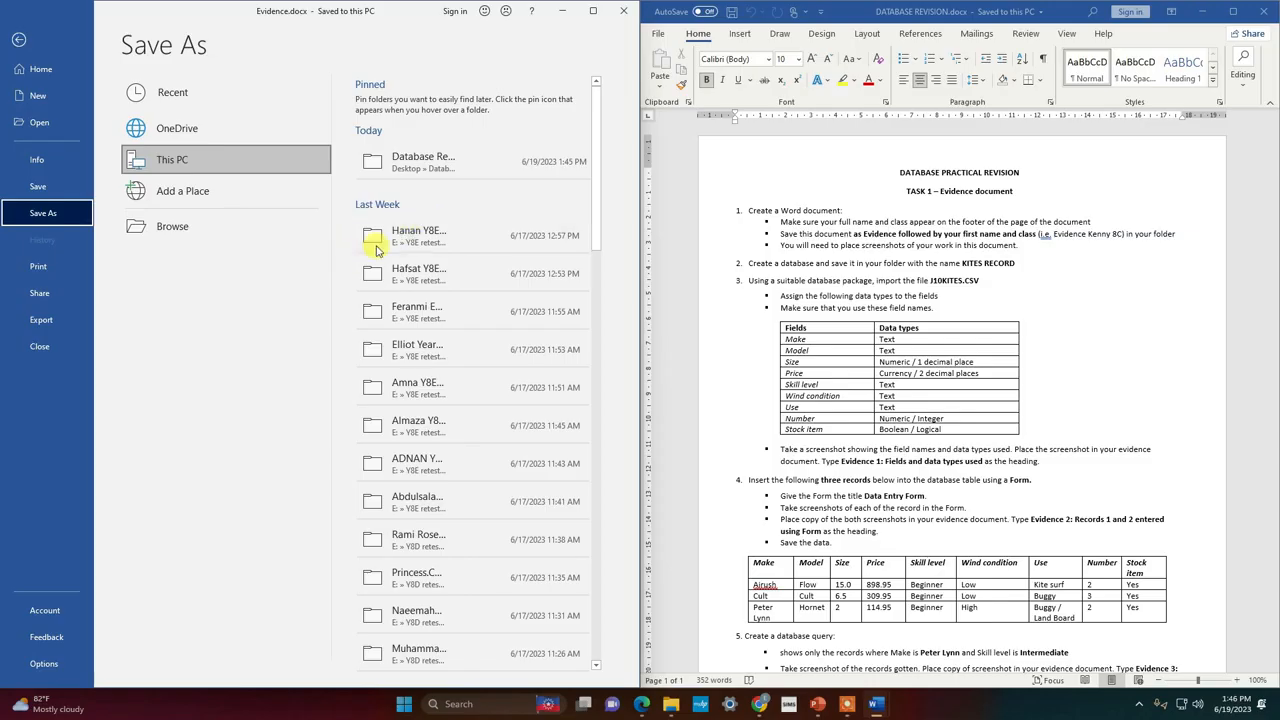
left_click(405, 174)
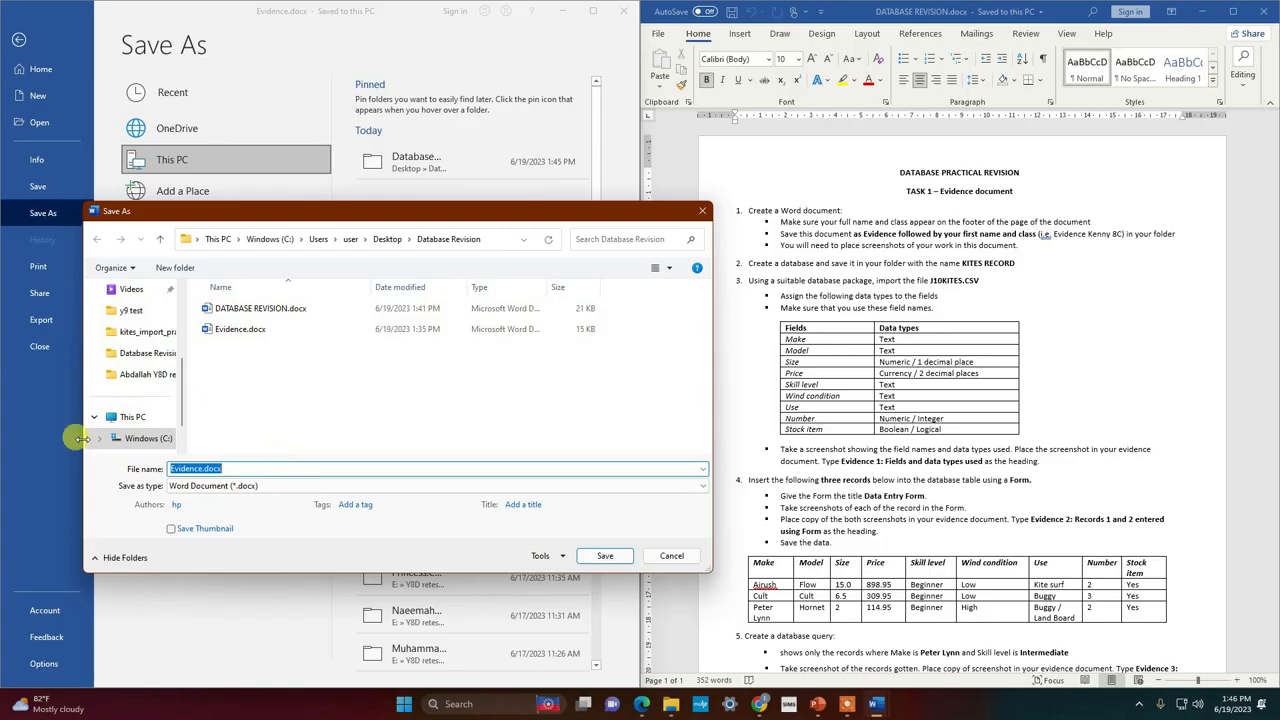
left_click(205, 470)
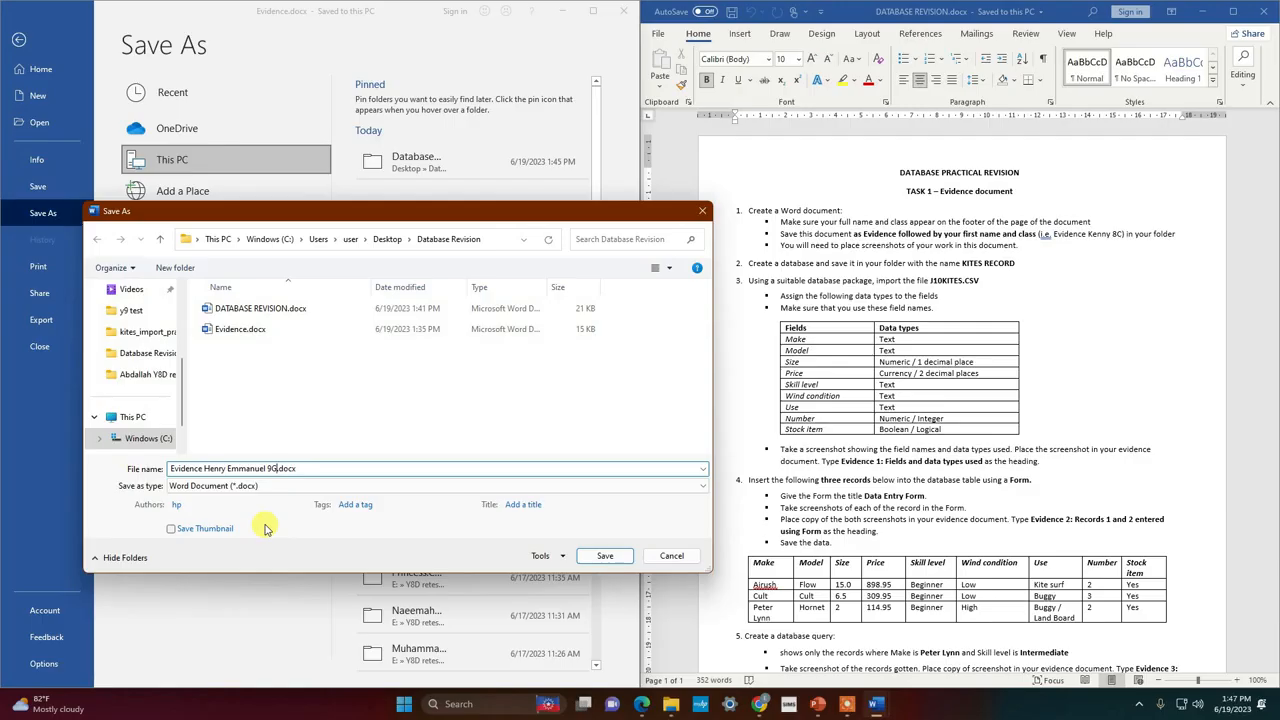
left_click(612, 557)
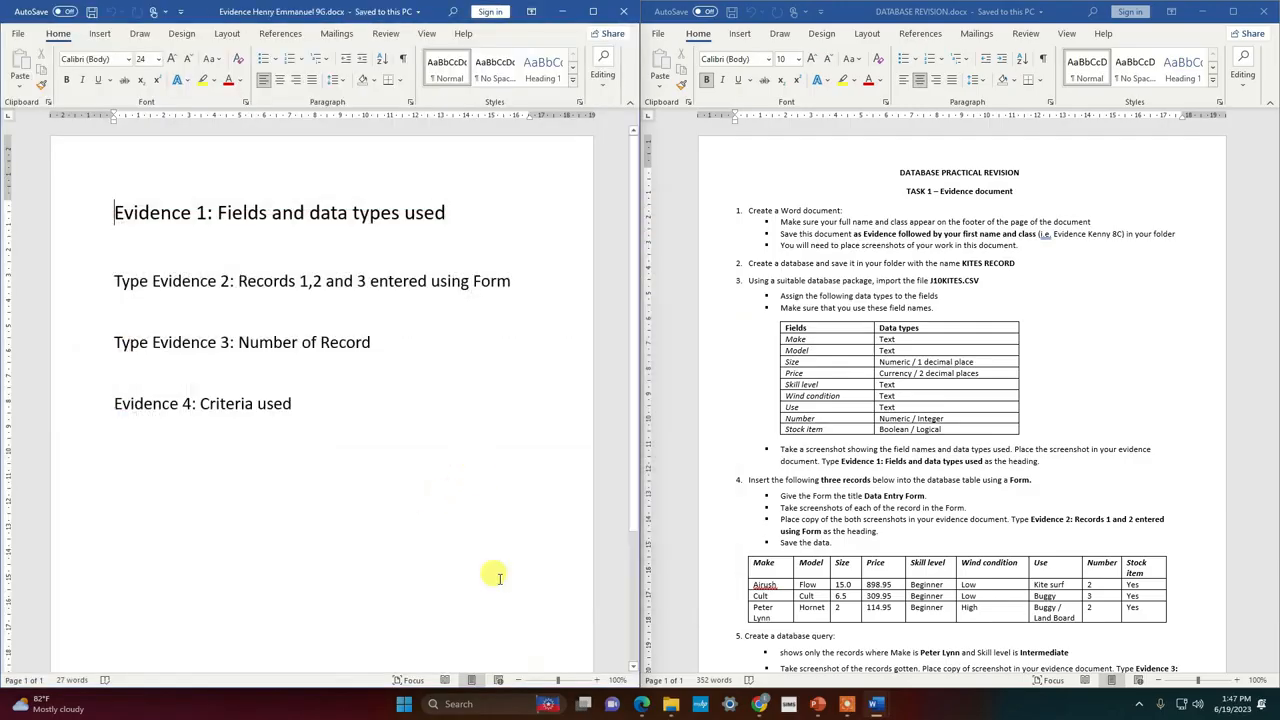
Check the newly saved evidence document in the Database Revision folder, then return to the document.
left_click(668, 705)
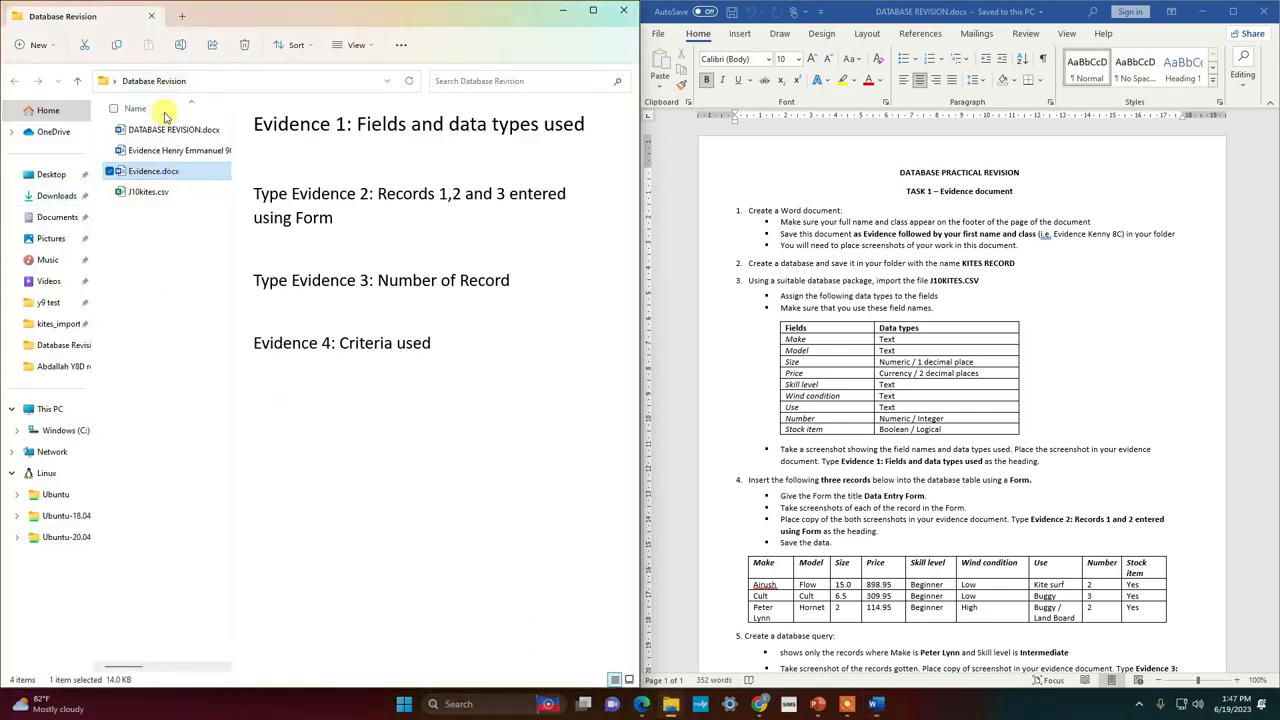
left_click(174, 151)
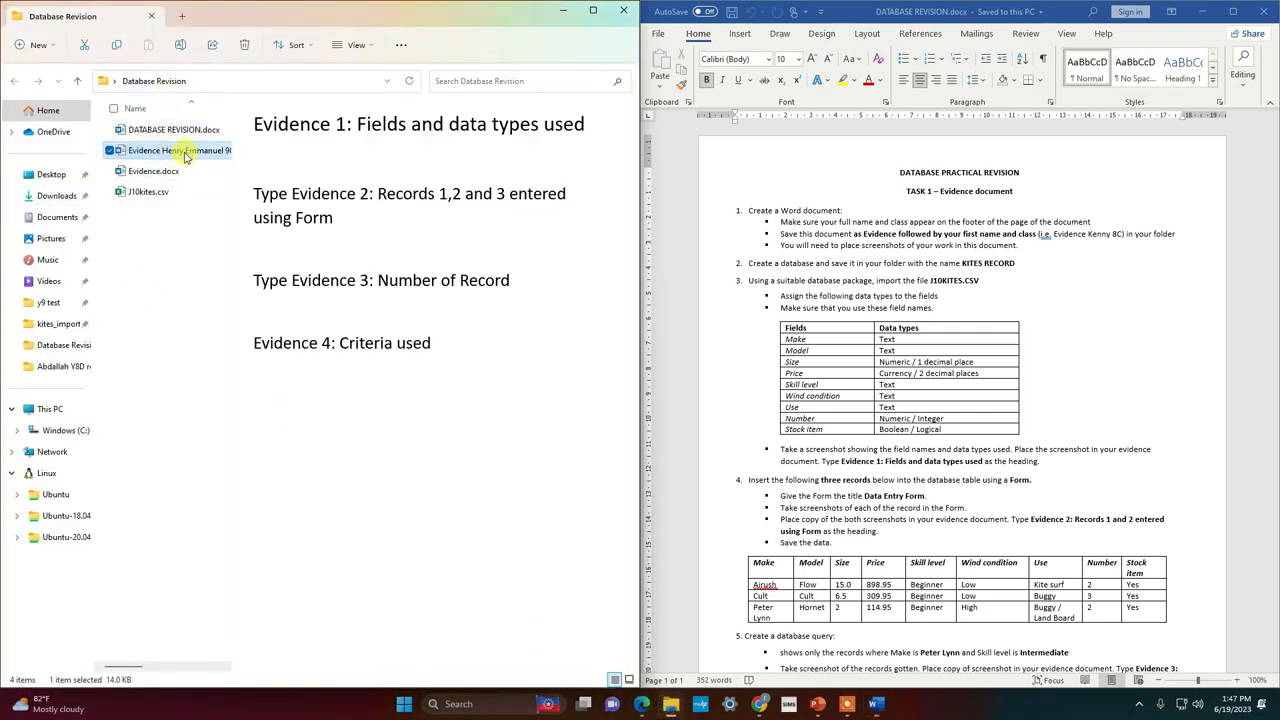
left_click(564, 12)
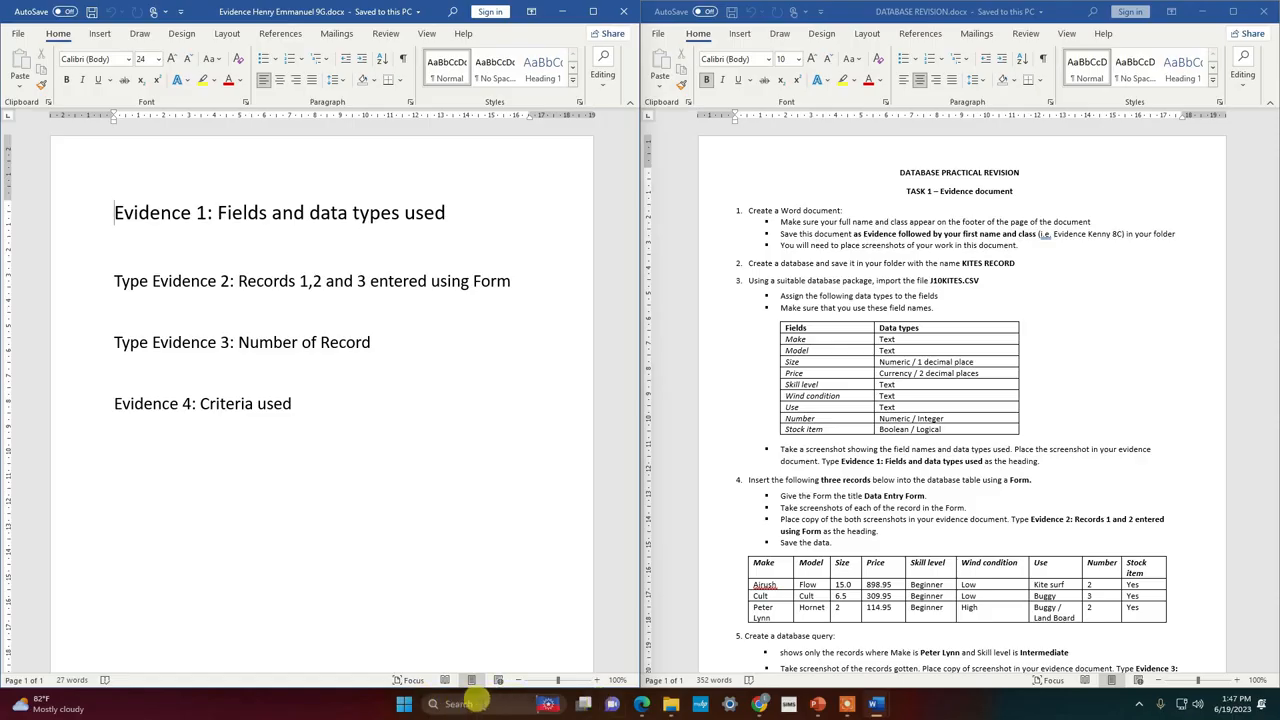
Launch the Snipping Tool and minimize it so it is ready for taking screenshots.
left_click(480, 702)
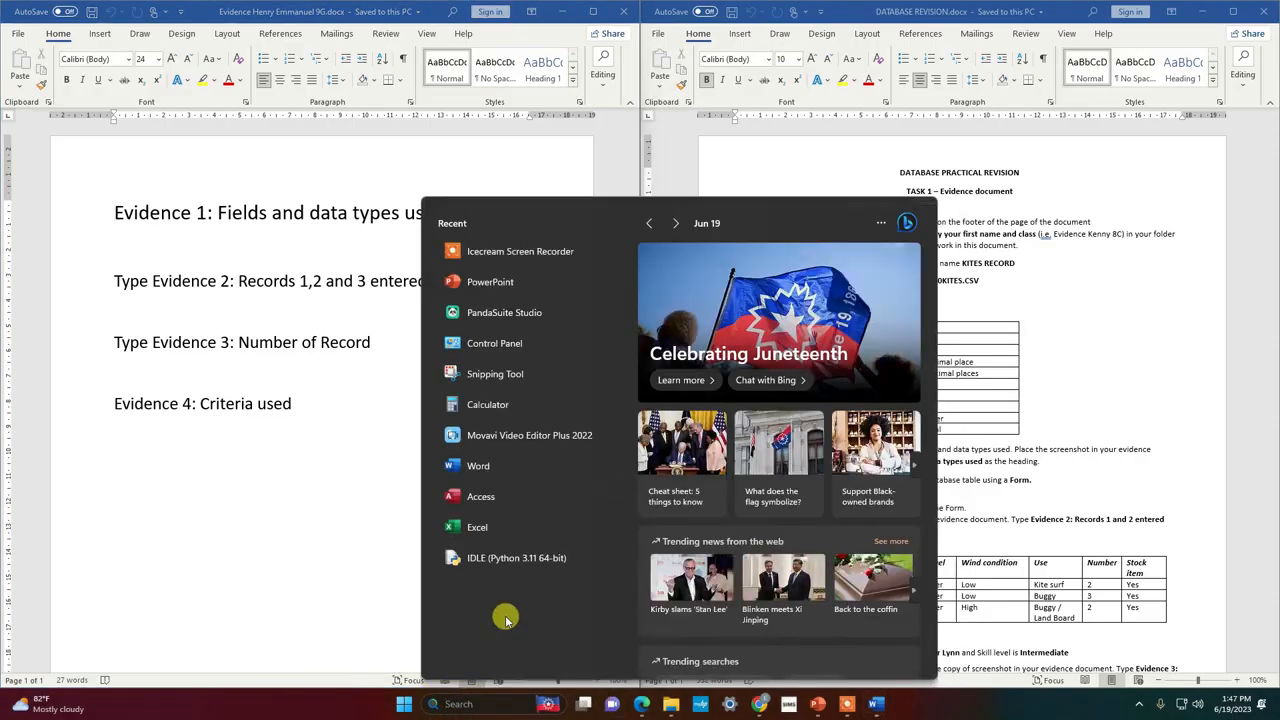
type("snipp")
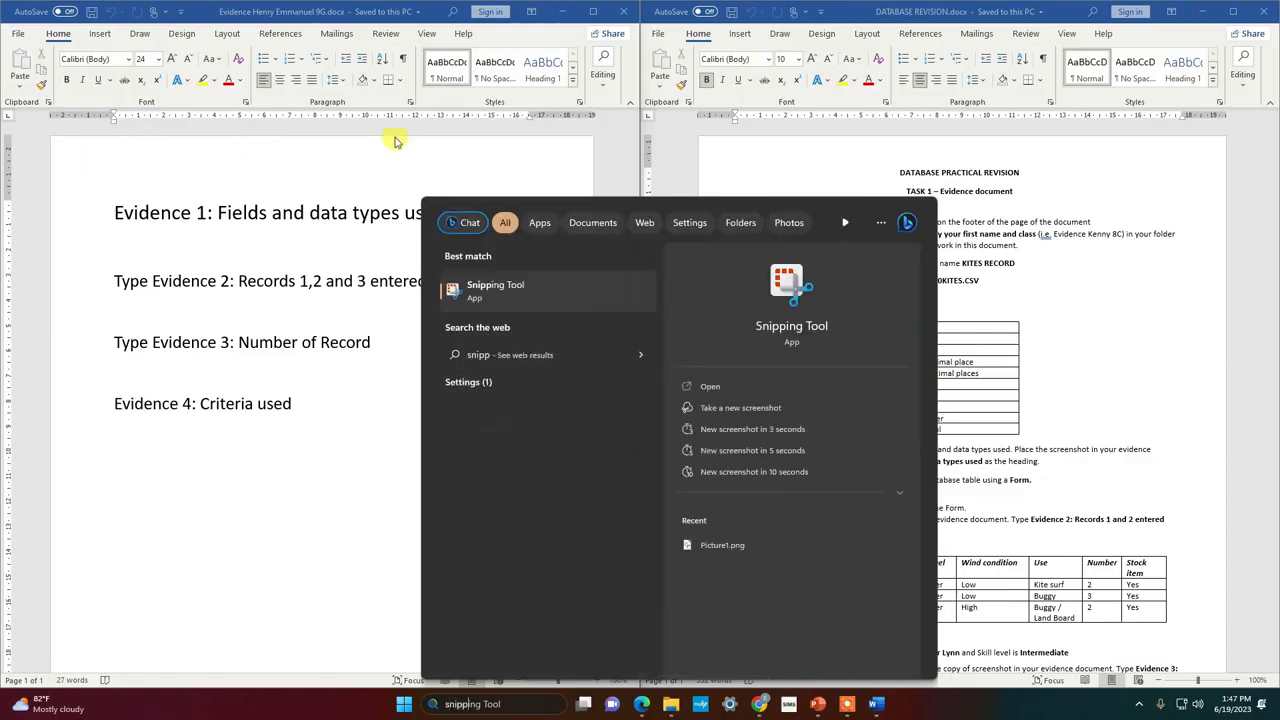
left_click(485, 288)
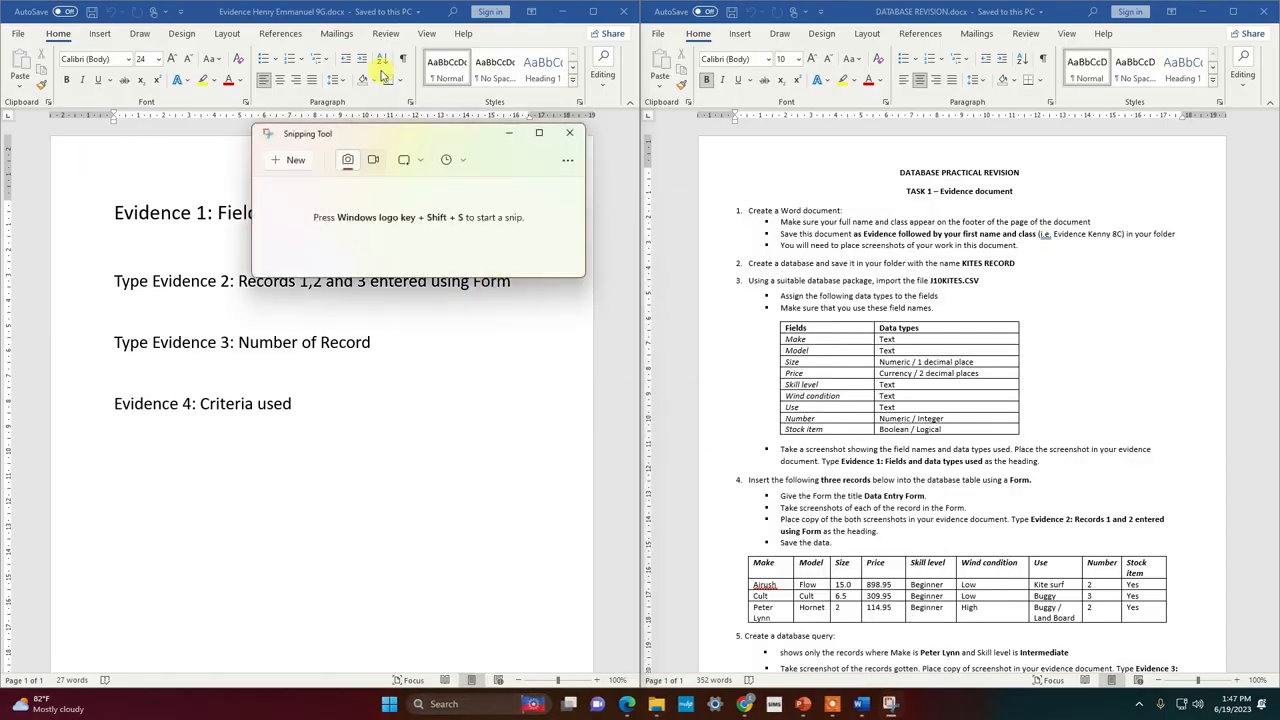
left_click(509, 133)
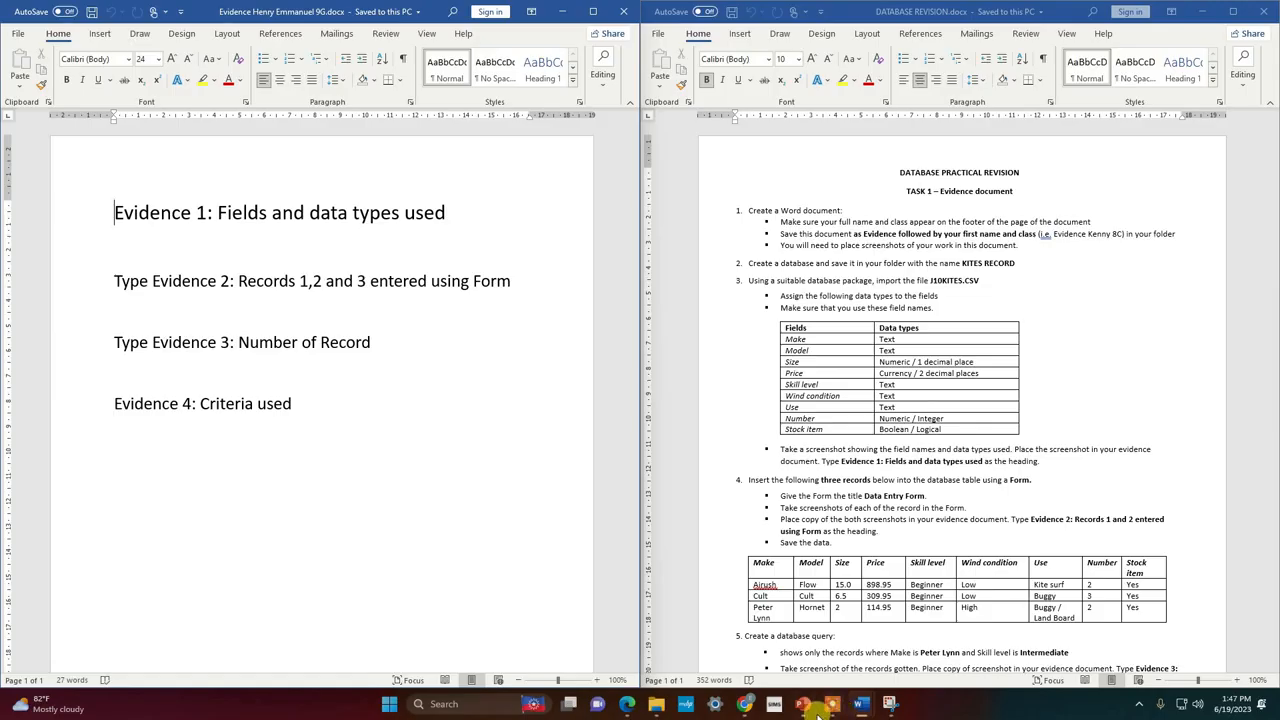
Create a new Microsoft Access database named Kites Record in the Database Revision folder, with the file name column widened.
left_click(656, 704)
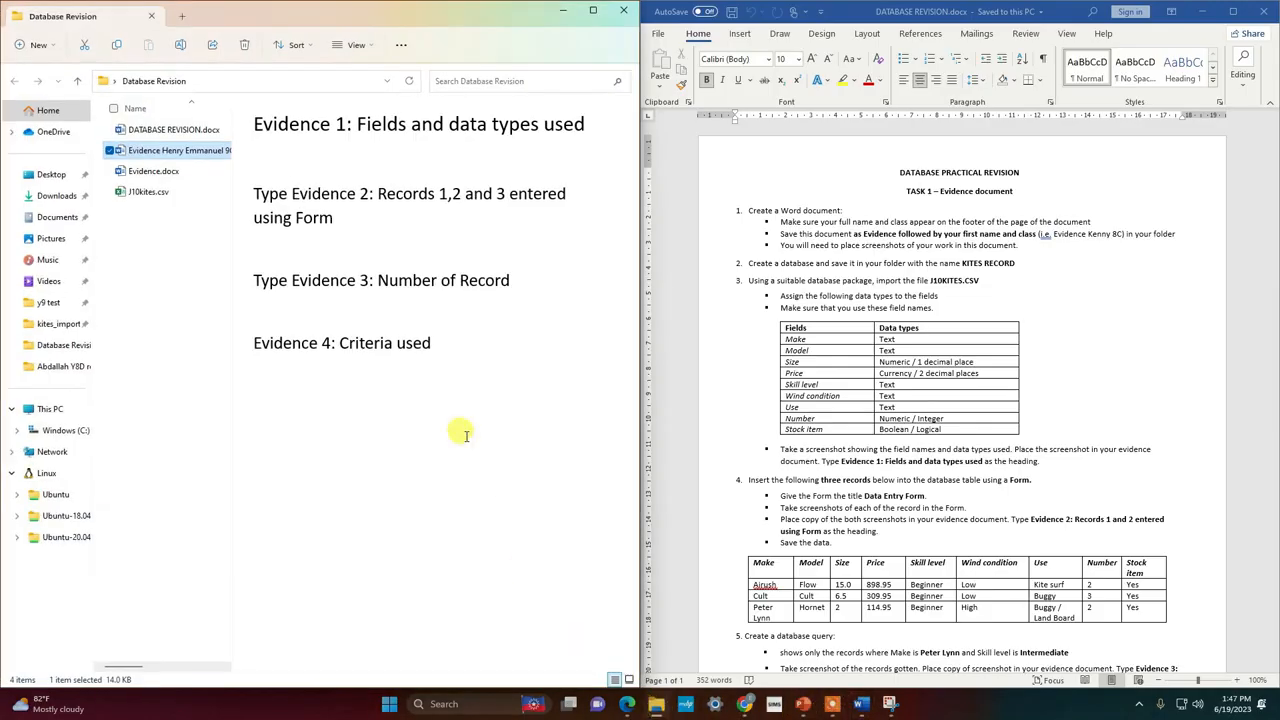
left_click_drag(243, 130, 455, 132)
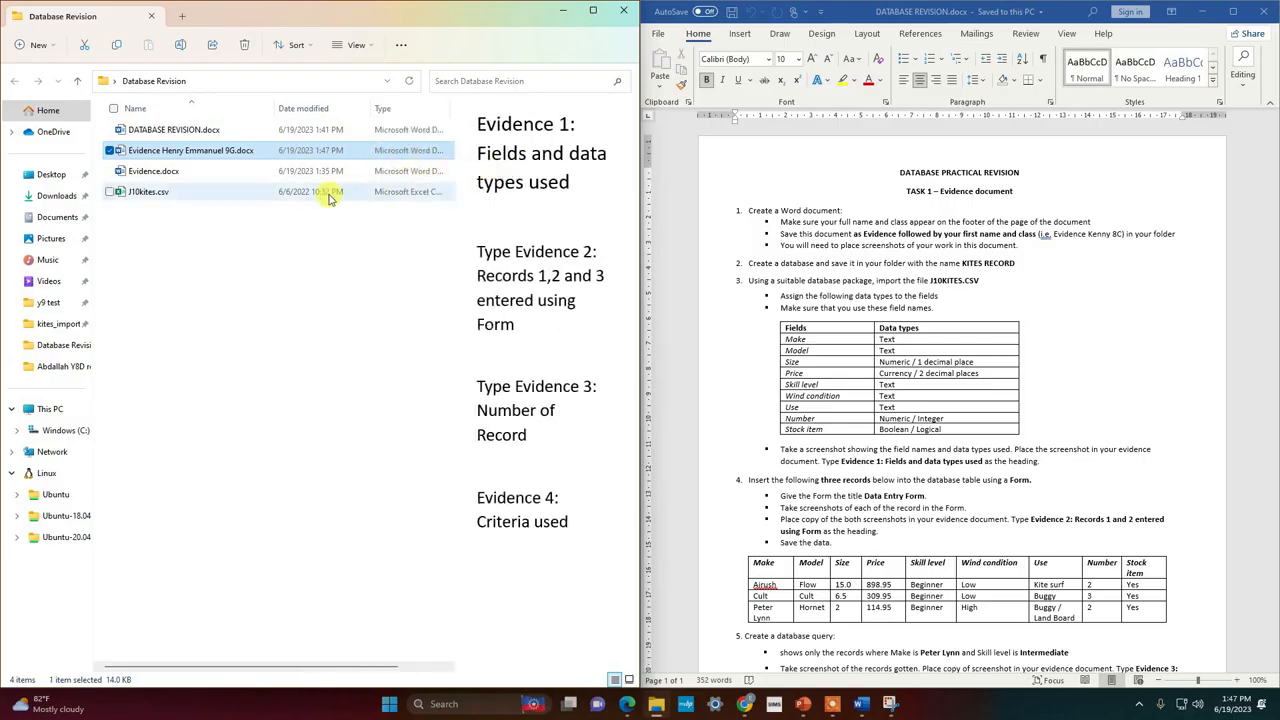
left_click(37, 45)
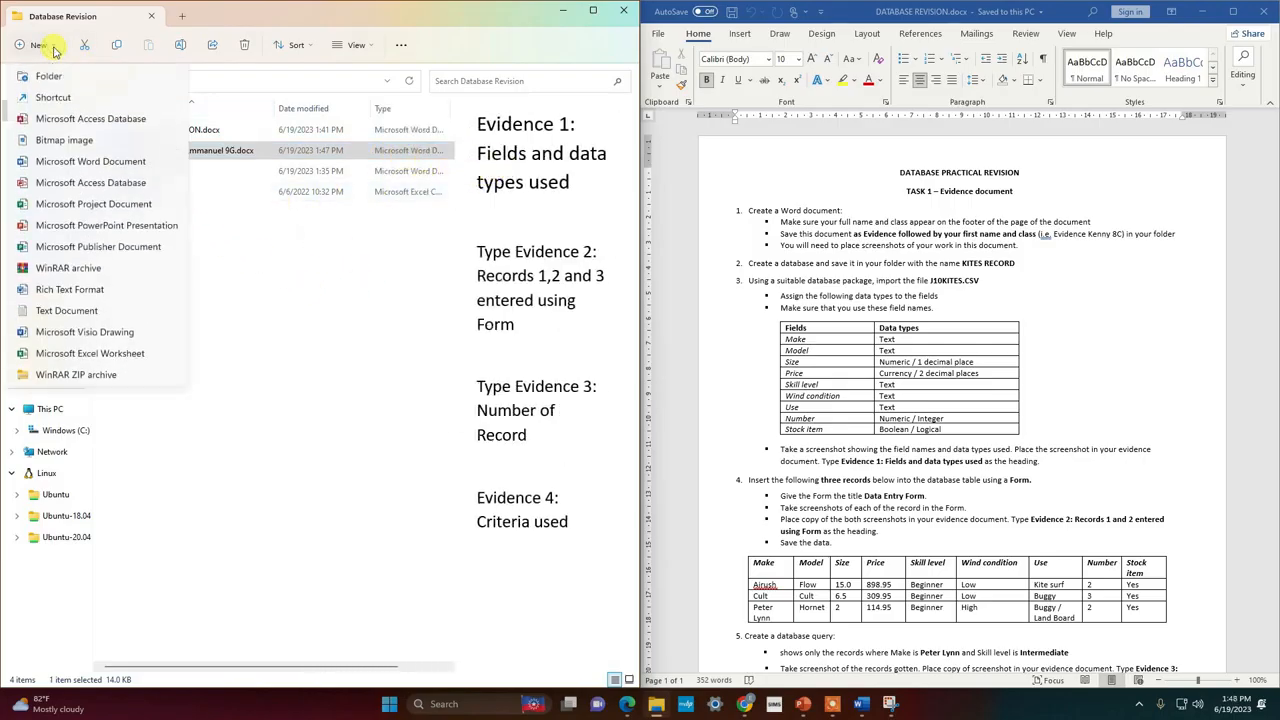
left_click(49, 124)
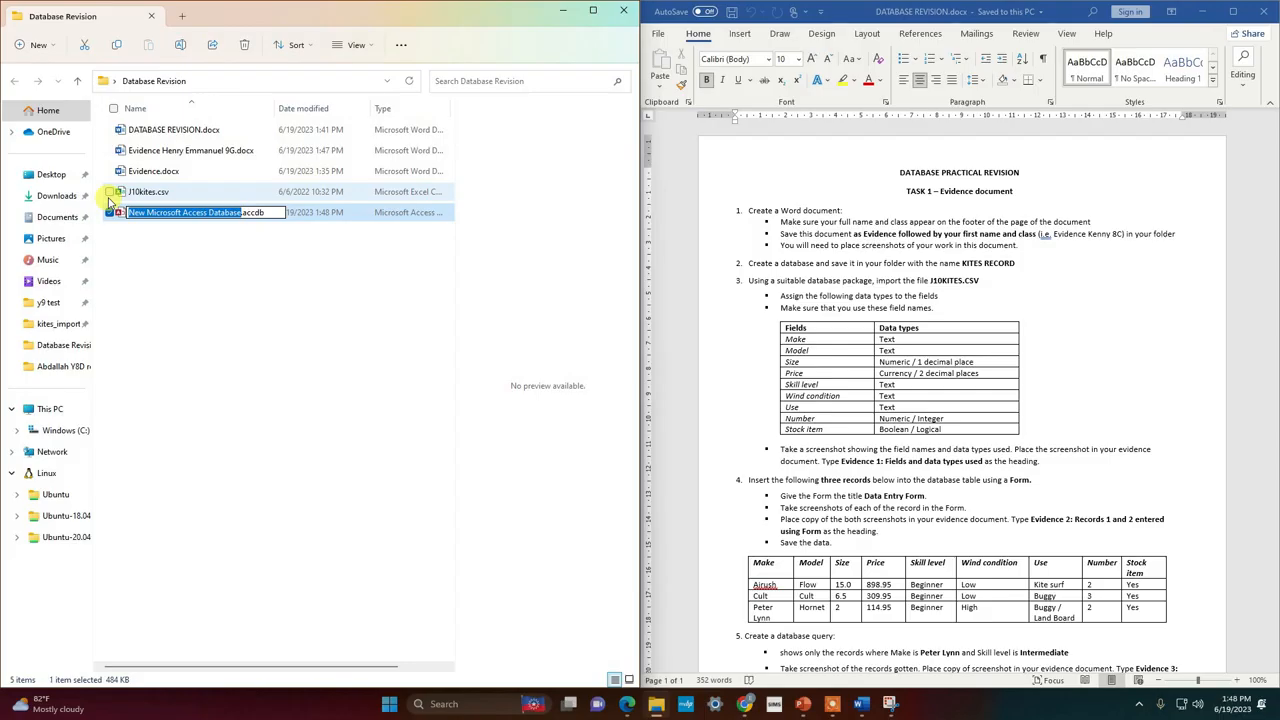
type("Kites Re")
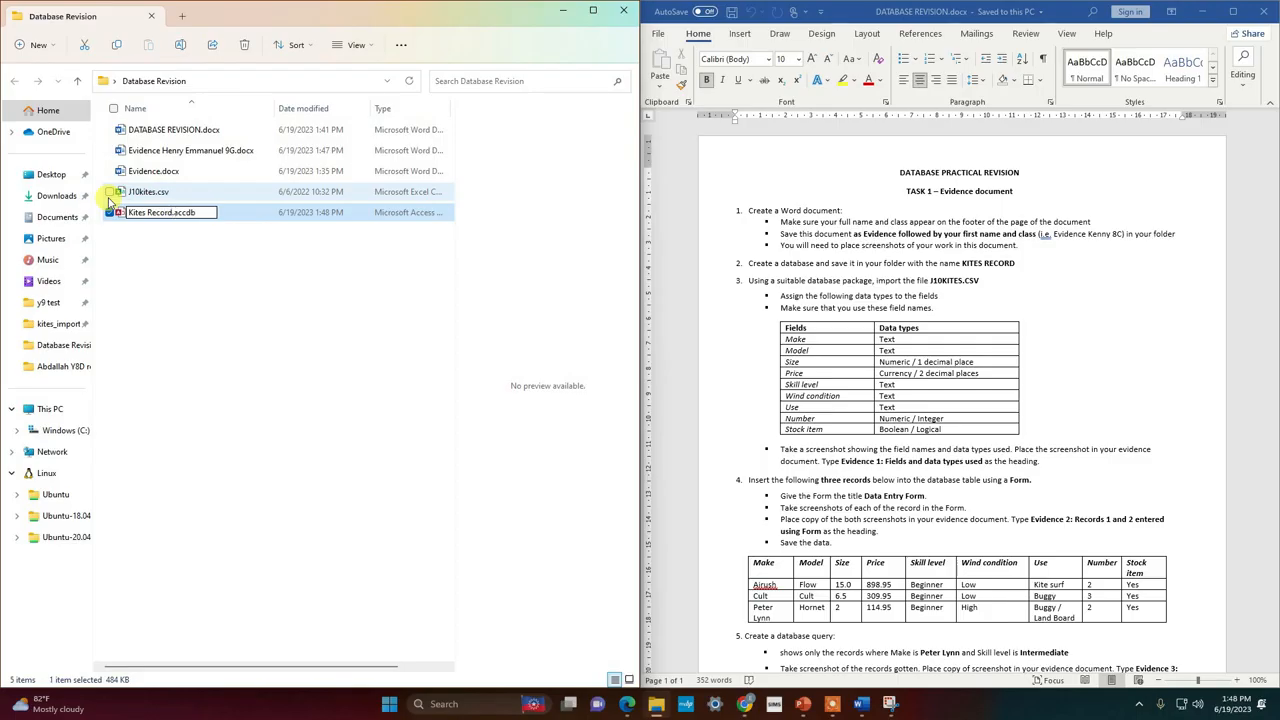
type("cord")
left_click(176, 241)
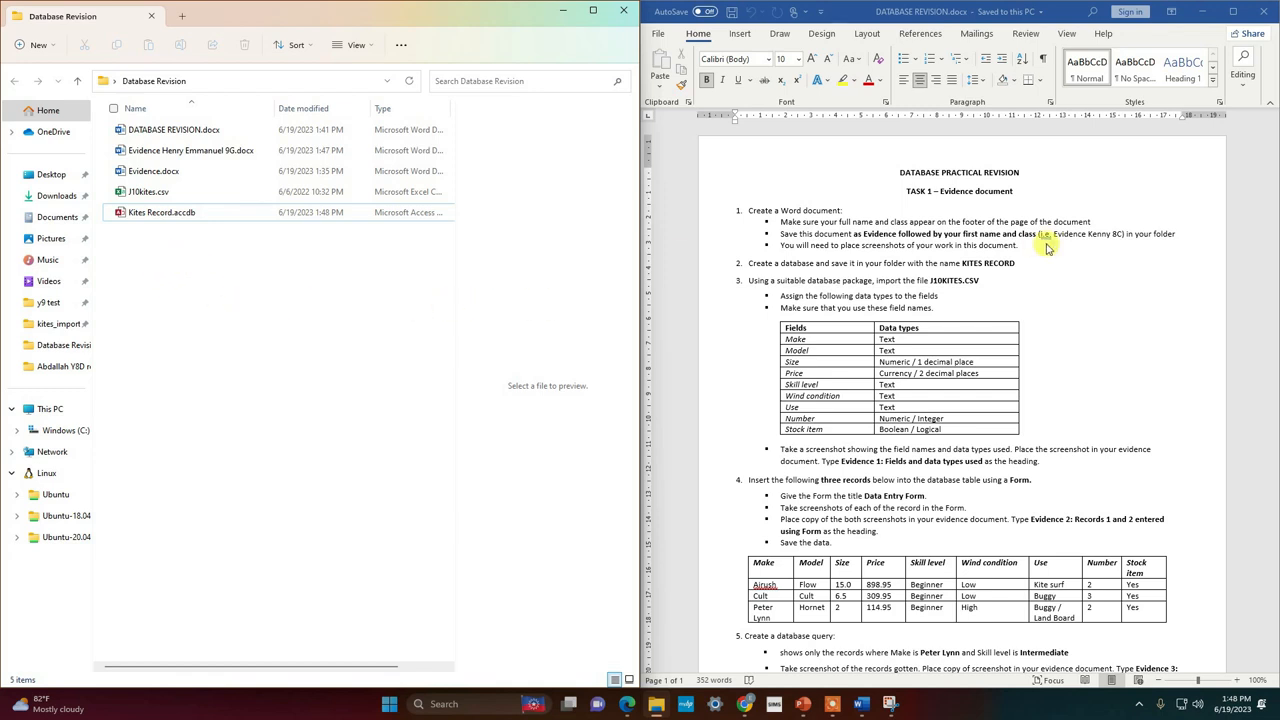
Rename the Access database file in capitals as KITES RECORD, keeping the .accdb extension.
left_click(160, 213)
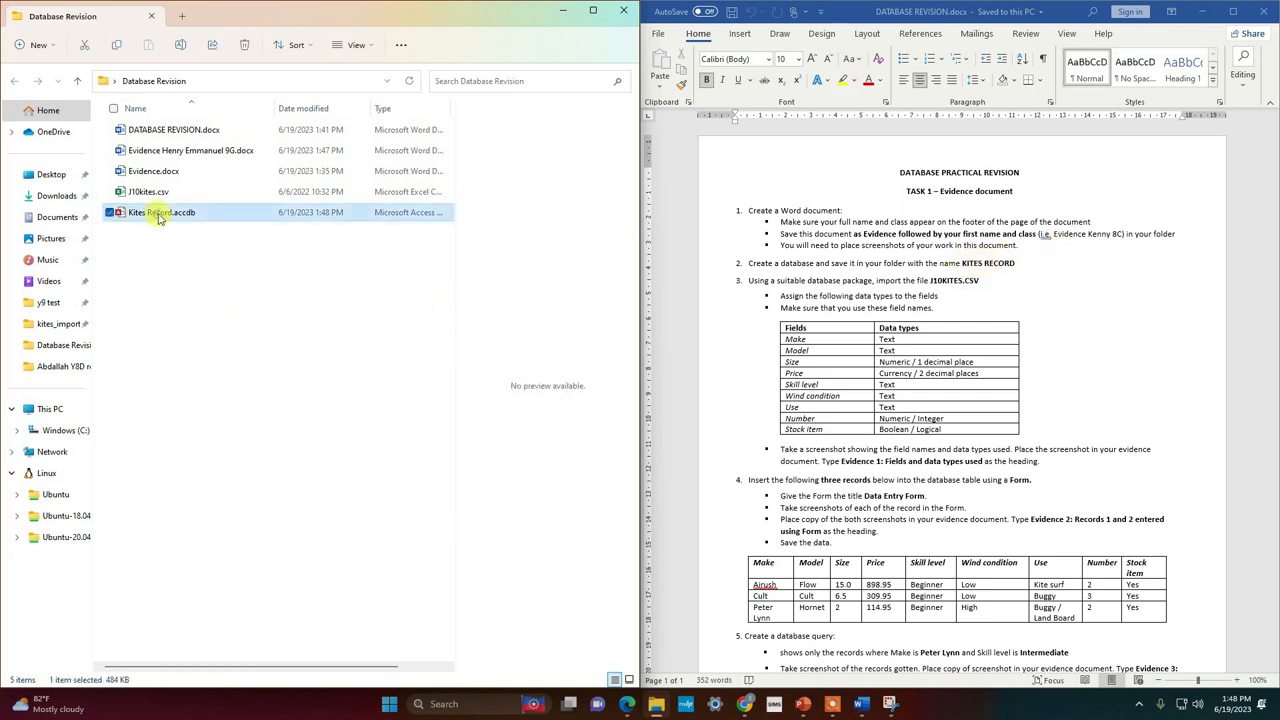
right_click(160, 216)
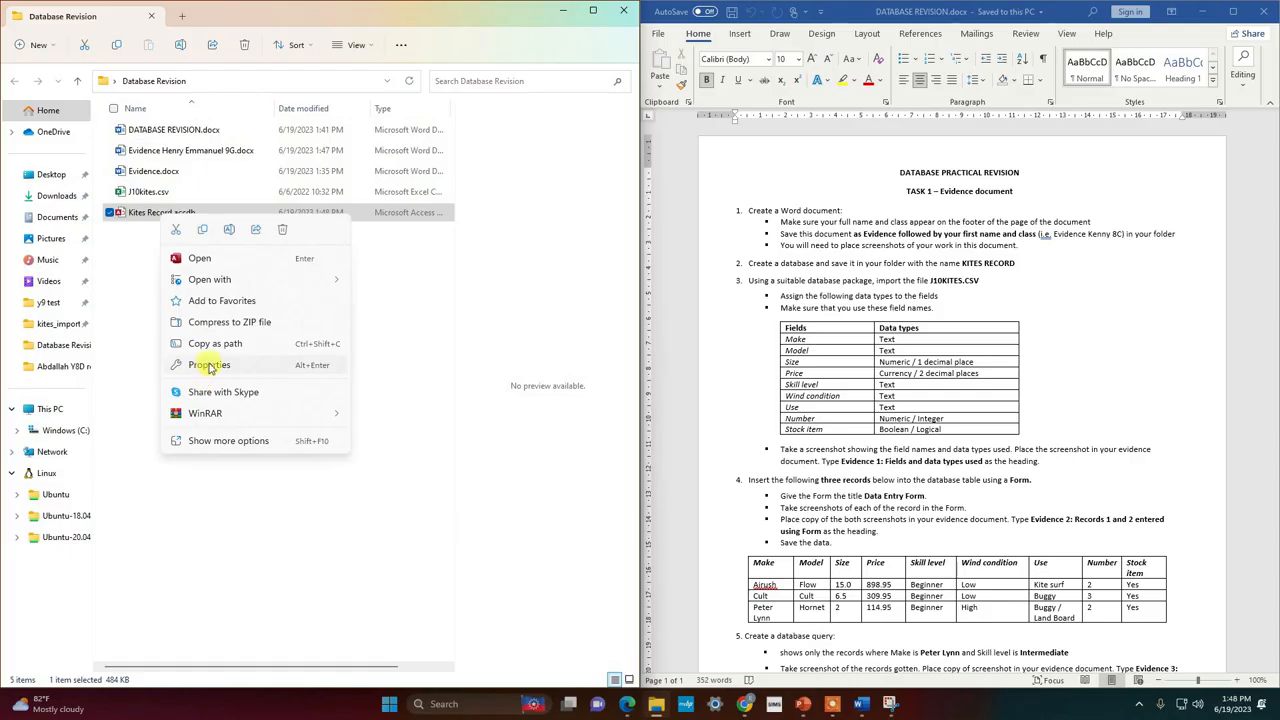
left_click(223, 450)
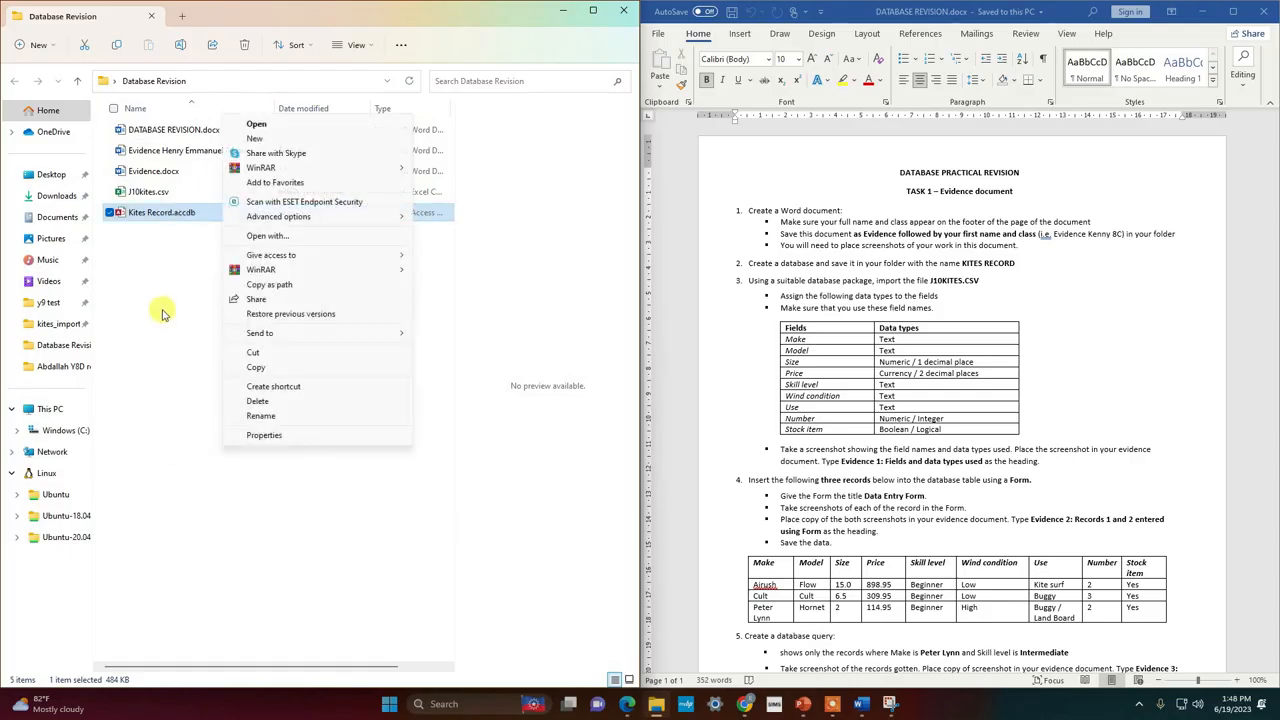
left_click(262, 412)
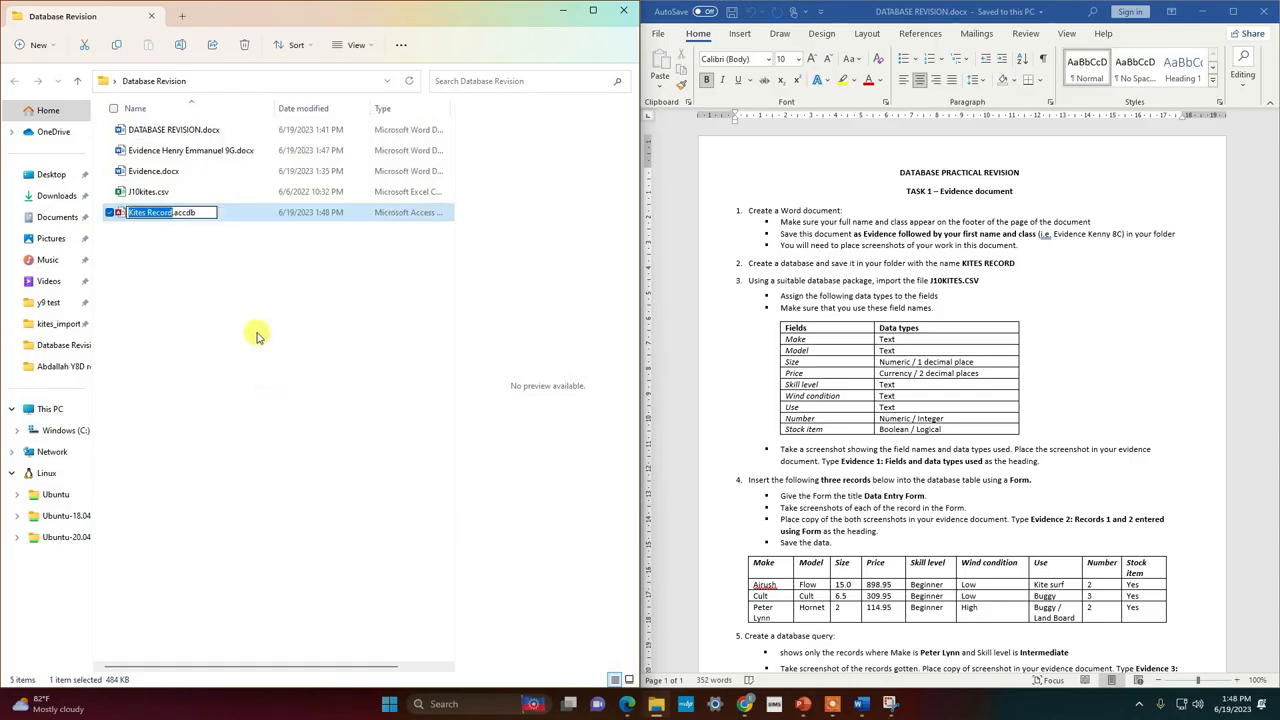
type("K")
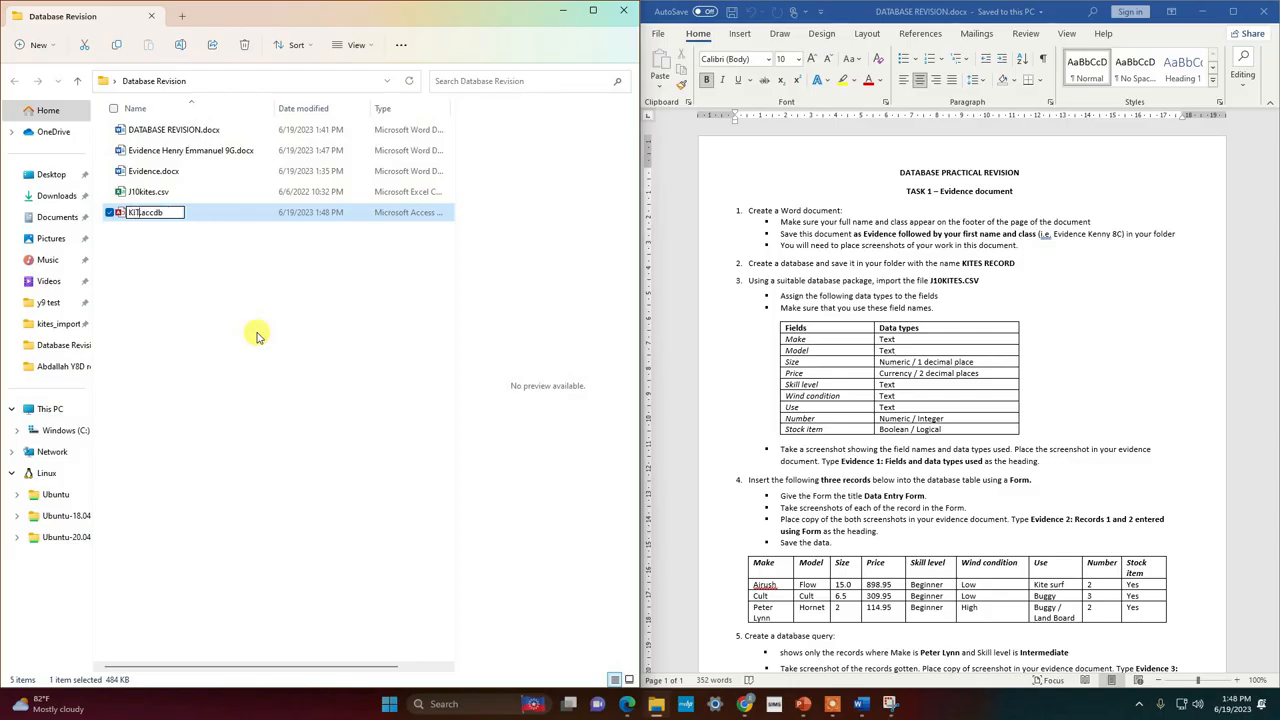
type("ITES RECORD")
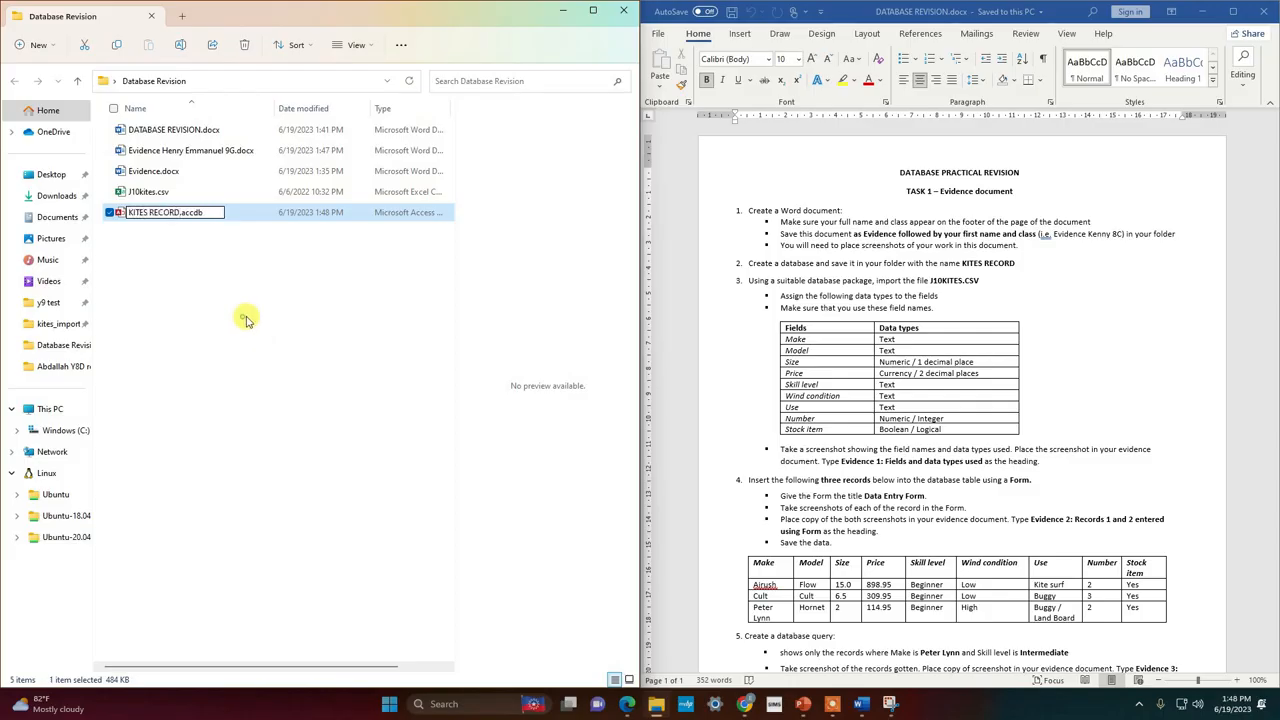
left_click(182, 243)
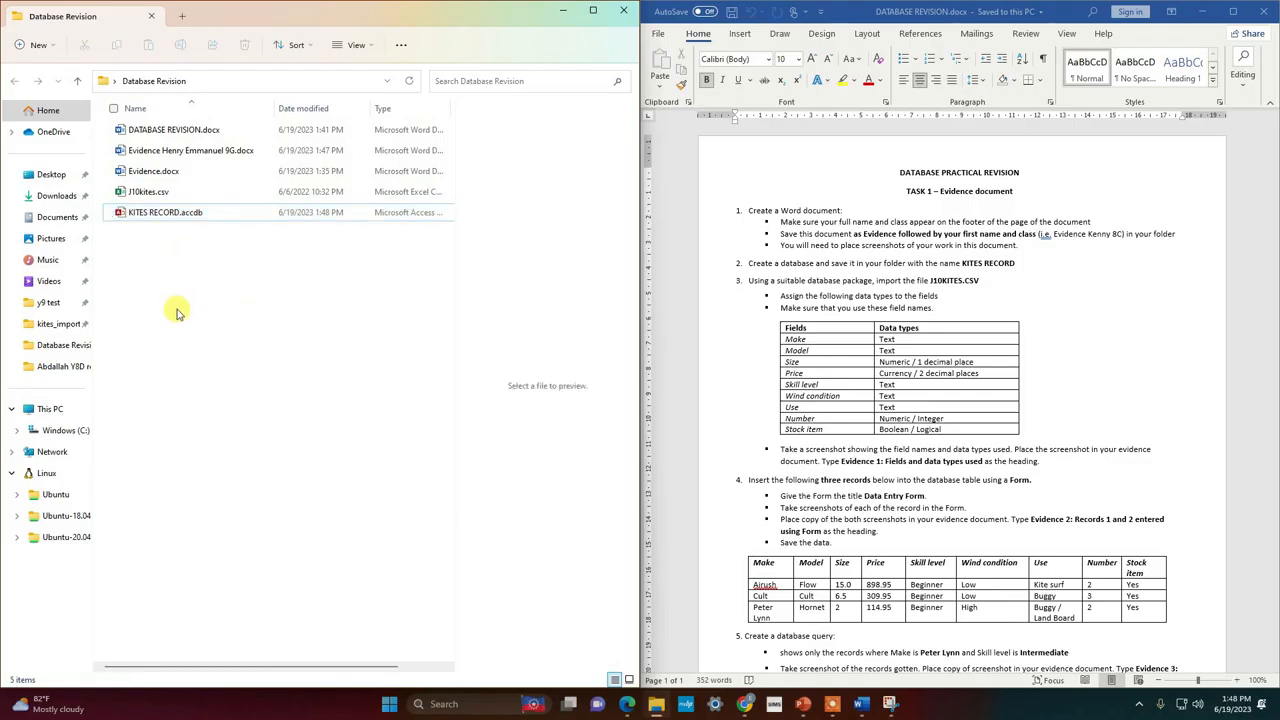
right_click(204, 285)
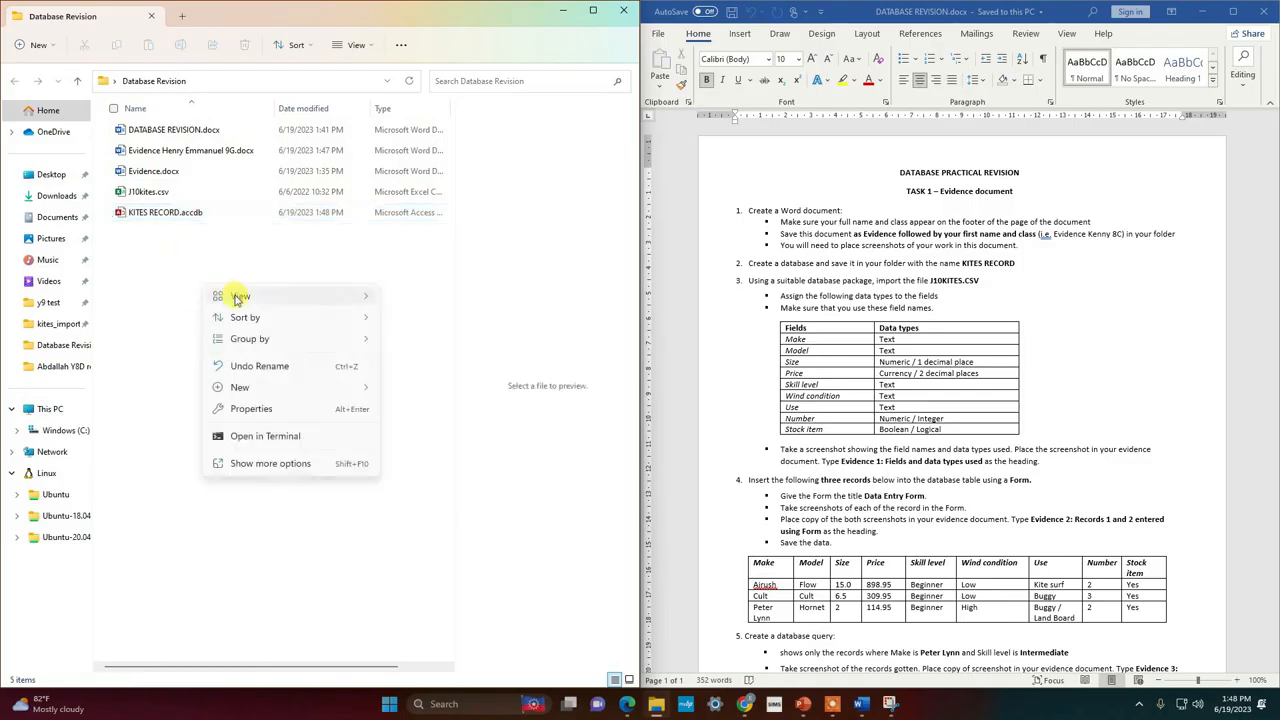
mouse_move(276, 397)
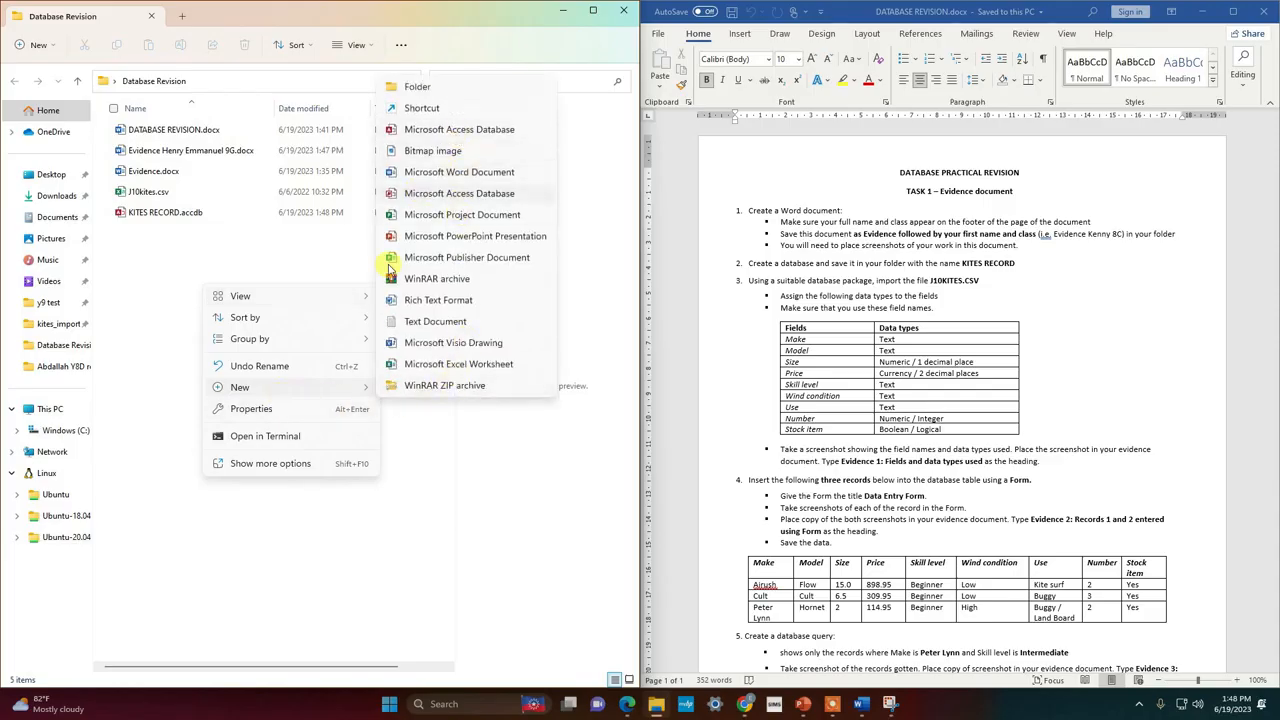
left_click(389, 508)
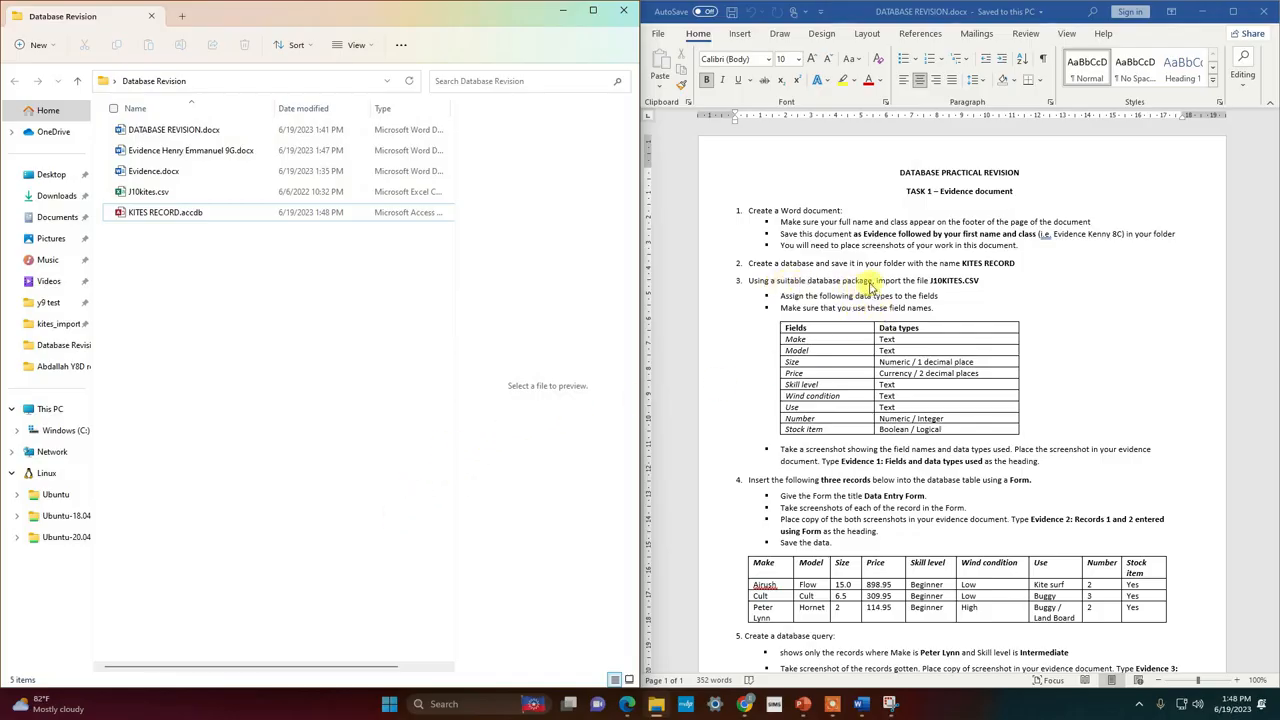
Read the task 3 import instruction in the revision document and preview the J10kites.csv file in the folder.
left_click(847, 84)
left_click_drag(760, 281, 980, 281)
left_click(150, 192)
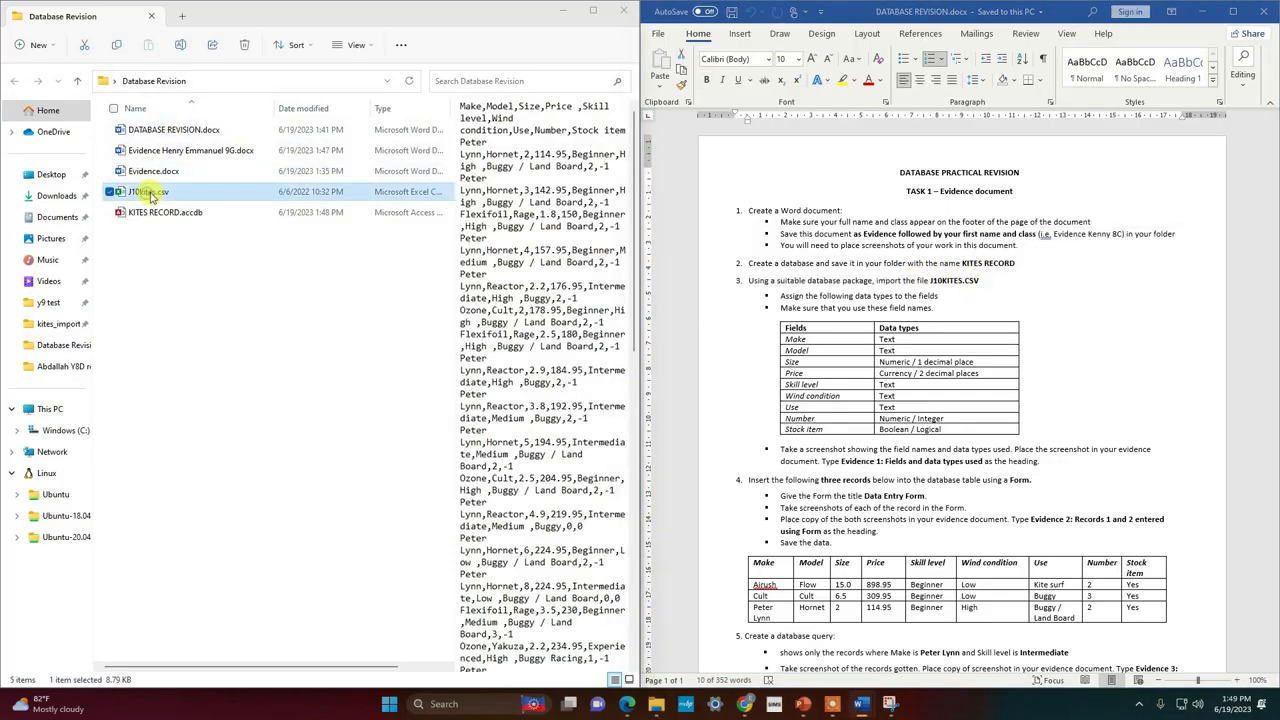
Open the KITES RECORD.accdb database in Access with its content enabled and dock the window beside the revision document.
left_click(155, 215)
left_click(158, 215)
double_click(148, 214)
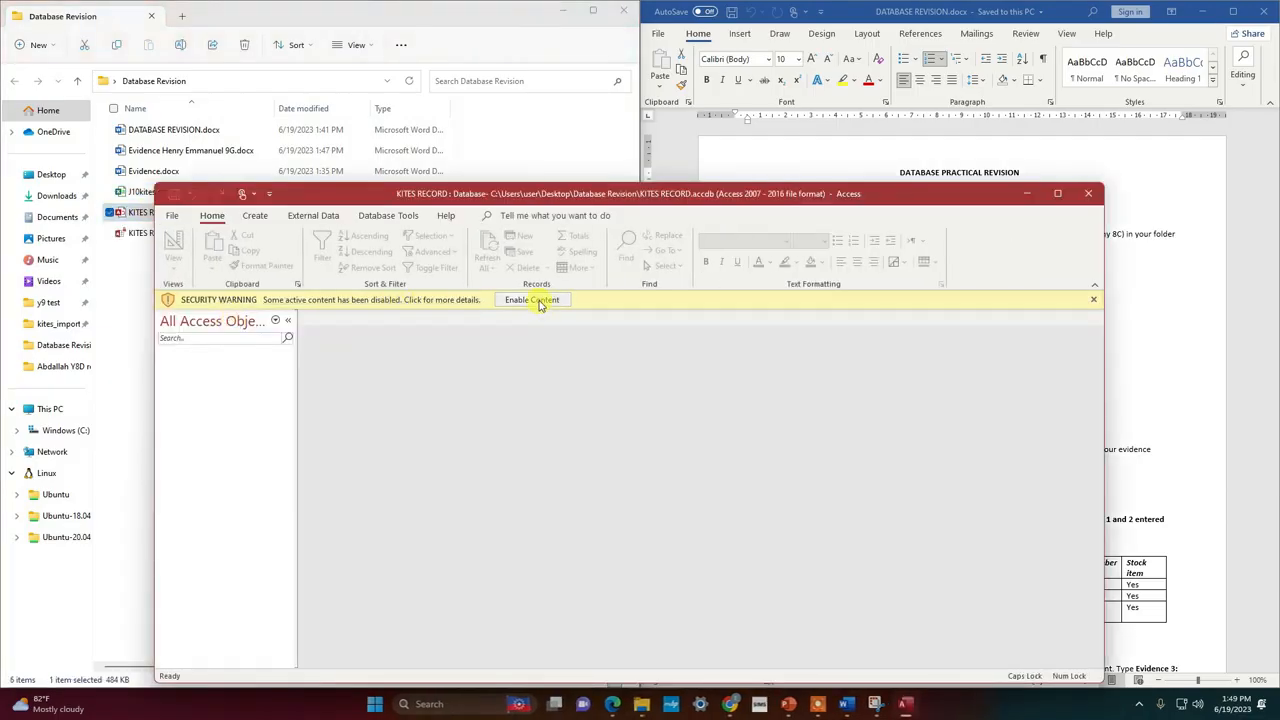
left_click(532, 300)
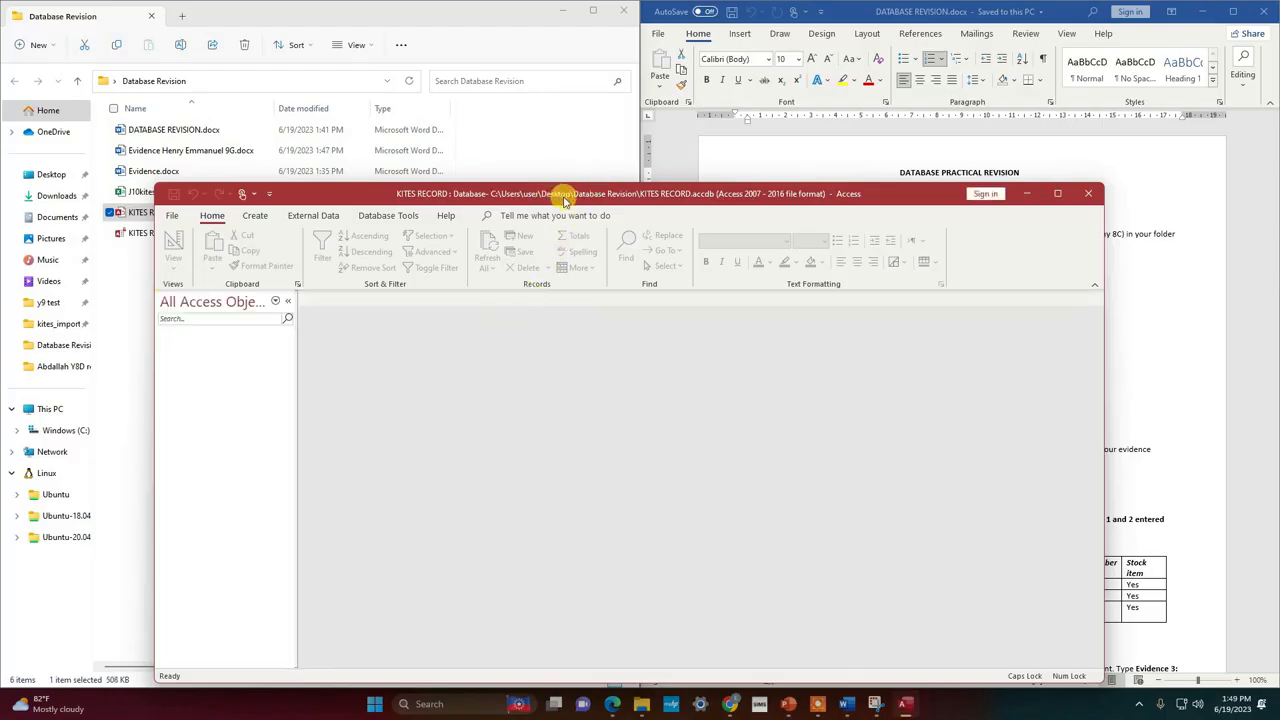
left_click_drag(686, 194, 447, 40)
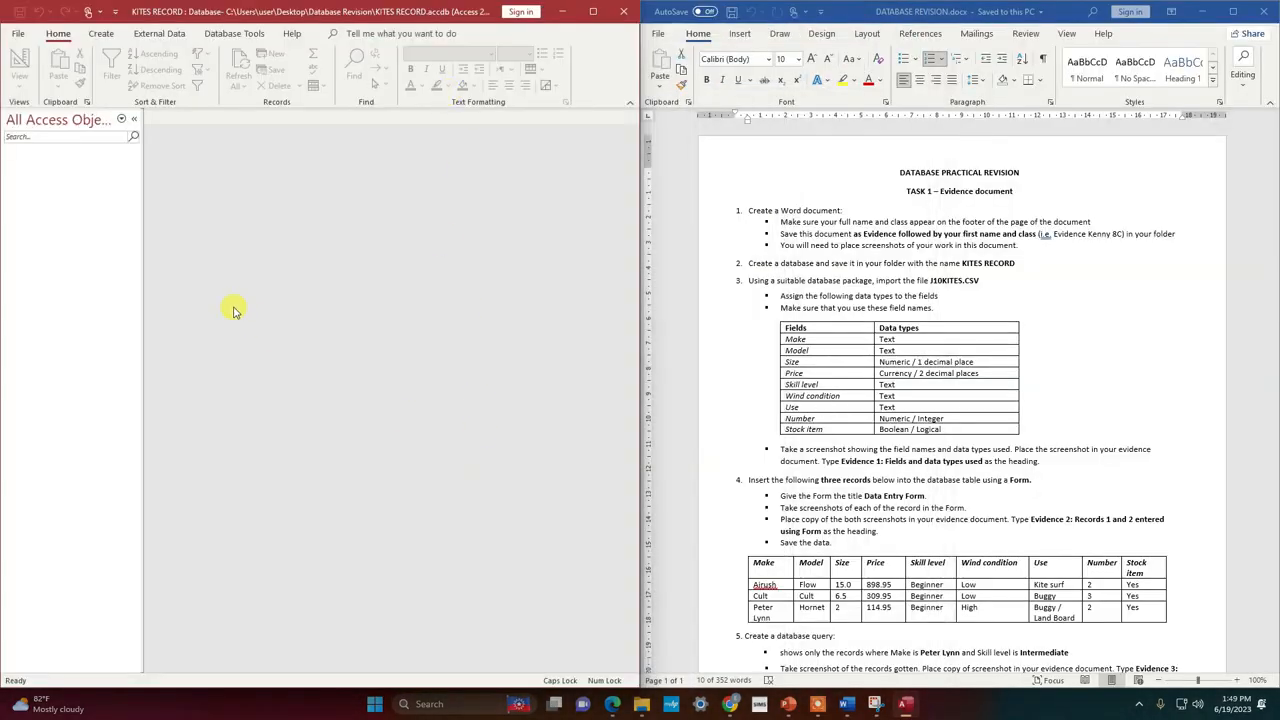
Start importing external data into the database from a text file.
left_click(168, 34)
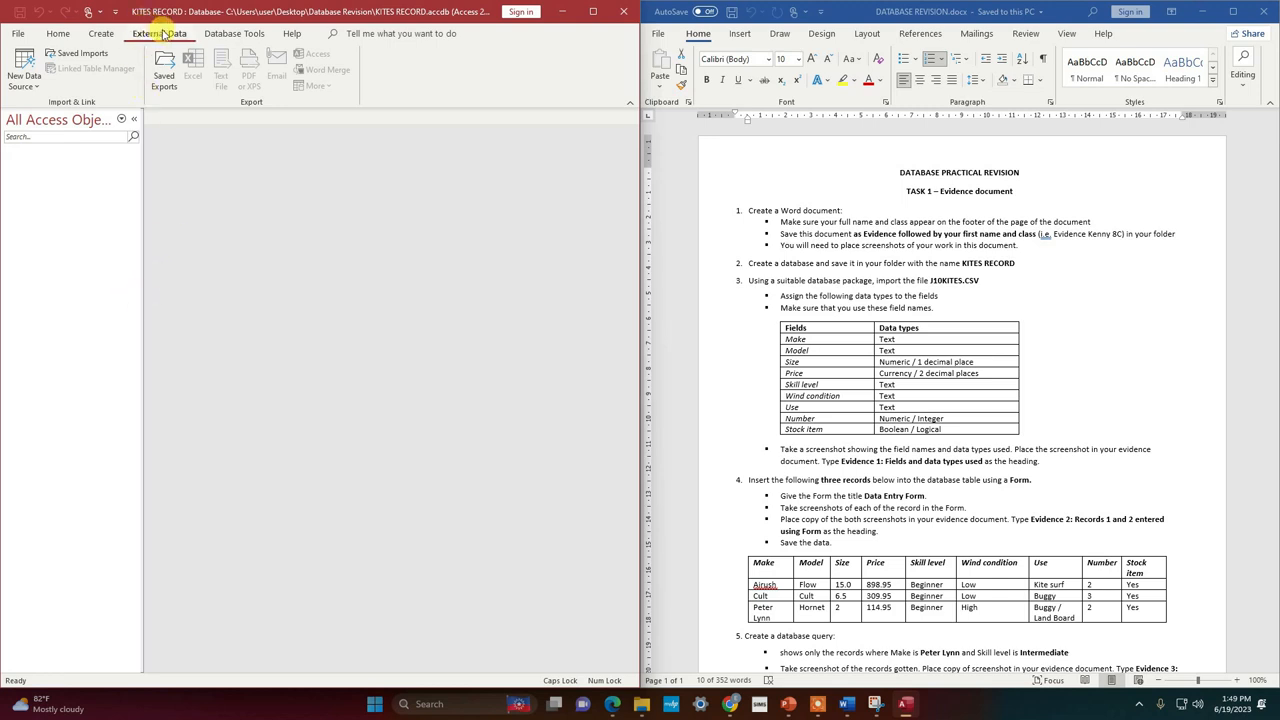
left_click(38, 91)
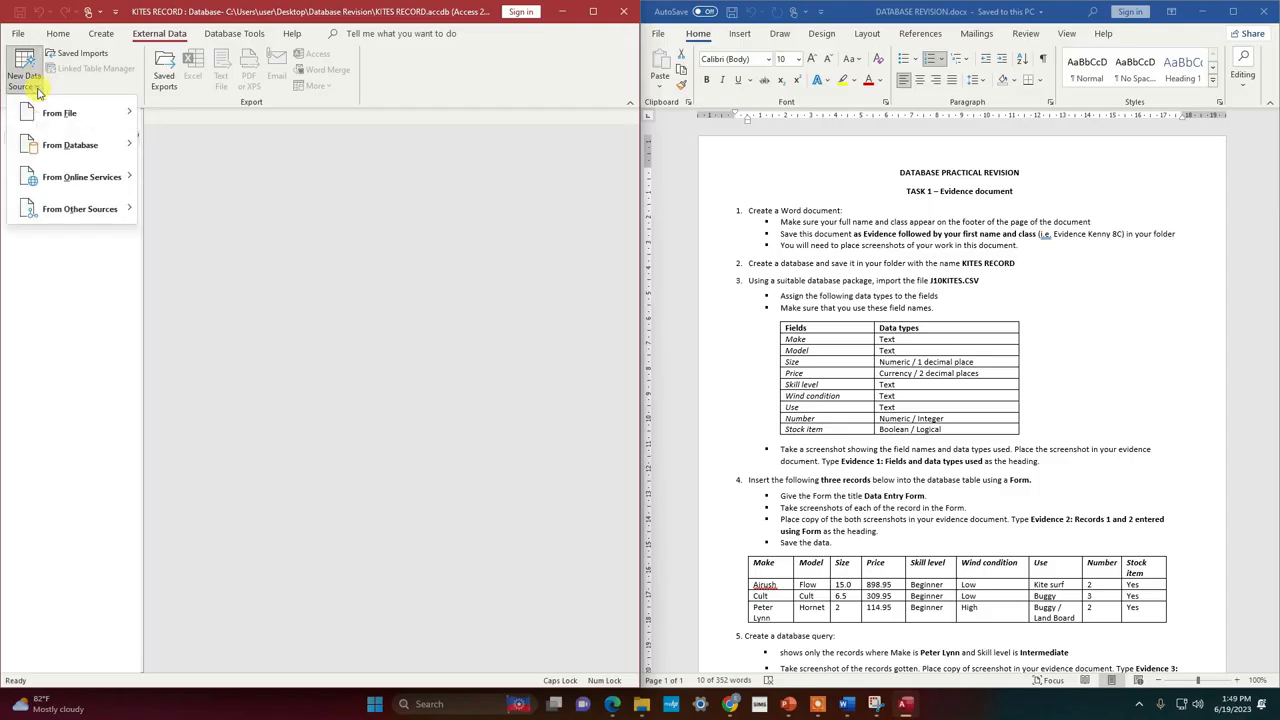
mouse_move(43, 116)
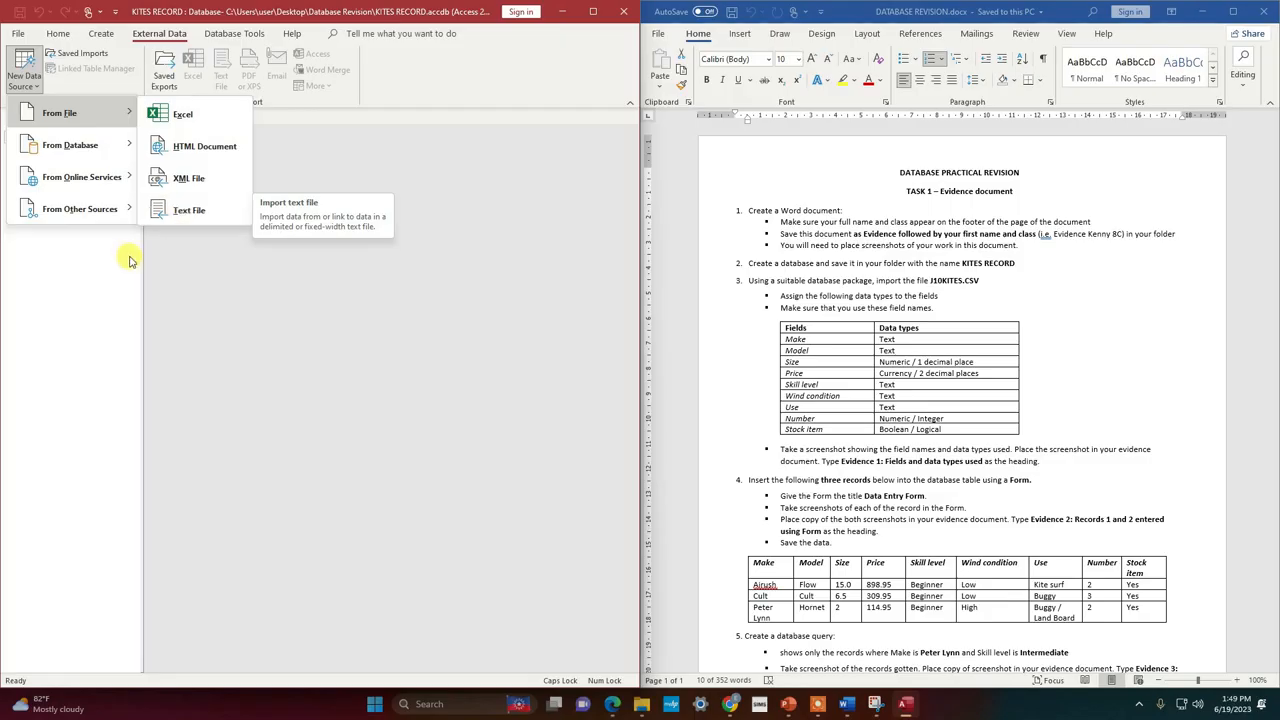
left_click(107, 305)
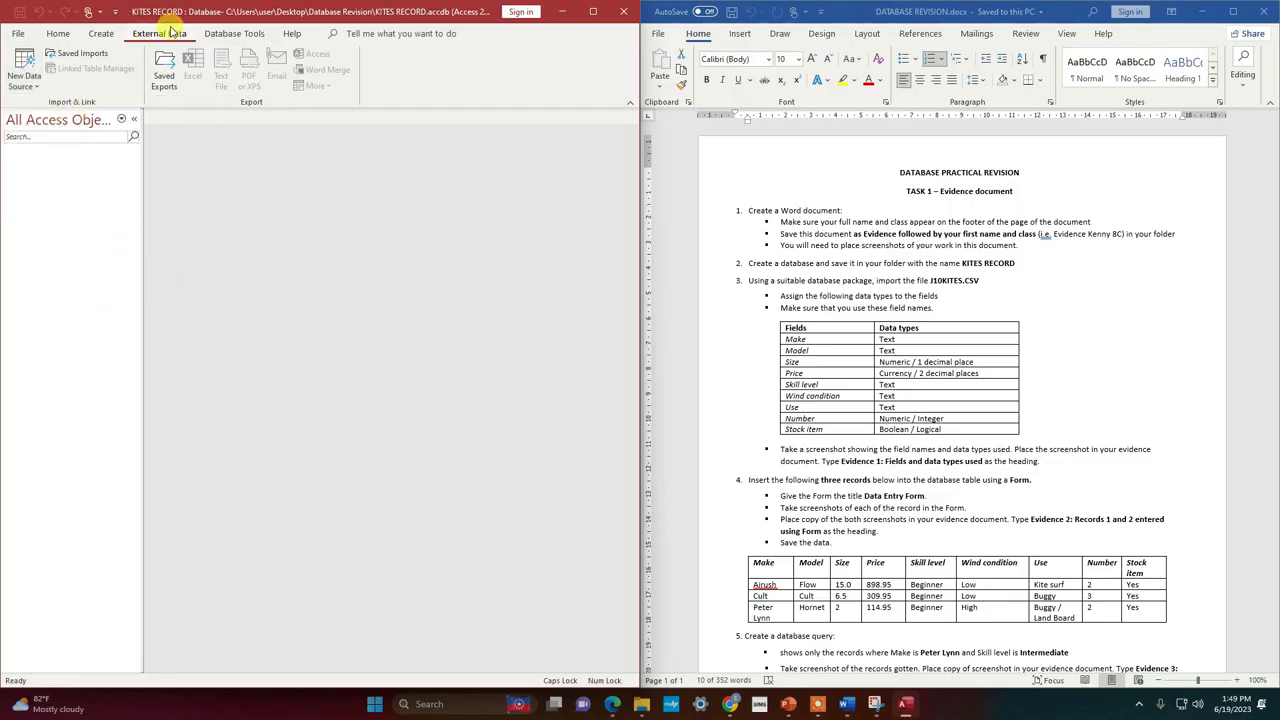
left_click(28, 84)
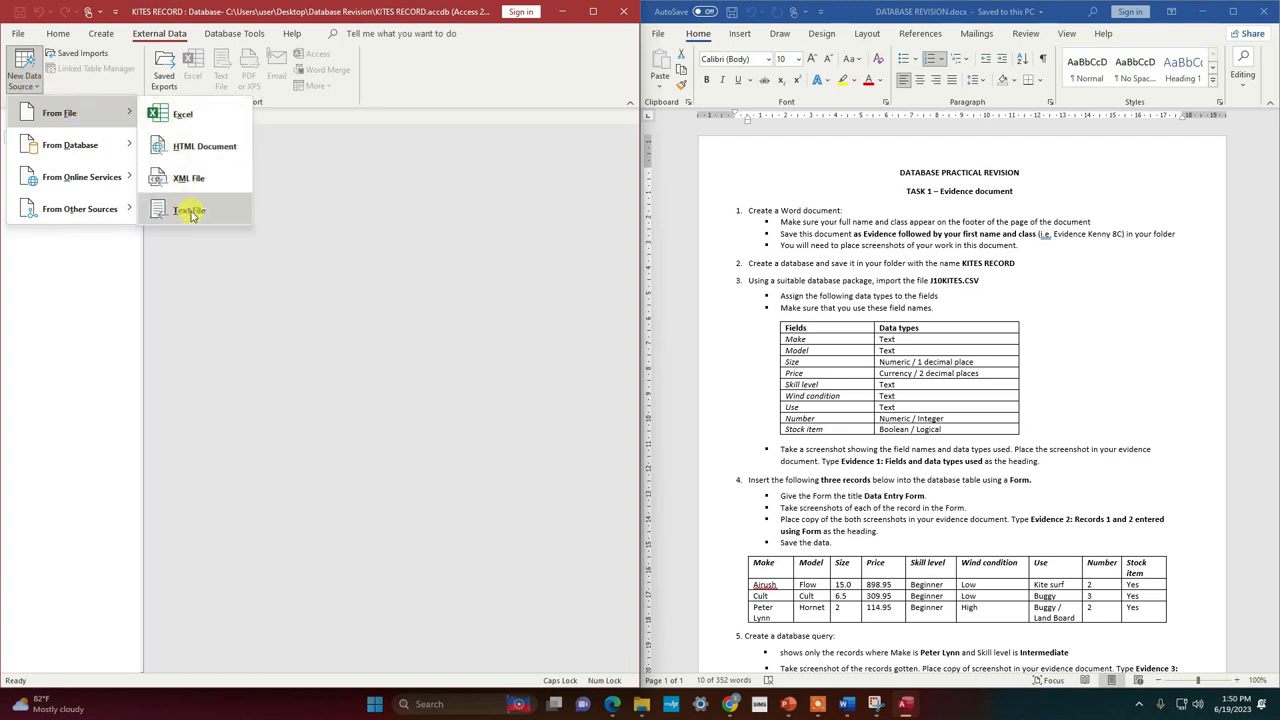
left_click(190, 211)
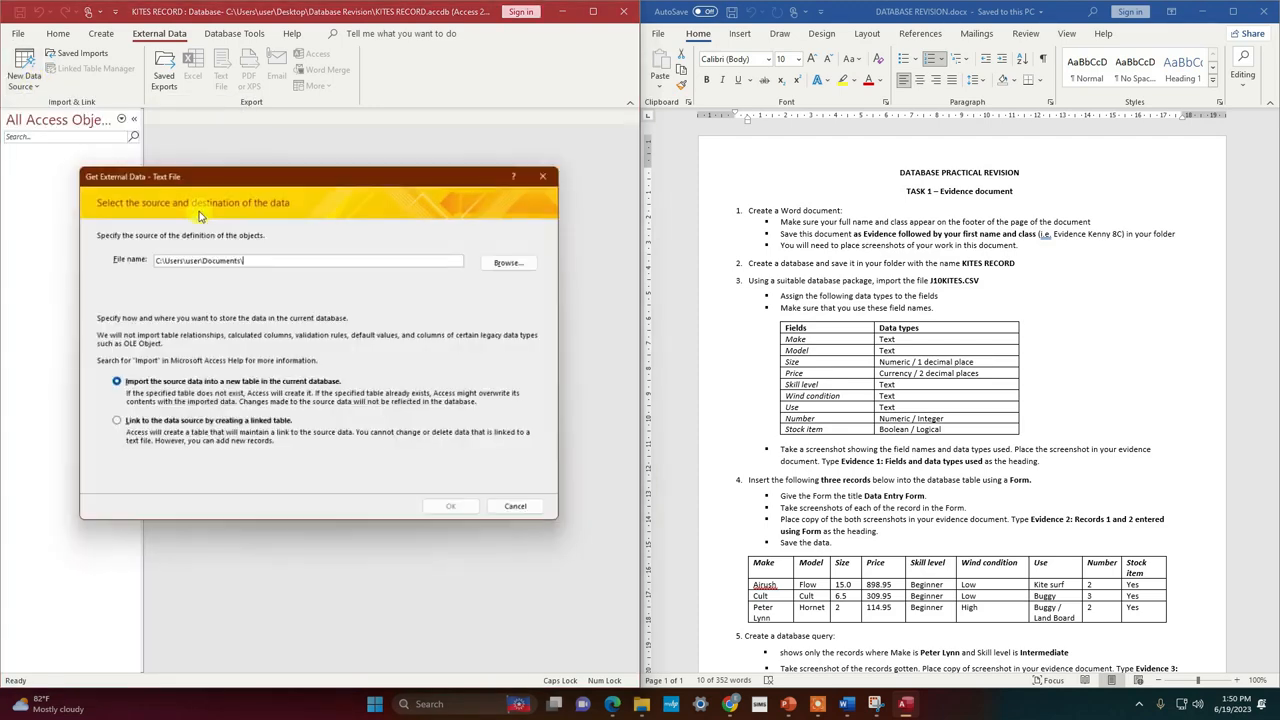
Choose J10kites.csv from the Database Revision folder on the Desktop as the source, importing it into a new table in the current database.
left_click(512, 264)
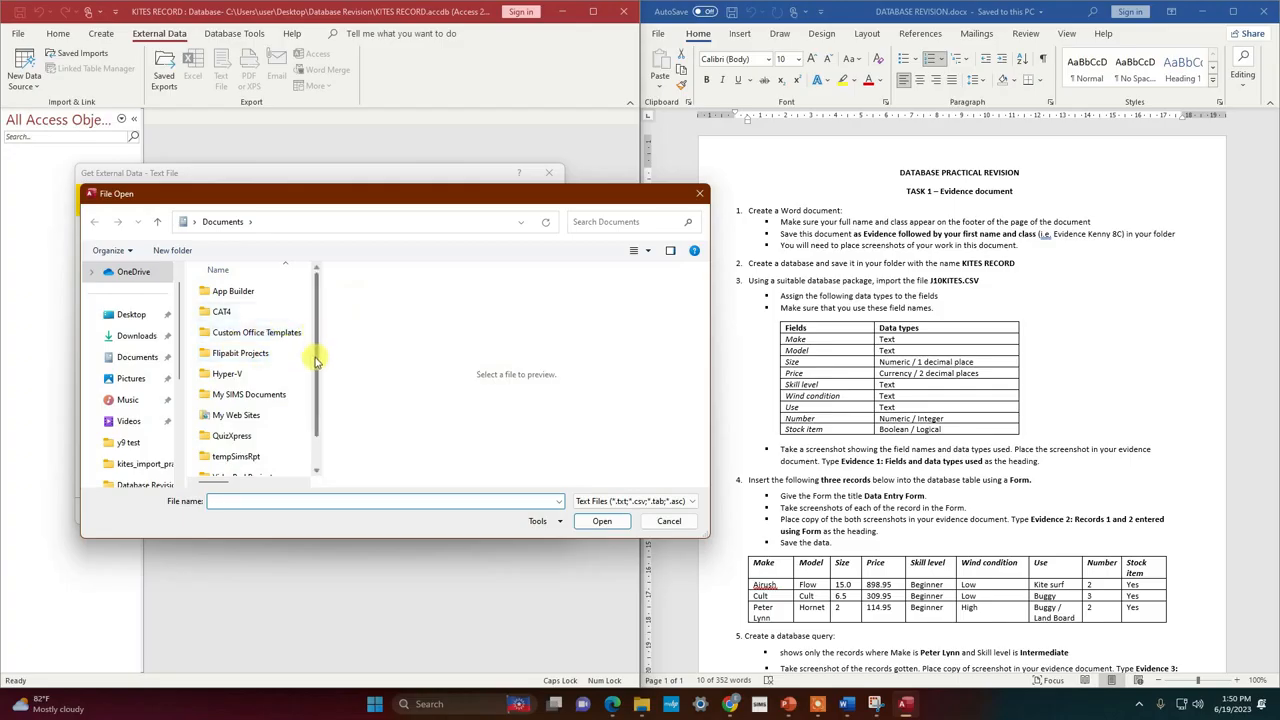
left_click(133, 314)
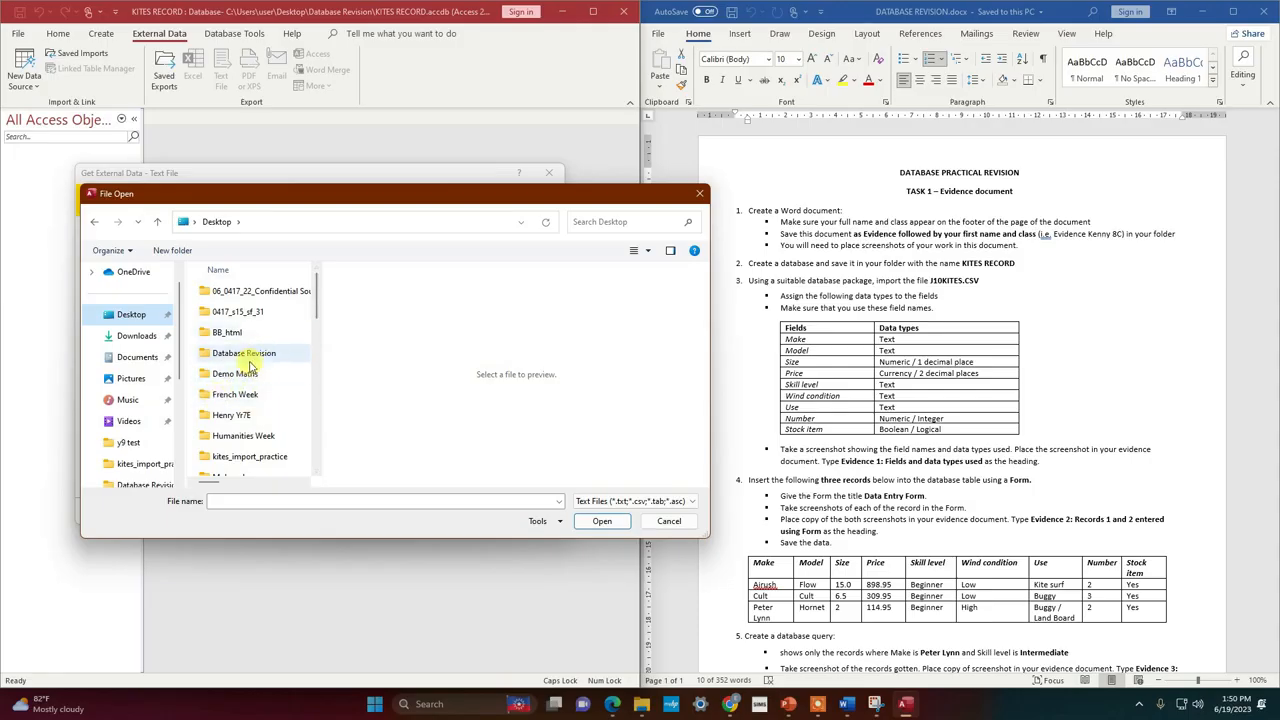
left_click(316, 476)
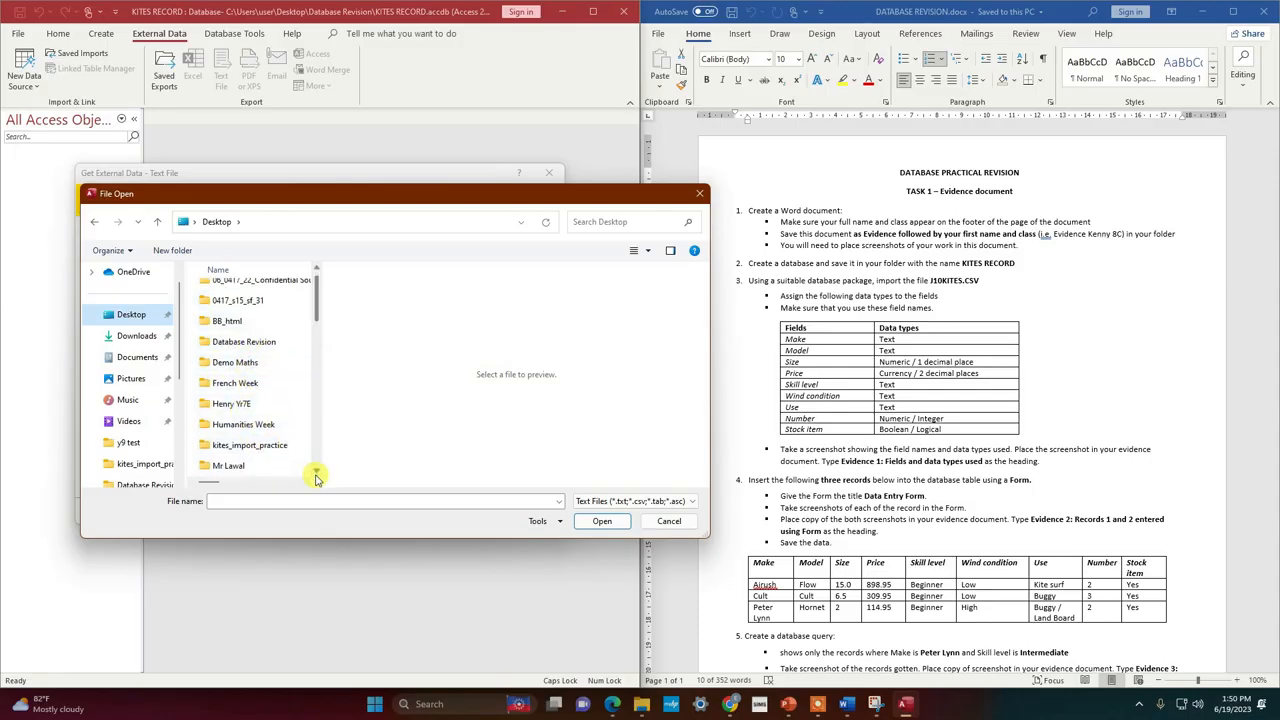
double_click(238, 342)
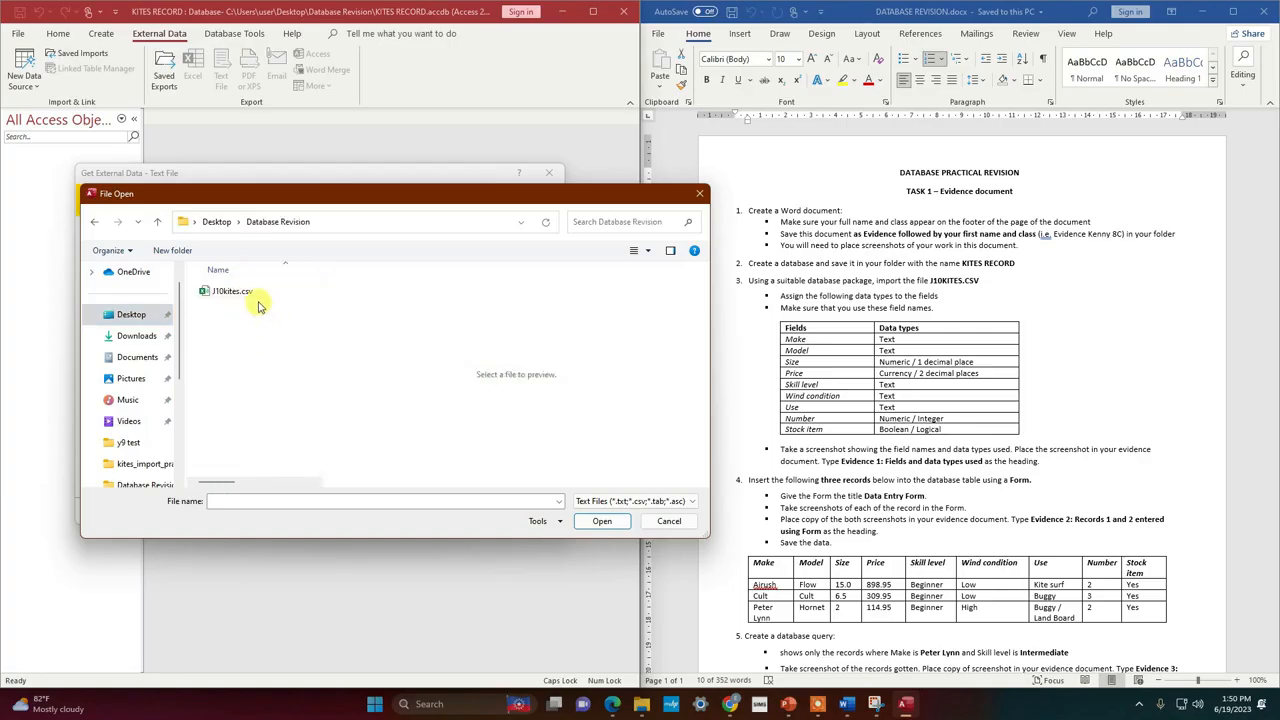
left_click(243, 291)
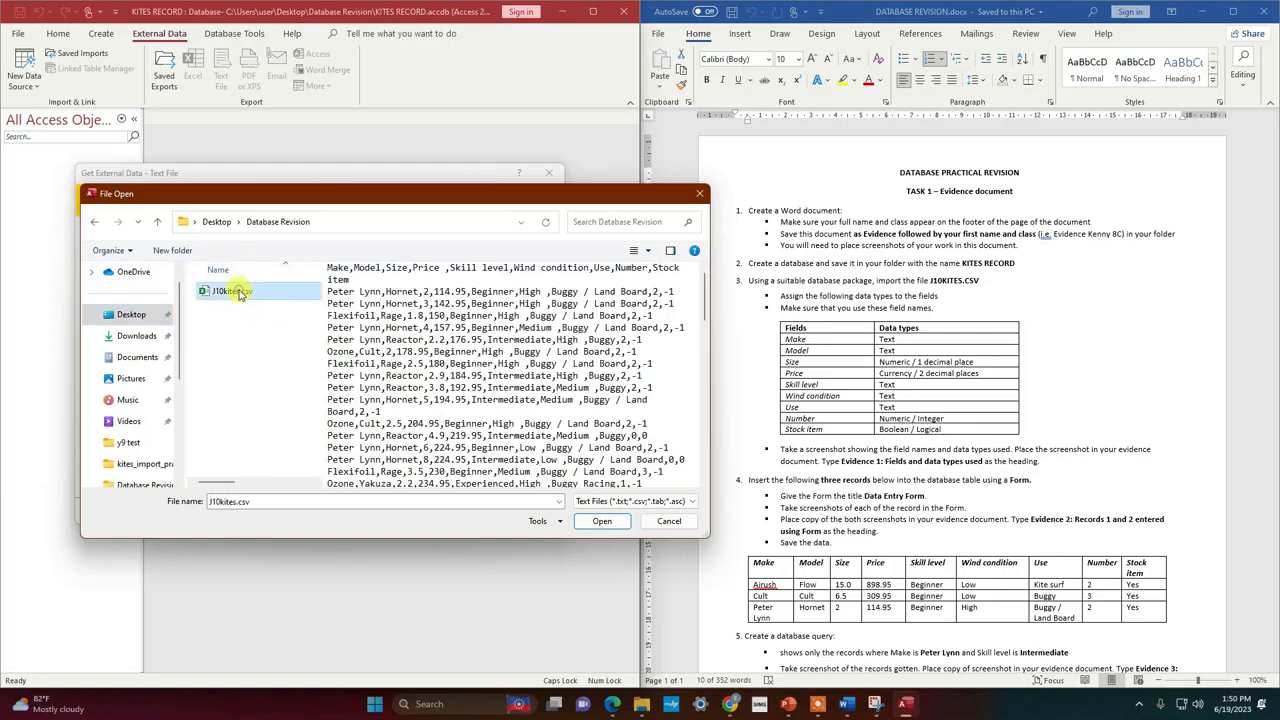
left_click(600, 521)
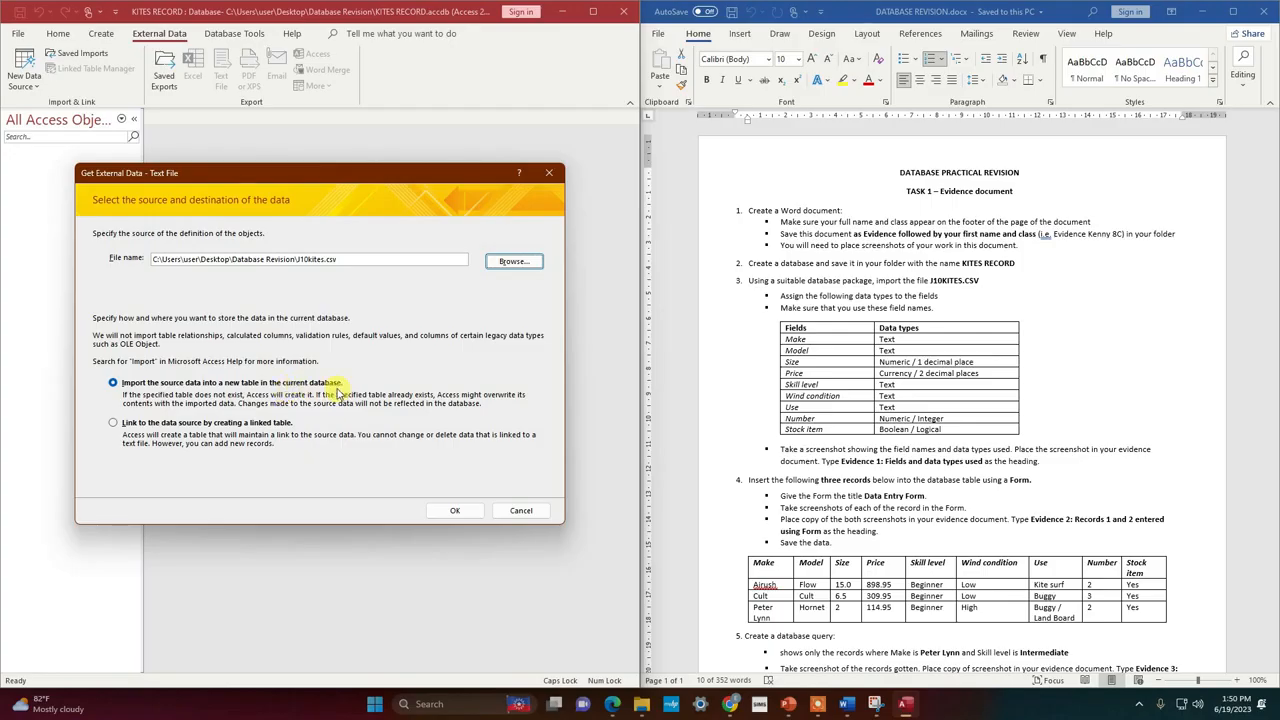
left_click(458, 511)
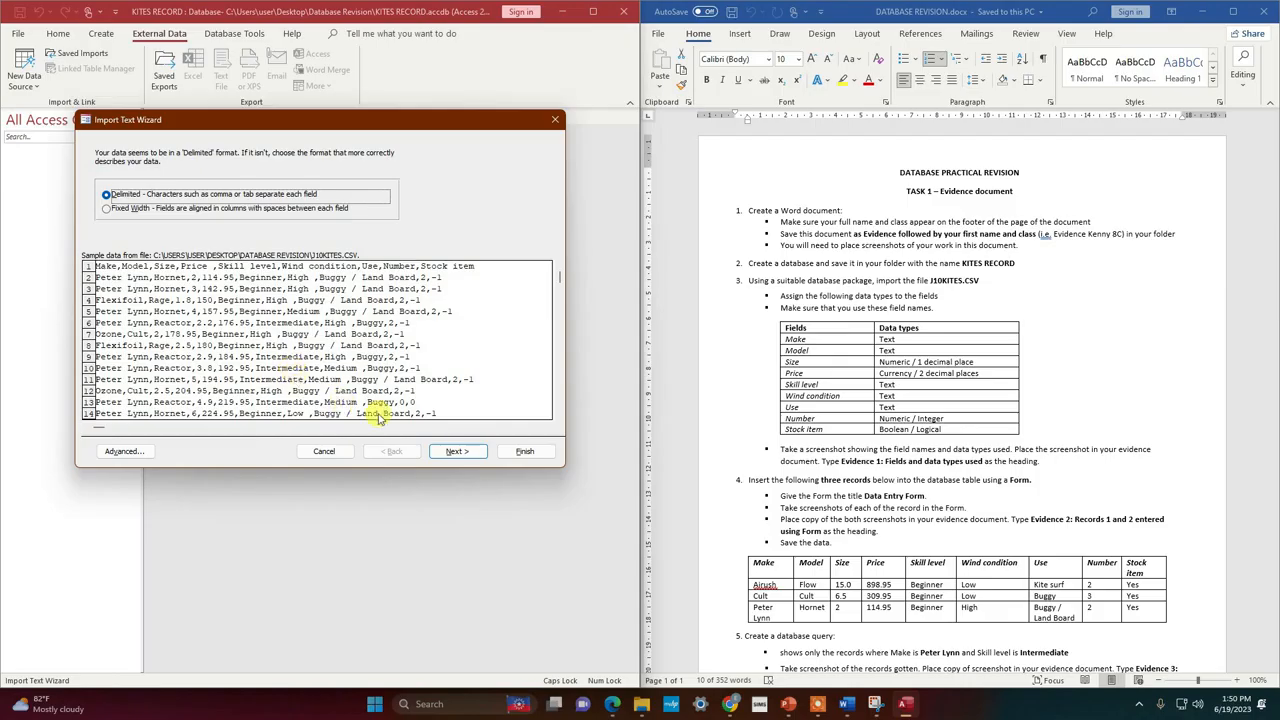
Accept the delimited format with comma as separator and treat the first row as field names.
left_click(456, 451)
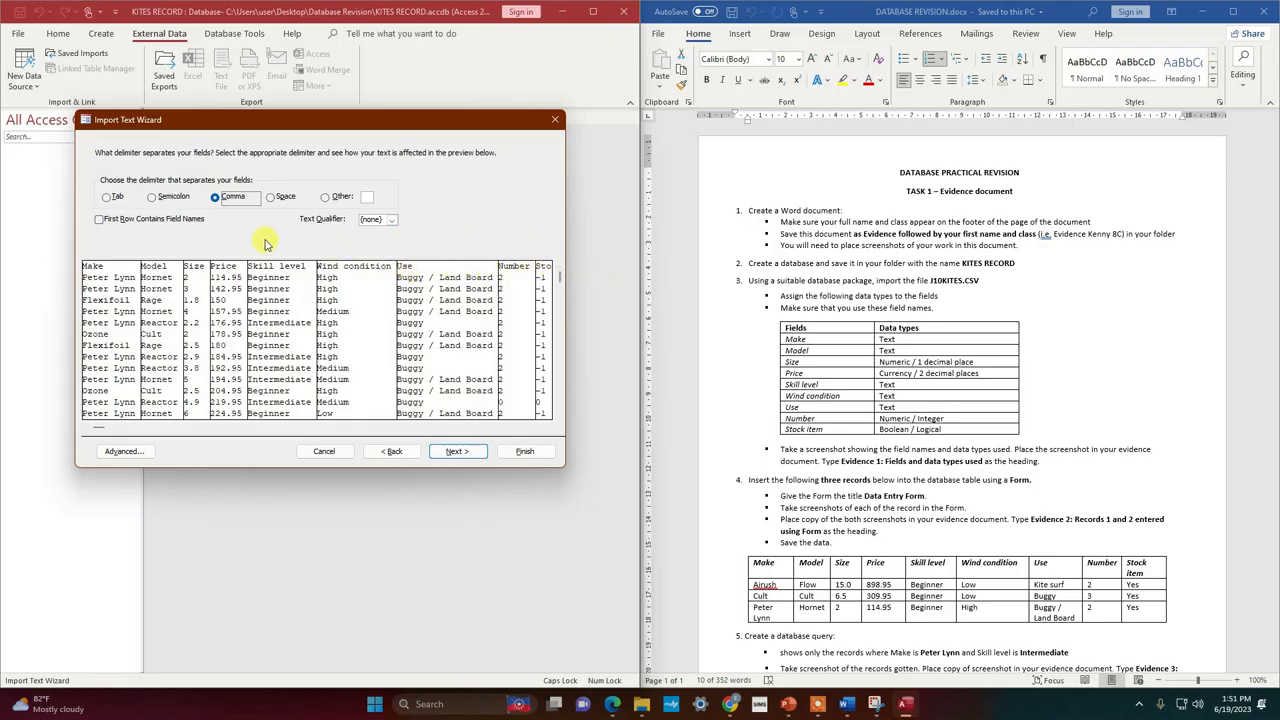
left_click(99, 220)
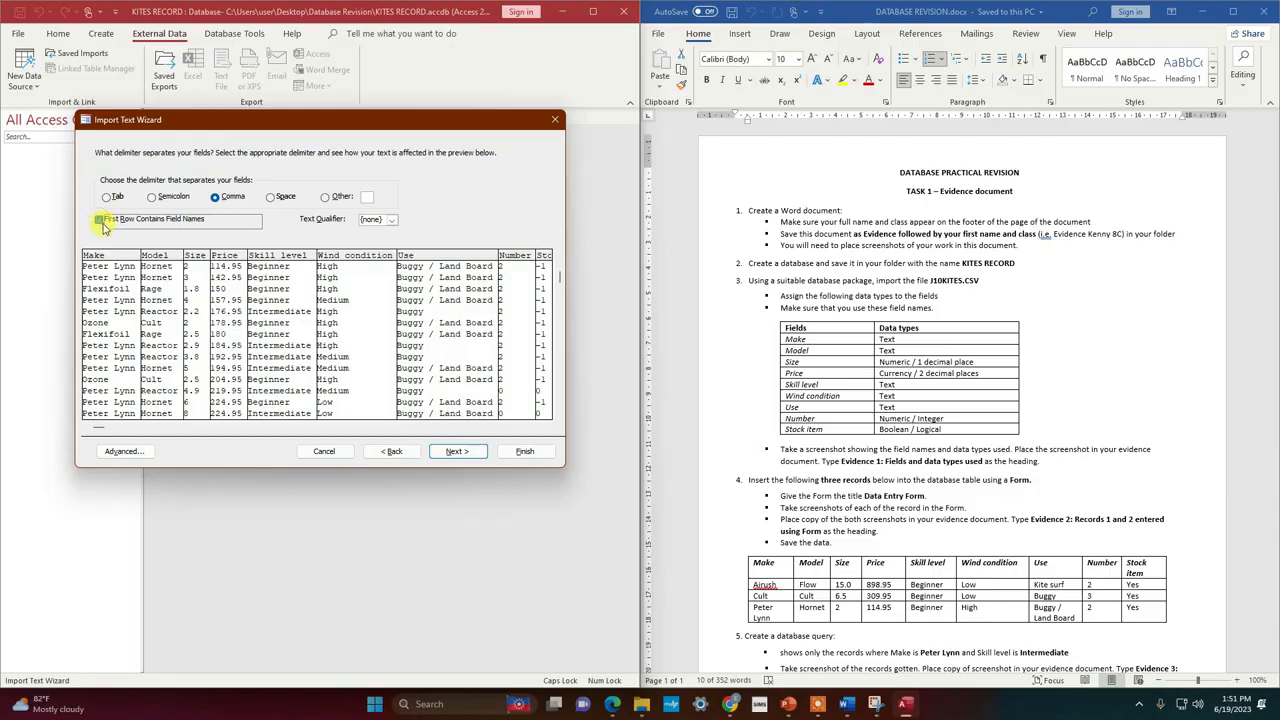
left_click(456, 451)
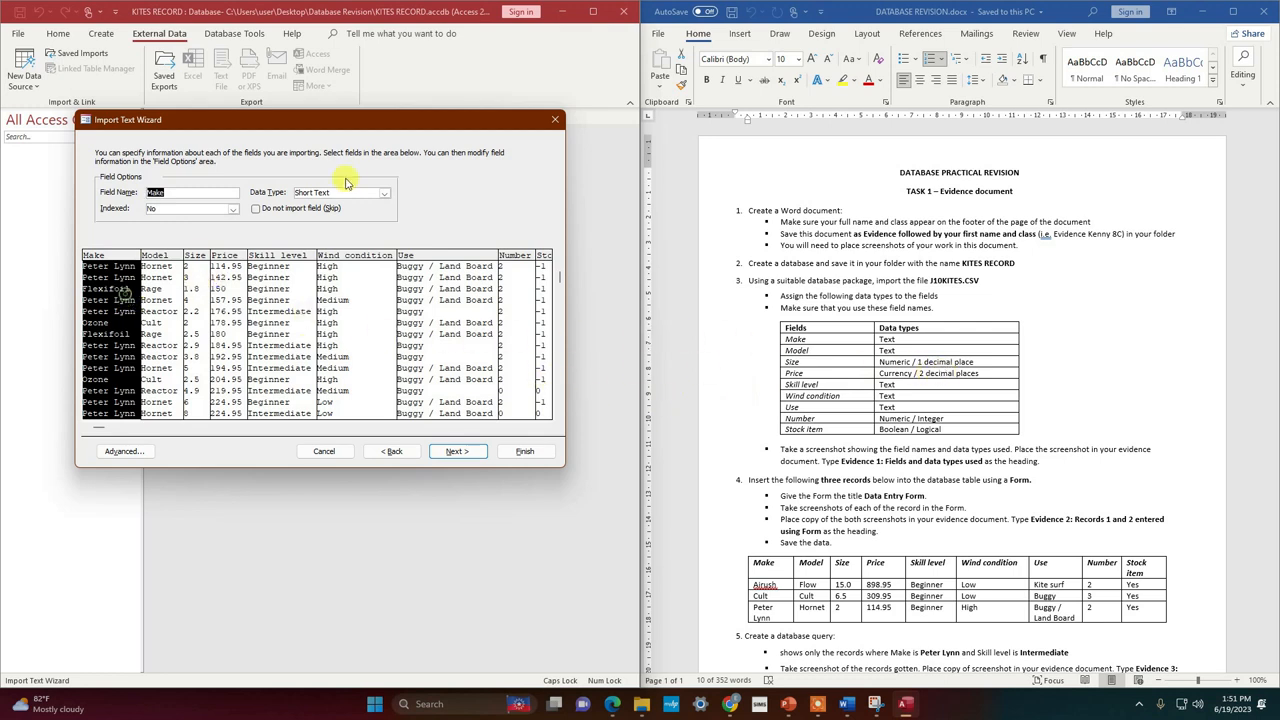
Set the data type of the Size field to Single and of the Price field to Currency.
left_click(167, 313)
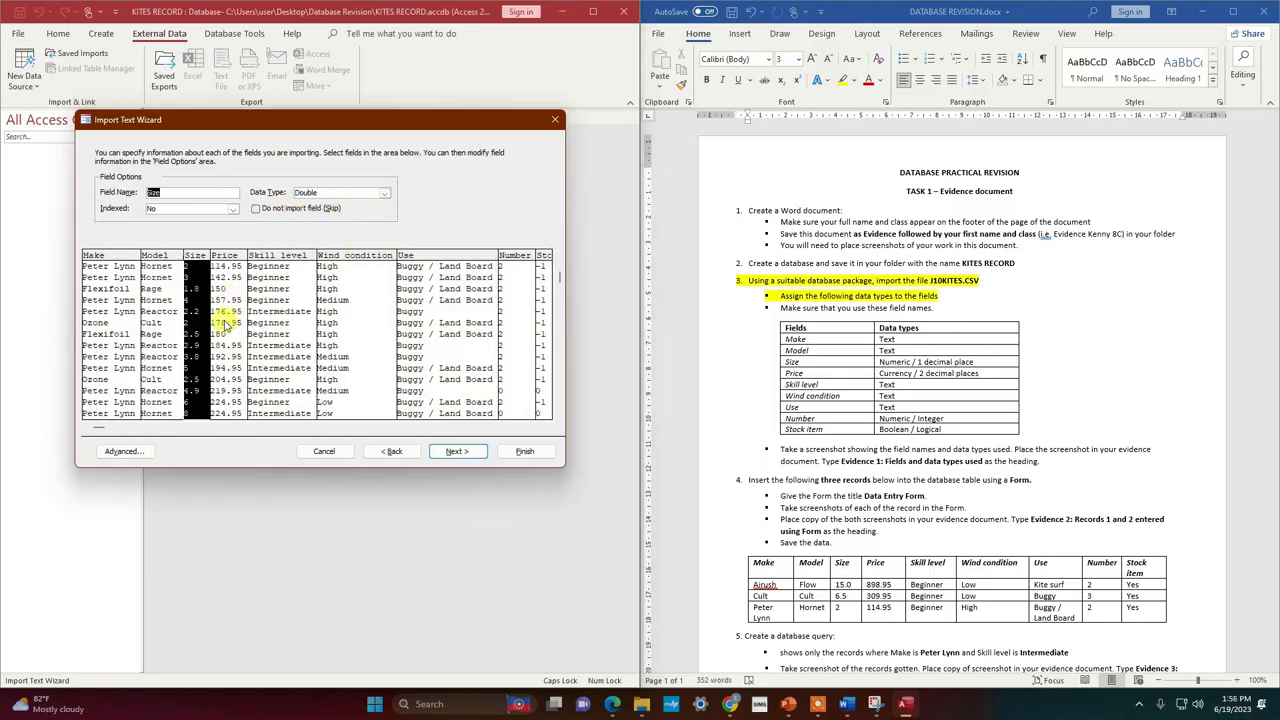
left_click(387, 197)
left_click(311, 251)
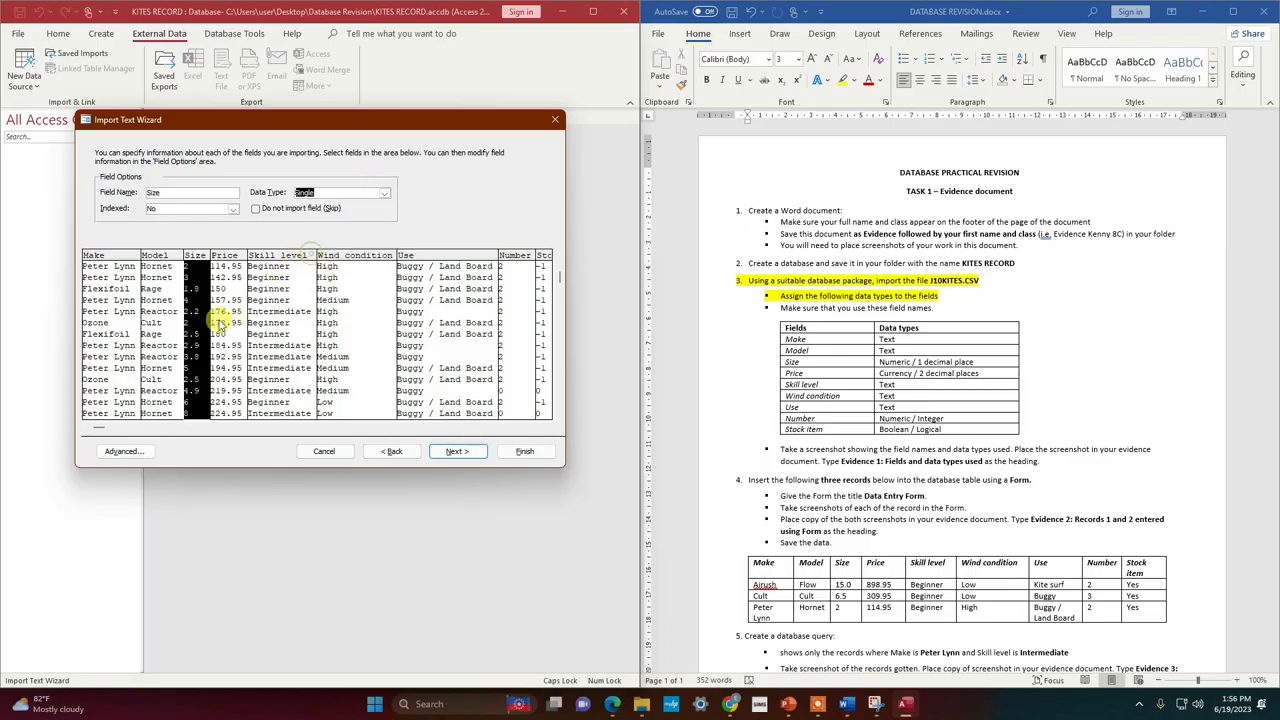
left_click(223, 318)
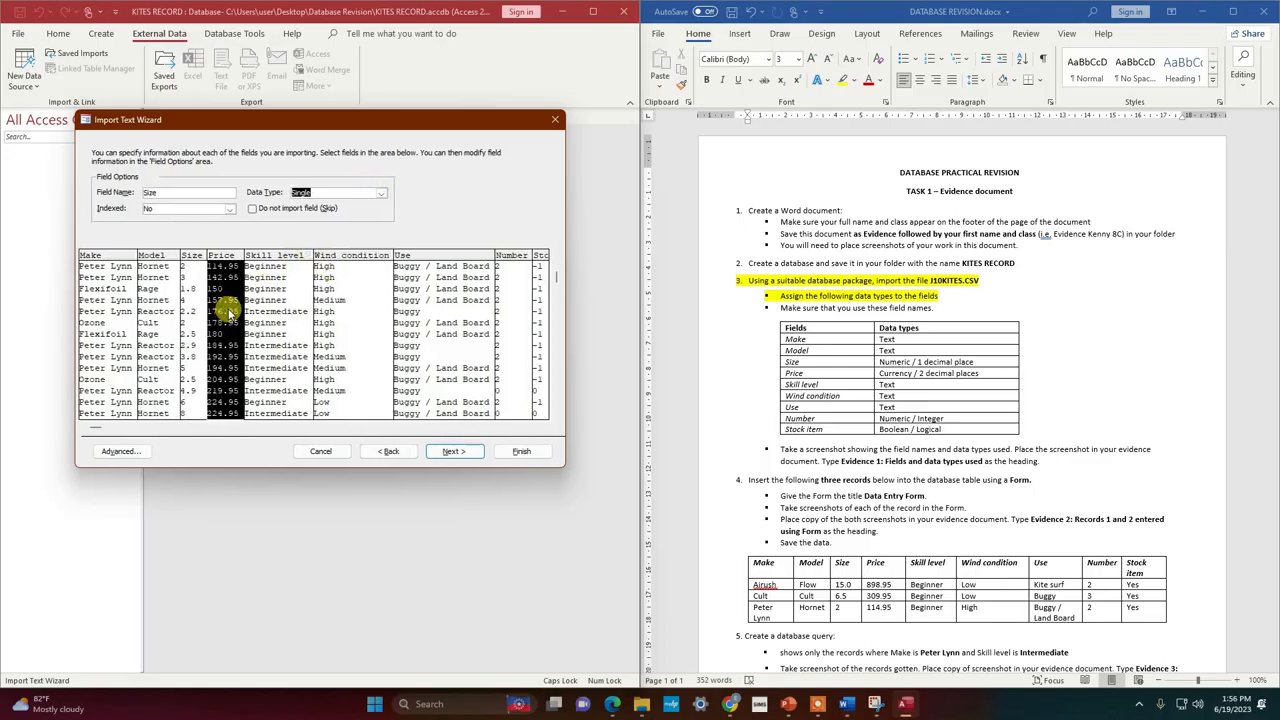
left_click(390, 193)
left_click(324, 246)
Check the data types from Skill level to Number, set Stock item to Yes/No, and accept the field options.
left_click(313, 312)
left_click(335, 305)
left_click(416, 297)
left_click(518, 292)
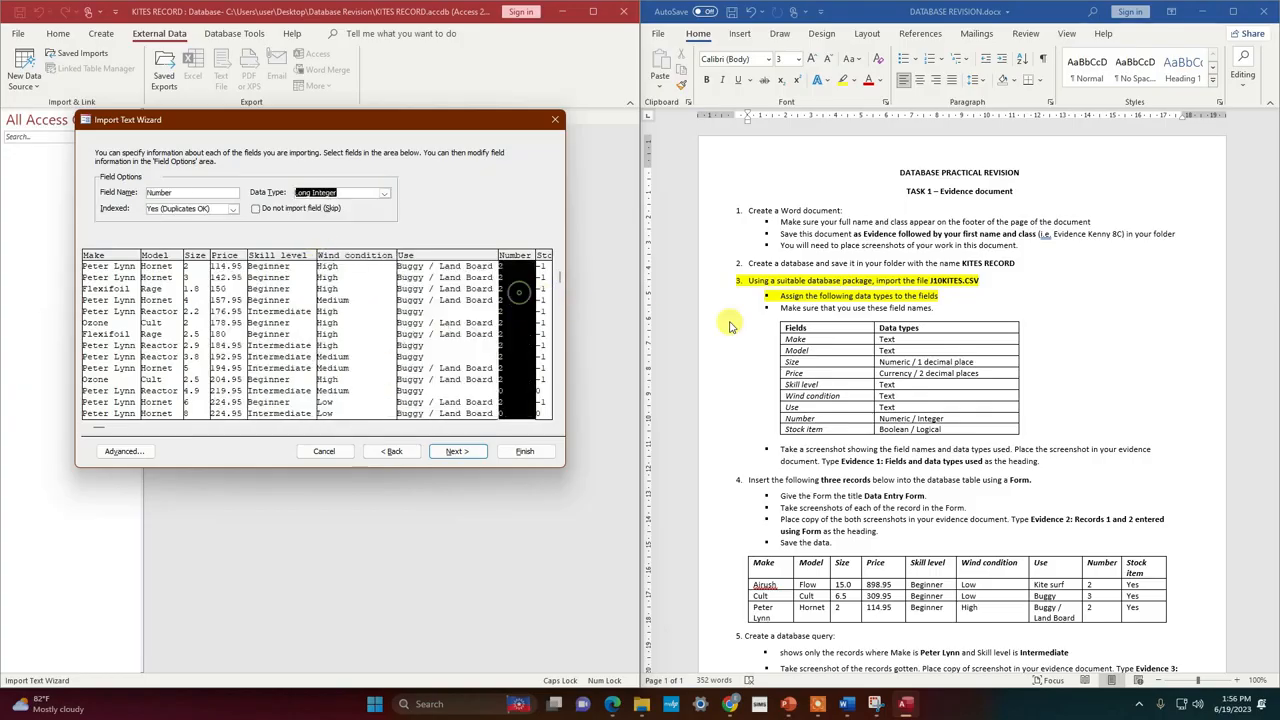
left_click(544, 341)
left_click(383, 199)
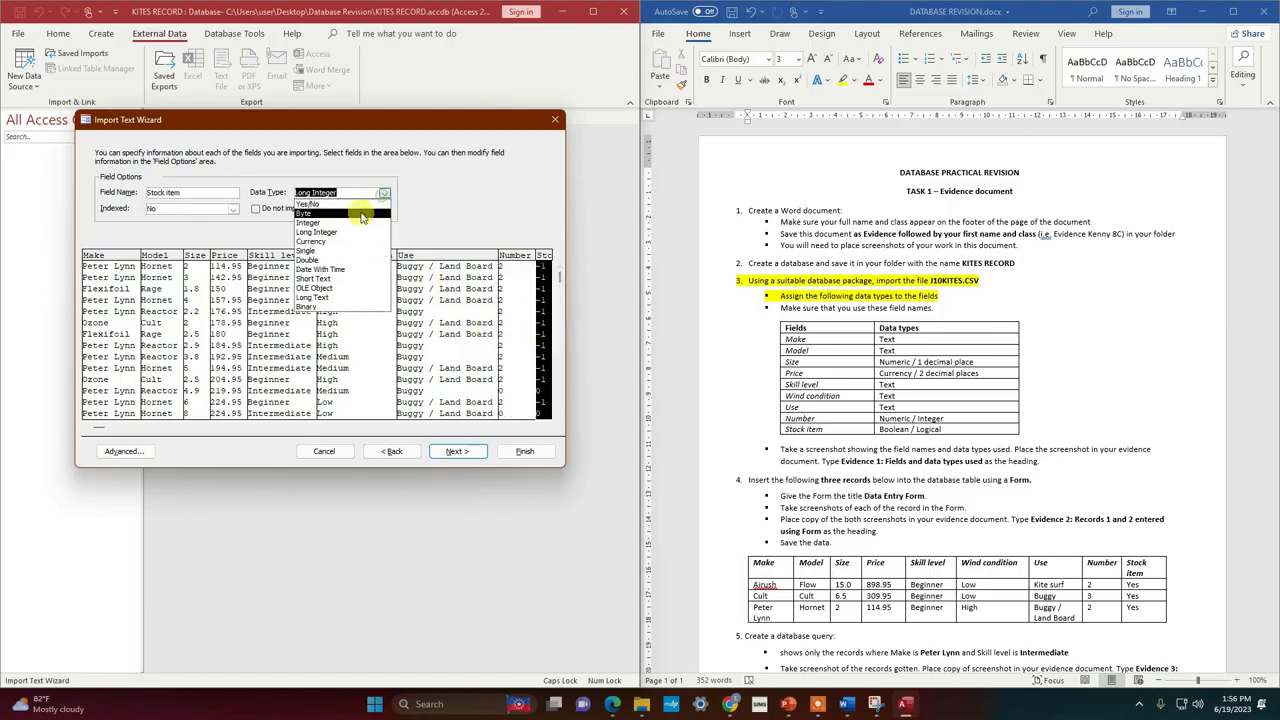
left_click(330, 208)
left_click(455, 453)
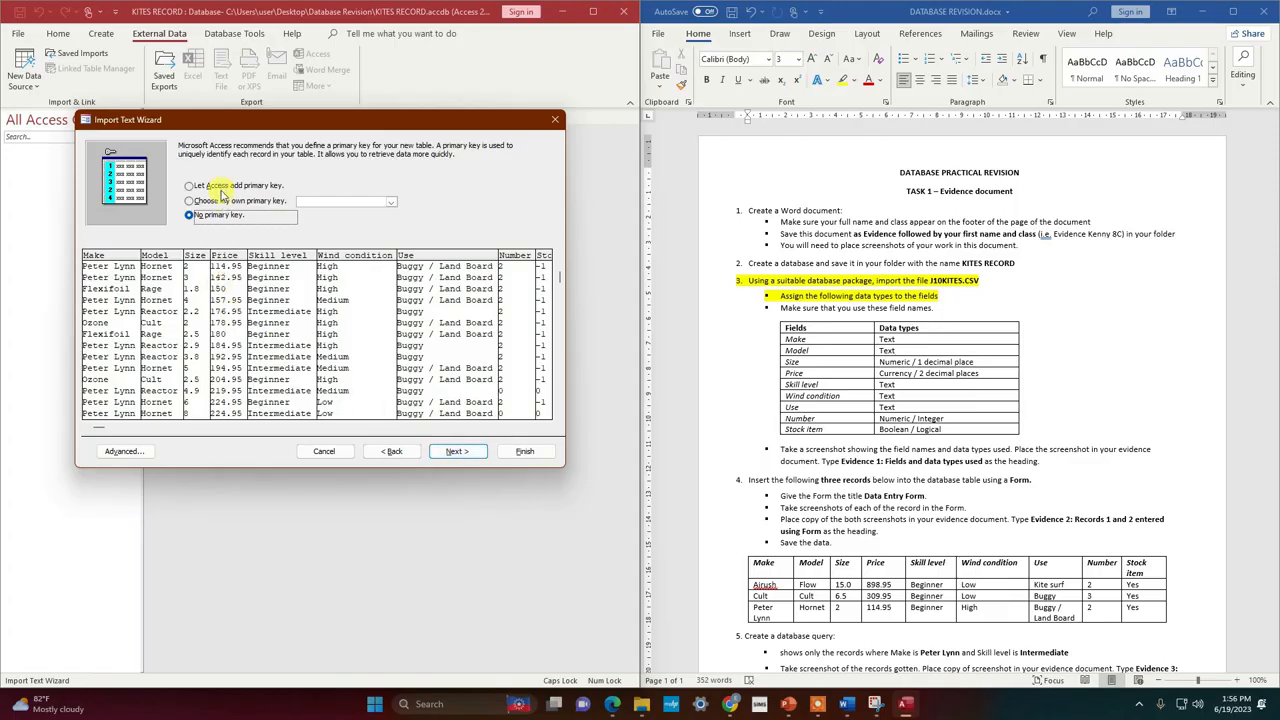
Let Access add the primary key and finish importing into the J10kites table without saving the import steps.
left_click(221, 190)
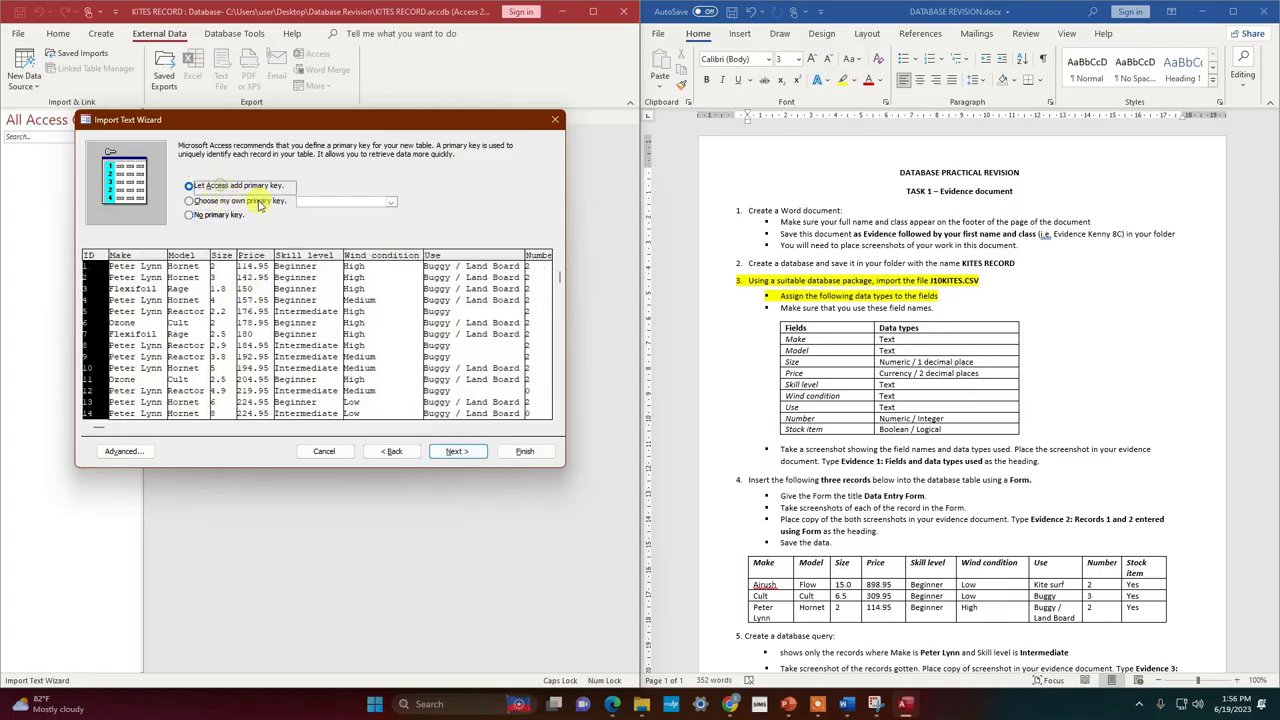
left_click(460, 452)
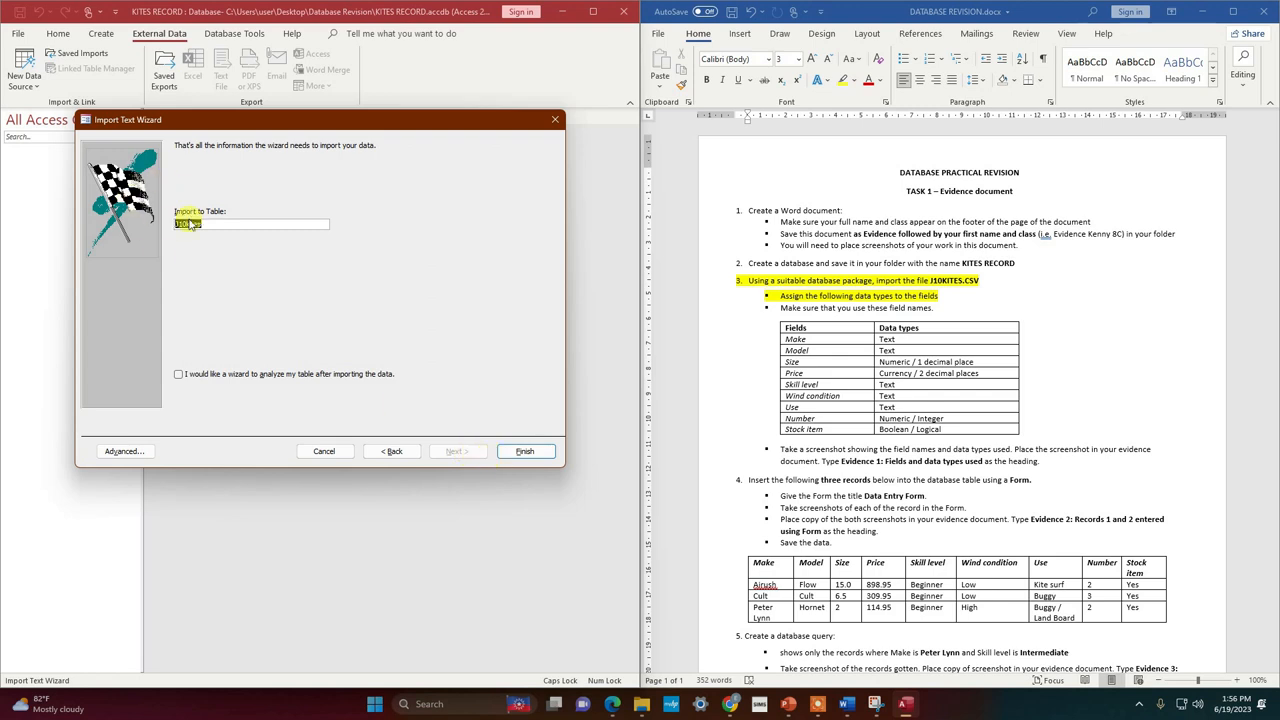
left_click(519, 451)
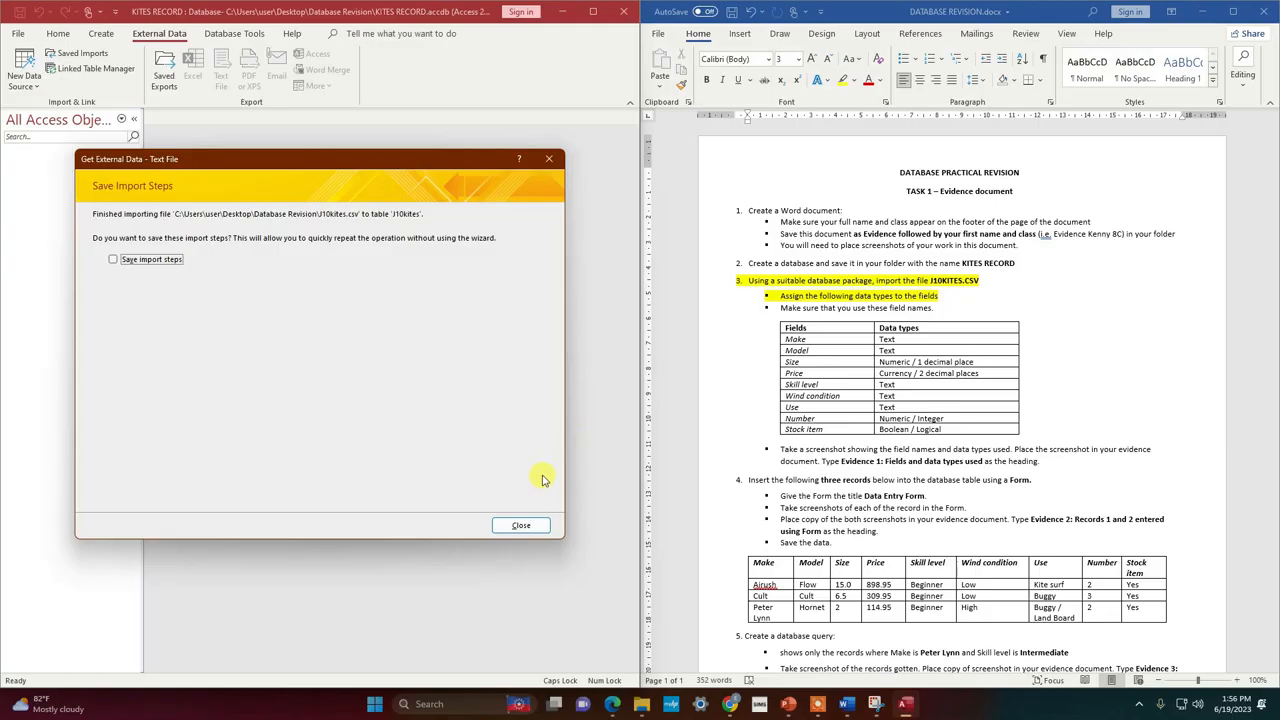
left_click(521, 527)
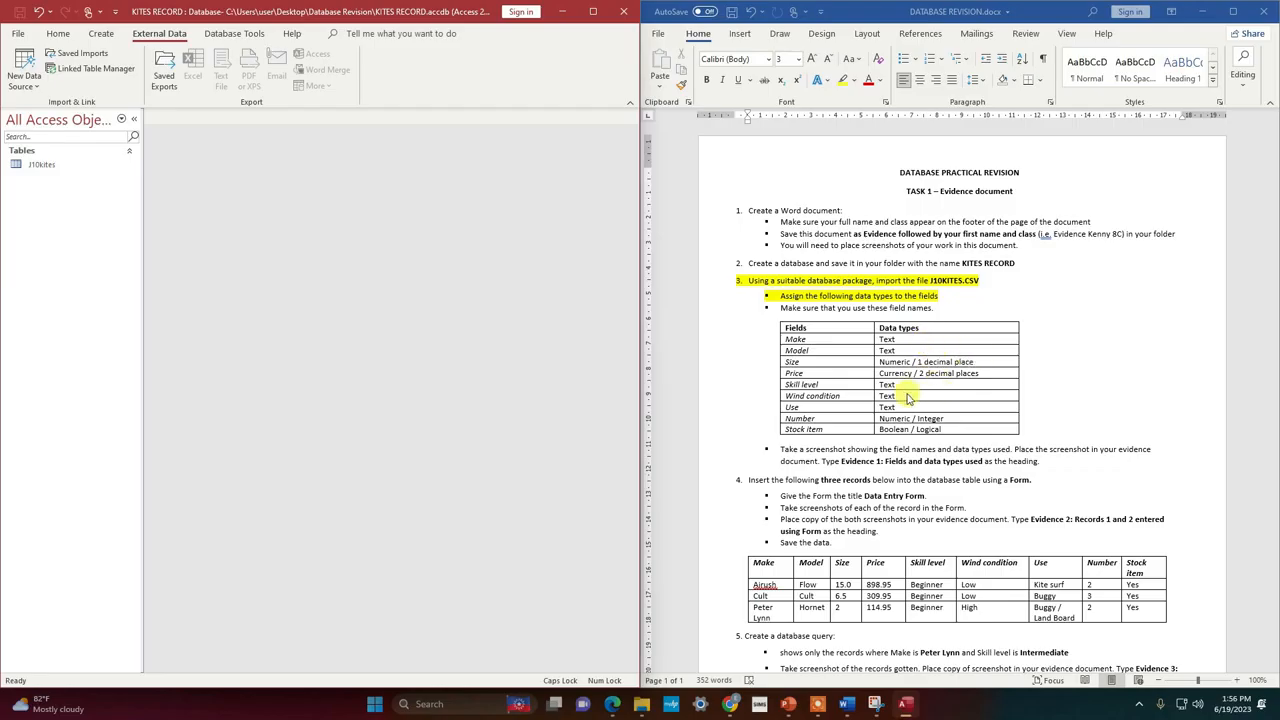
Open the J10kites table in Design View and set the Size field's decimal places to 1.
right_click(42, 166)
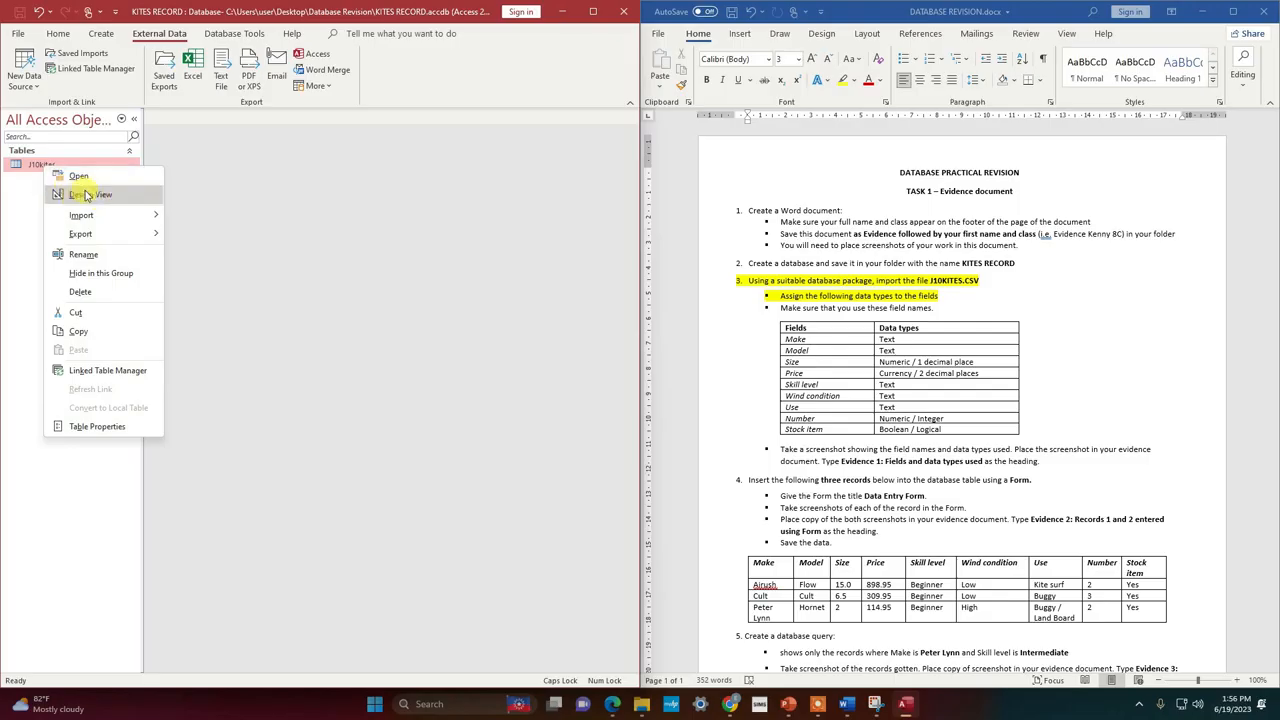
left_click(89, 196)
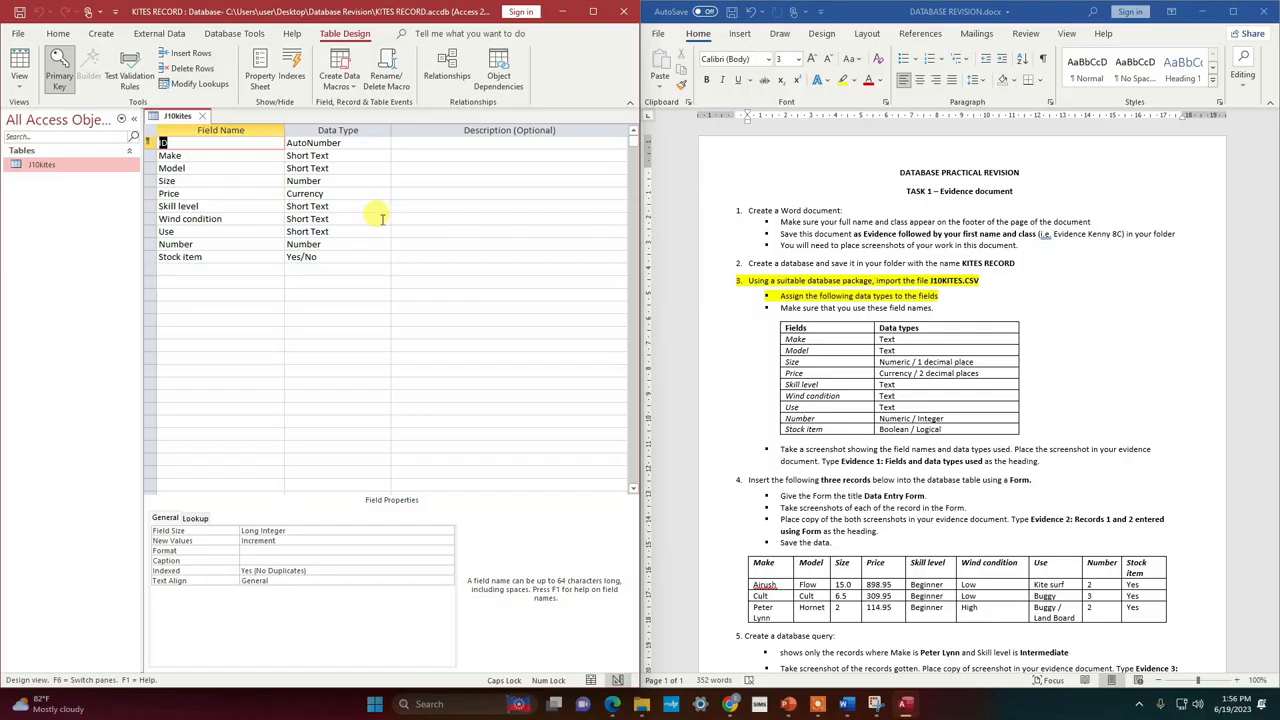
left_click(213, 156)
left_click(210, 168)
left_click(225, 181)
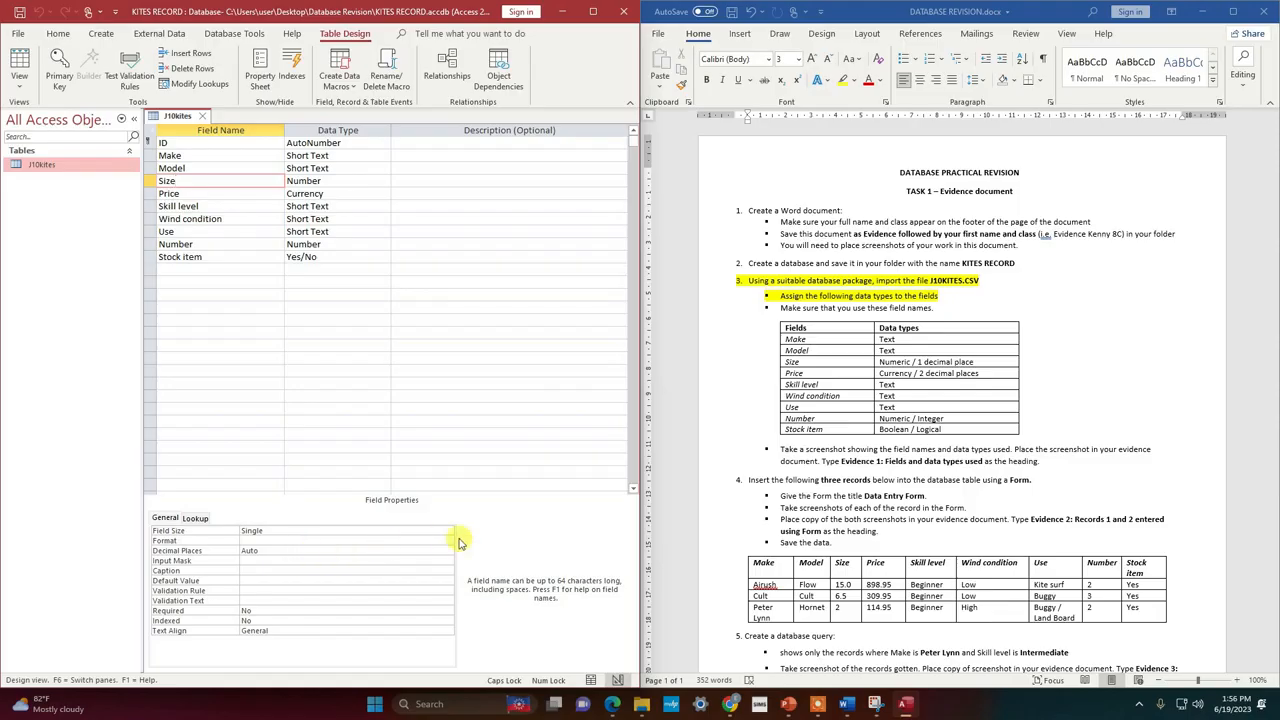
left_click(314, 552)
left_click(448, 551)
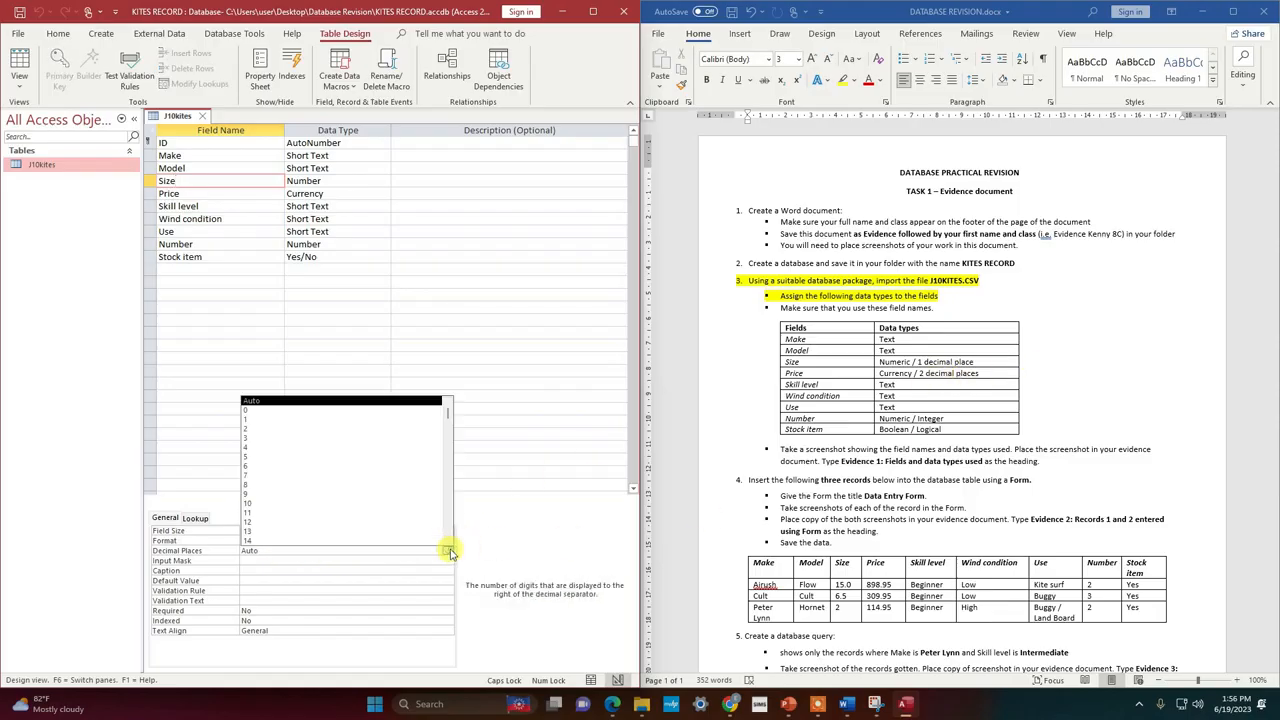
left_click(294, 420)
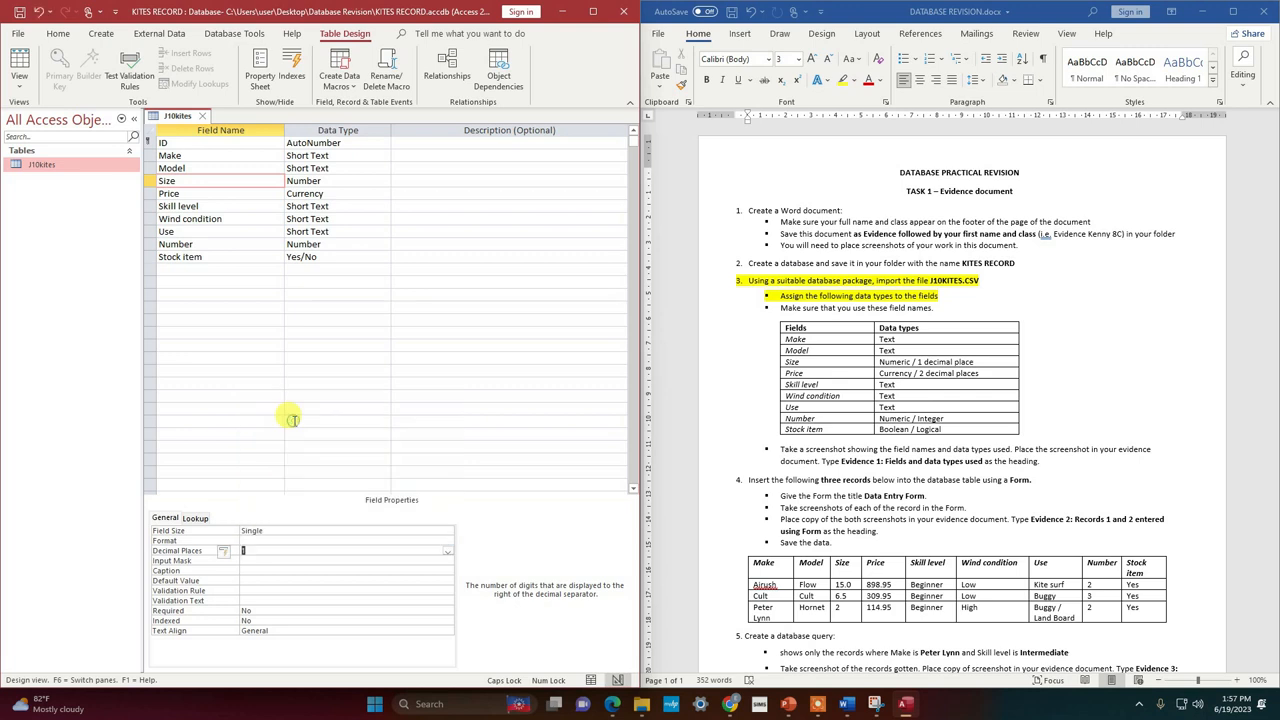
Set the Price field's format to Currency with 2 decimal places.
left_click(305, 194)
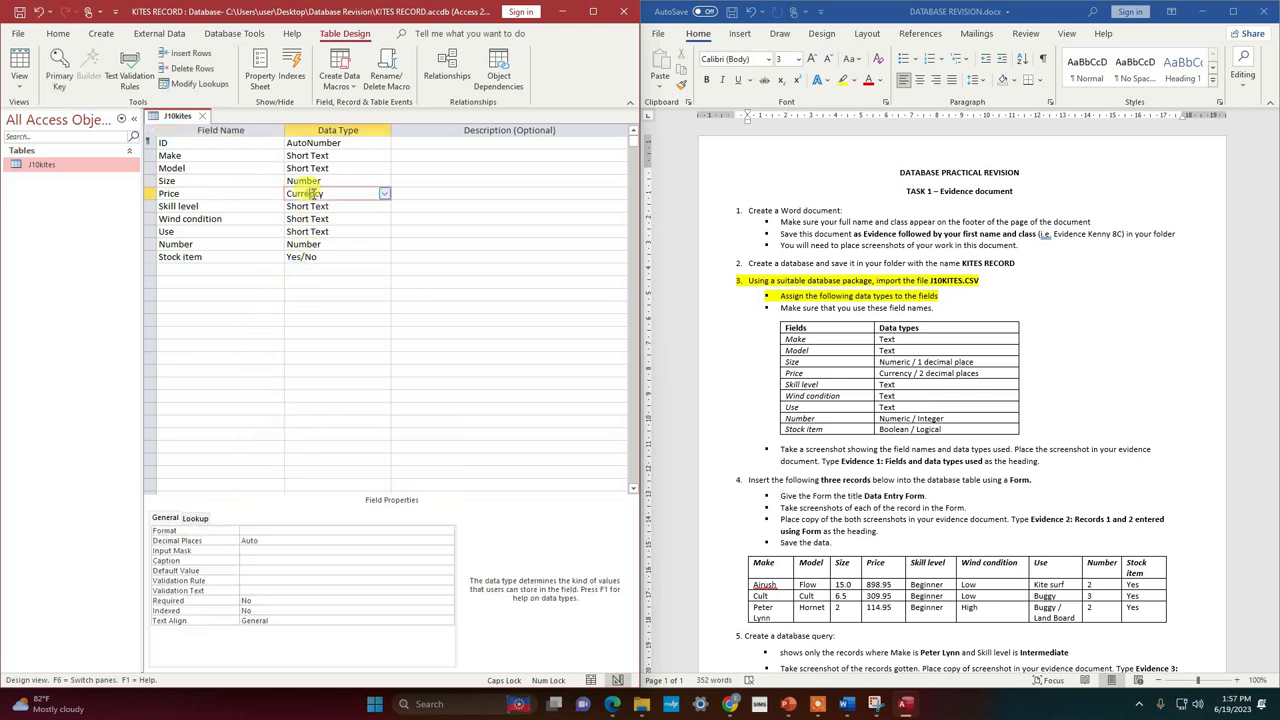
left_click(350, 531)
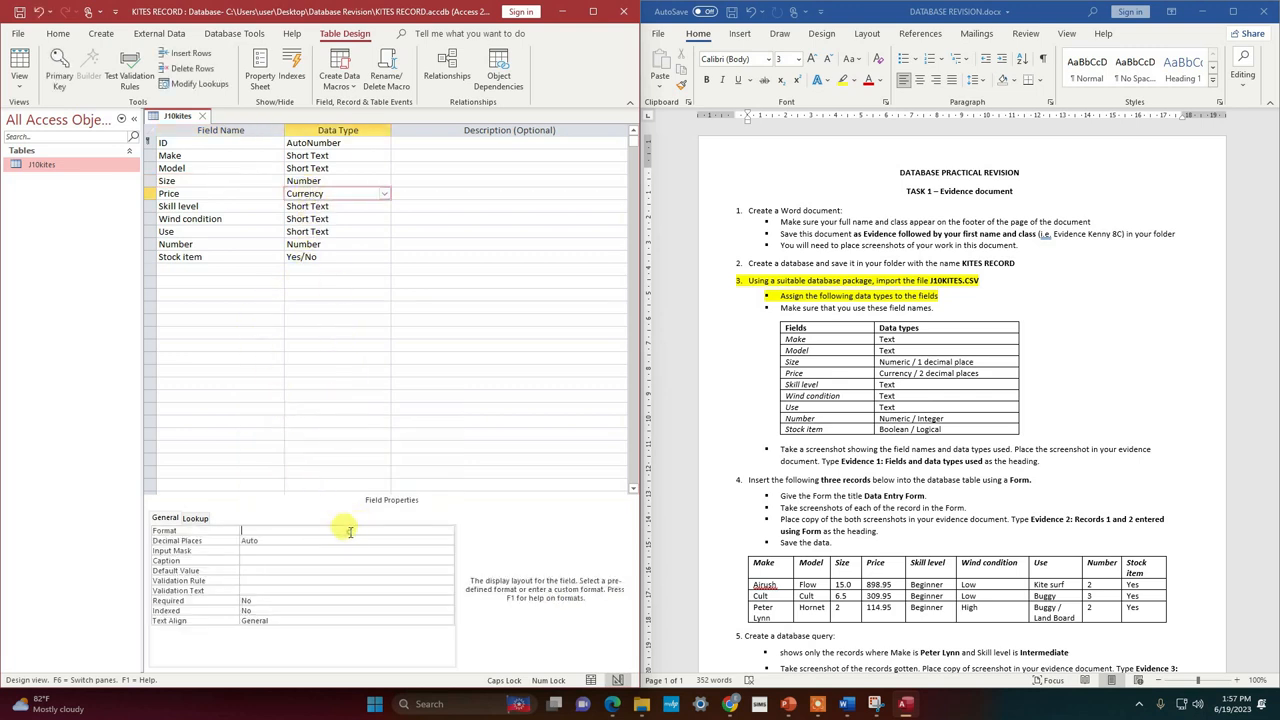
left_click(448, 531)
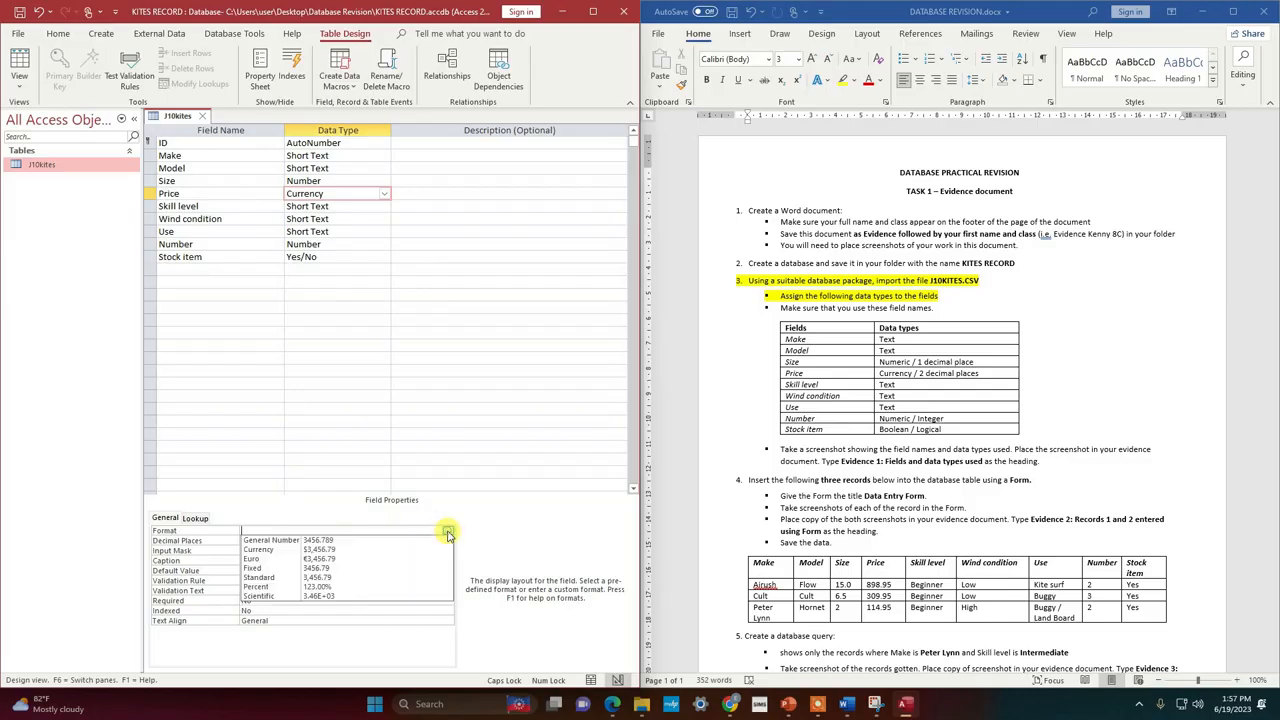
left_click(310, 548)
left_click(353, 540)
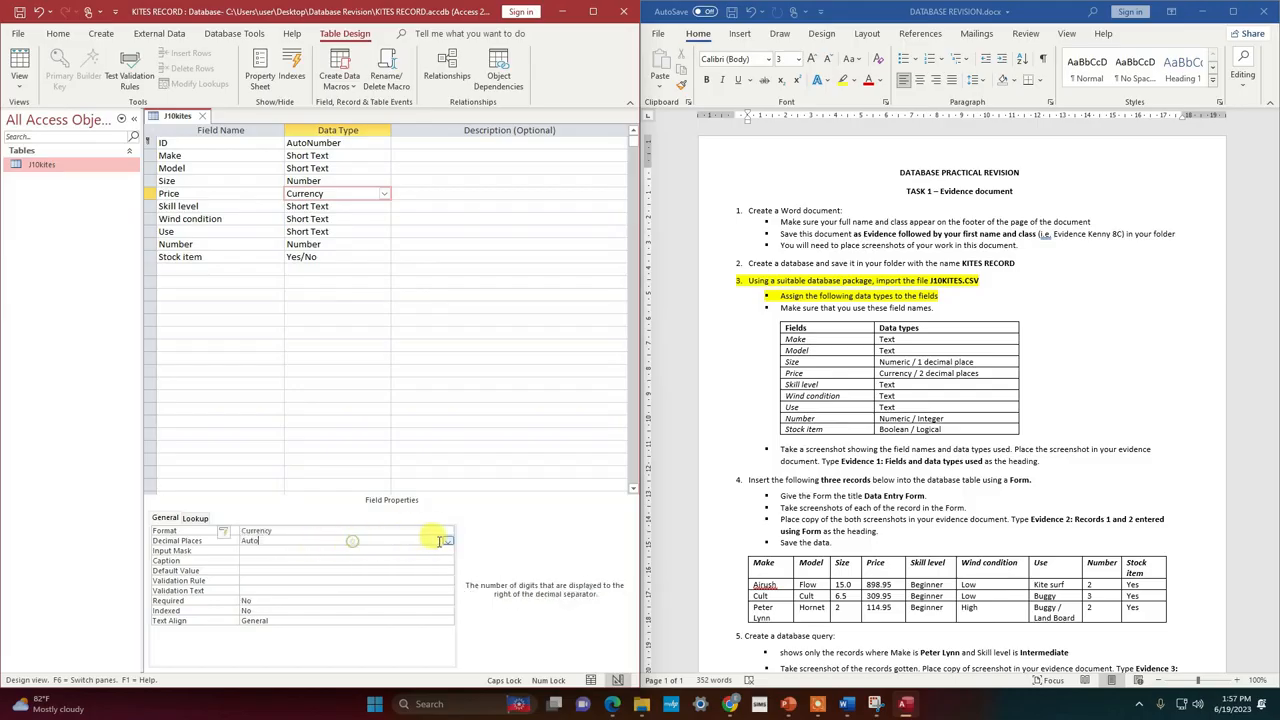
left_click(448, 540)
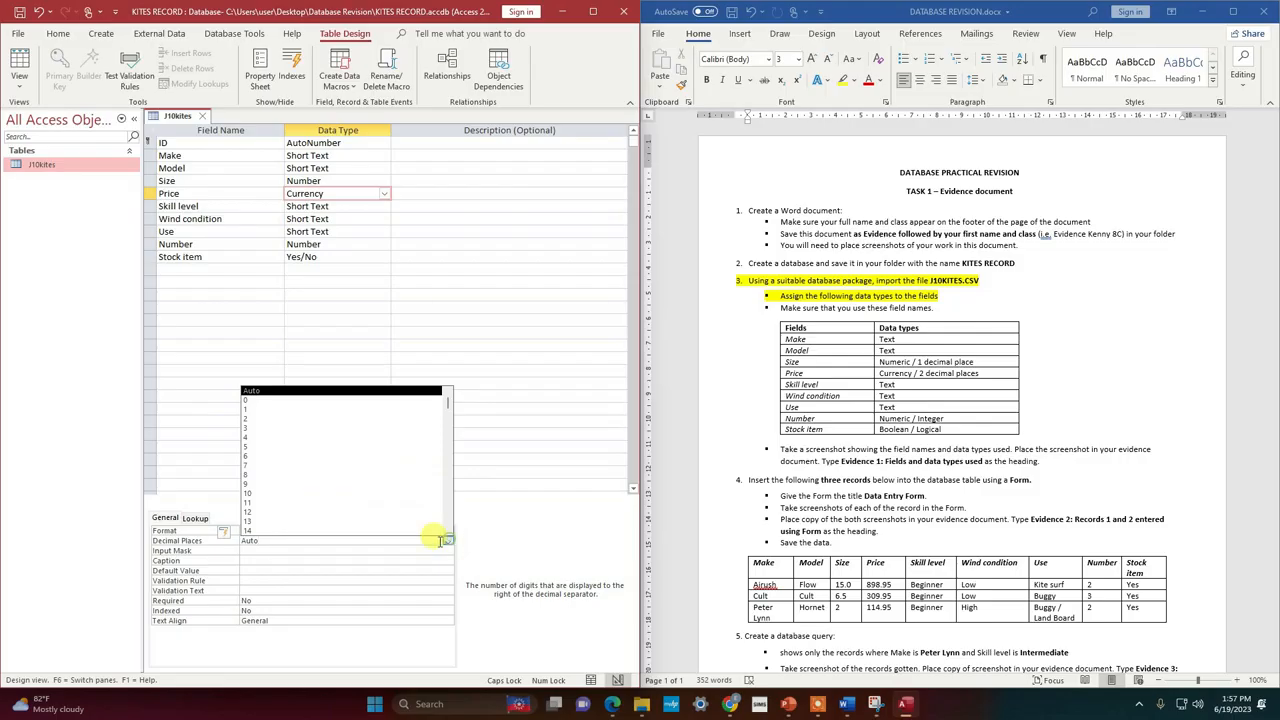
left_click(285, 420)
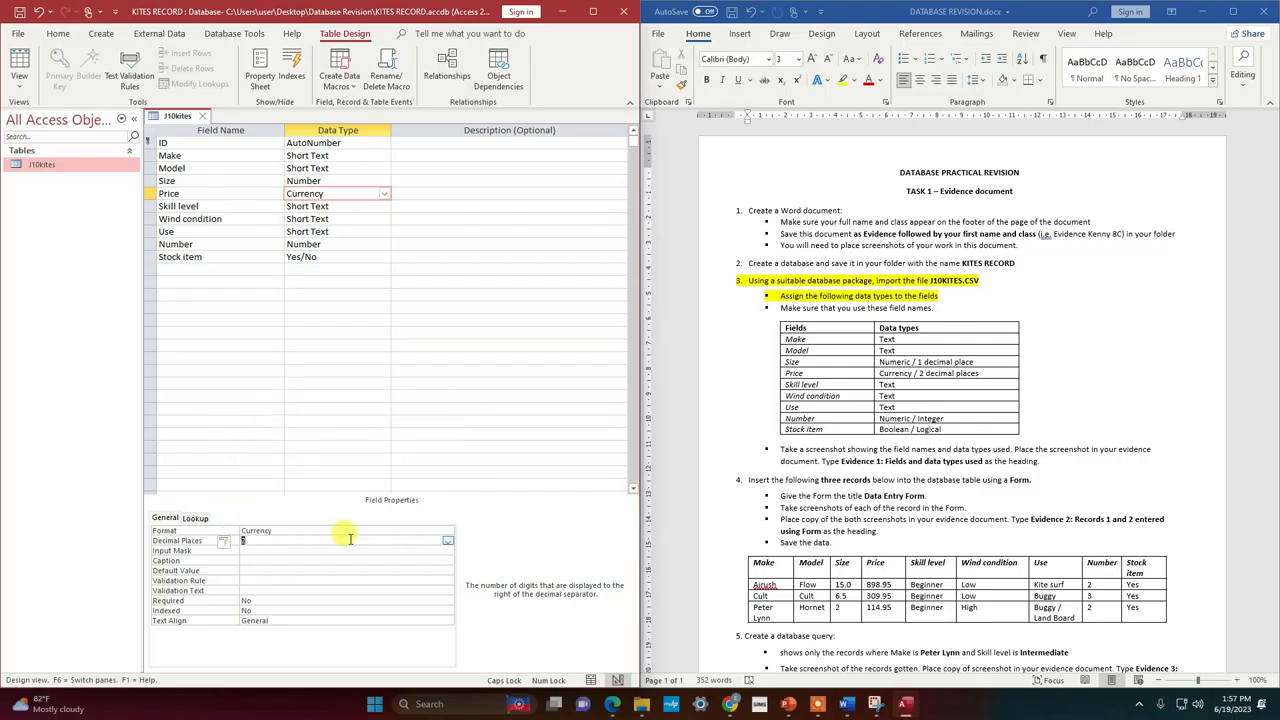
Check the Wind condition, Use and Number fields, and set the Stock item field's format to Yes/No.
left_click(308, 218)
left_click(312, 231)
left_click(313, 244)
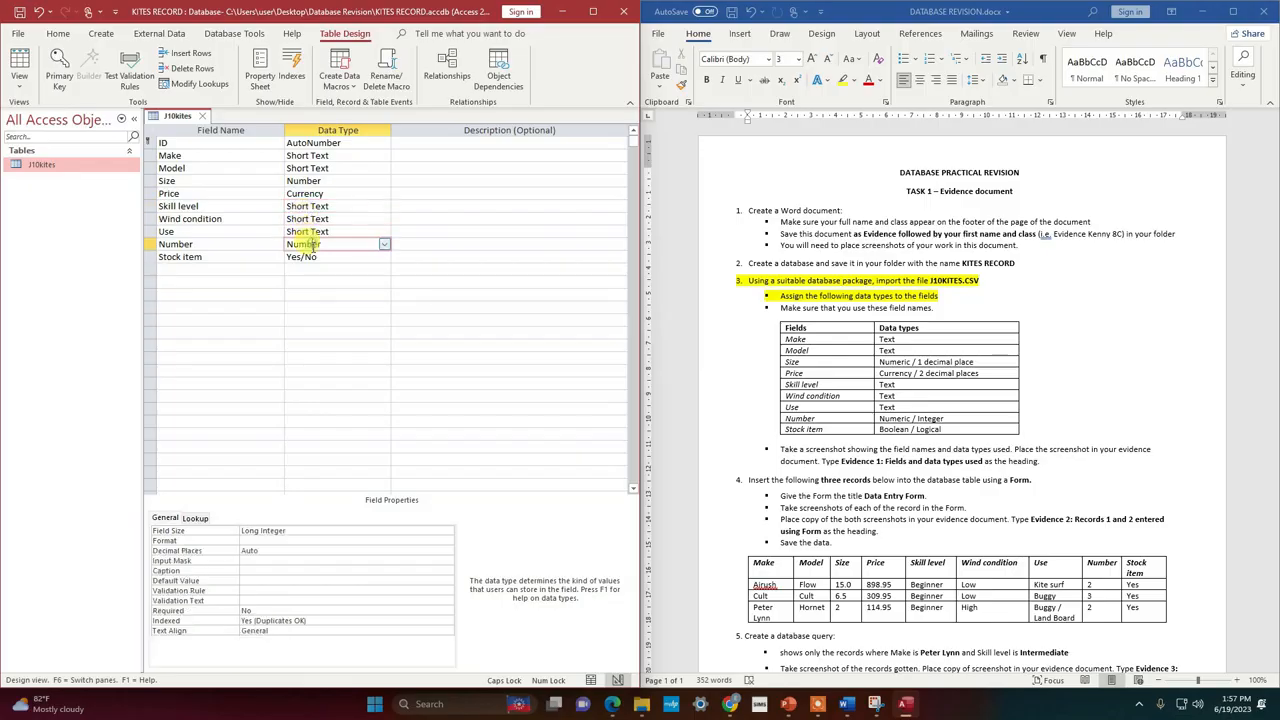
left_click(318, 257)
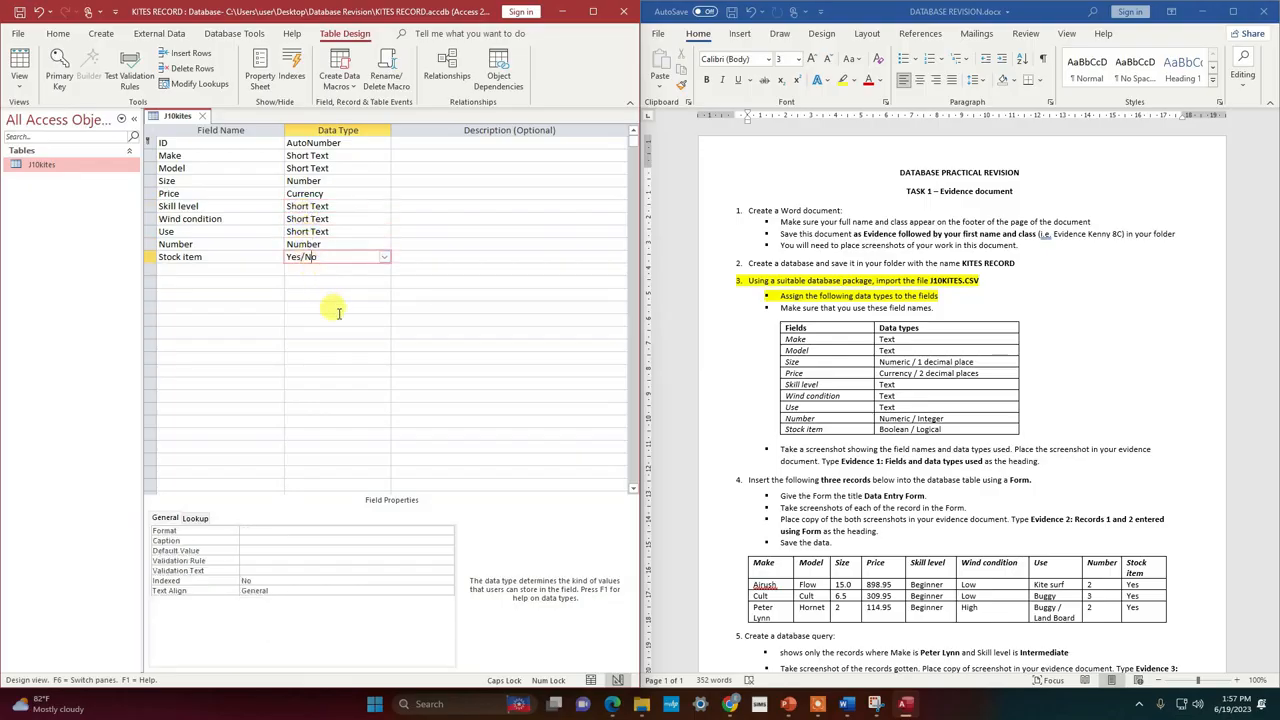
left_click(385, 531)
left_click(448, 536)
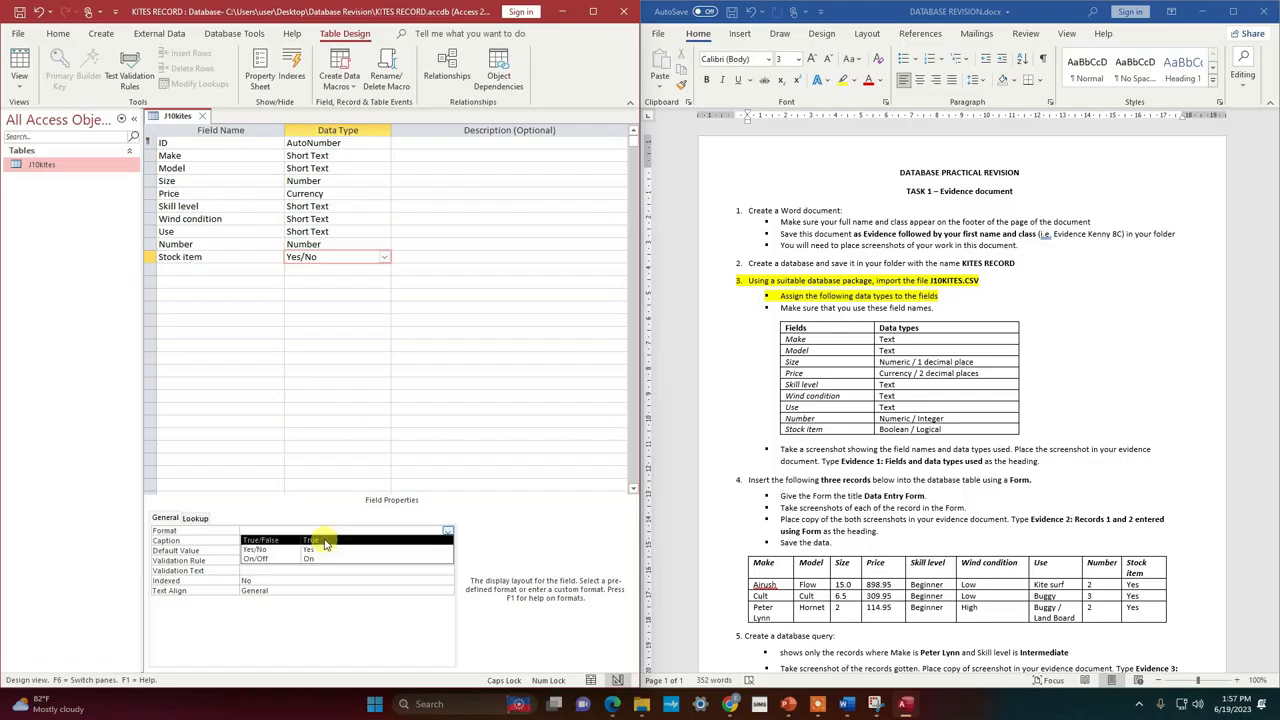
left_click(272, 550)
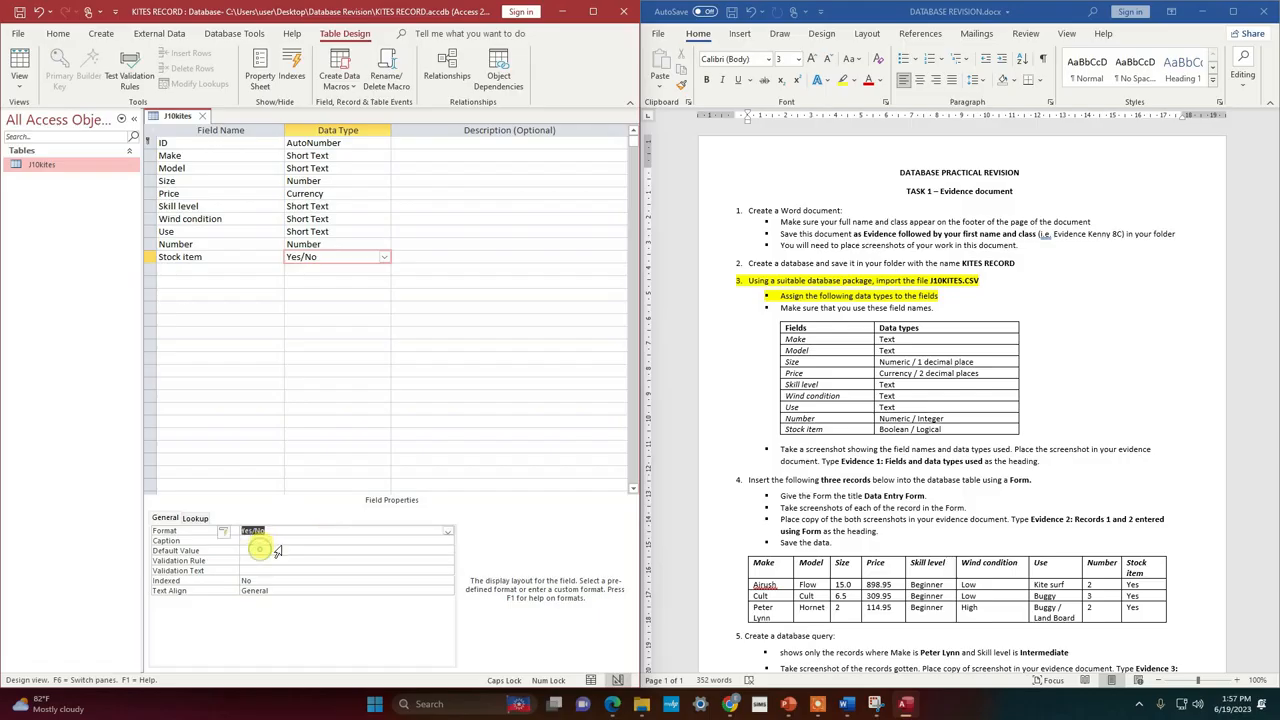
left_click(274, 320)
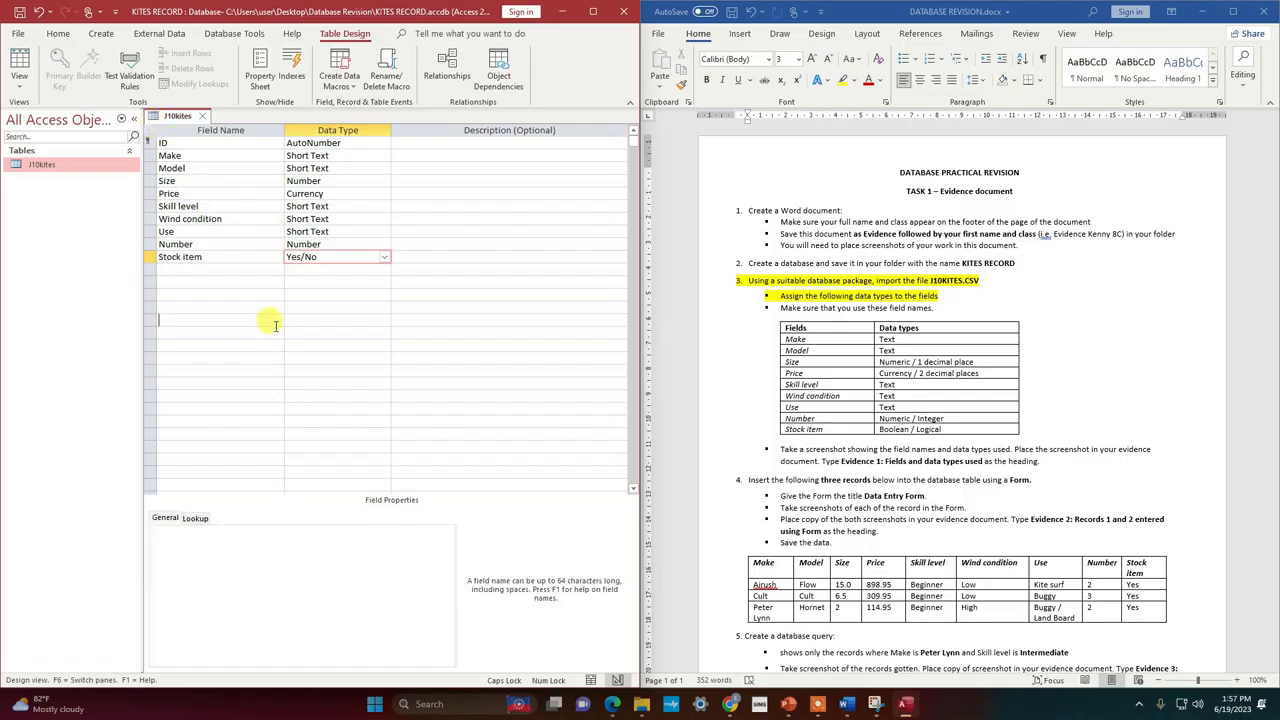
Switch to Snipping Tool and capture a rectangular snip of the J10kites field names and data types.
left_click(777, 448)
left_click_drag(777, 448, 1010, 449)
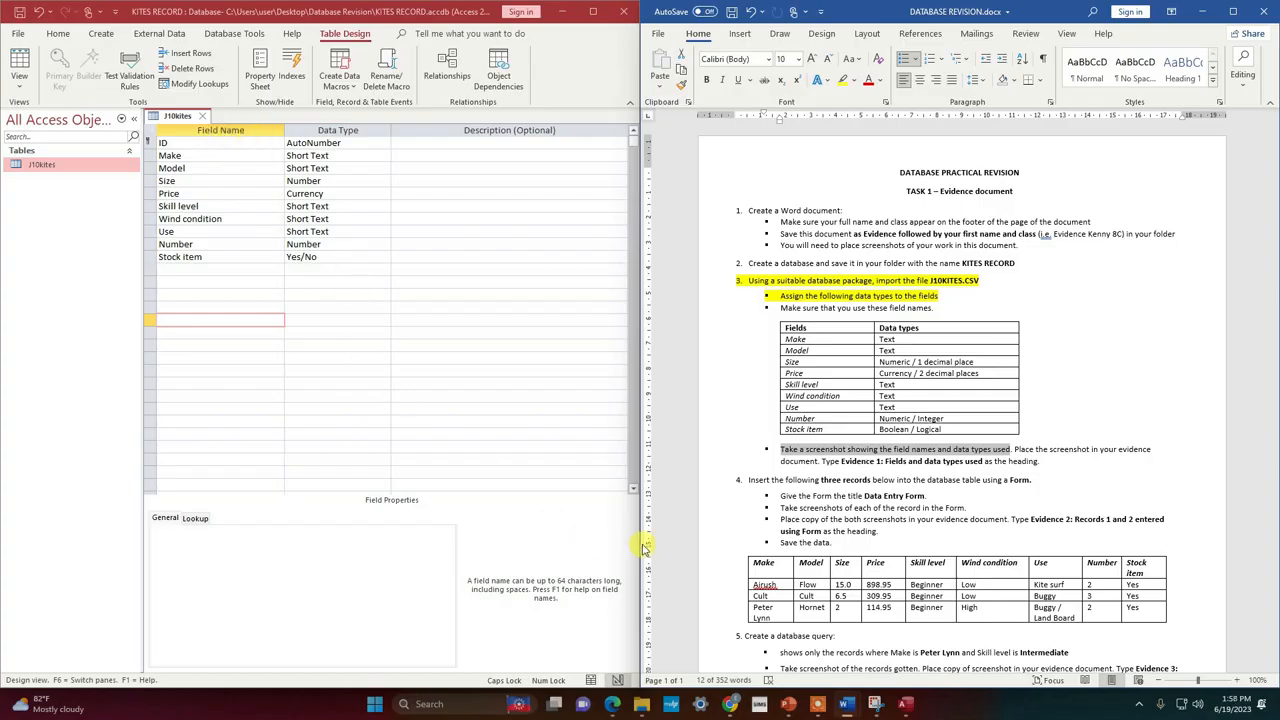
left_click(873, 703)
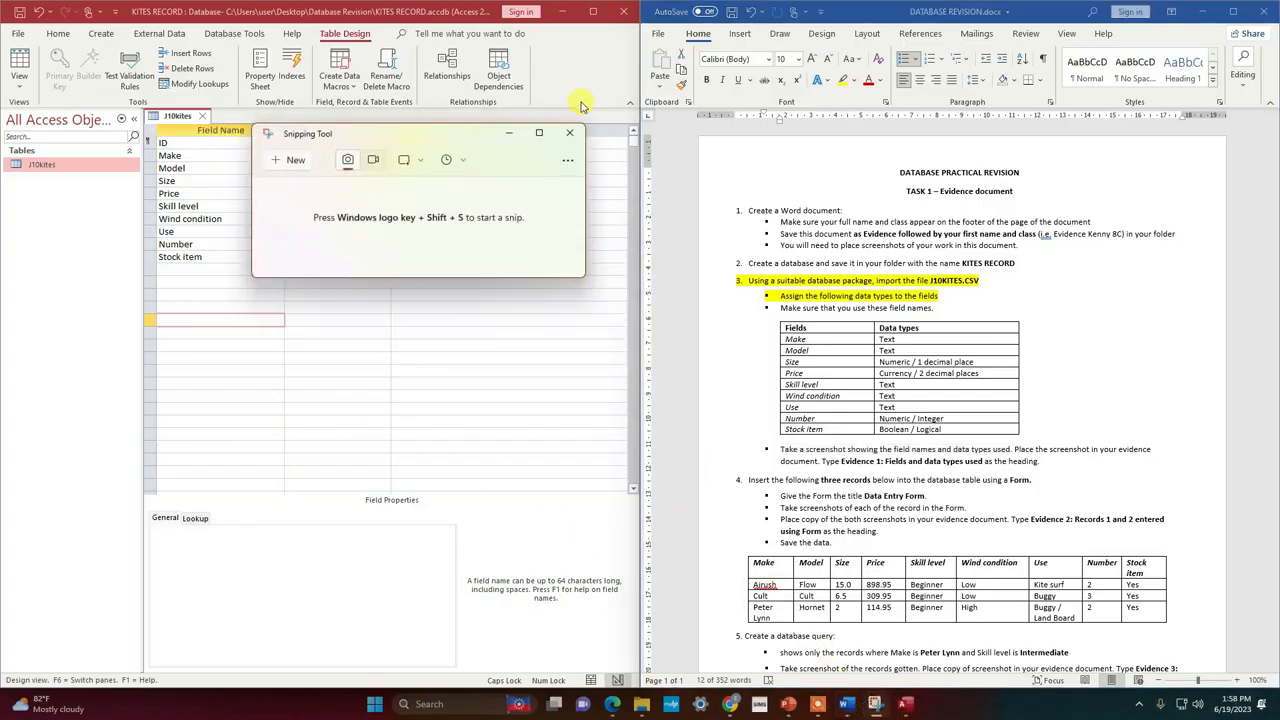
left_click_drag(432, 140, 500, 177)
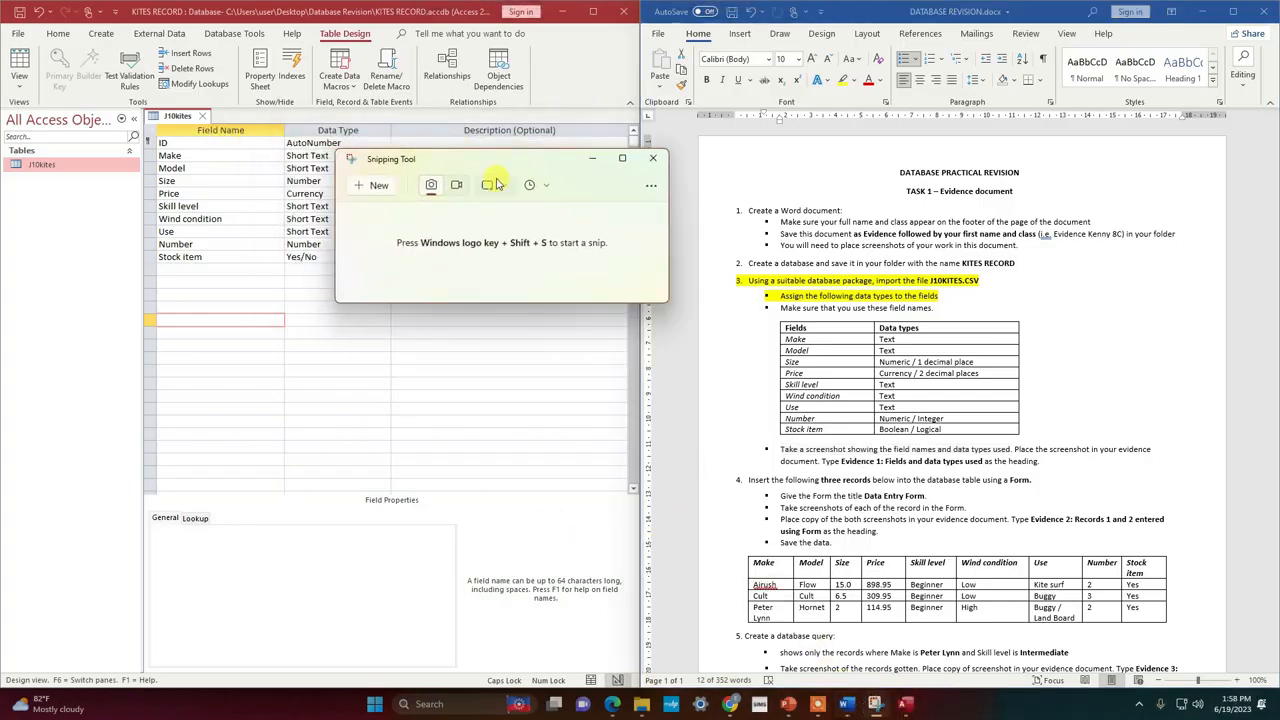
left_click(504, 192)
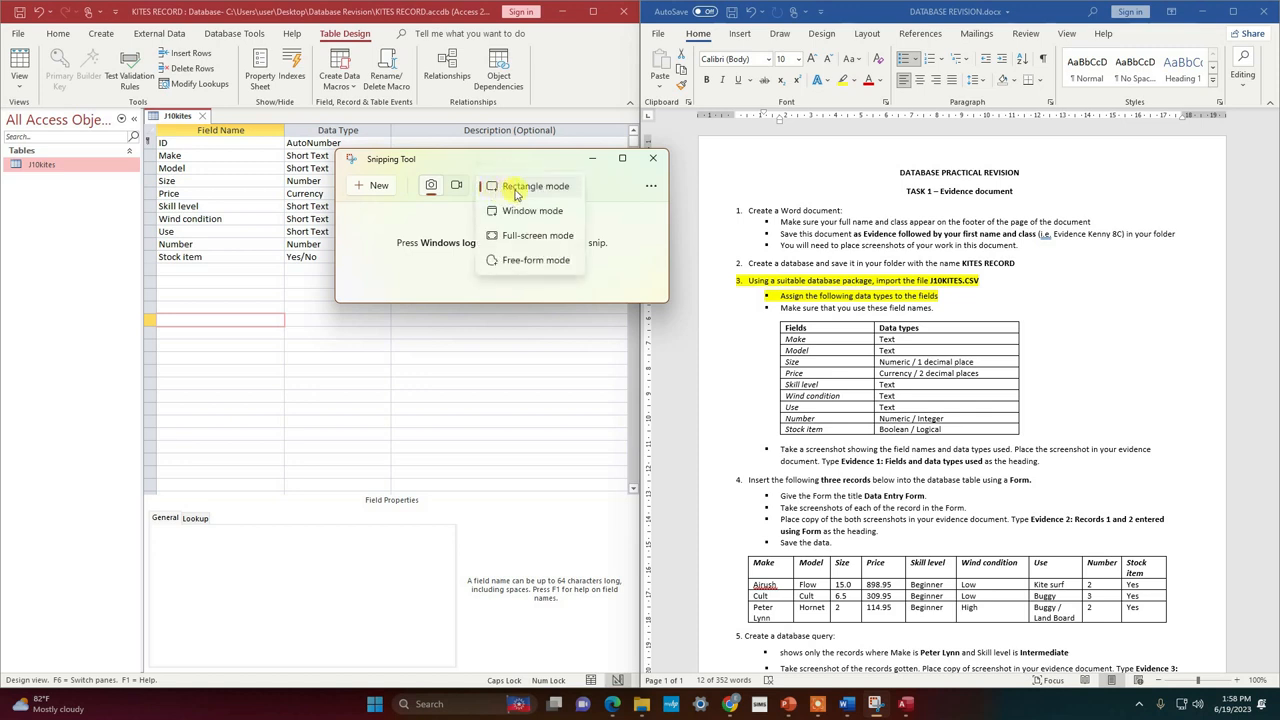
left_click(533, 190)
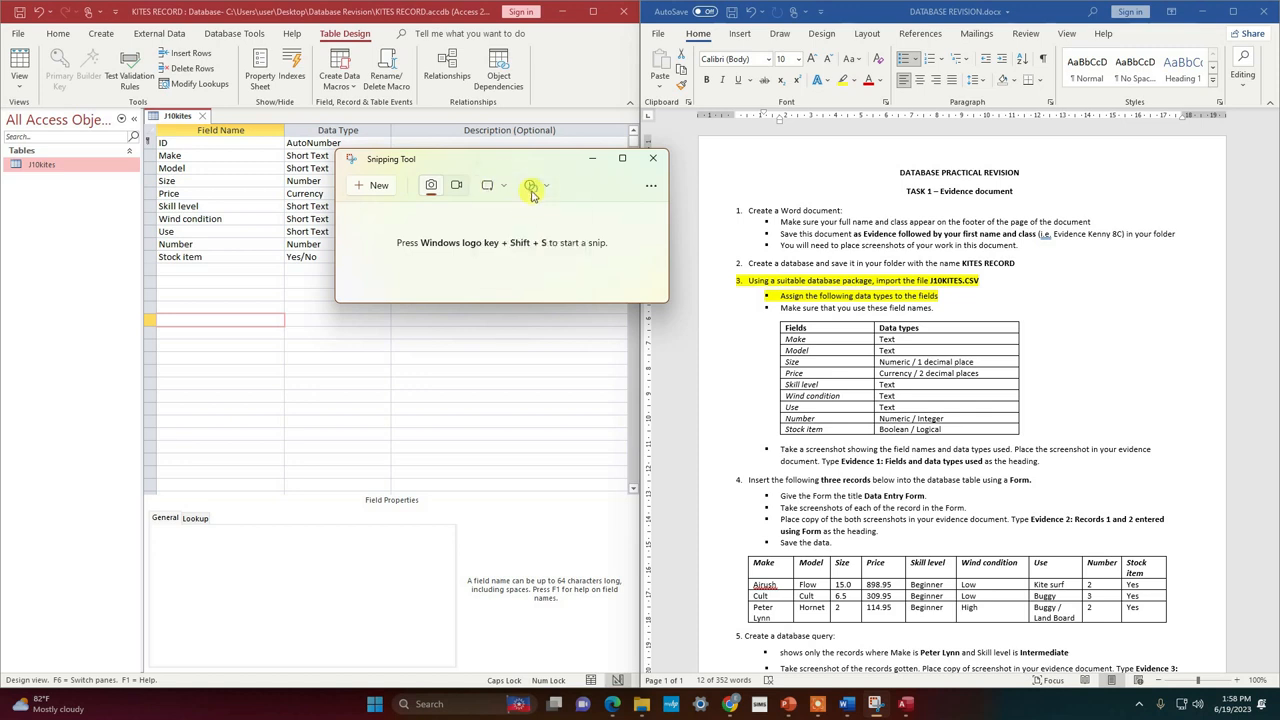
left_click(378, 186)
left_click_drag(140, 107, 386, 270)
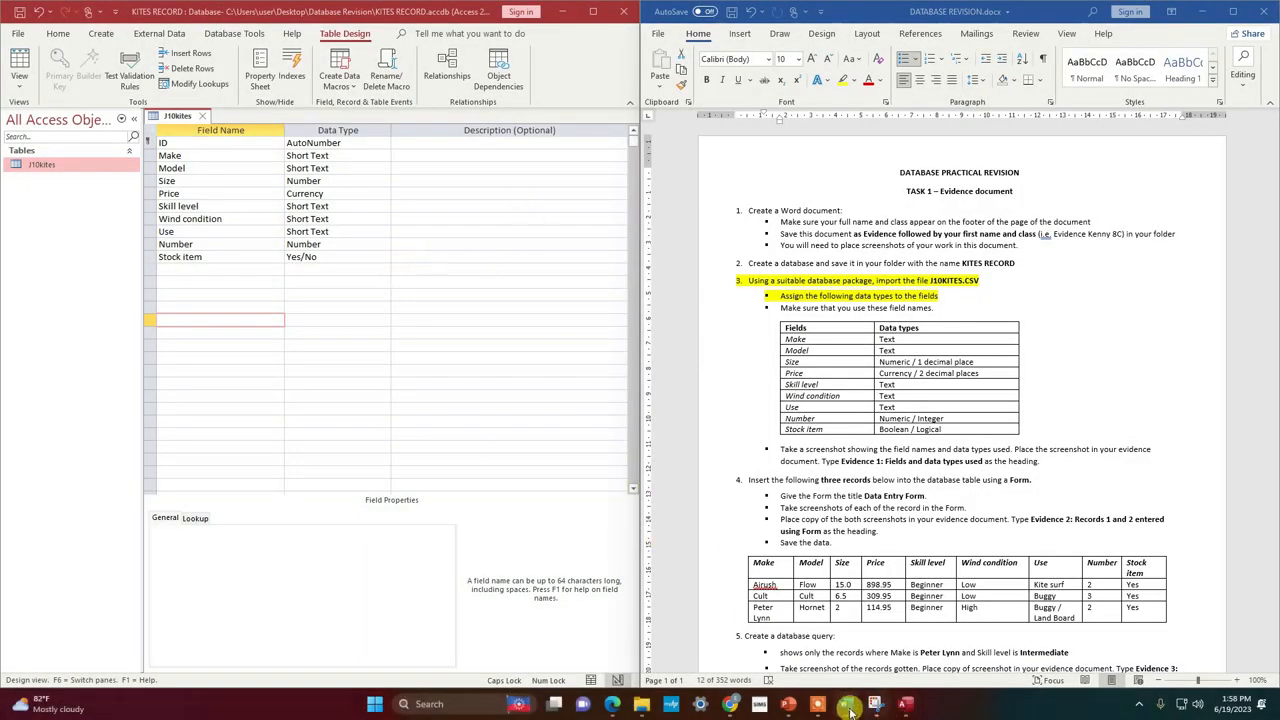
Switch to the Word evidence document and paste the snip under the heading "Evidence 1: Fields and data types used".
mouse_move(845, 704)
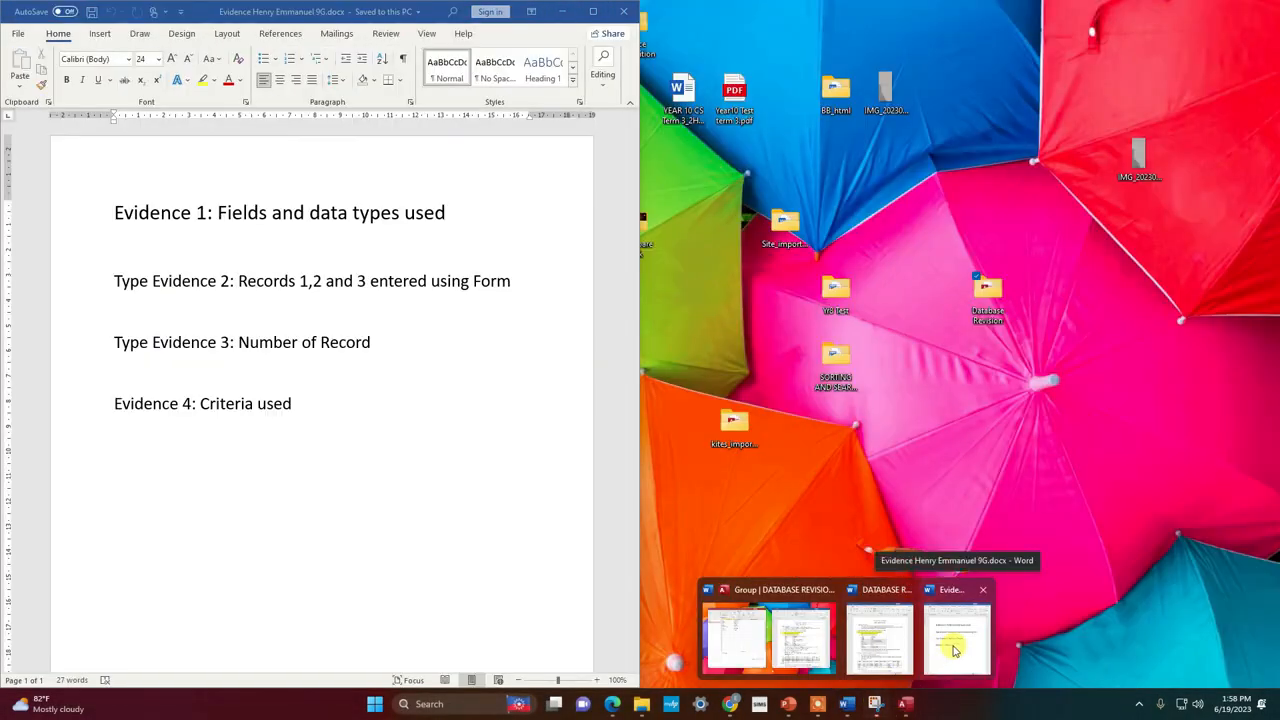
left_click(955, 645)
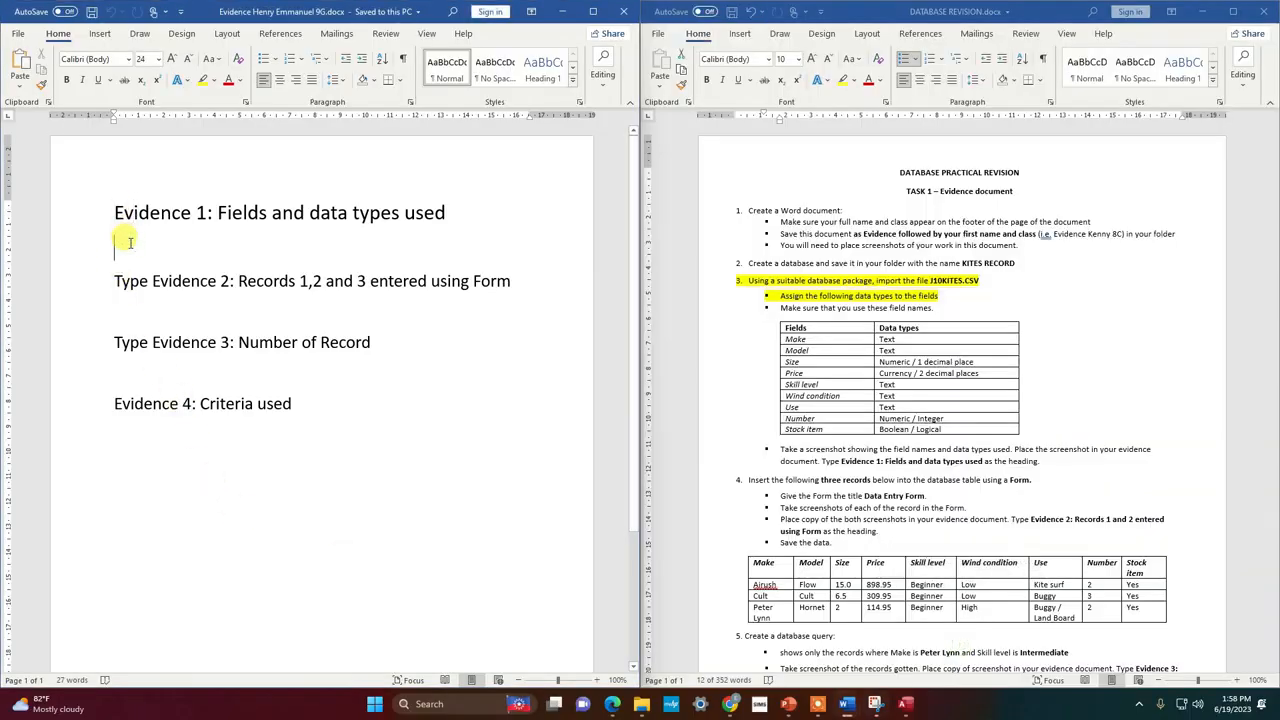
left_click(129, 242)
key("ctrl+v")
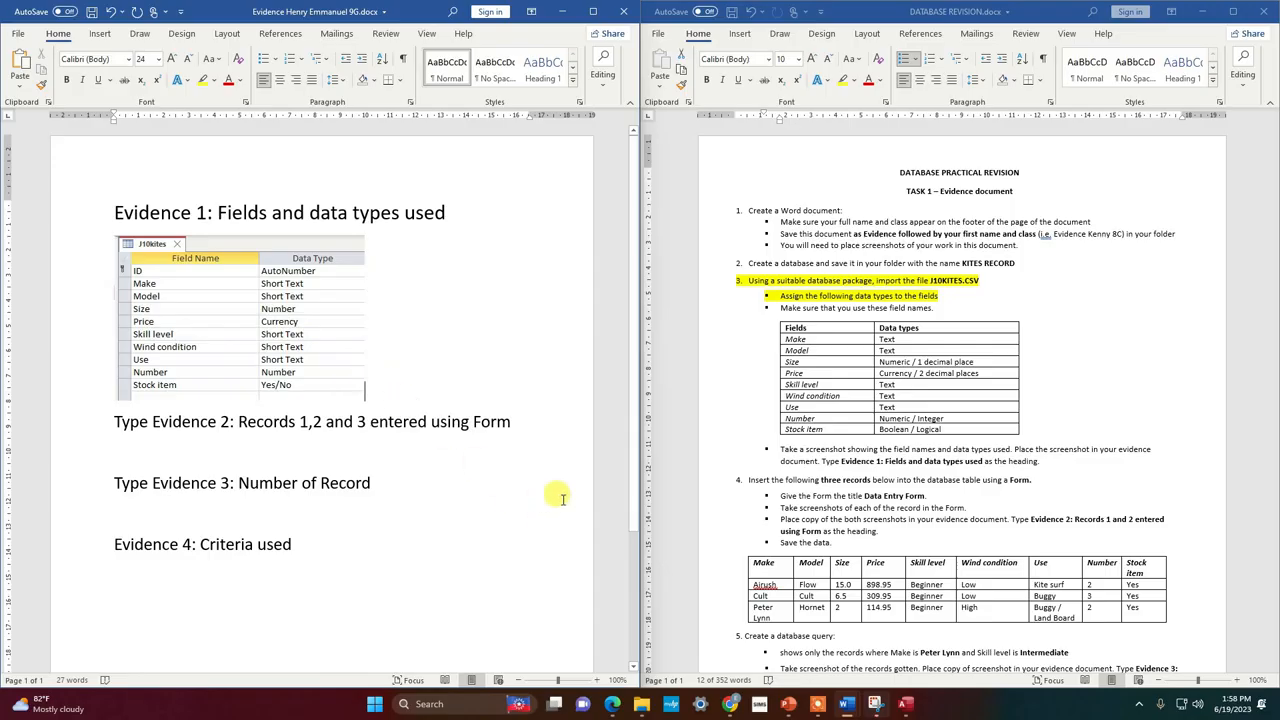
Return to the KITES RECORD database in Access and close the J10kites table, saving its design changes.
mouse_move(885, 706)
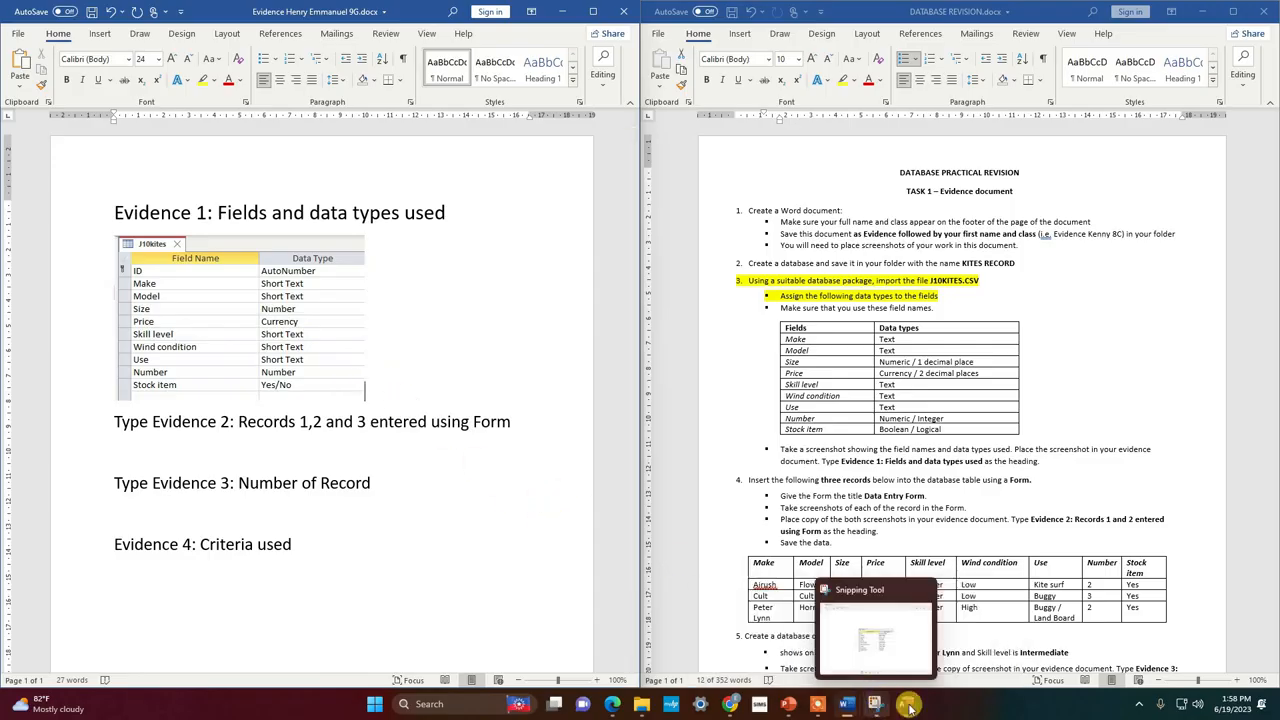
left_click(973, 657)
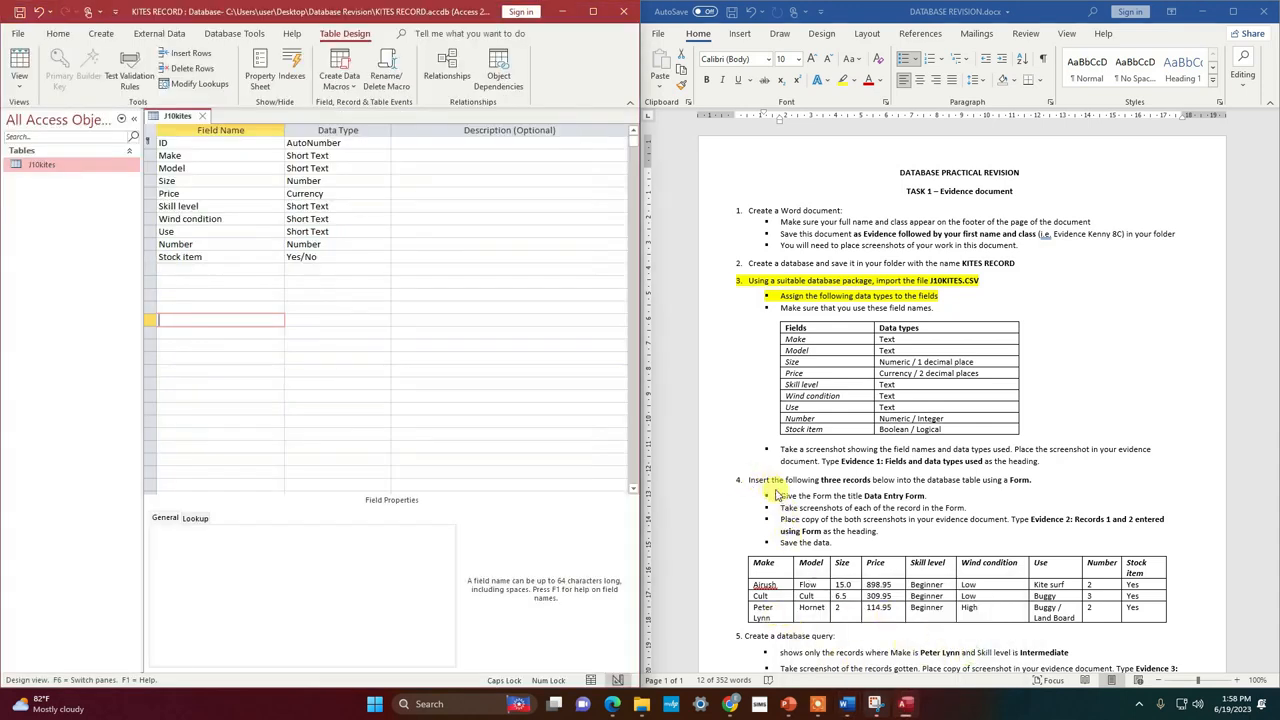
key("alt+Tab")
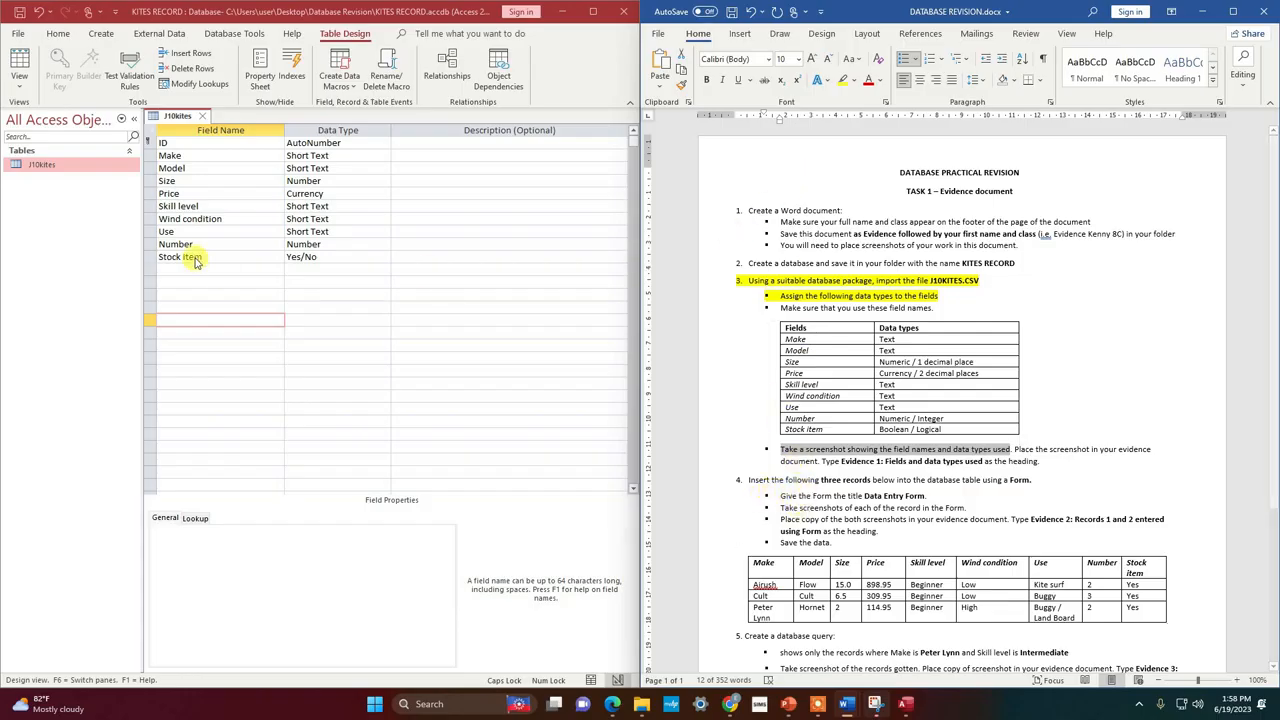
left_click(202, 116)
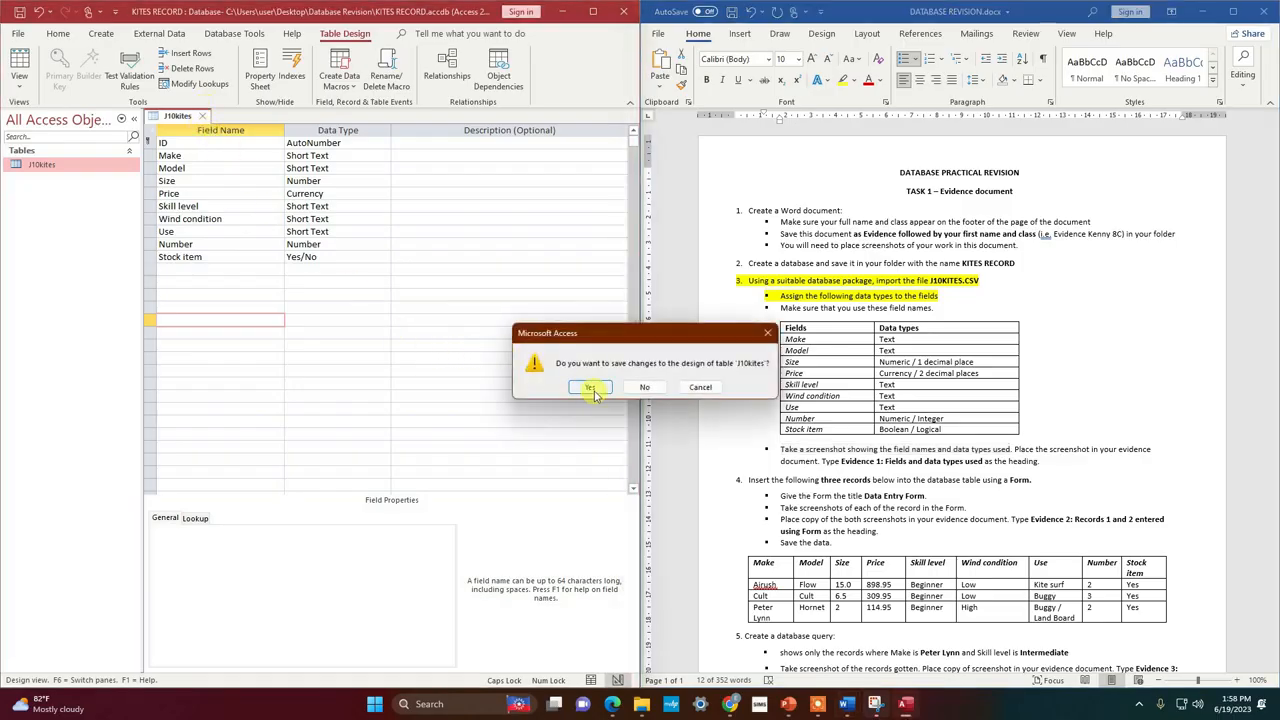
left_click(591, 388)
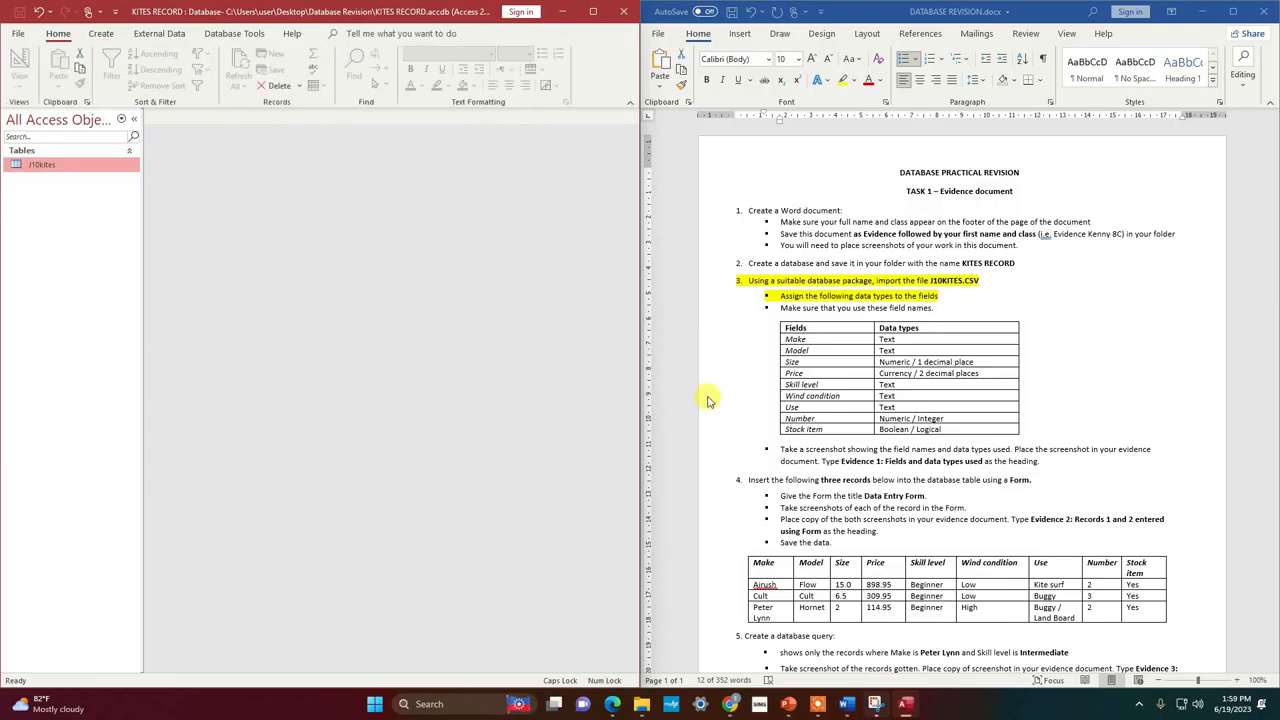
Start the Form Wizard on the J10kites table and include all of its fields in the form.
left_click(103, 34)
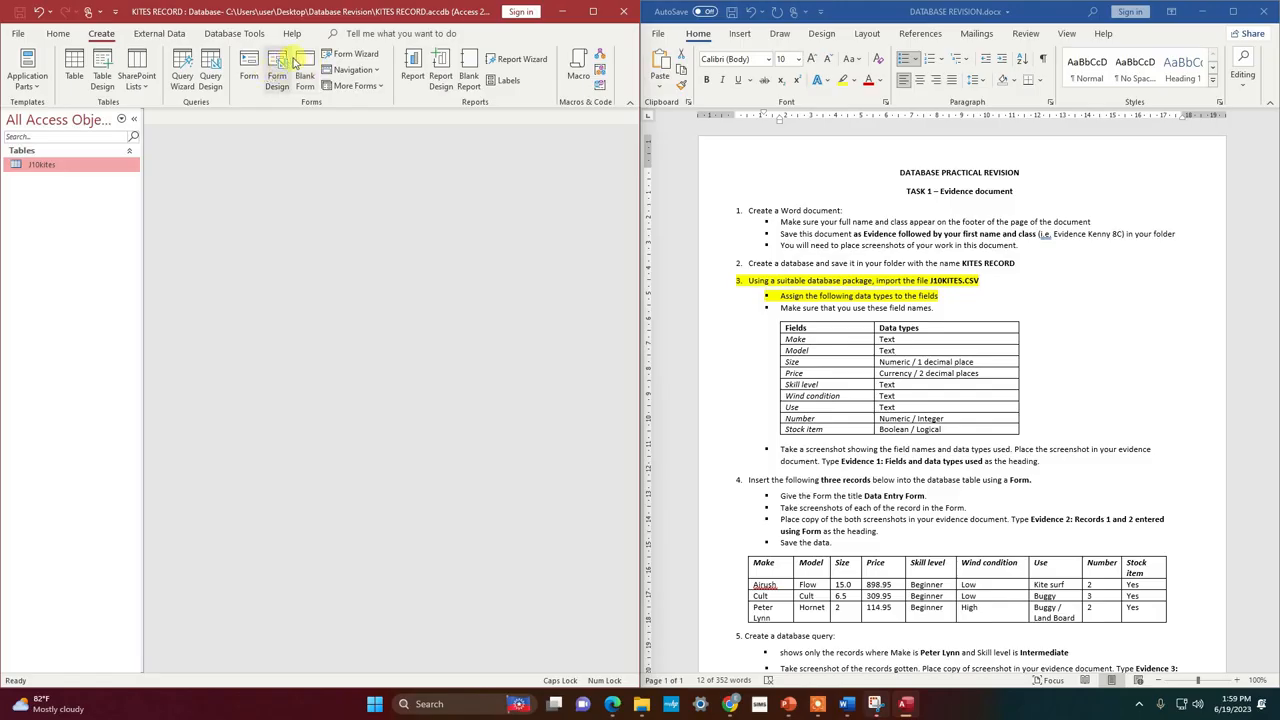
left_click(355, 54)
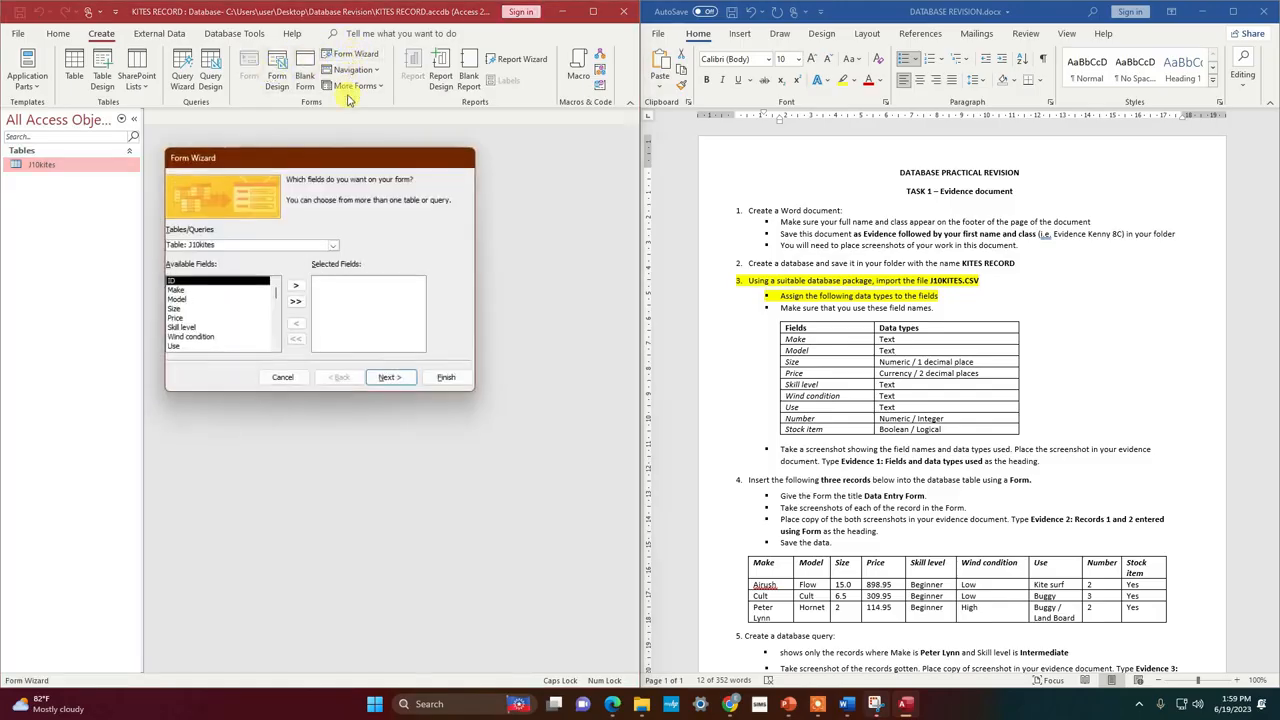
left_click(334, 246)
left_click(336, 250)
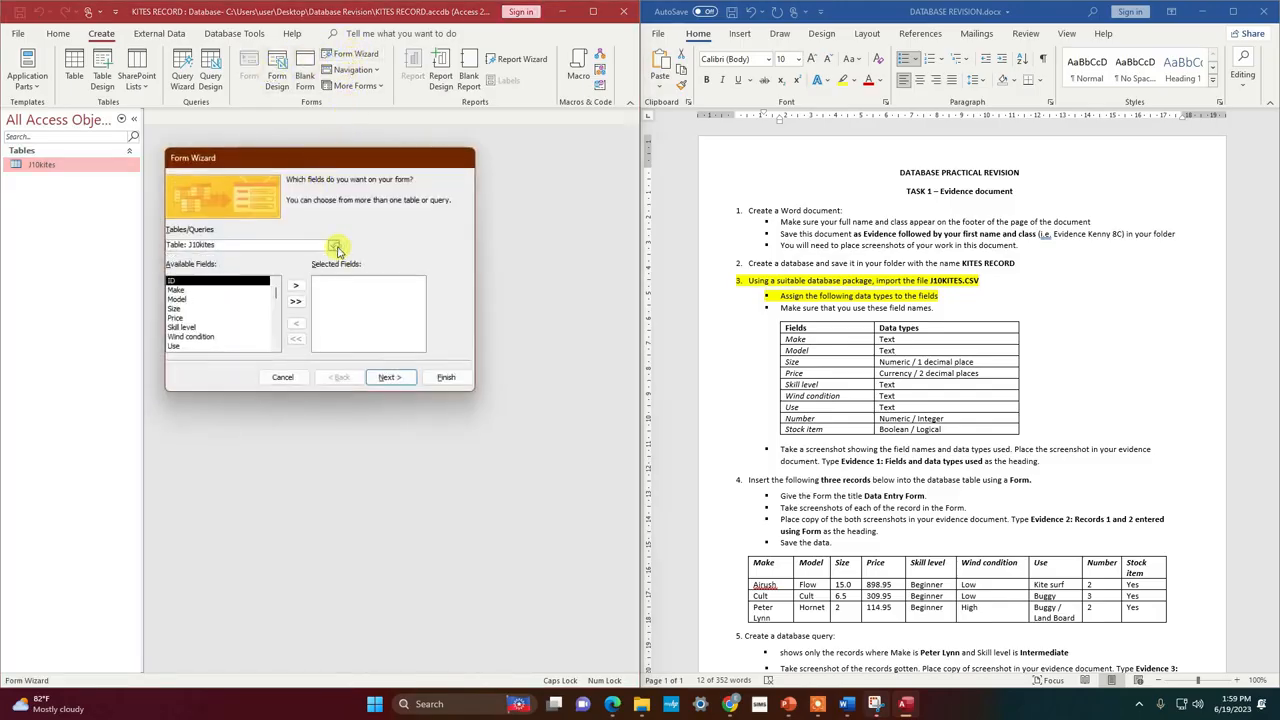
left_click(295, 303)
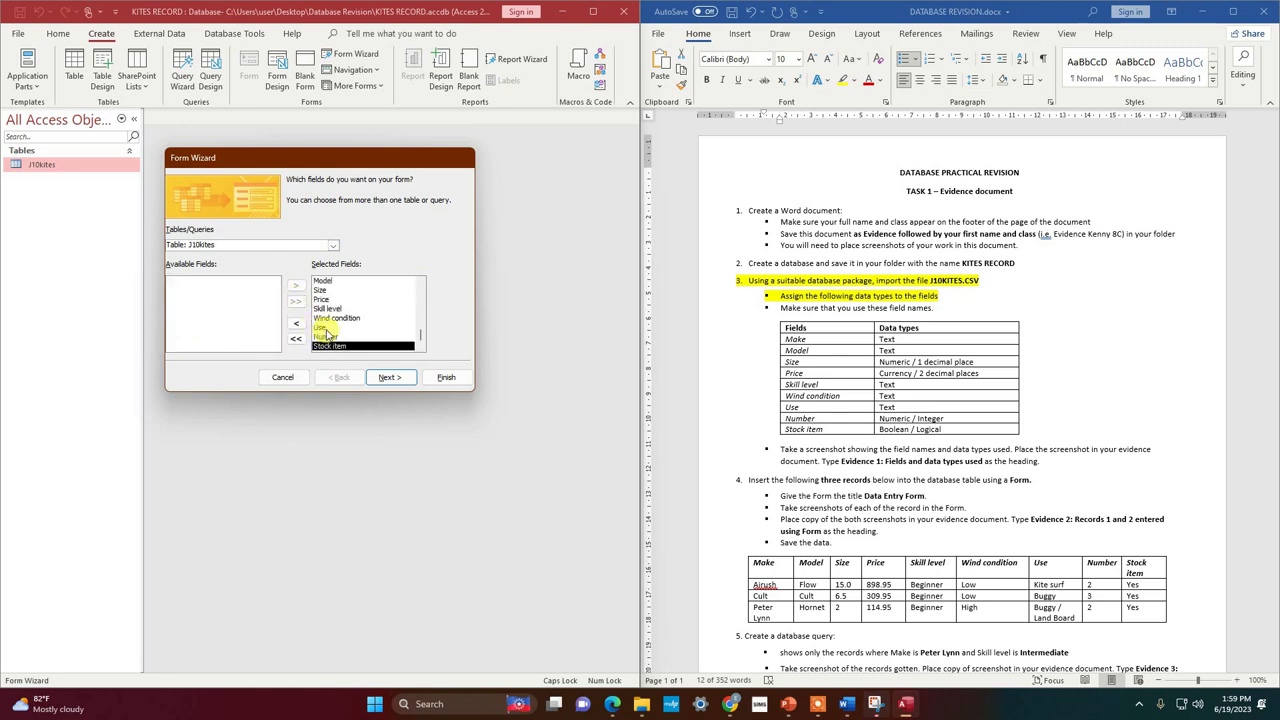
Keep the Columnar layout, title the form "Data Entry Form" and finish it opened for entering information.
left_click(388, 378)
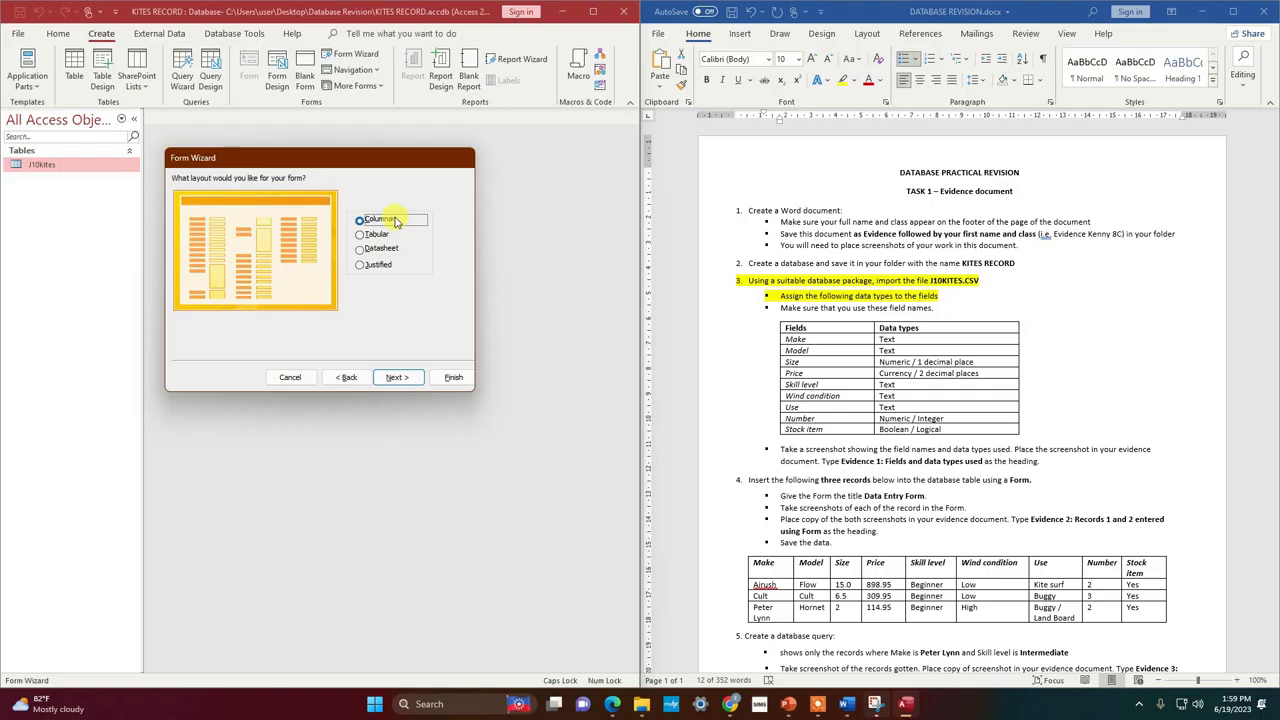
left_click(396, 377)
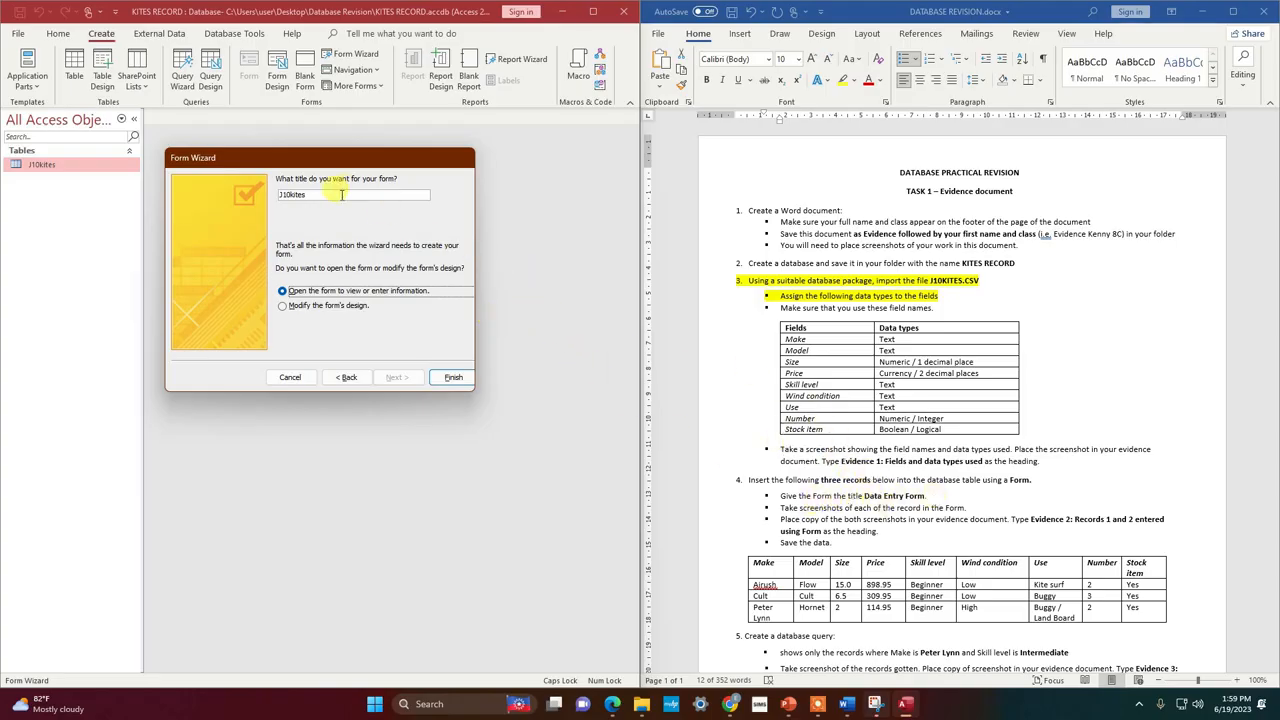
left_click_drag(289, 197, 239, 213)
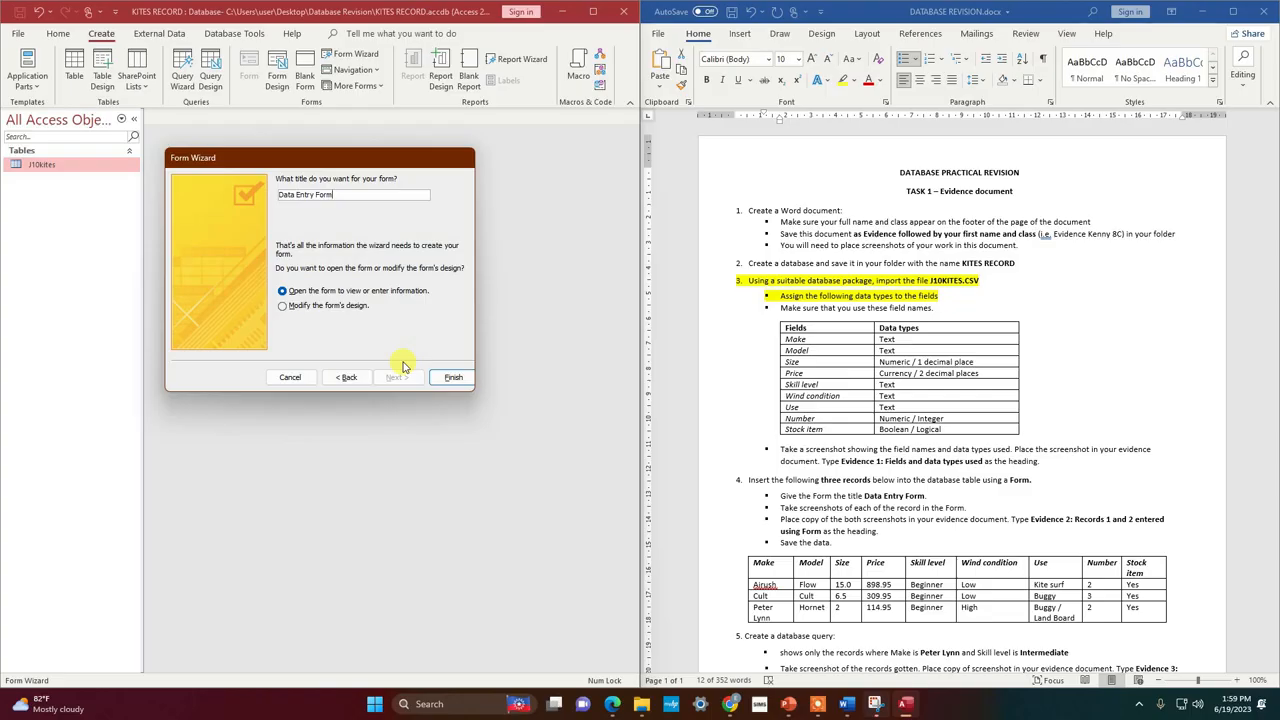
left_click(451, 378)
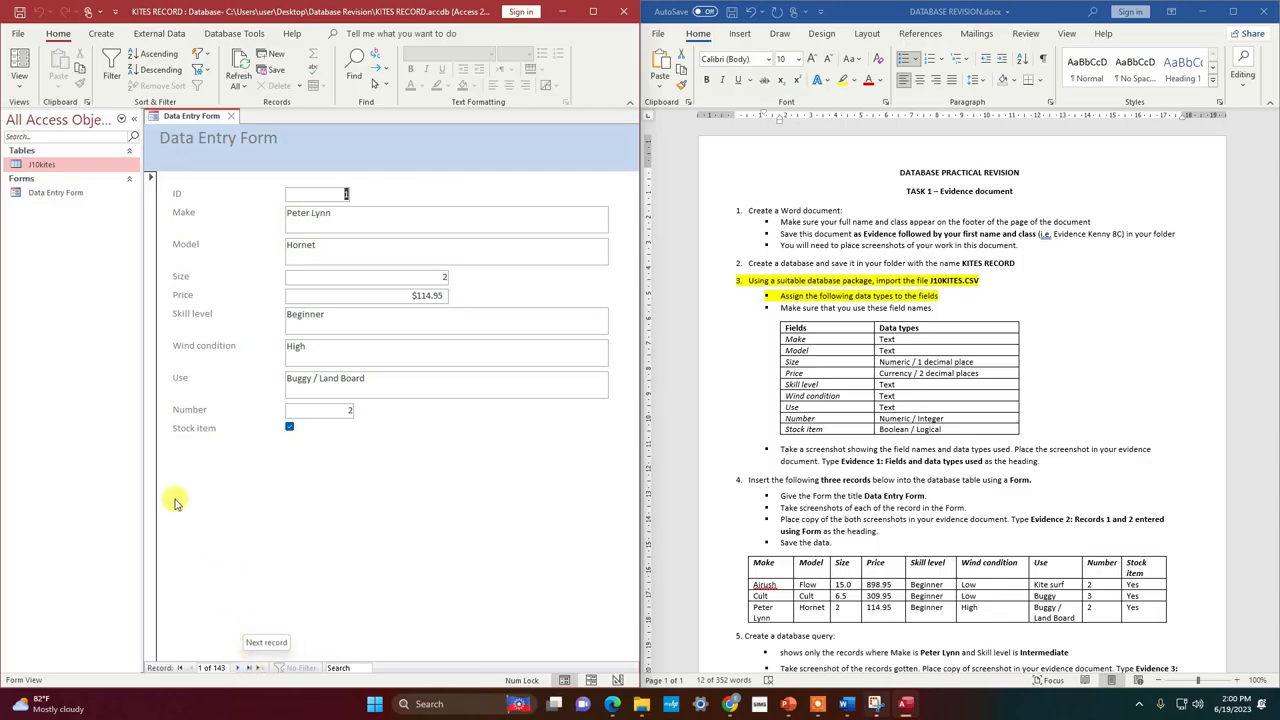
Start a new record in the Data Entry Form and enter make Airus, model Flow, size 15 and price 898.95.
left_click(277, 56)
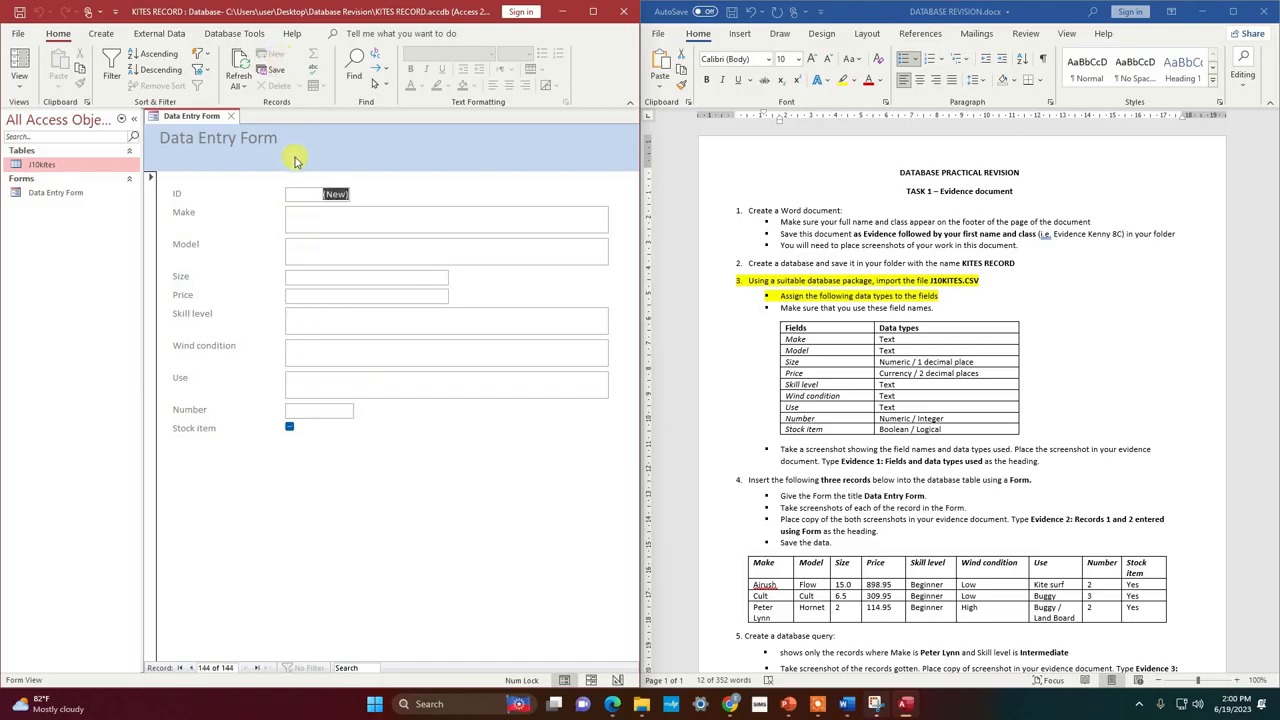
left_click(351, 210)
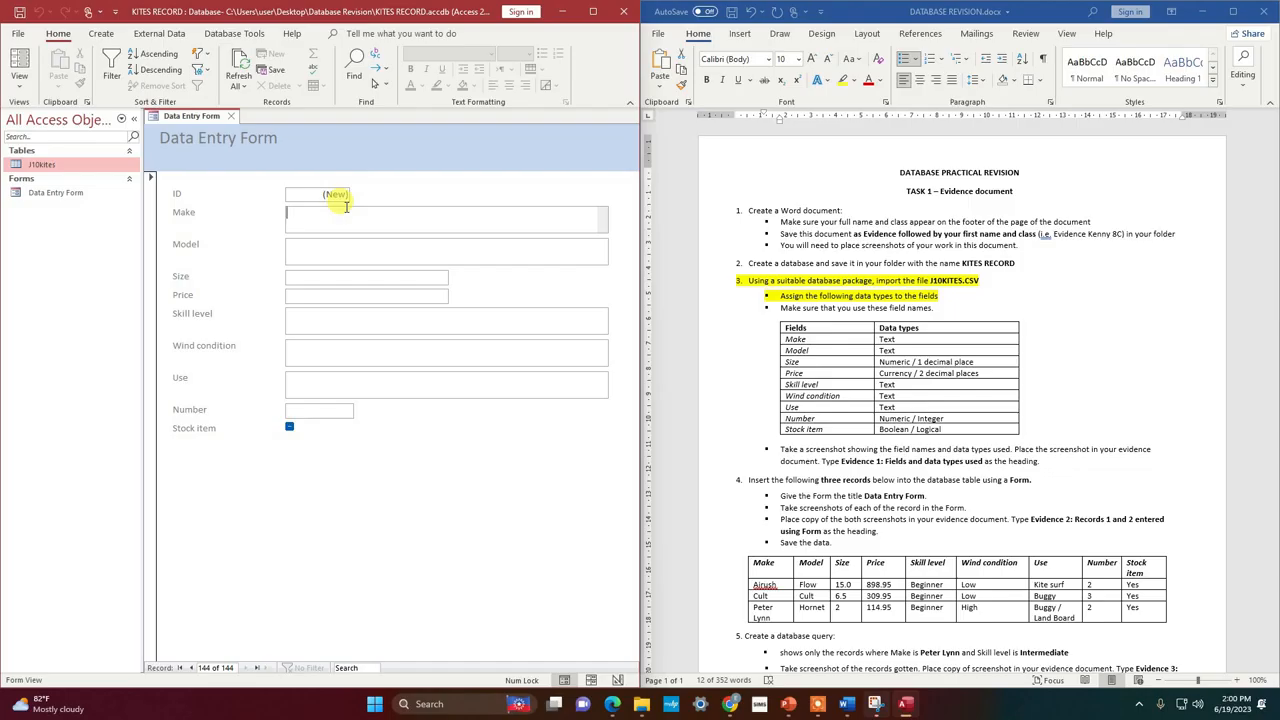
type("A")
type("irus")
key("Tab")
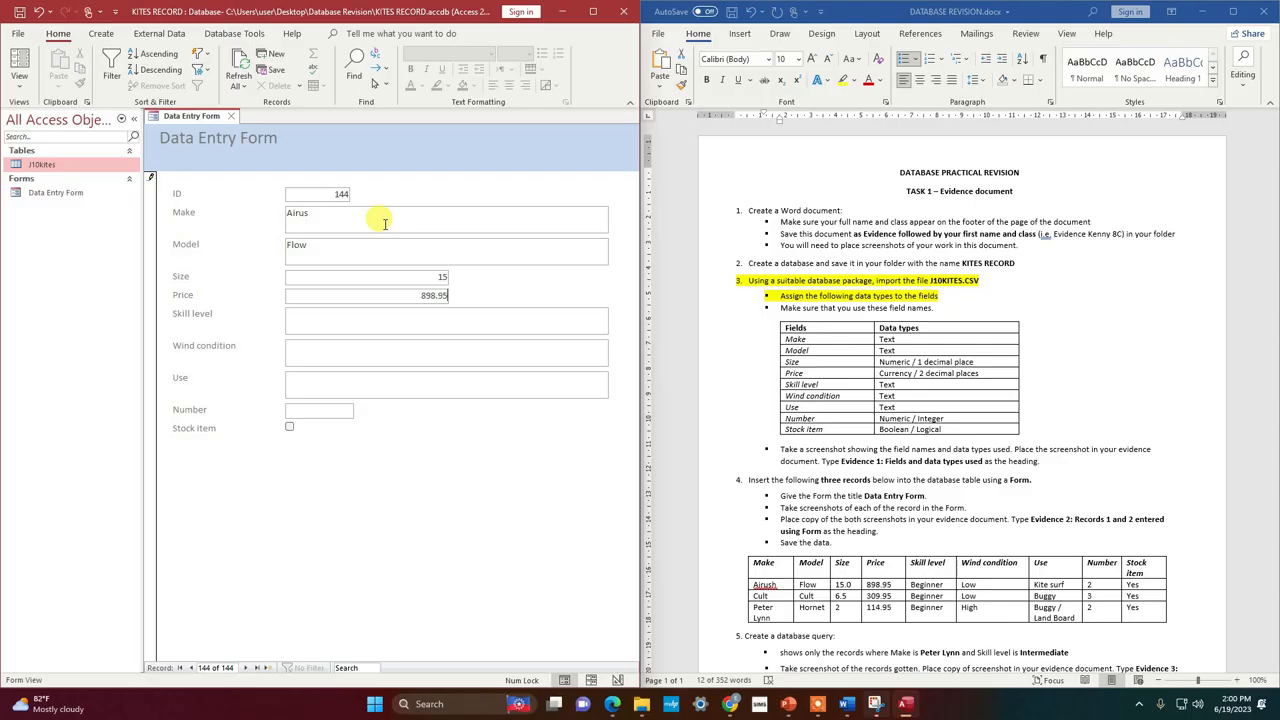
Complete the Airus record with skill level Beginner, wind condition Low, use Kite surf, number 2 and the stock item checked.
key("Tab")
key("Tab")
key("Tab")
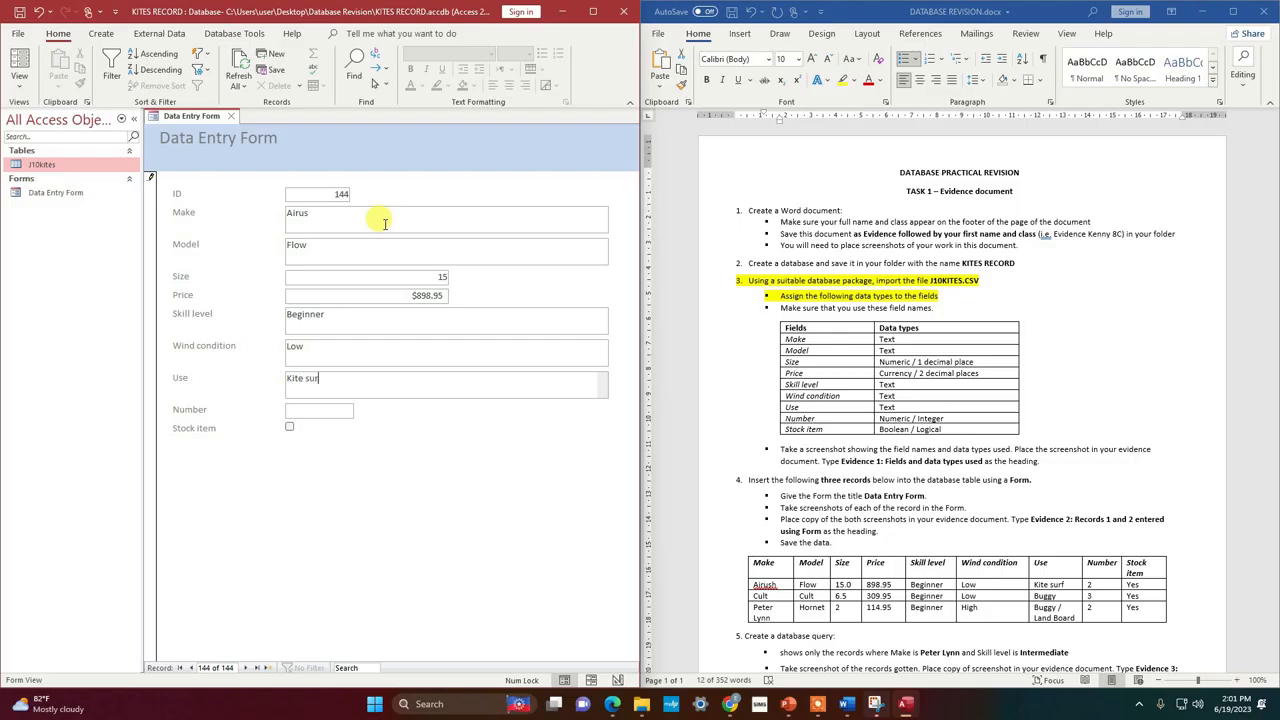
key("Tab")
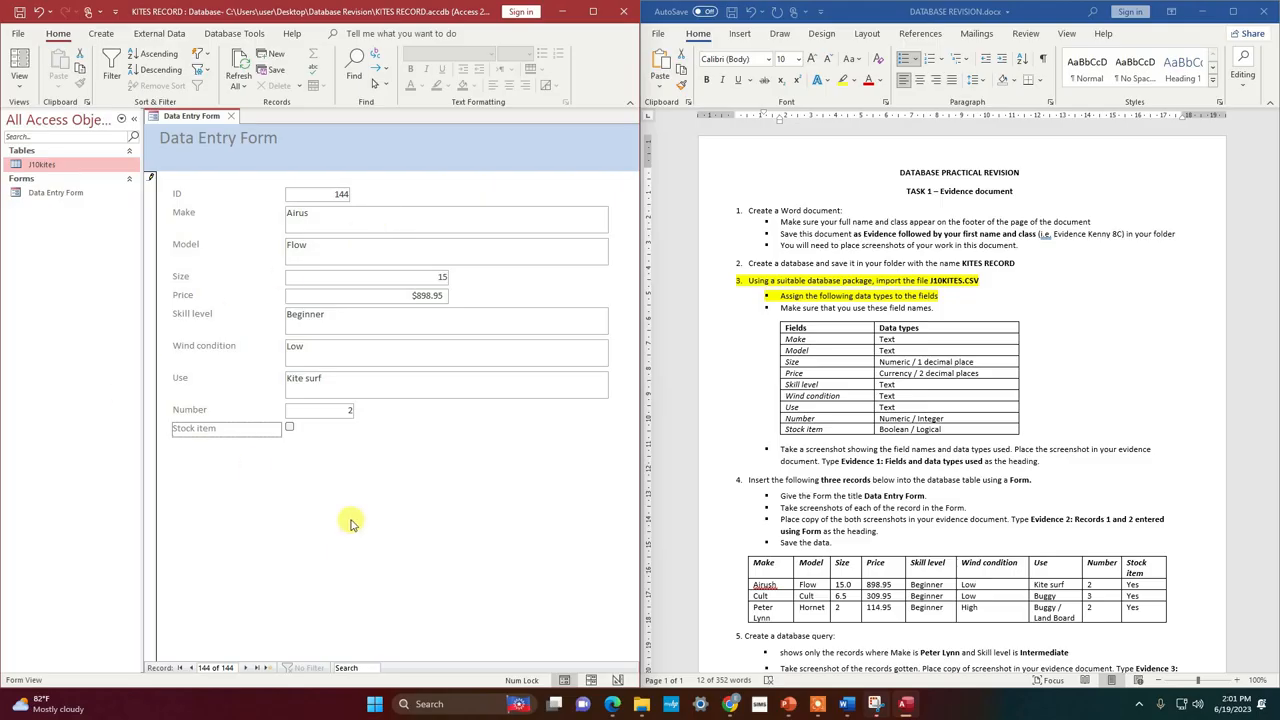
left_click(289, 427)
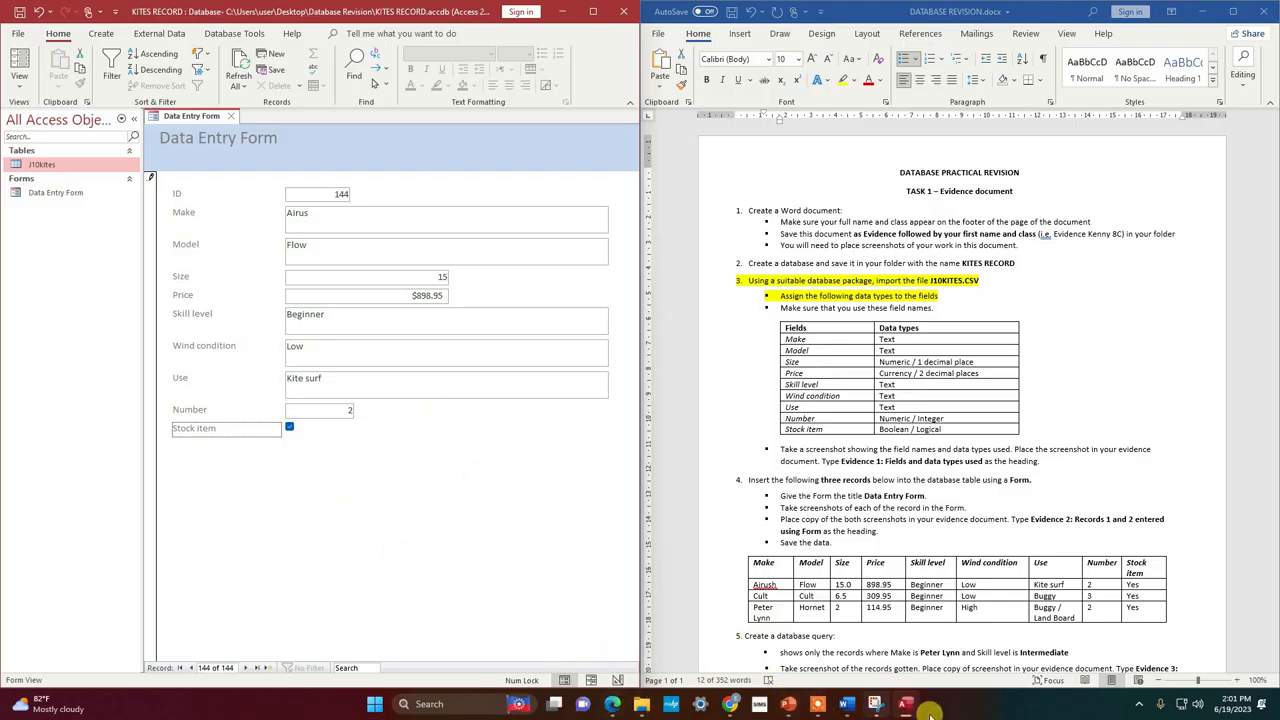
Capture the filled Data Entry Form showing the Airus record as a rectangular snip with the Snipping Tool.
left_click(877, 704)
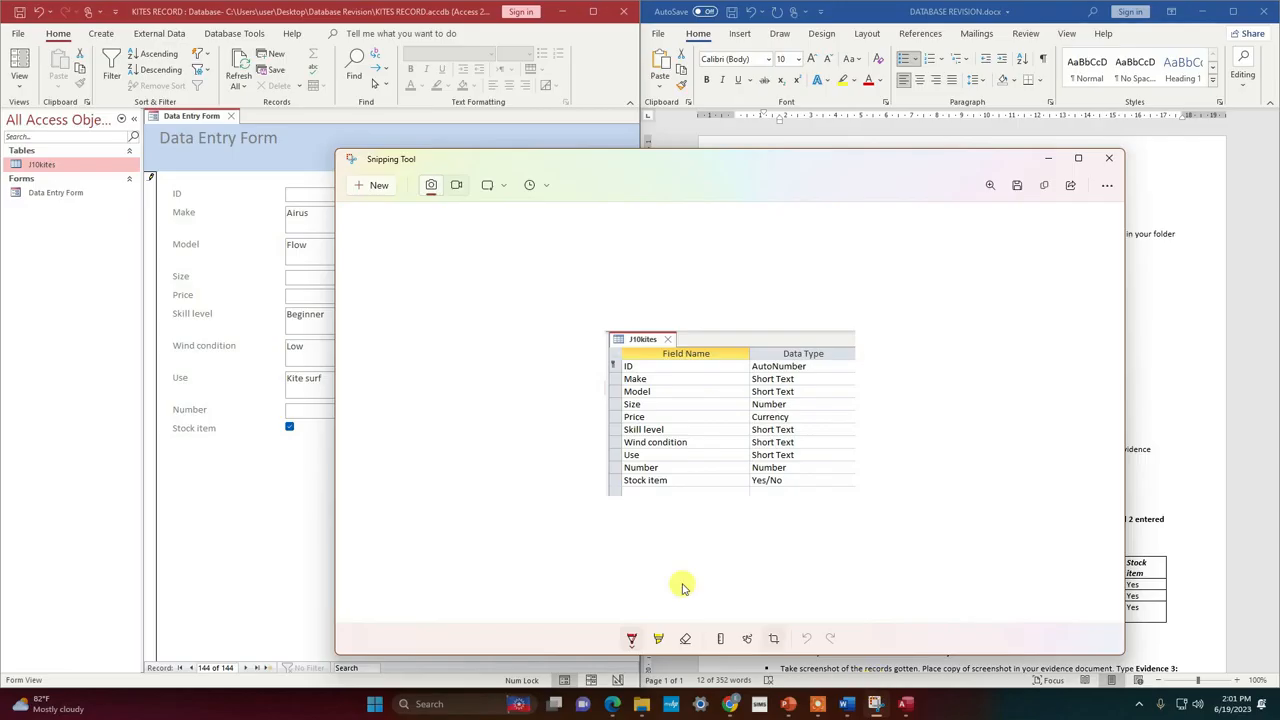
left_click(380, 186)
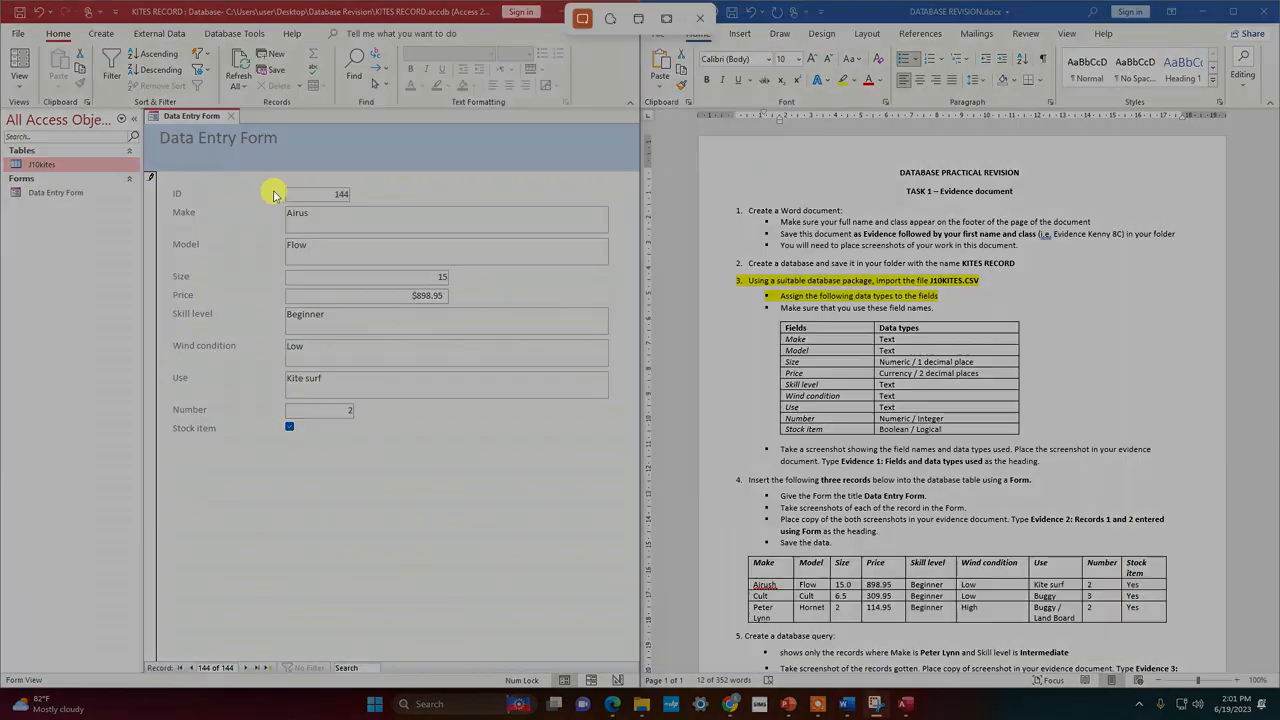
left_click_drag(135, 100, 614, 443)
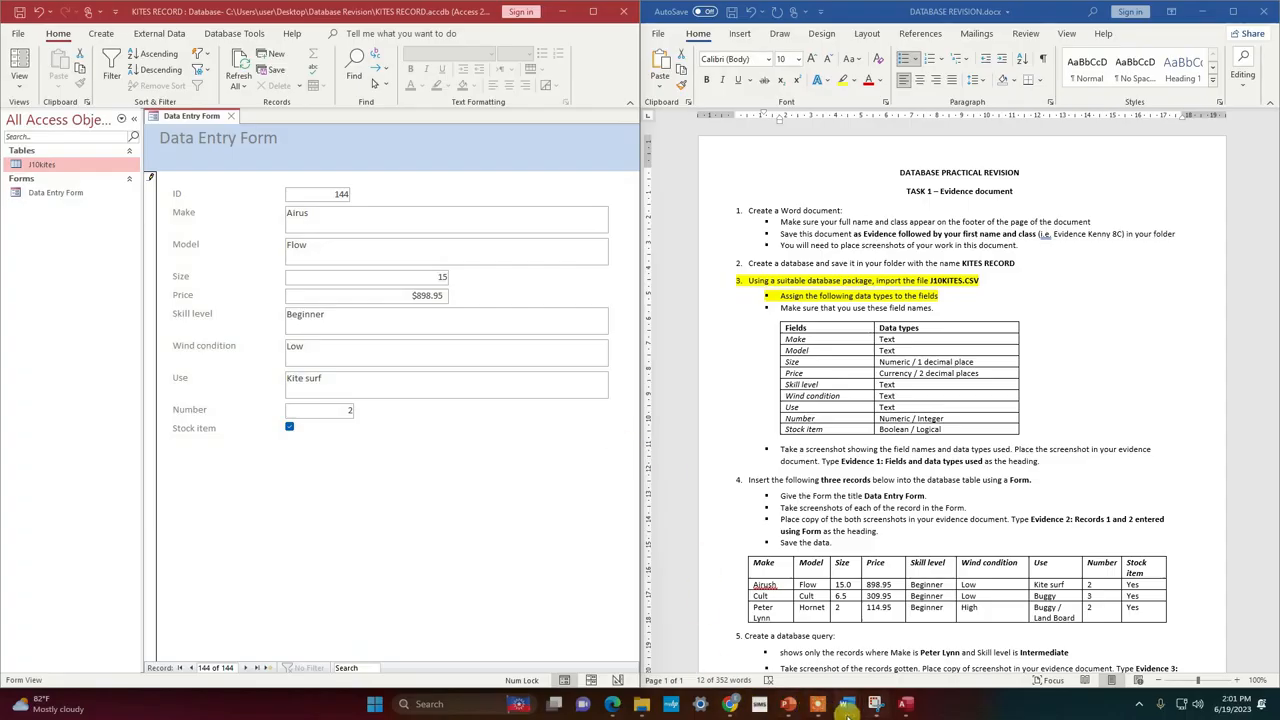
Switch to the Word evidence document, paste the snip under the "Evidence 2" heading and add a blank line below it.
mouse_move(845, 705)
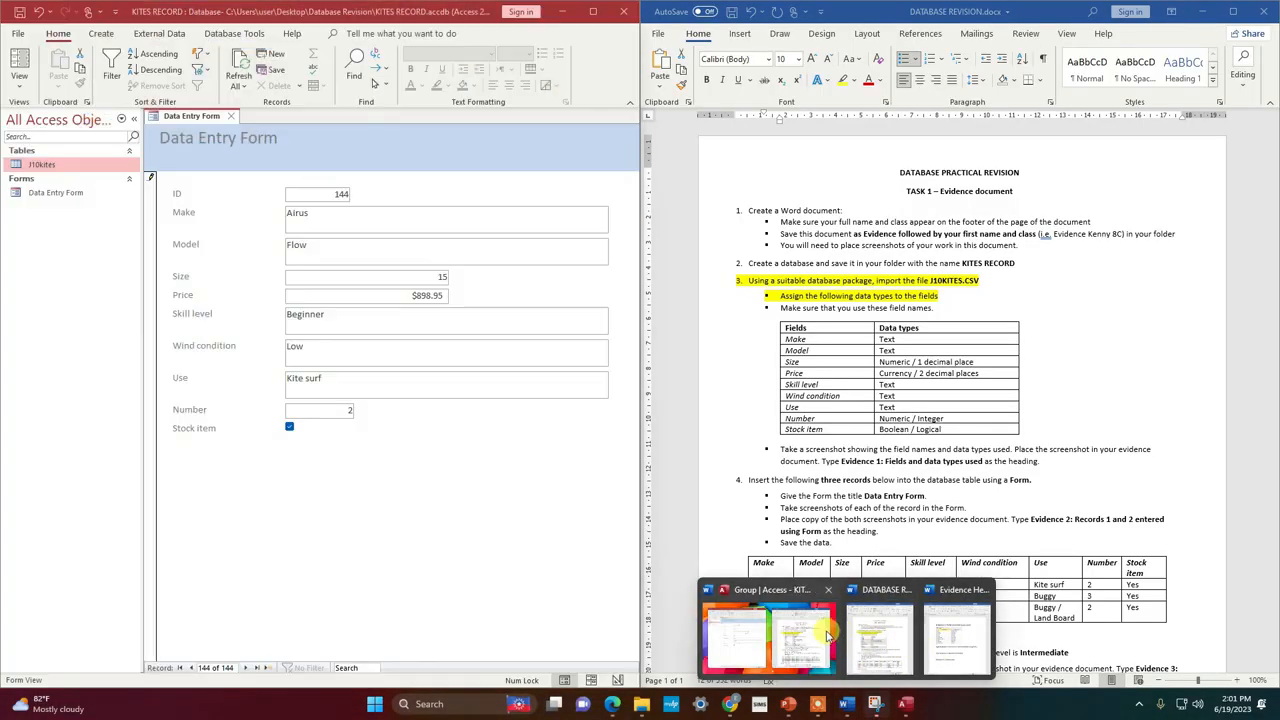
mouse_move(938, 620)
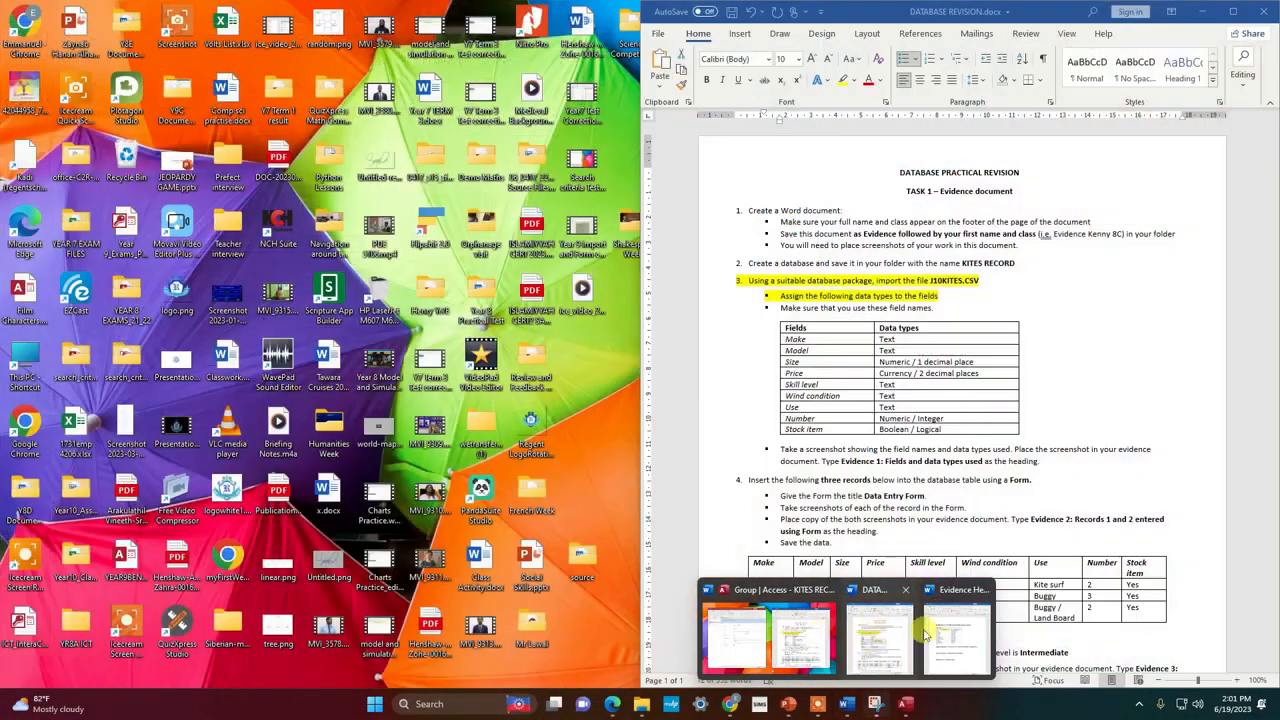
left_click(880, 632)
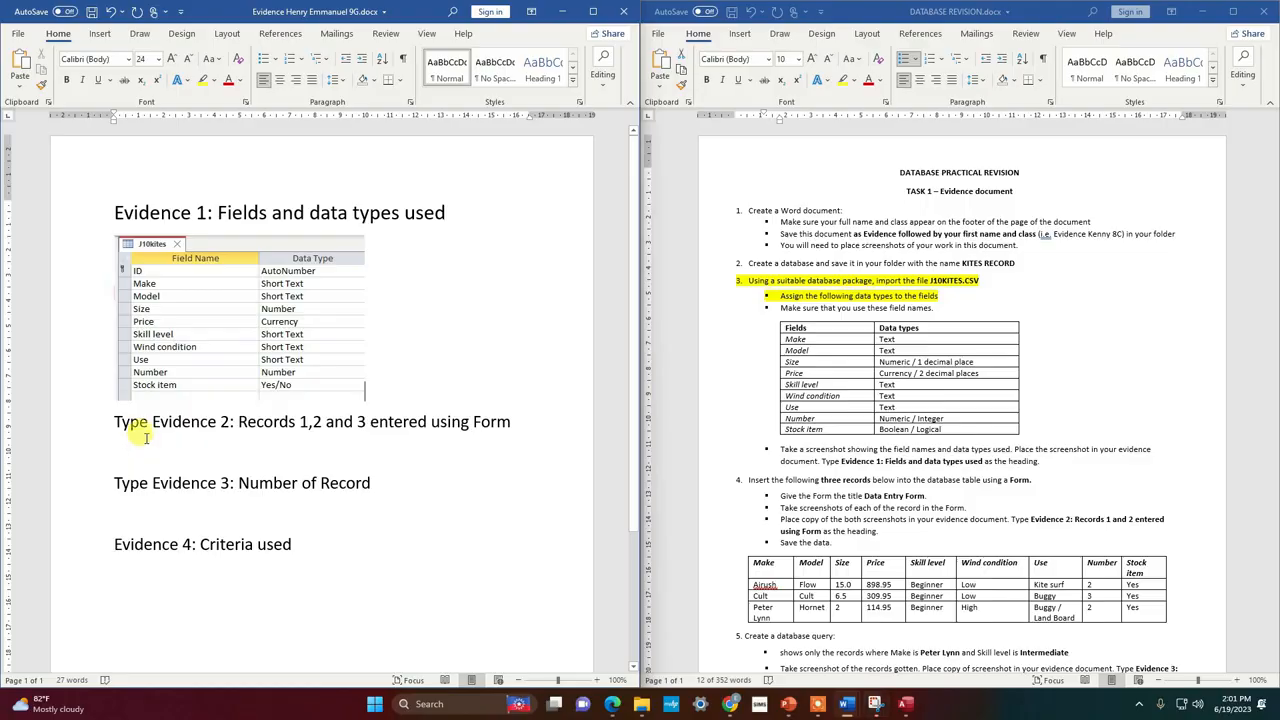
left_click(146, 450)
key("ctrl+v")
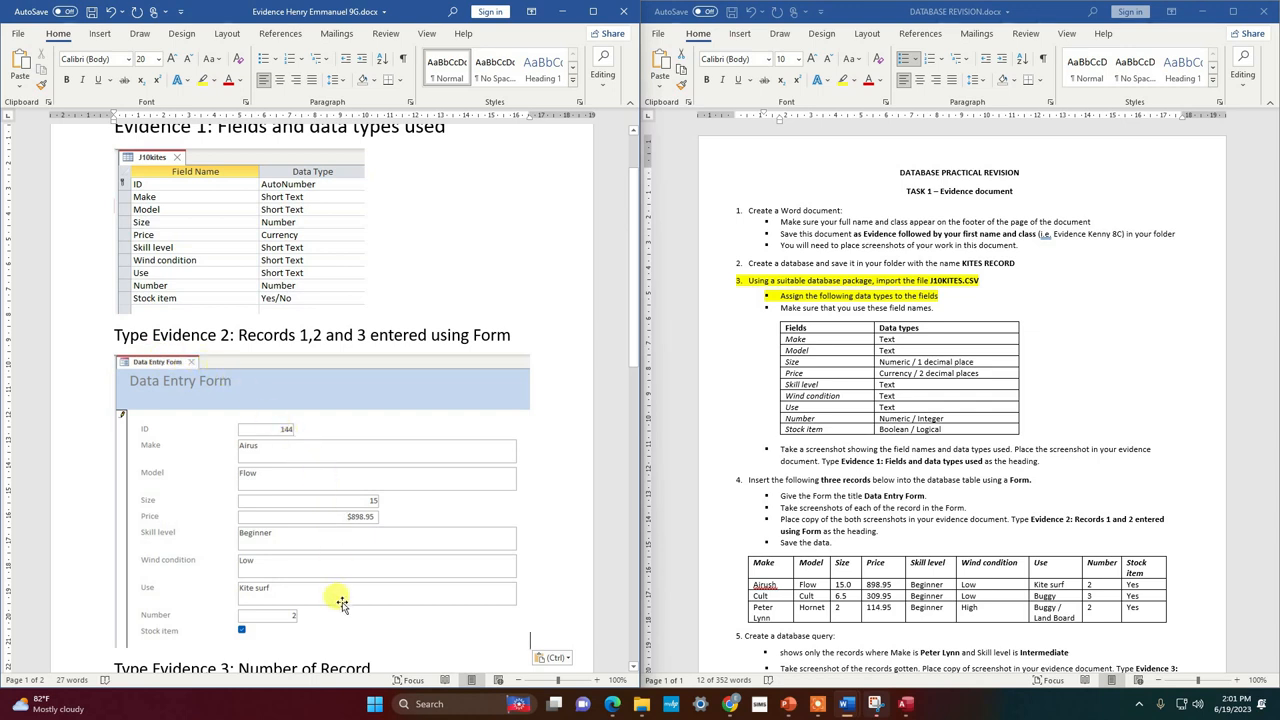
key("Return")
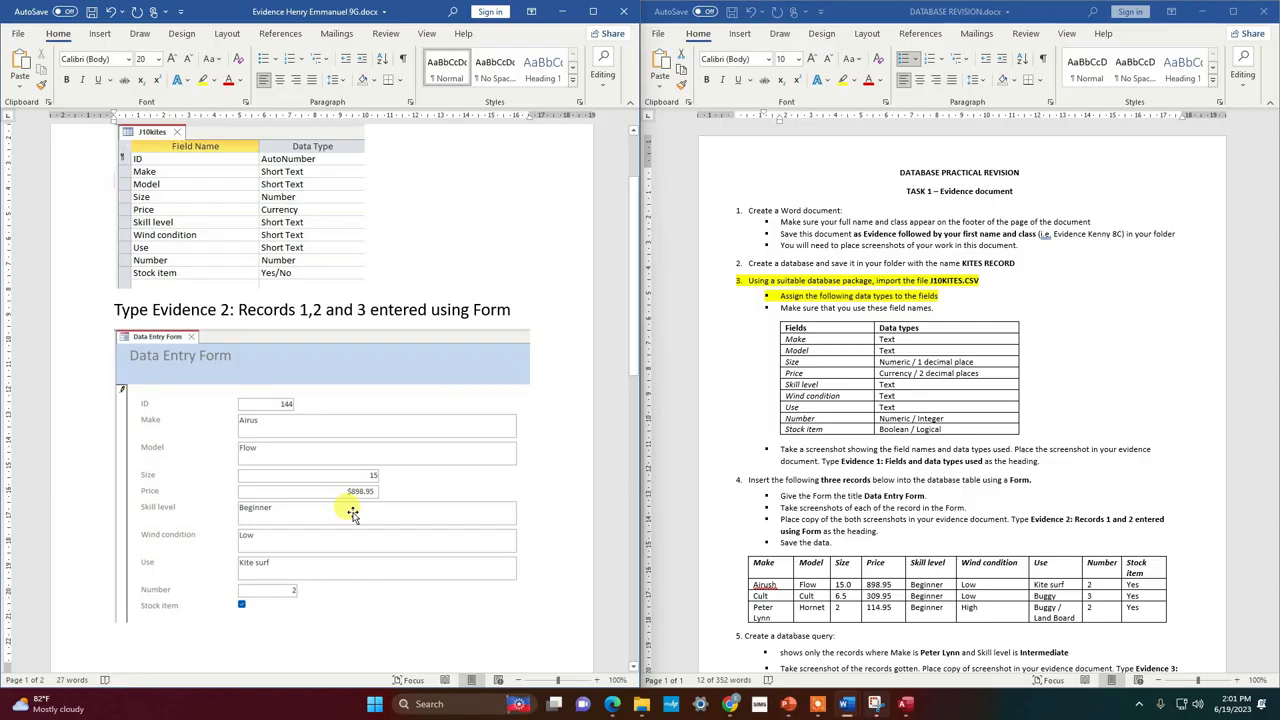
key("XF86MonBrightnessUp")
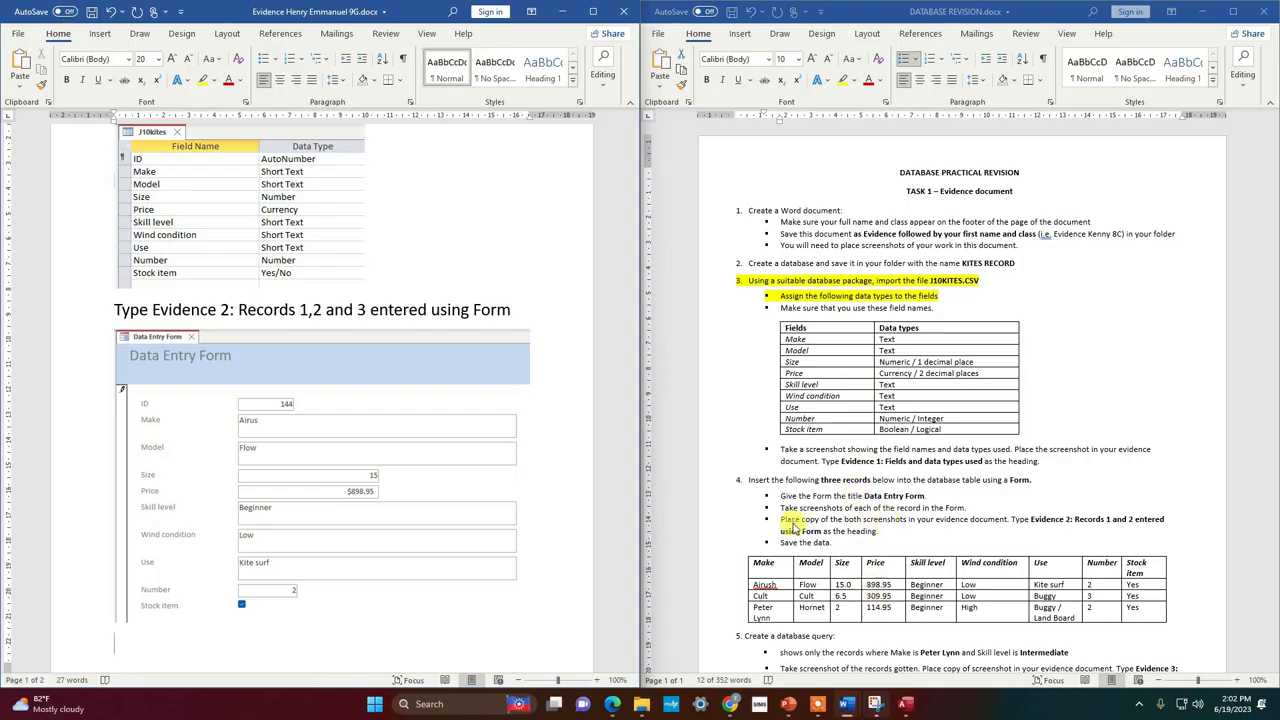
Return to the Access form, start another new record and enter make Cult, model Cult and size 6.5.
left_click(904, 704)
left_click(905, 705)
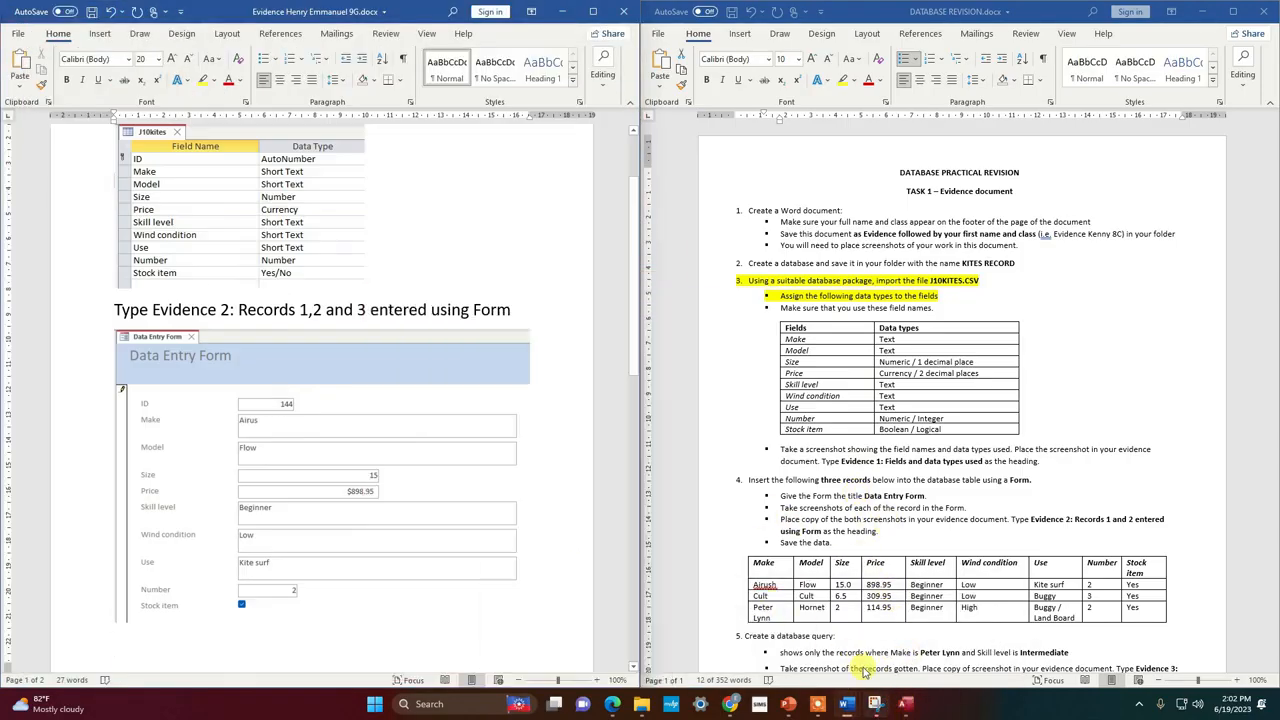
left_click(904, 704)
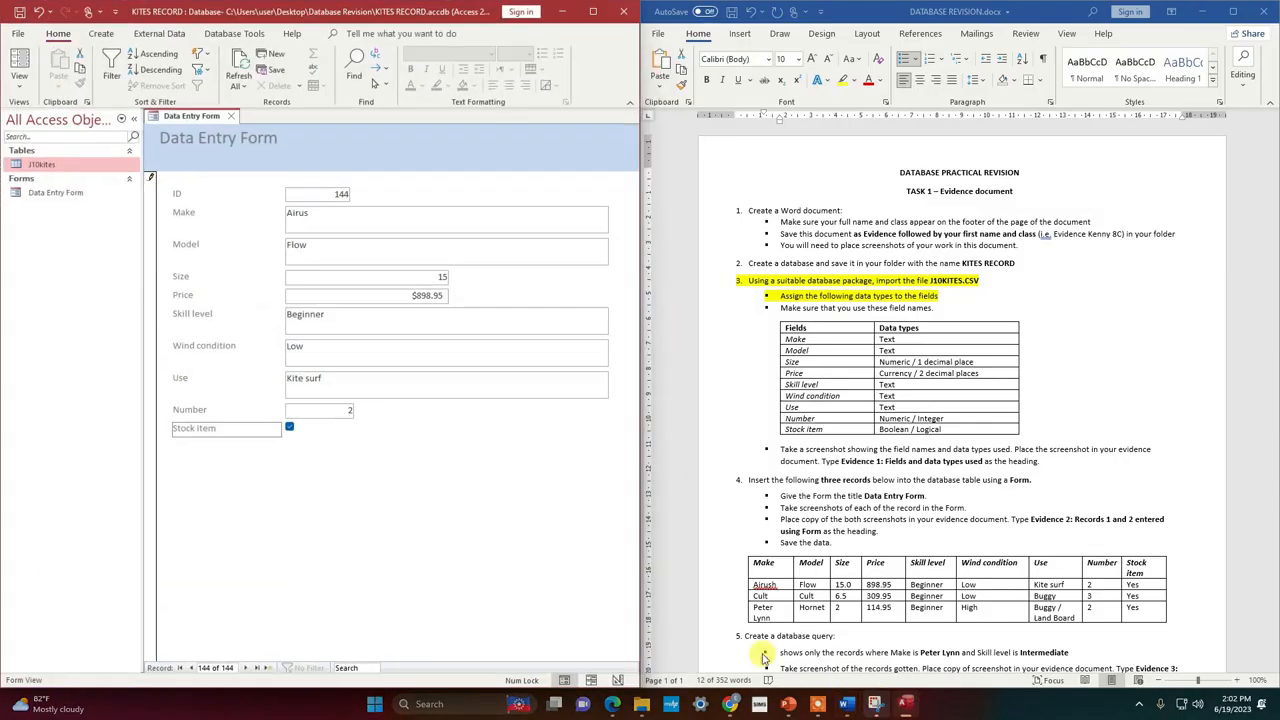
left_click(274, 58)
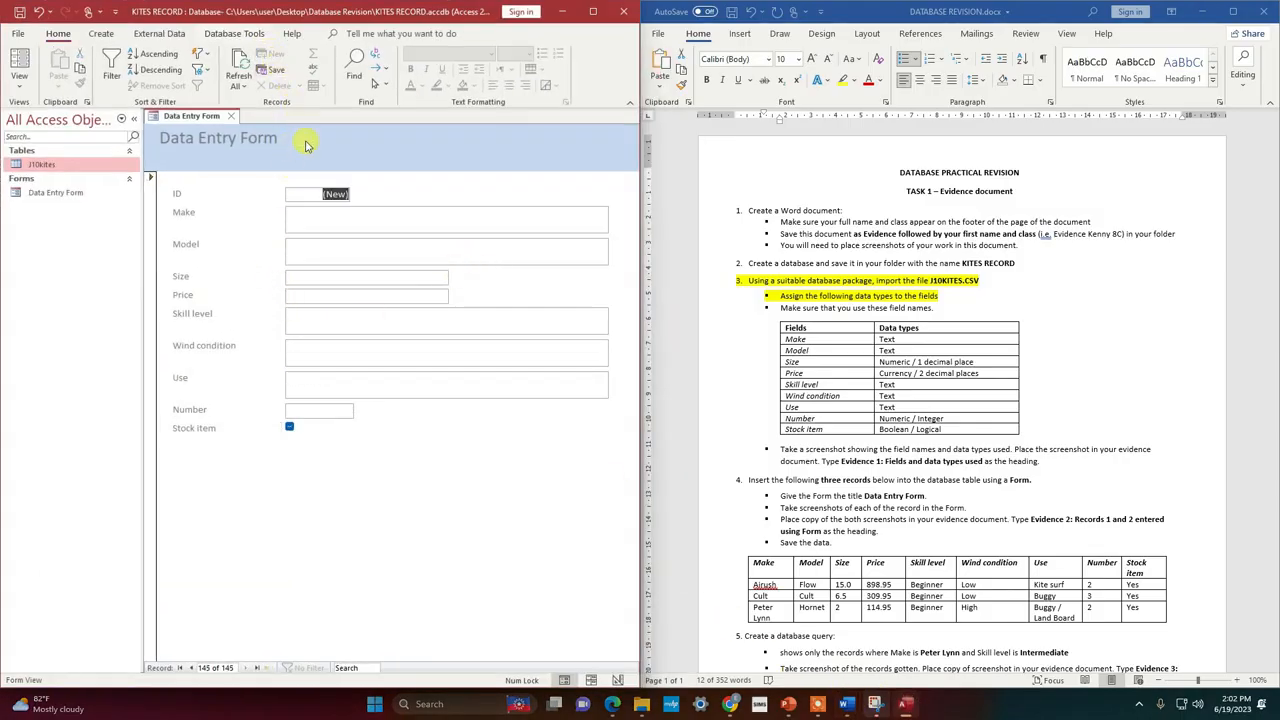
left_click(292, 221)
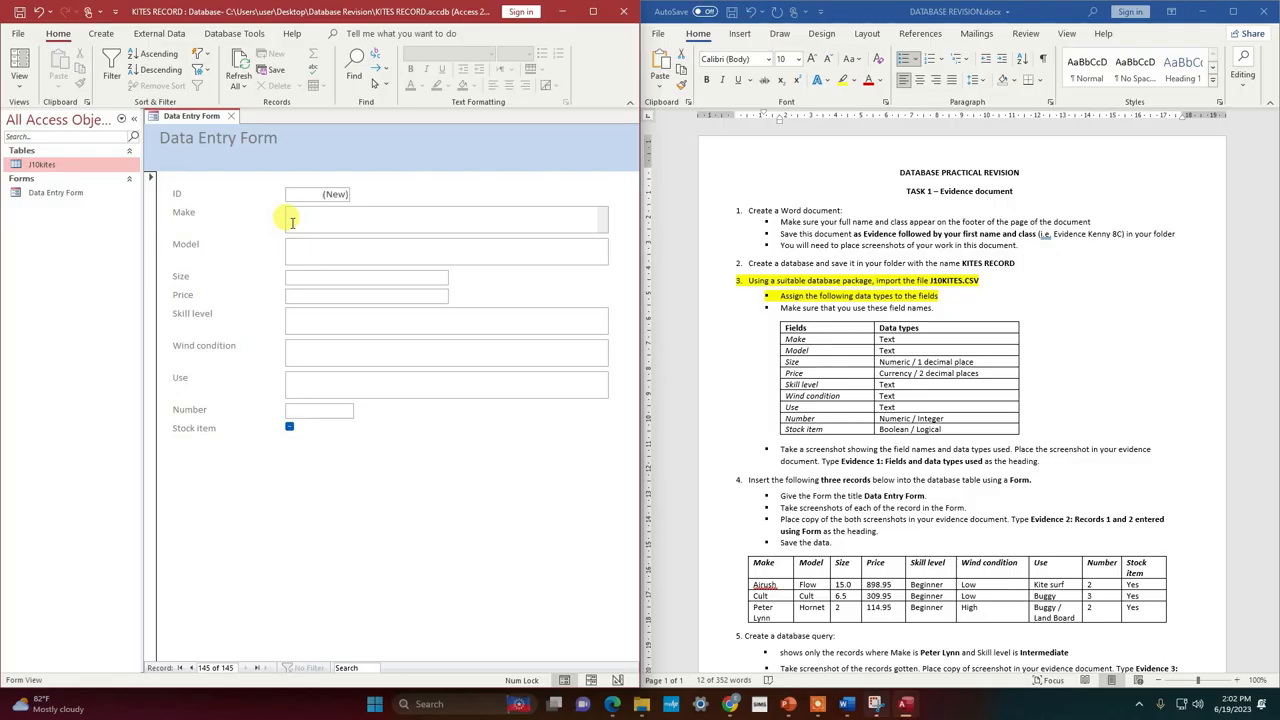
type("Cult")
key("Tab")
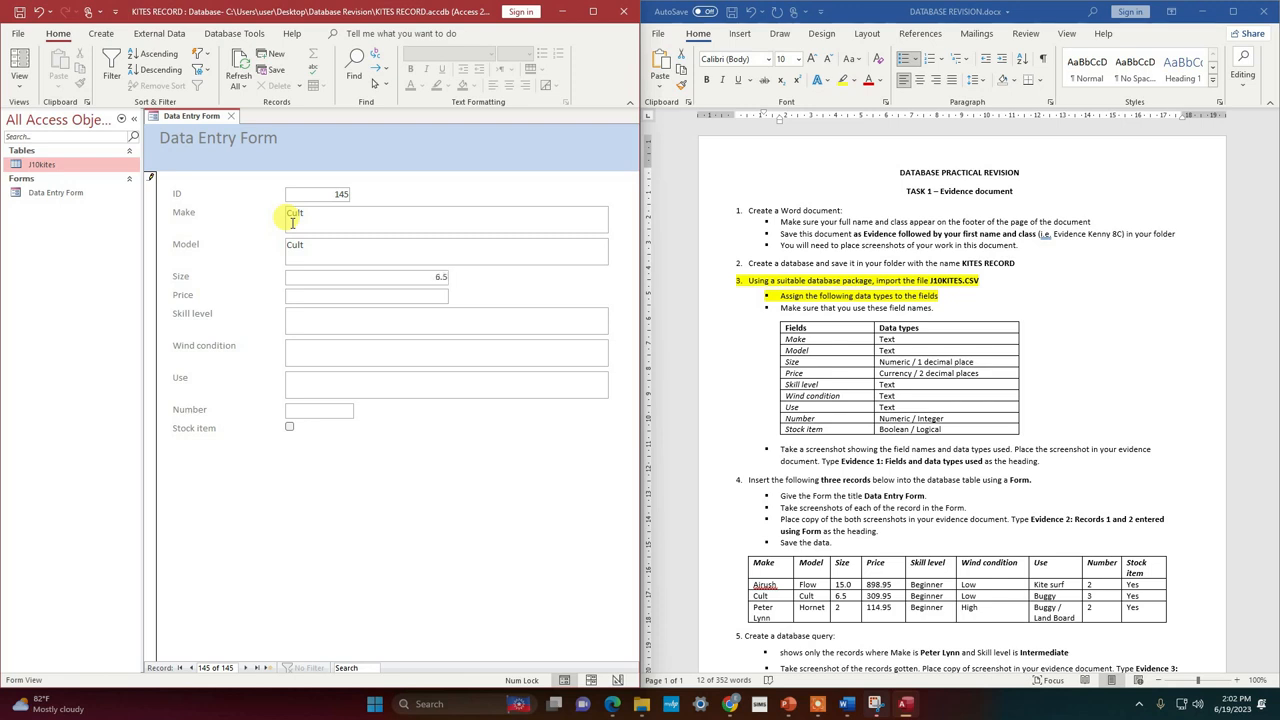
Complete the Cult record with price 309.95, Beginner, Low, Buggy, number 3 and the stock item checked, and save the record.
type("309.95")
key("Tab")
type("Beginner")
key("Tab")
type("Low")
key("Tab")
type("3")
key("Tab")
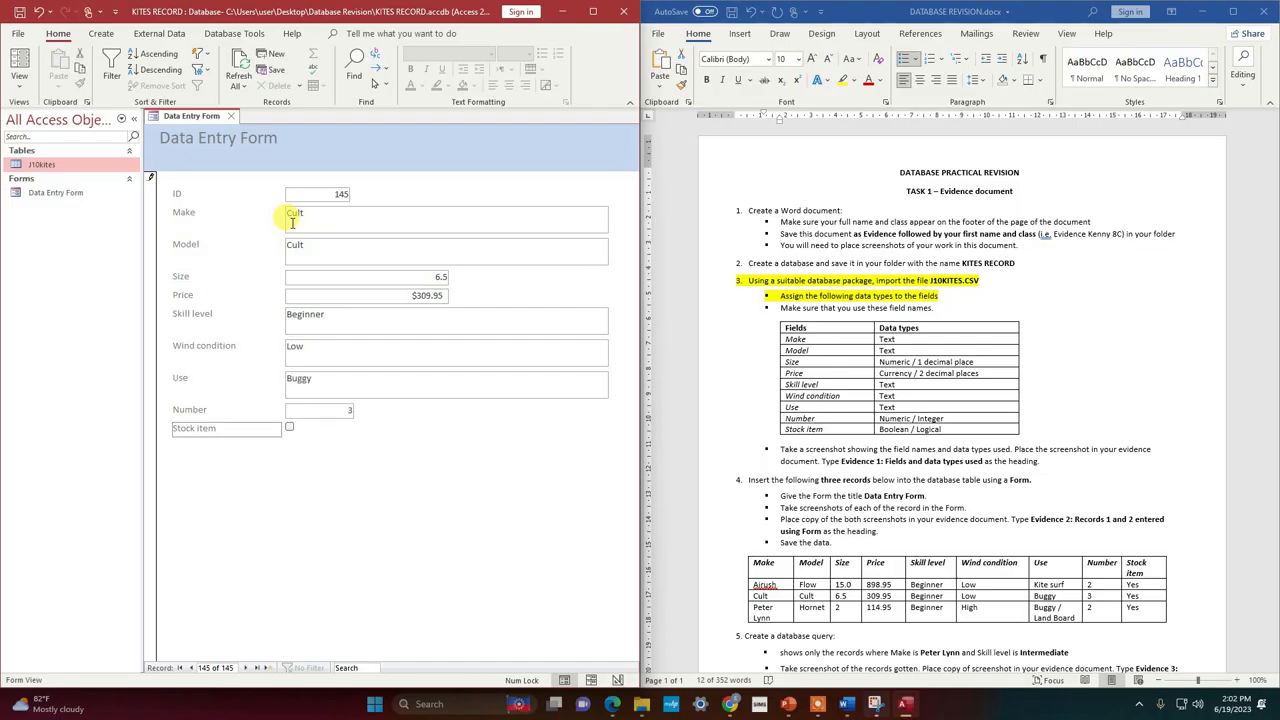
left_click(289, 427)
left_click(272, 70)
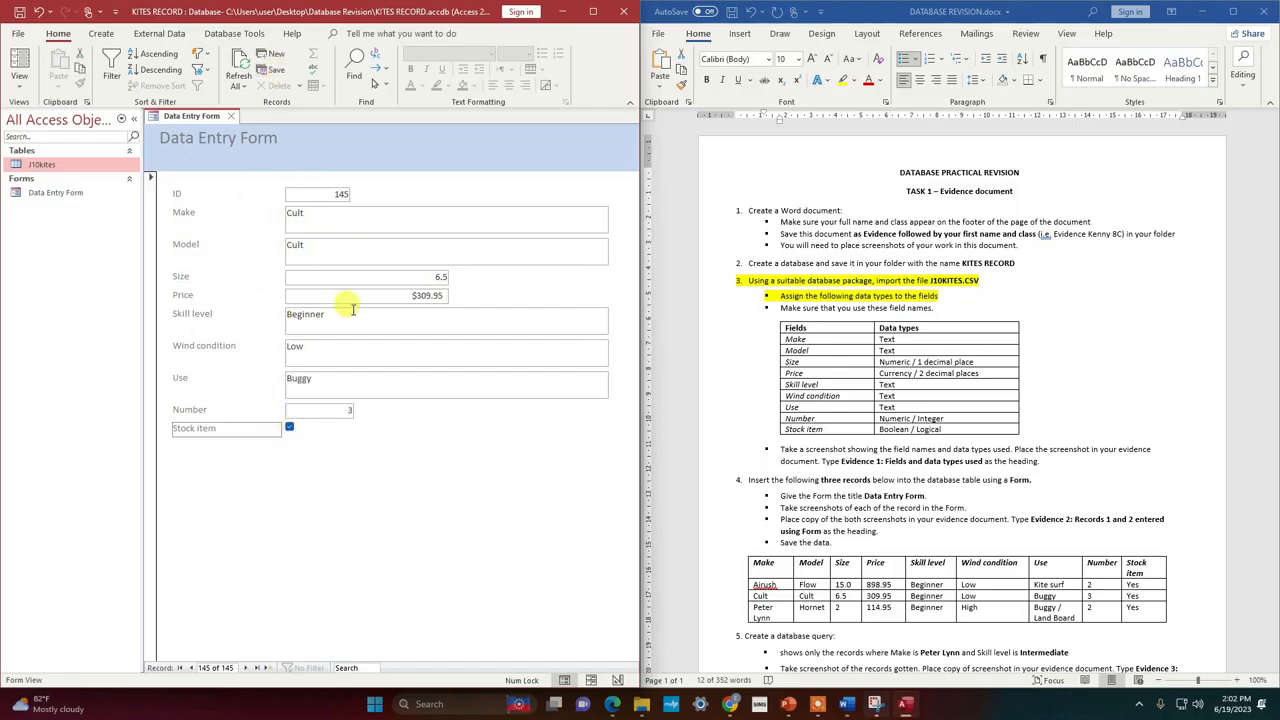
Capture the filled Data Entry Form showing the Cult record as a rectangular snip with the Snipping Tool.
left_click(875, 704)
left_click(374, 185)
left_click_drag(143, 110, 612, 449)
Switch to the Word evidence document and paste the Cult record's snip below the Airus record's snip.
key("alt+Tab")
key("ctrl+v")
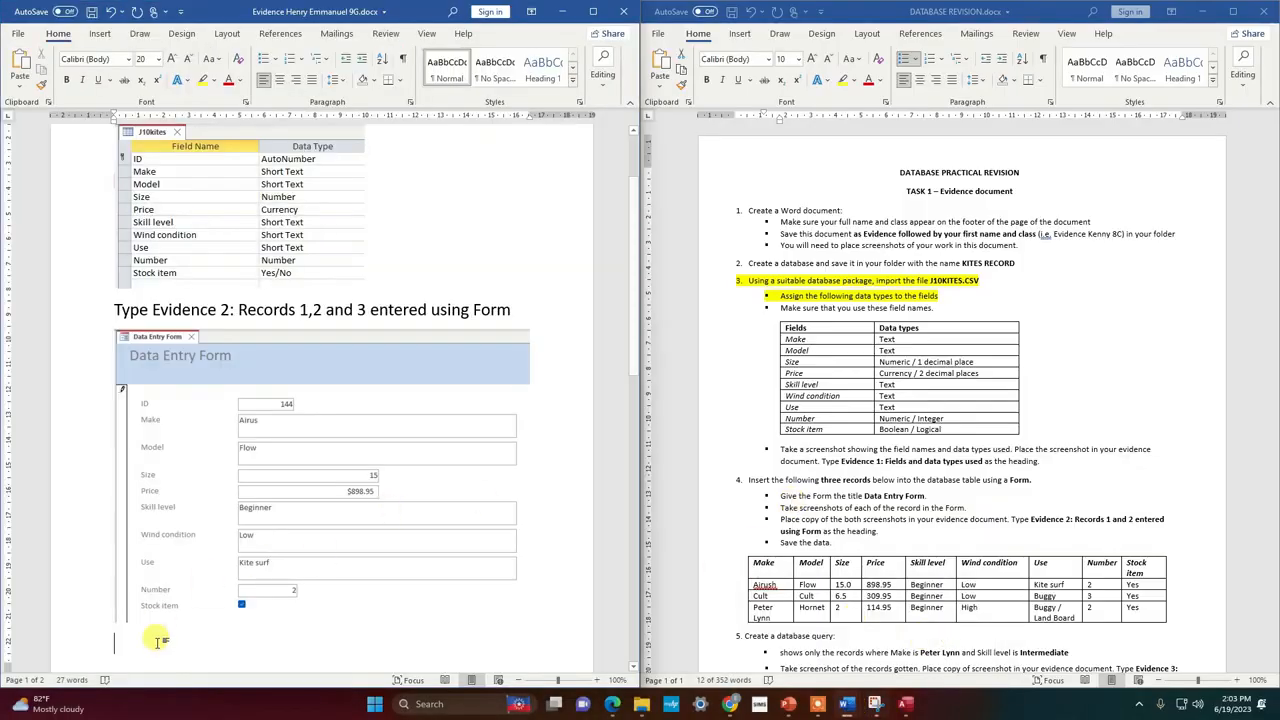
key("ctrl+v")
scroll(400, 500, "down", 5)
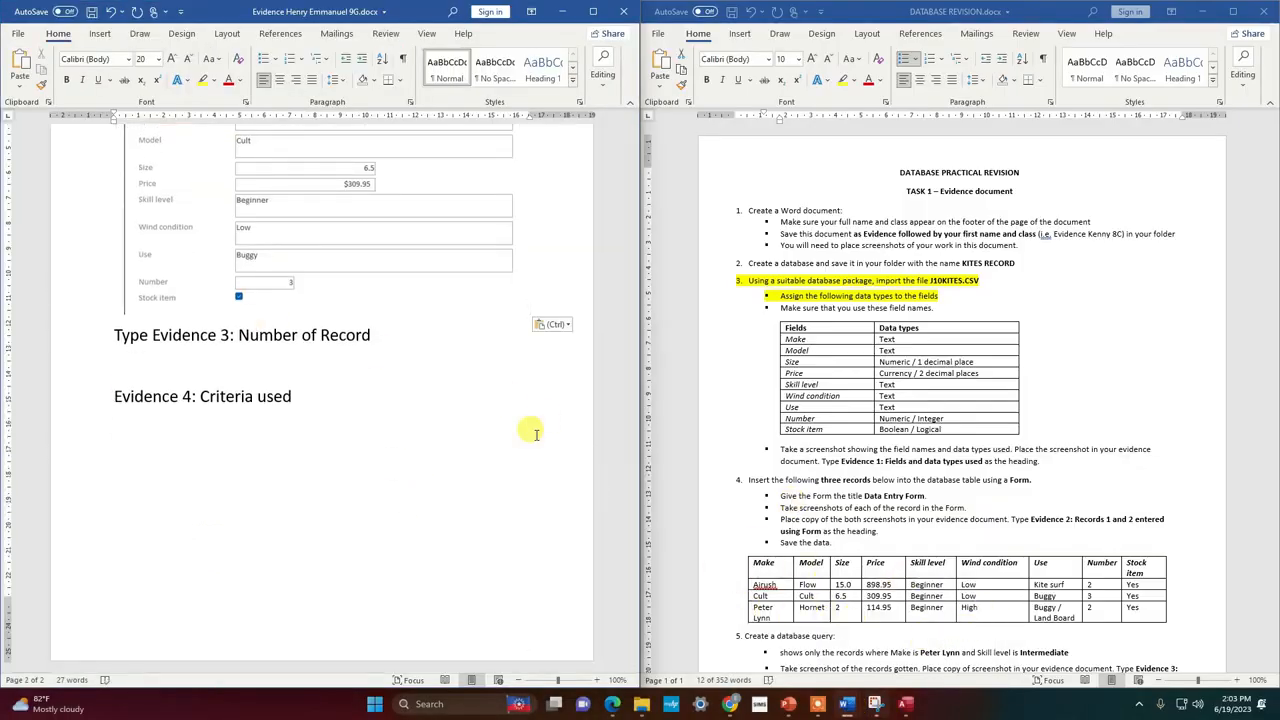
scroll(590, 485, "up", 10)
Return to the Access form and enter make Peter Lynn, model Hornet, size 2 and price 114.95 in a new record.
key("alt+Tab")
left_click(334, 218)
type("Peter Lynn")
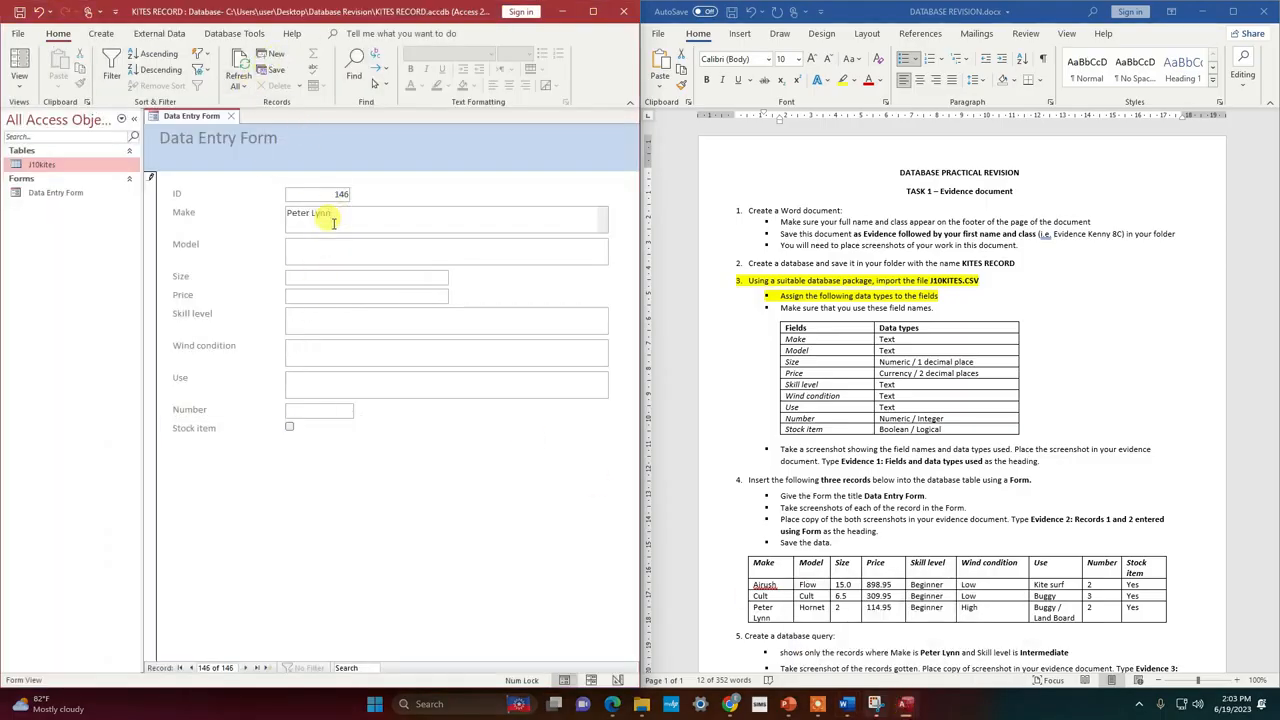
key("Tab")
type("Hornet")
key("Tab")
type("2")
type("114.95")
key("Tab")
Complete the Peter Lynn record with Beginner, High, Buggy/Land Board, number 2 and the stock item checked, and save the record.
type("B")
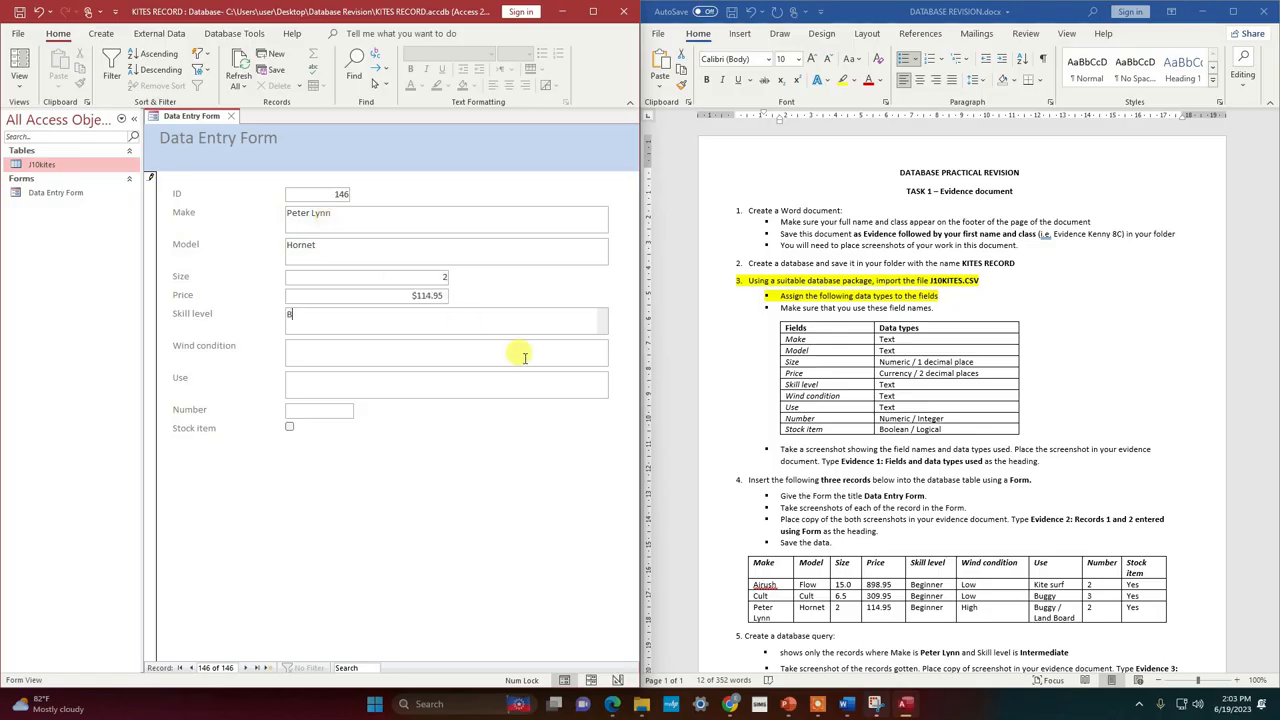
key("Tab")
key("Tab")
type("B")
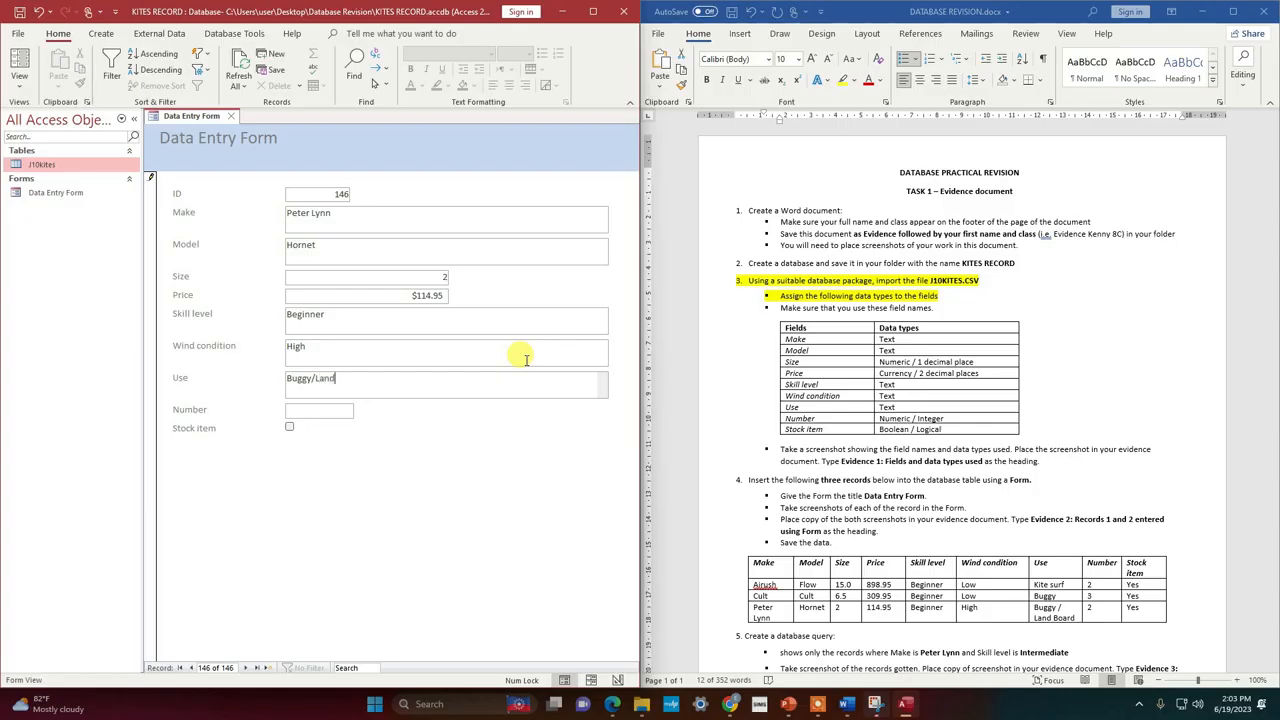
key("Tab")
left_click(289, 427)
left_click(268, 69)
left_click(556, 707)
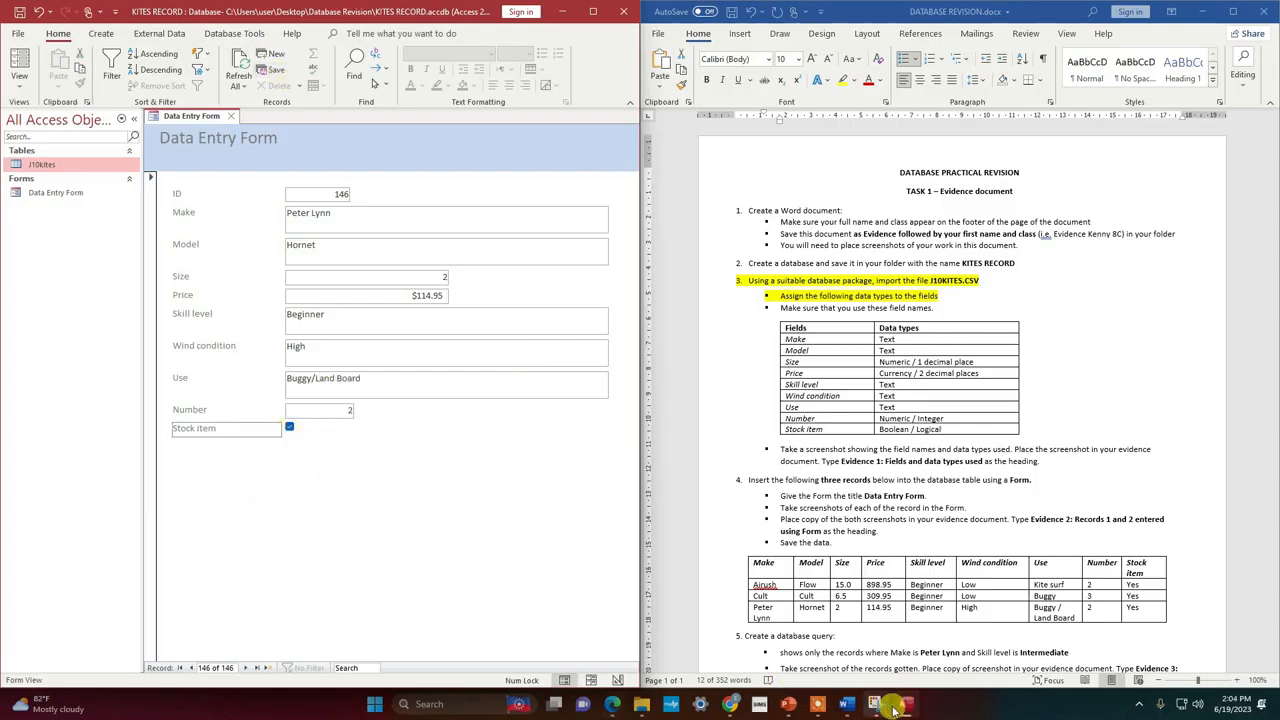
left_click(369, 180)
left_click_drag(141, 108, 614, 429)
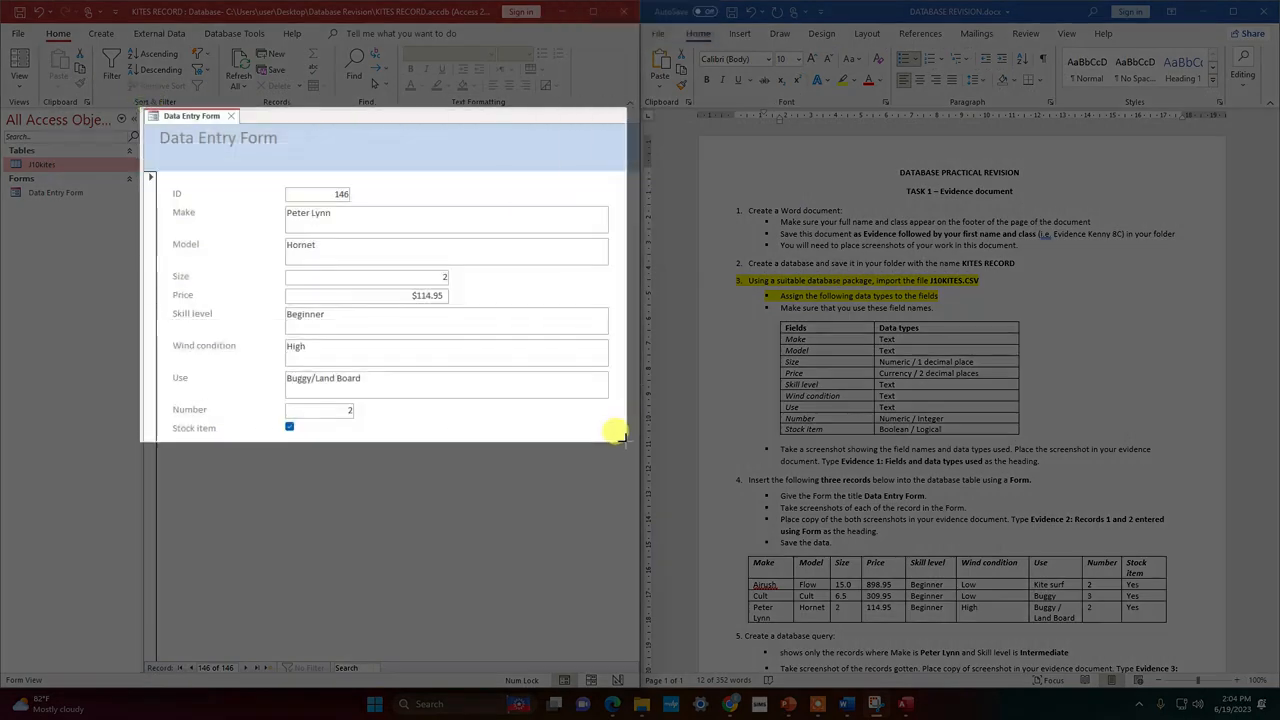
Paste the Peter Lynn record's snip below the Cult record's snip in the Word evidence document and save the document.
left_click(843, 630)
scroll(241, 398, "down", 10)
left_click(494, 320)
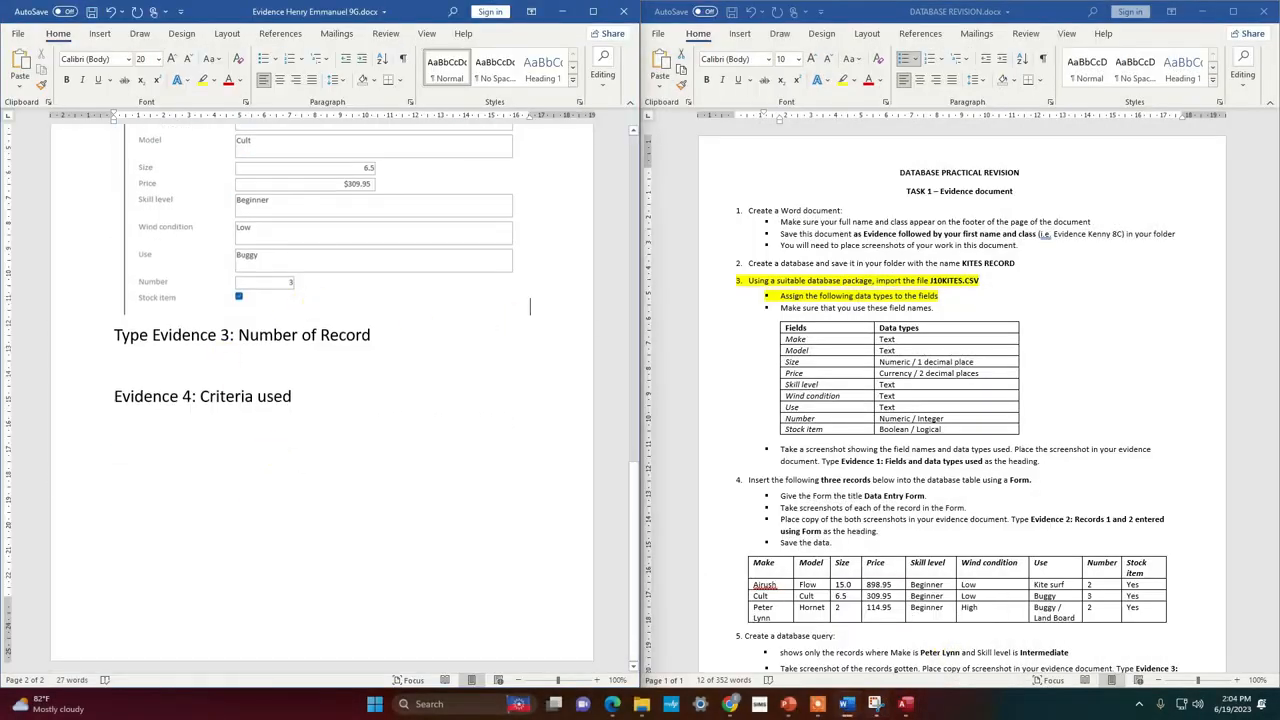
key("Return")
key("Return")
key("ctrl+v")
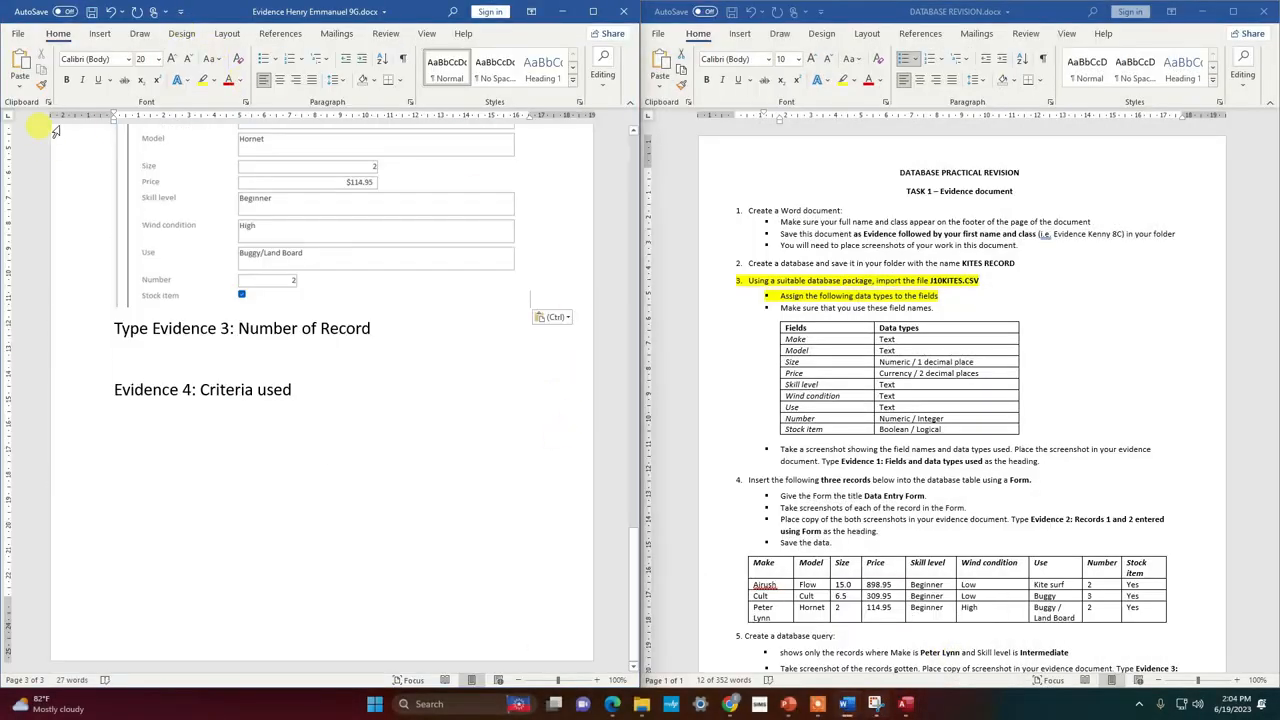
left_click(91, 13)
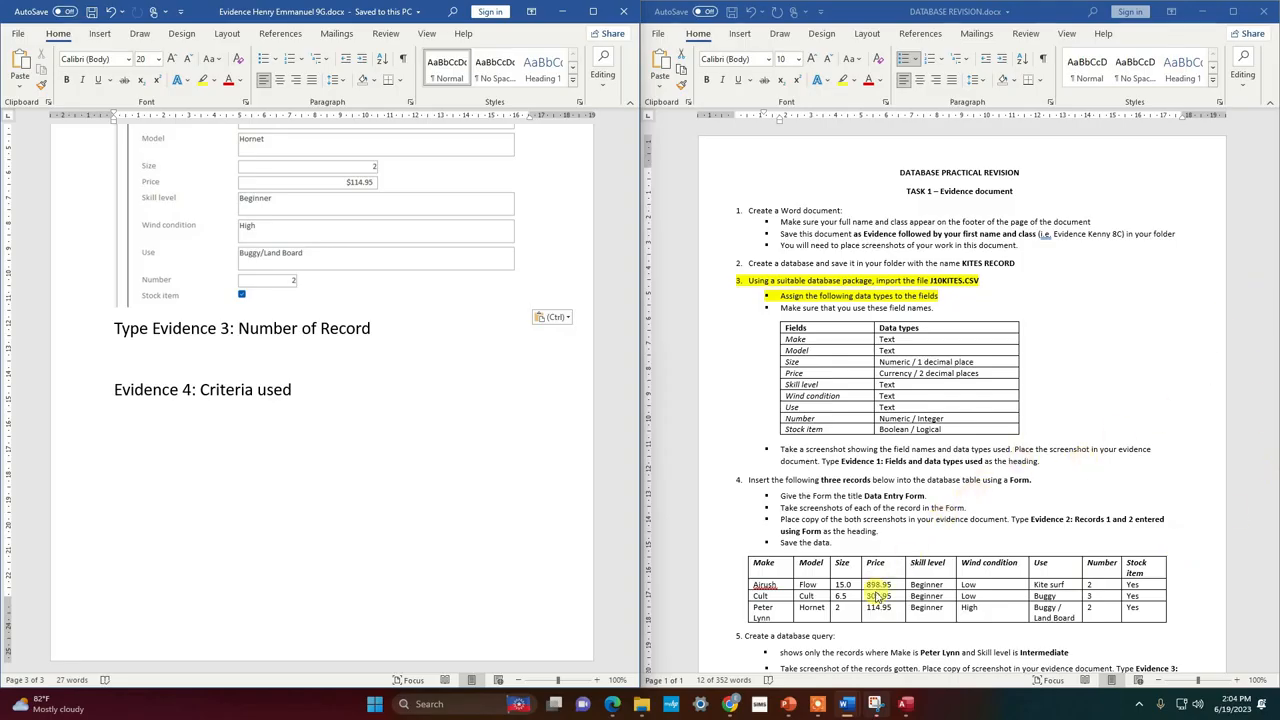
Highlight the task 5 line "Create a database query:" in yellow in the DATABASE REVISION document.
mouse_move(905, 697)
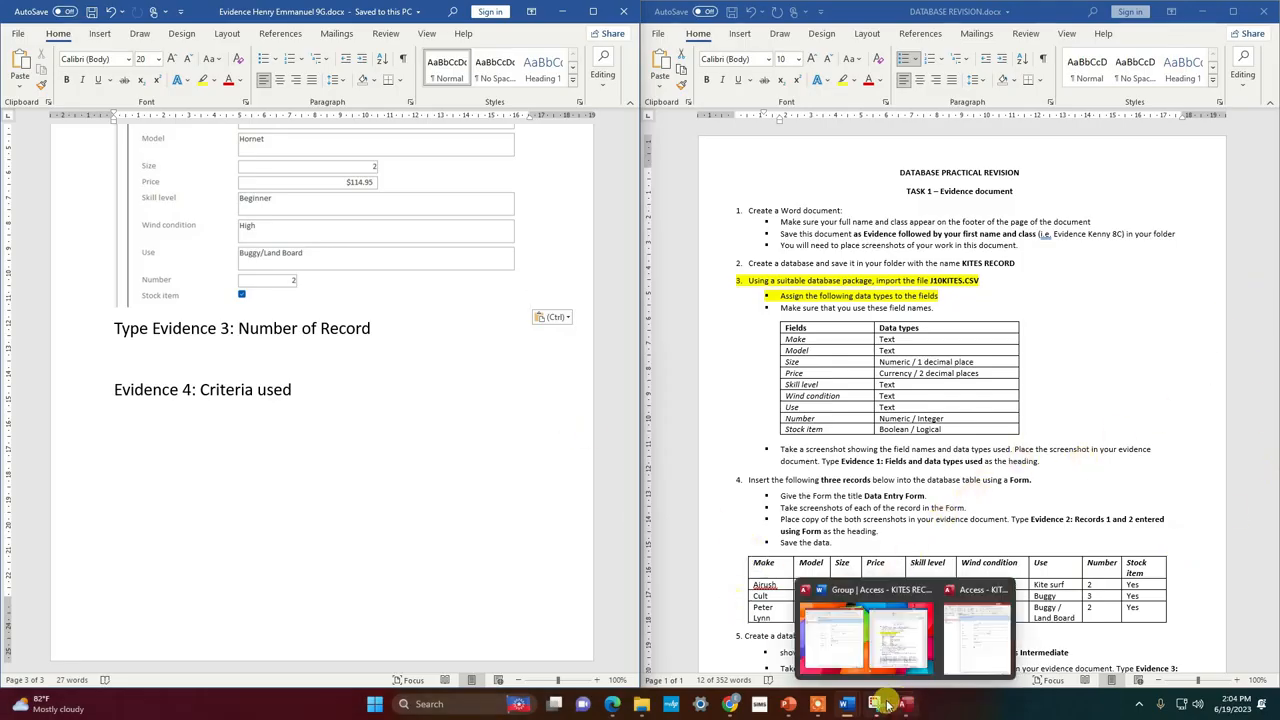
left_click(841, 82)
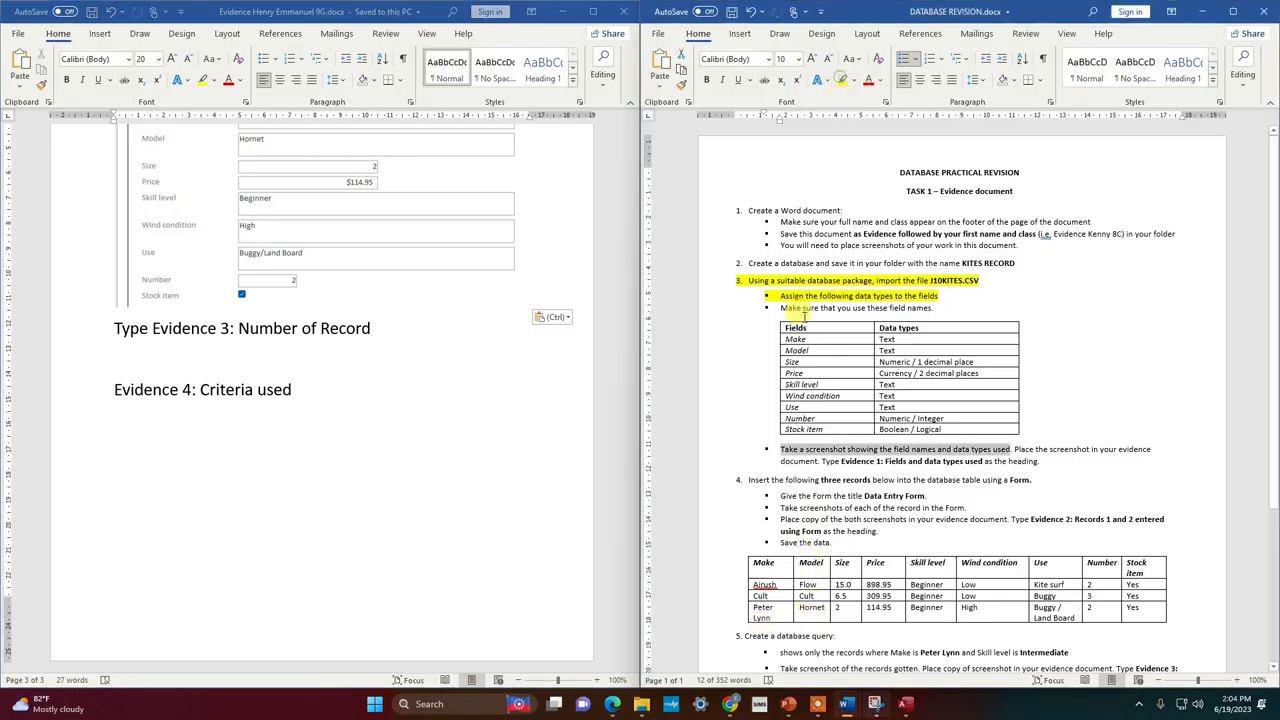
left_click_drag(757, 637, 835, 637)
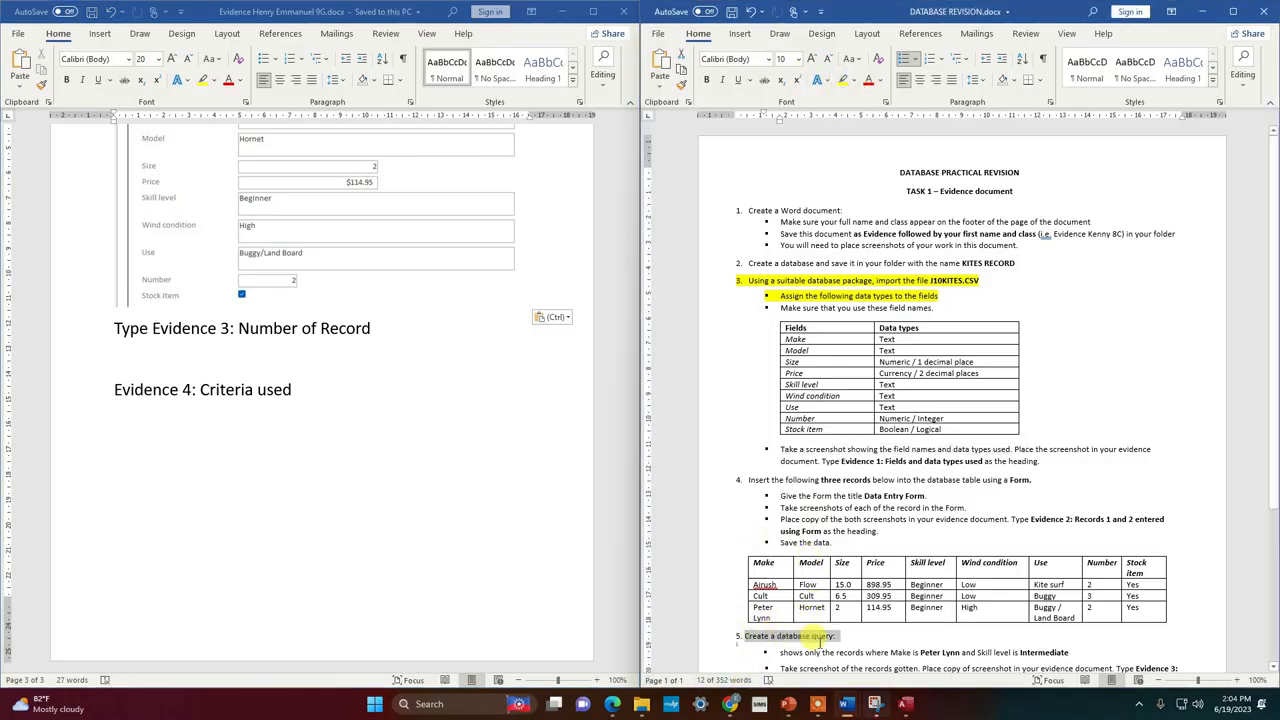
left_click(841, 82)
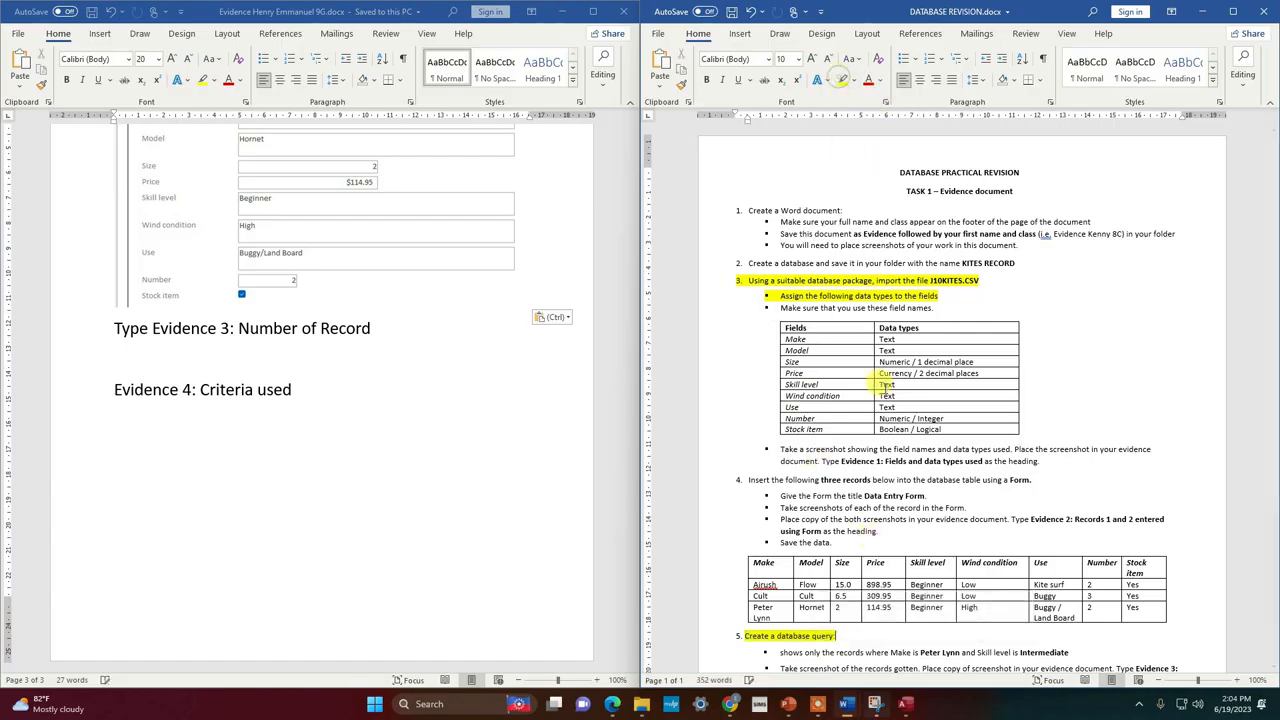
left_click_drag(1275, 538, 1275, 614)
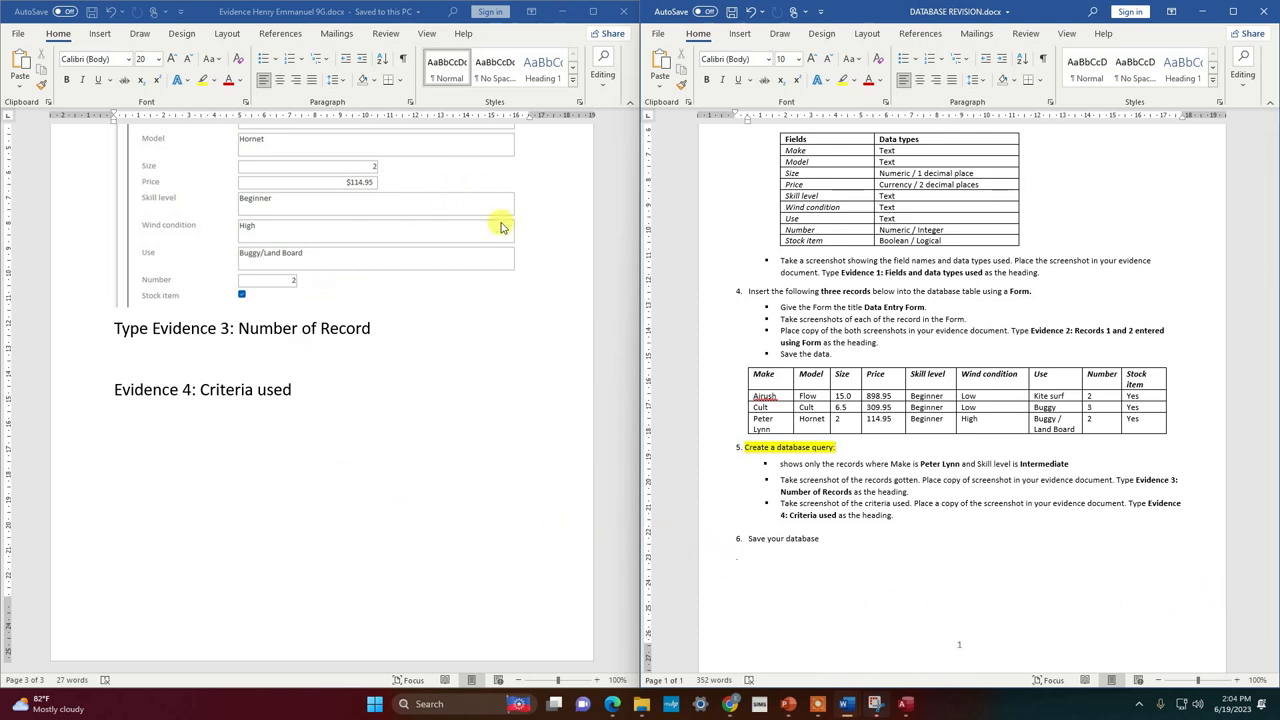
Switch to Access, close the Data Entry Form and start a new query with the Simple Query Wizard.
left_click(904, 707)
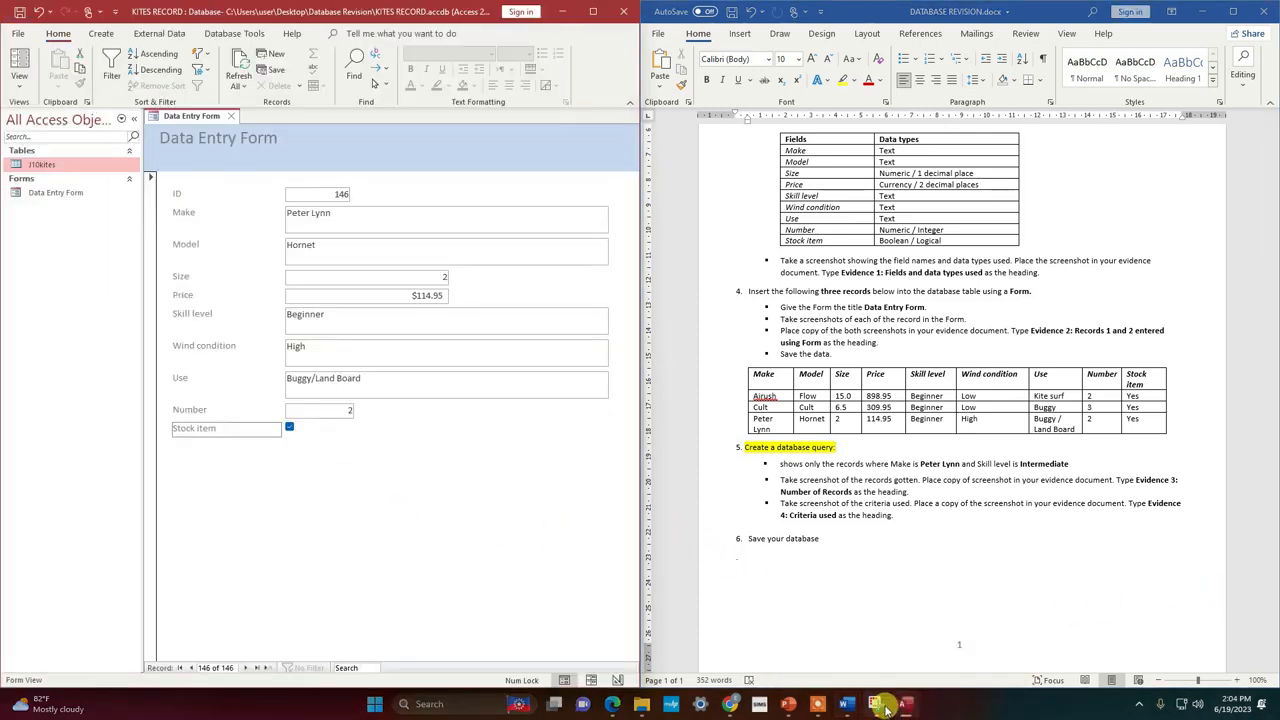
left_click(231, 117)
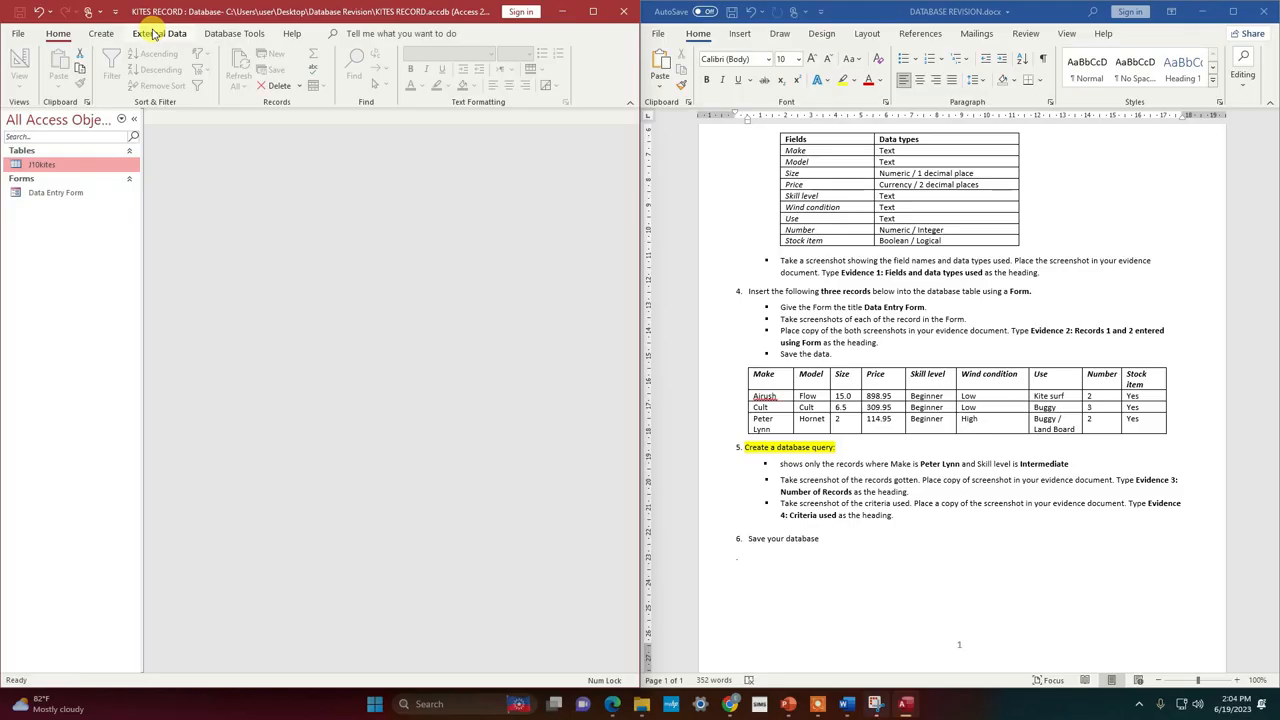
left_click(98, 34)
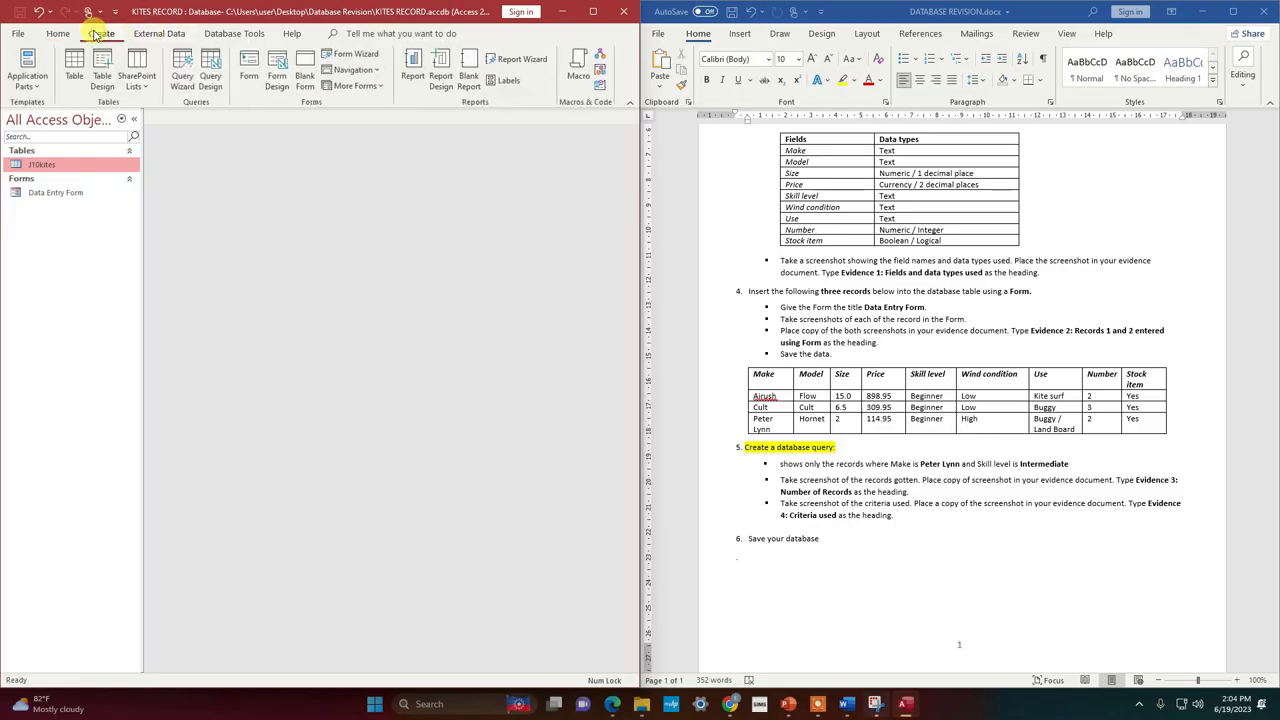
left_click(183, 72)
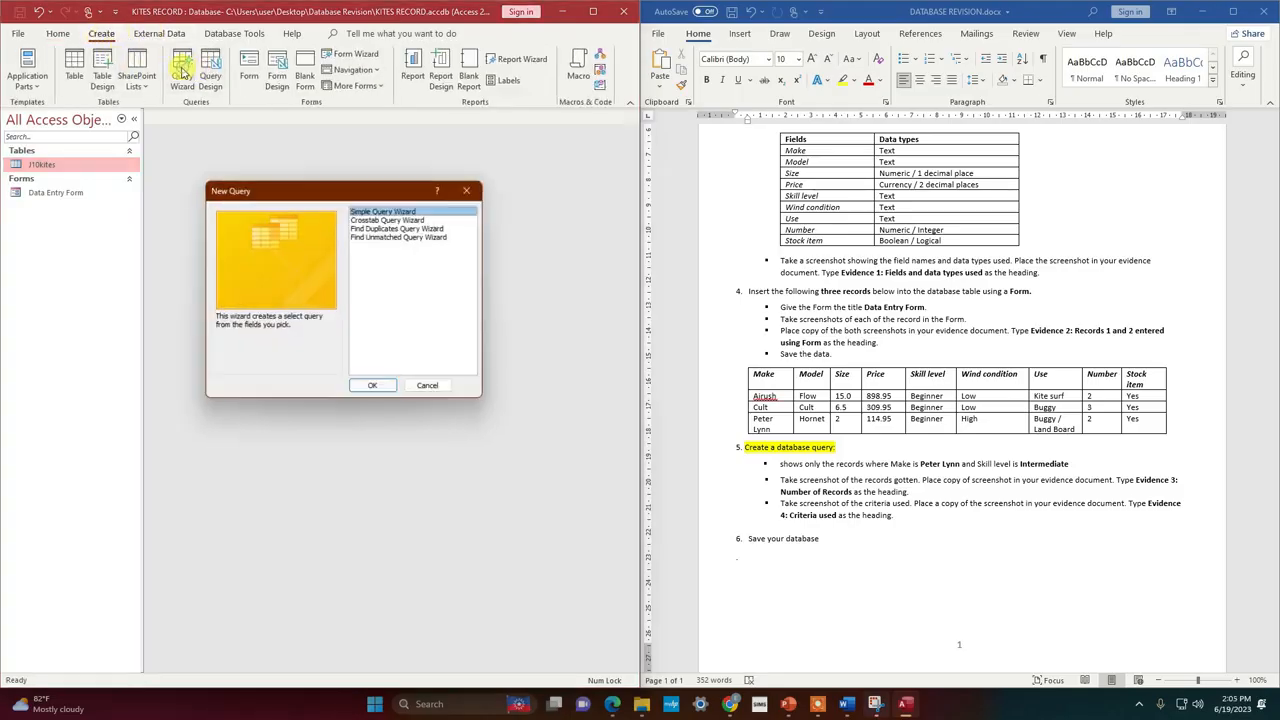
left_click(380, 386)
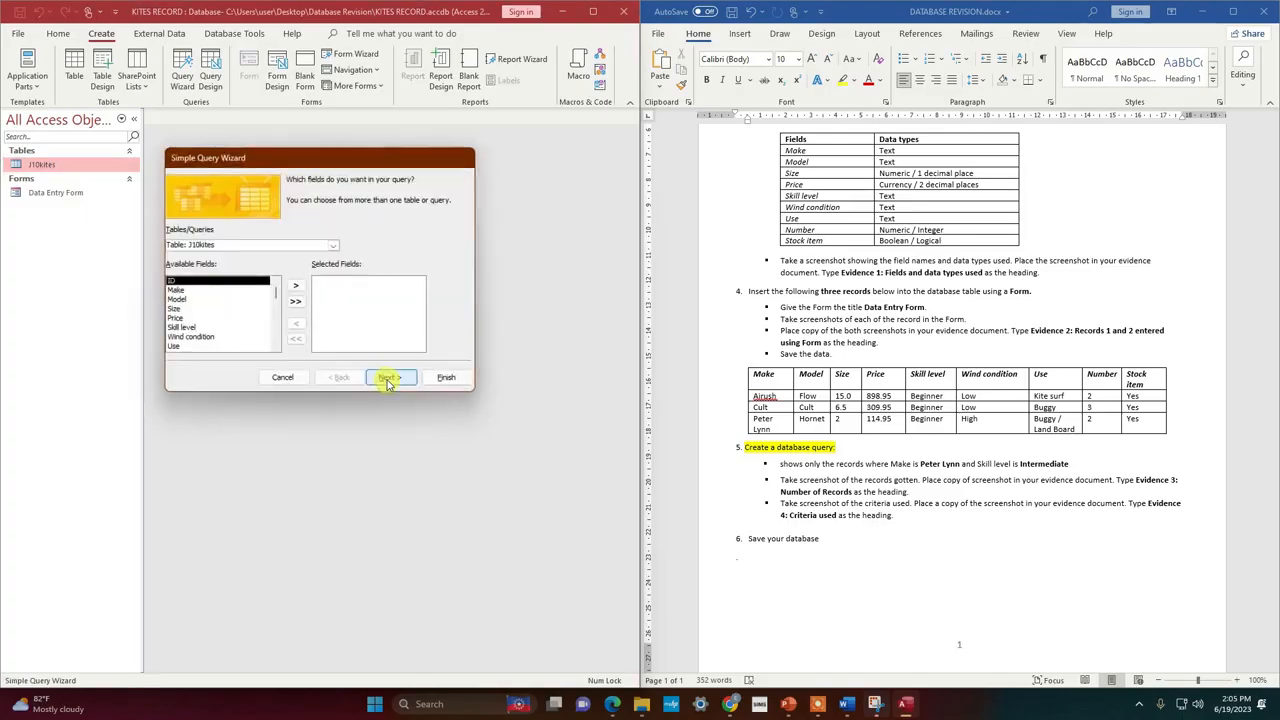
Include all J10kites fields in a detail query, keep the title J10kites Query, and finish by opening it for design changes.
left_click(295, 303)
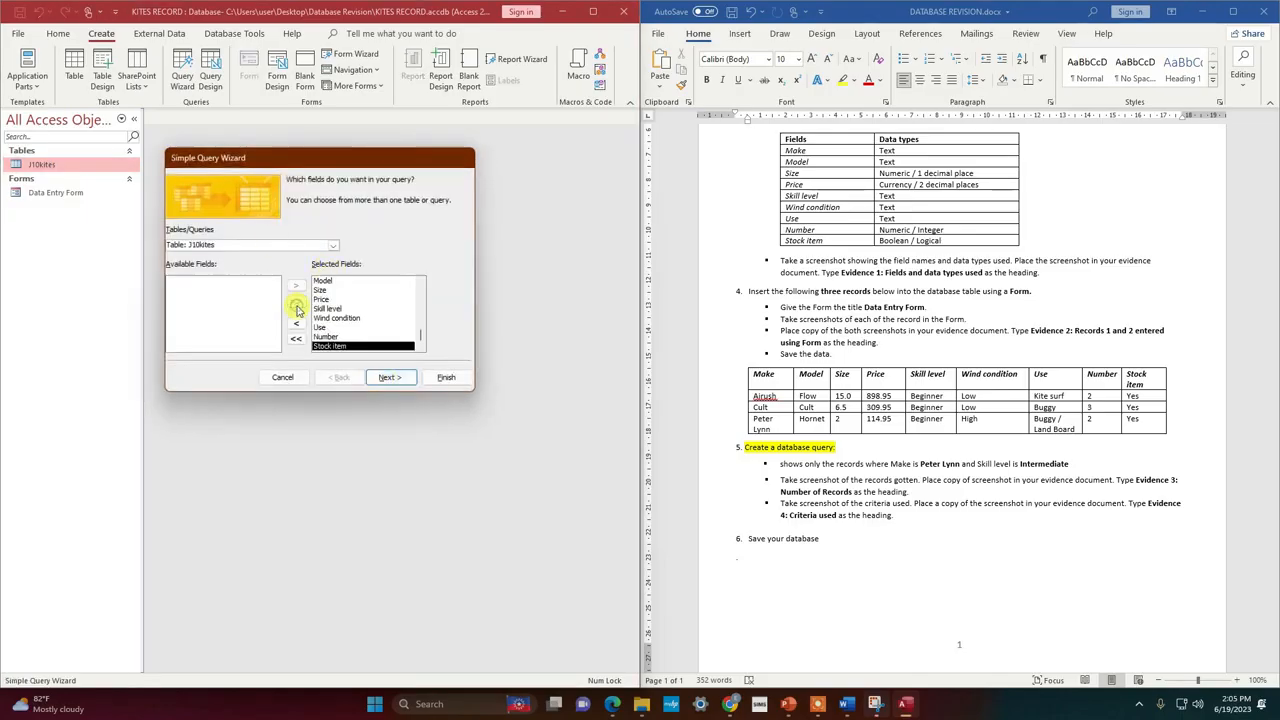
left_click(390, 378)
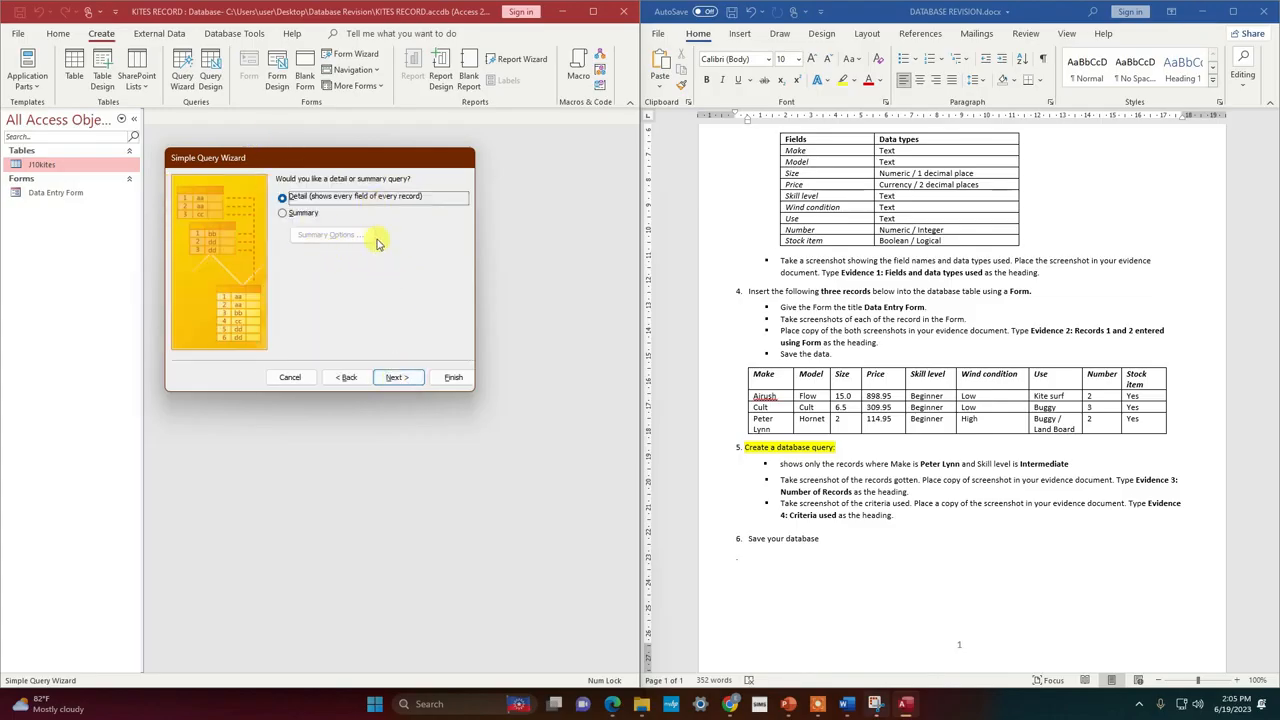
left_click(396, 378)
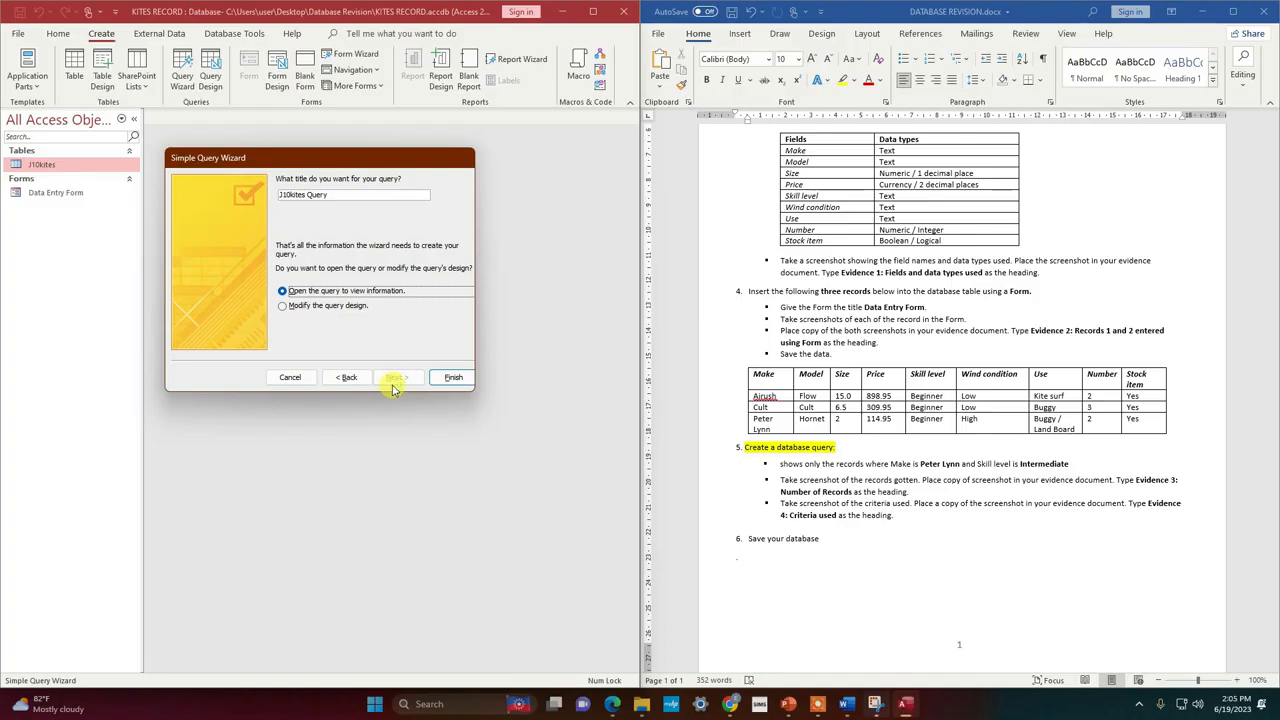
left_click(322, 310)
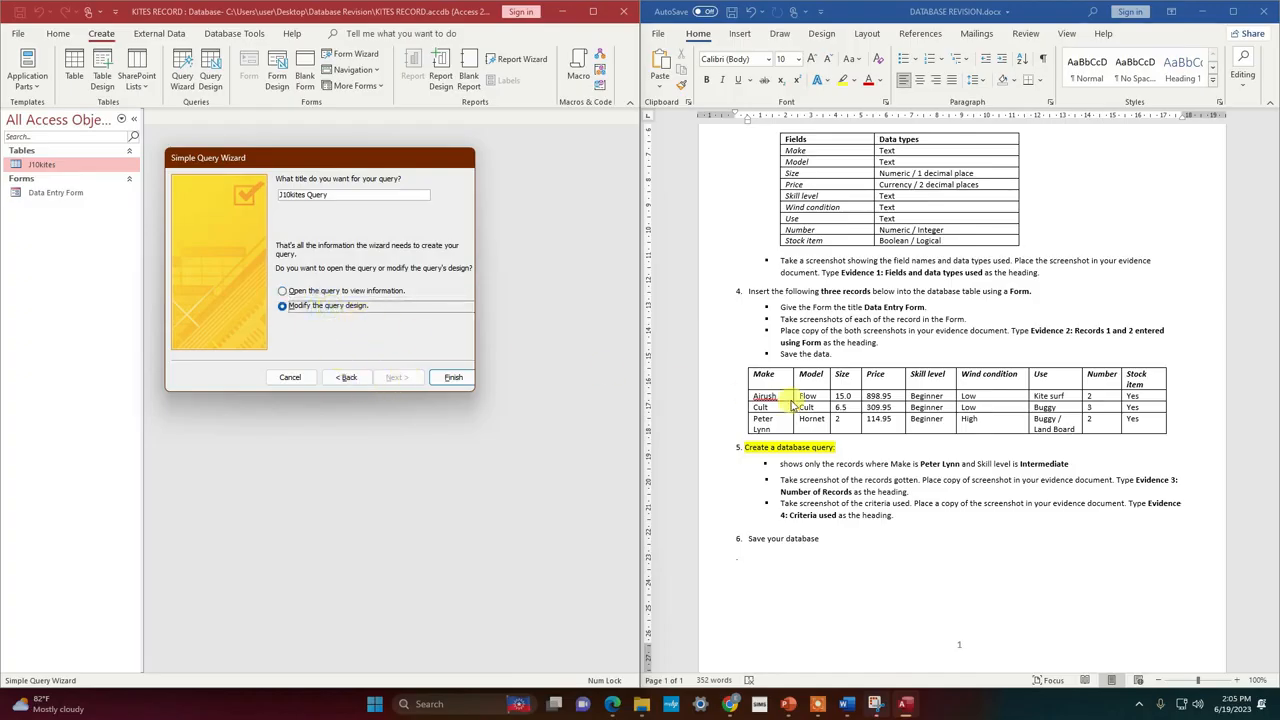
left_click(451, 379)
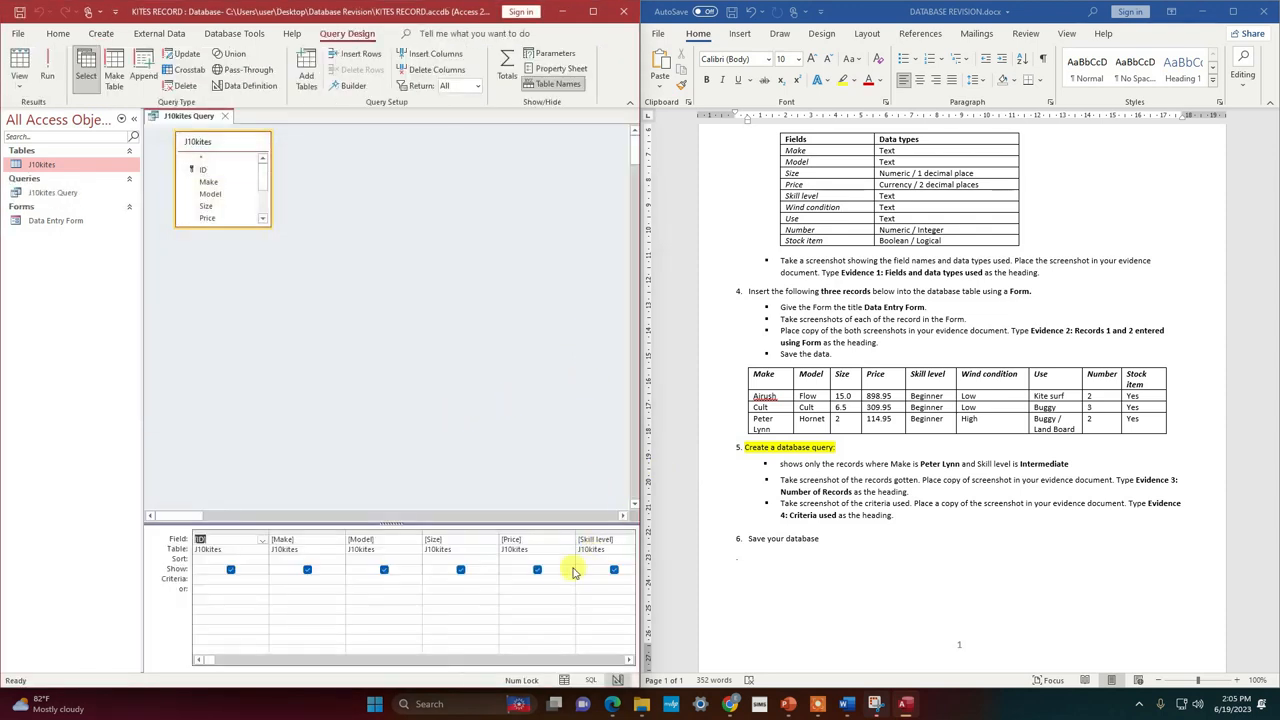
Highlight in yellow the Word instruction asking for records where Make is Peter Lynn and Skill level is Intermediate.
left_click(781, 468)
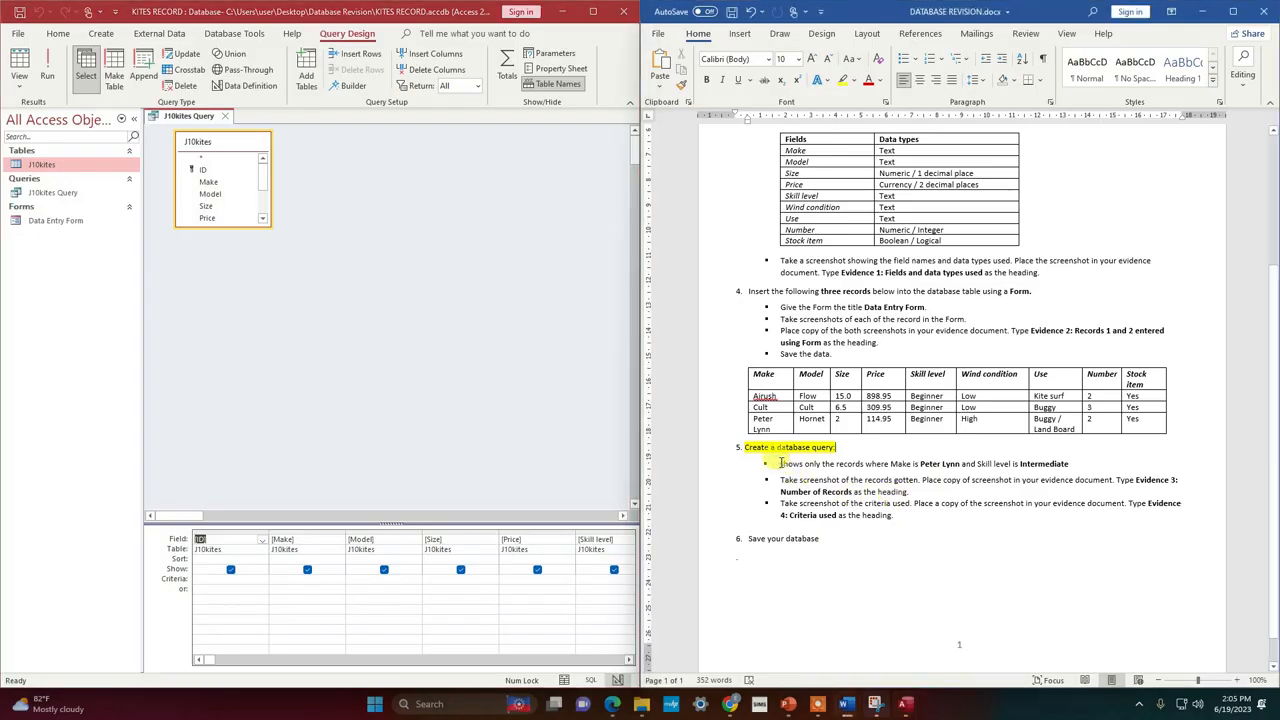
left_click_drag(781, 466, 1075, 466)
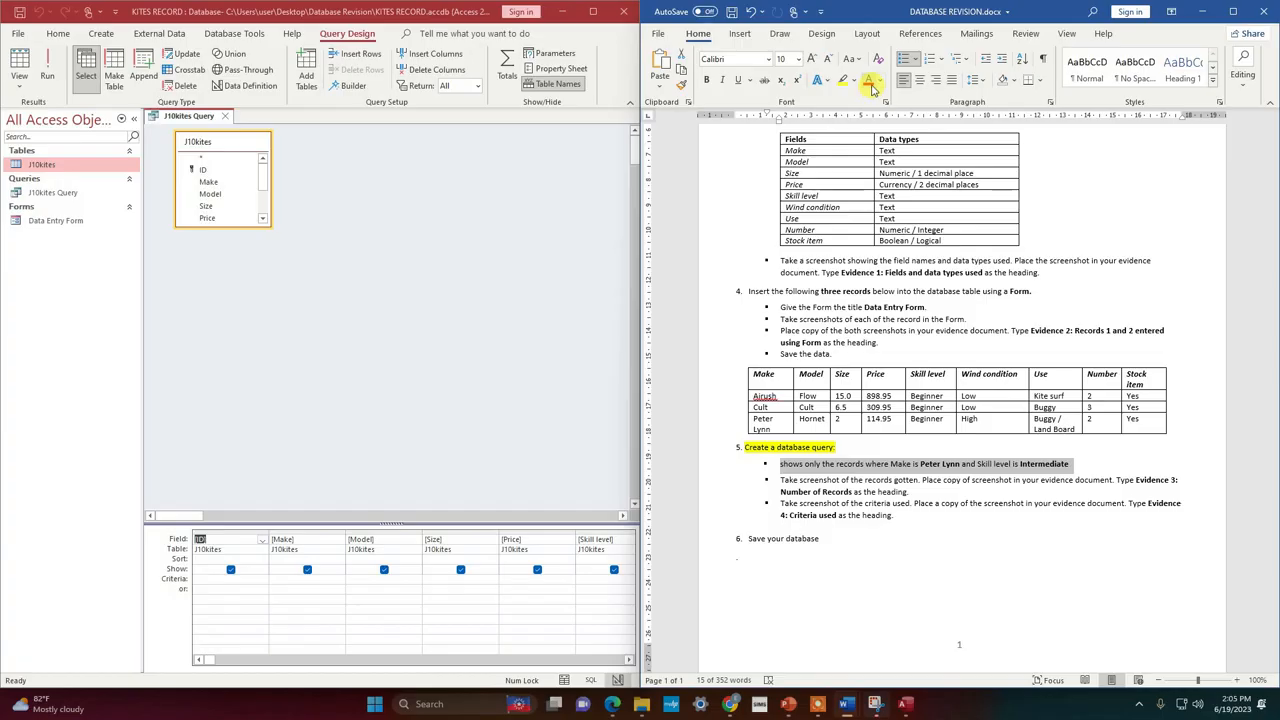
left_click(845, 84)
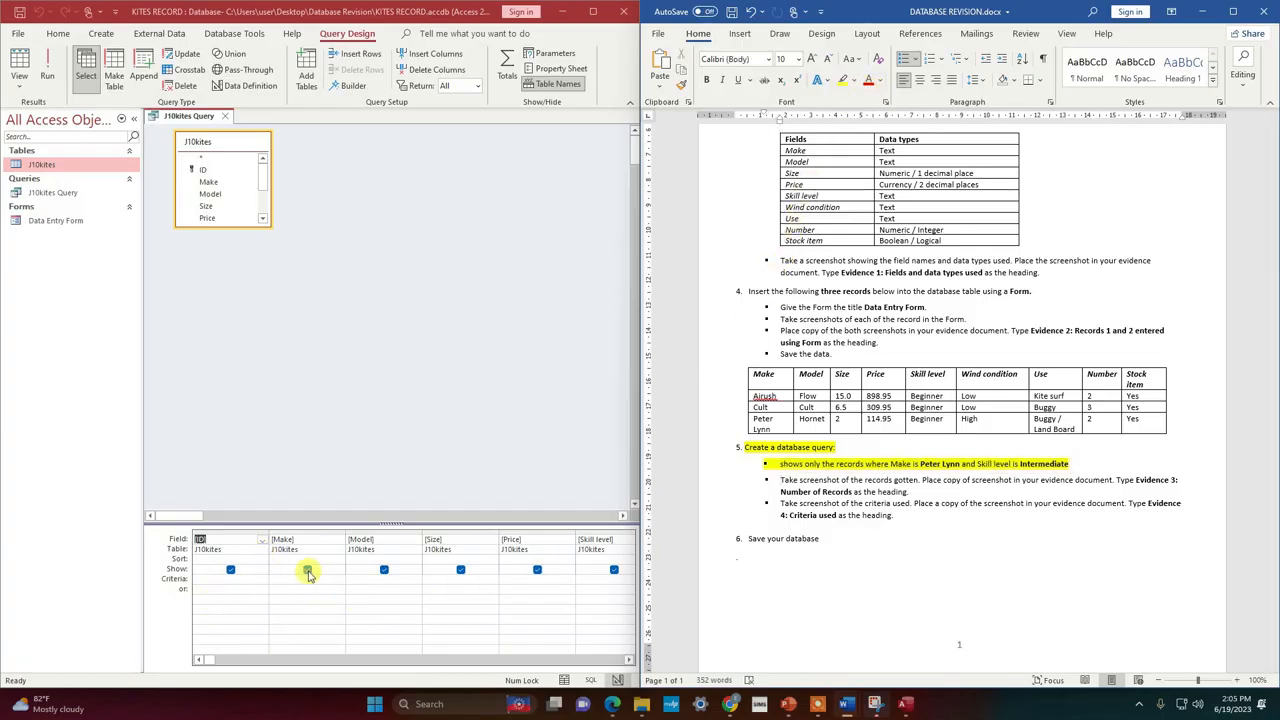
Set the Make criterion to Peter Lynn in the query design, run the query, and return to the design.
left_click(296, 579)
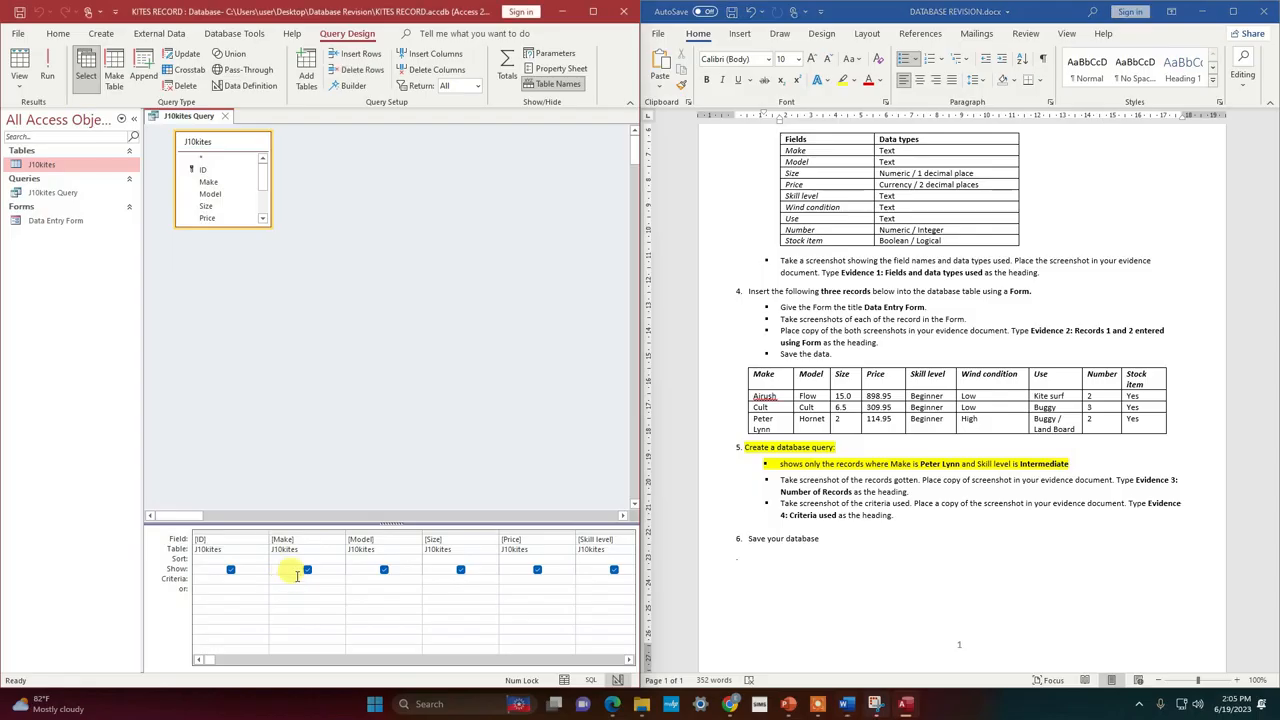
type("Per")
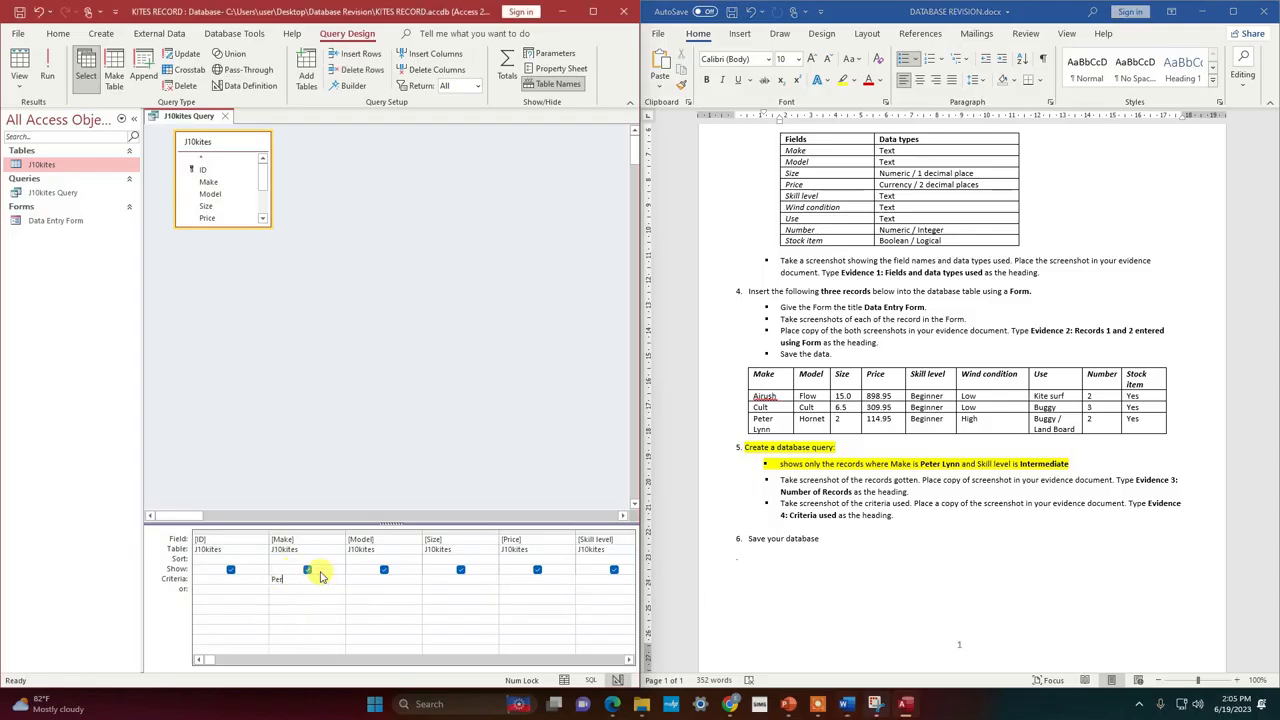
type("er Lynn")
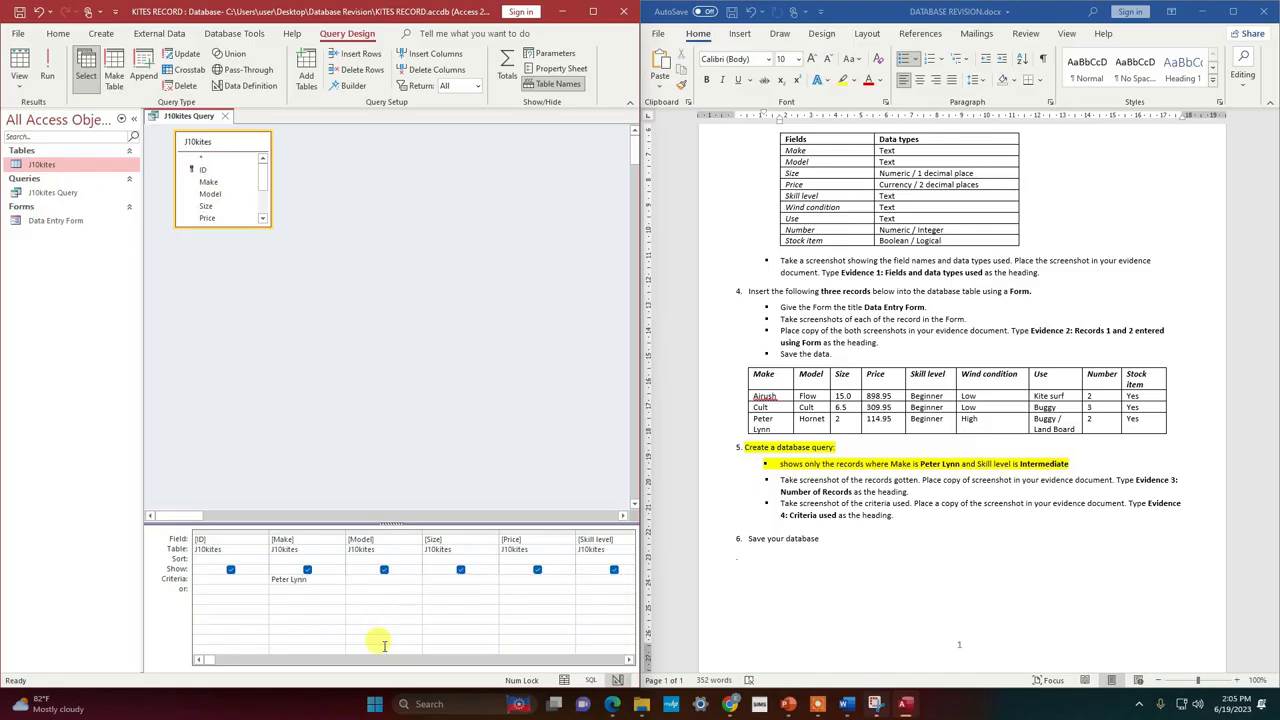
left_click(57, 76)
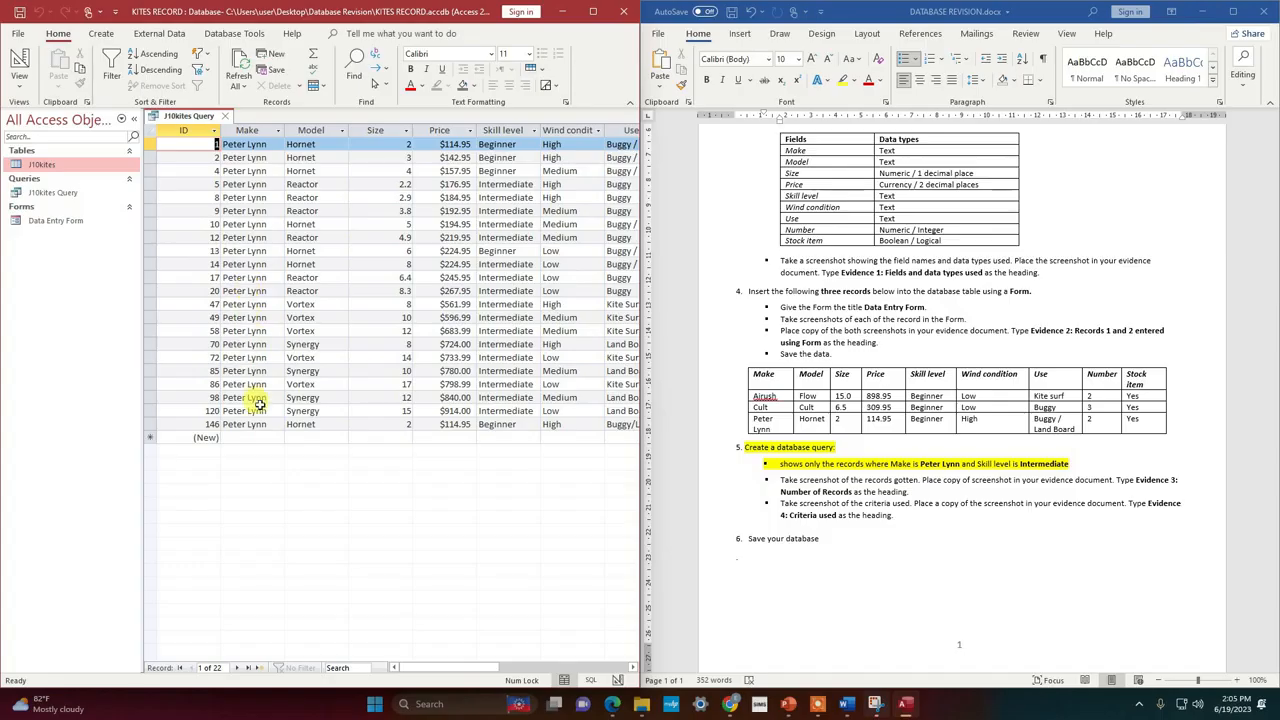
left_click(19, 66)
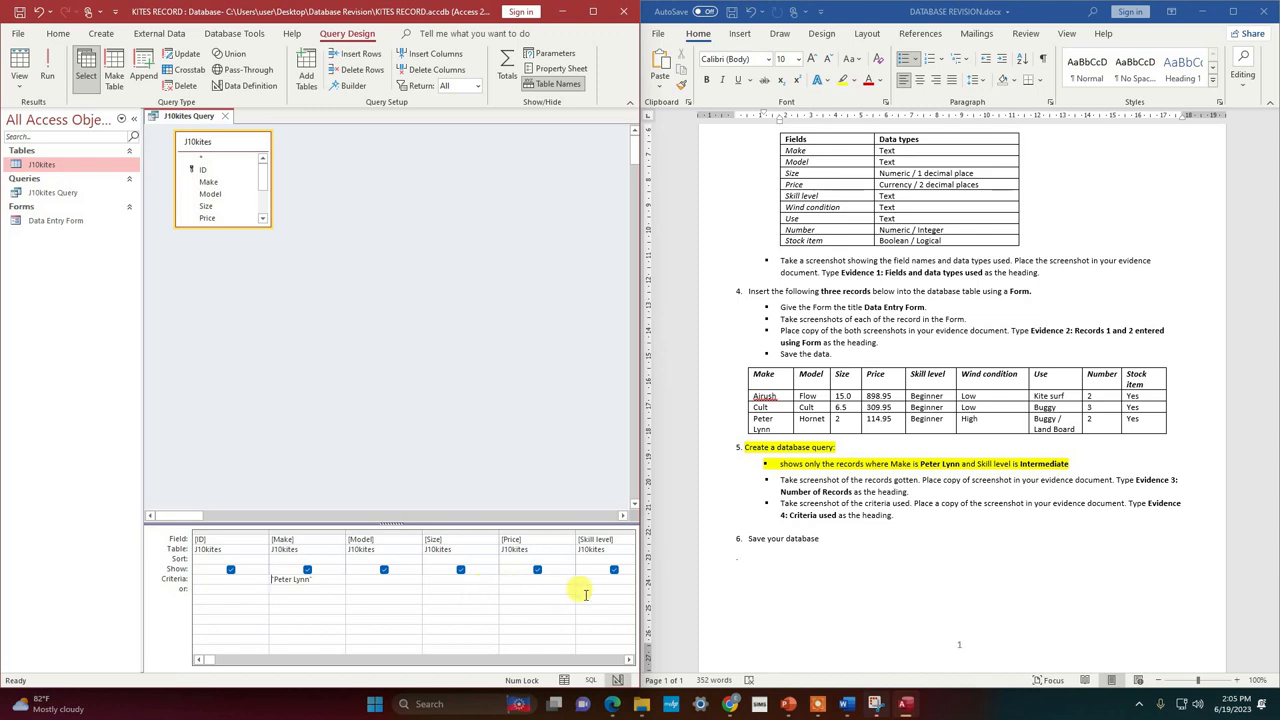
Try Intermediate as an alternative "or" condition for Skill level, run the query, and return to the design.
left_click(591, 591)
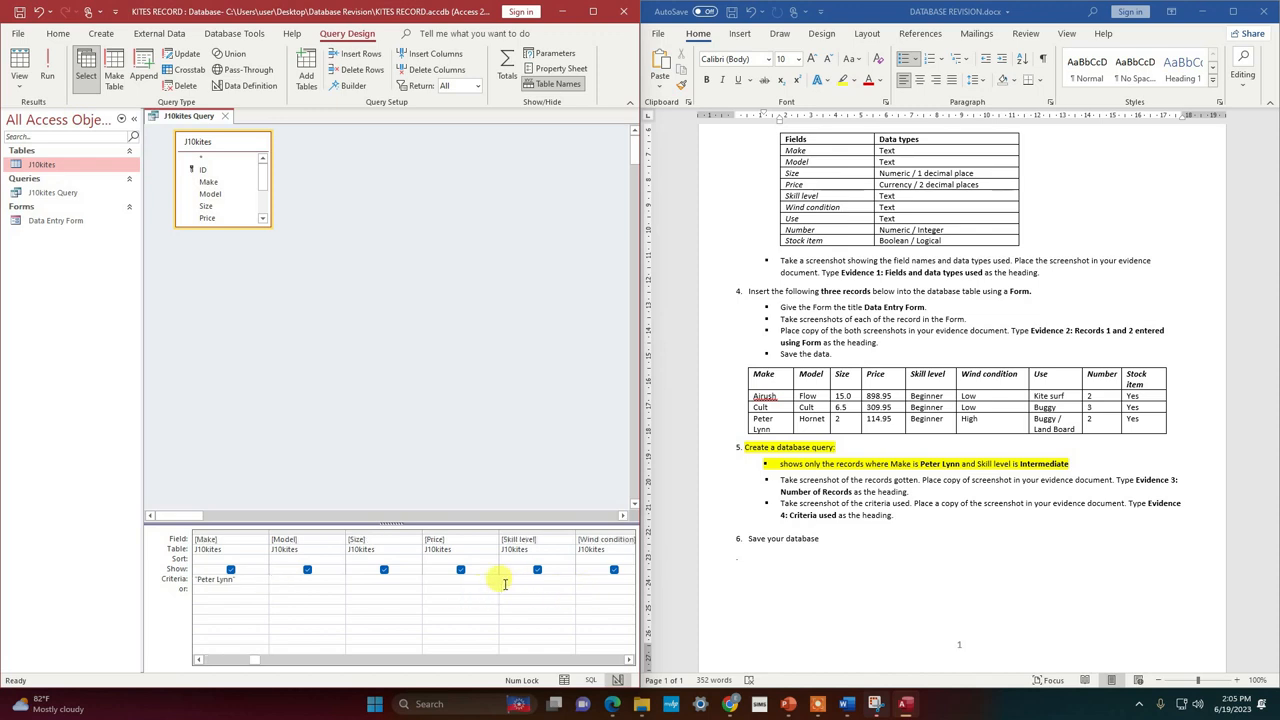
left_click(505, 584)
type("Inter")
left_click(47, 73)
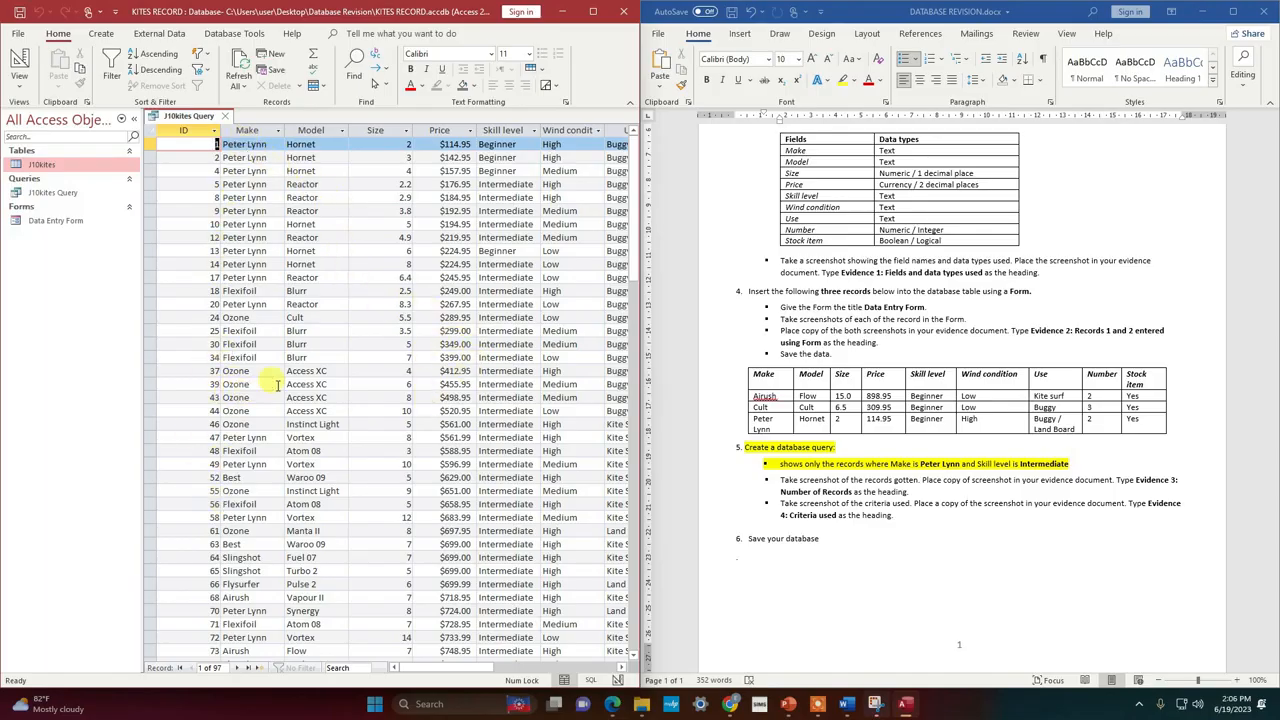
left_click(19, 63)
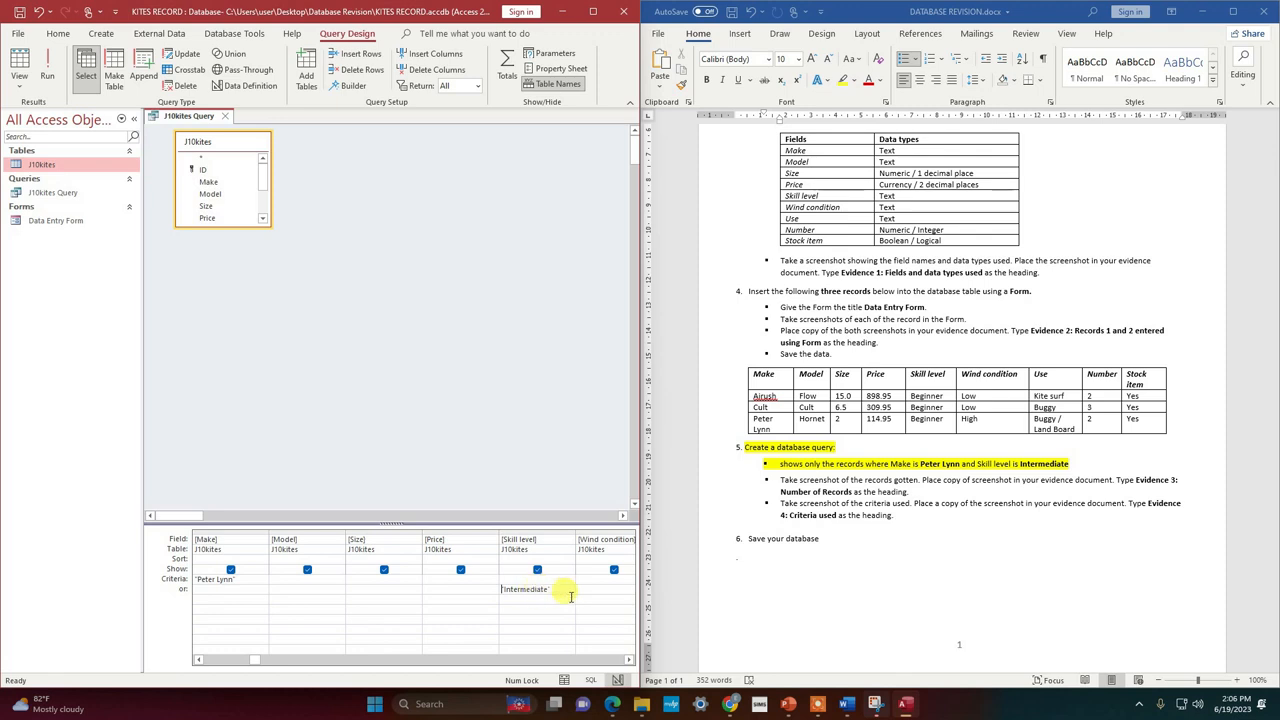
left_click(1016, 455)
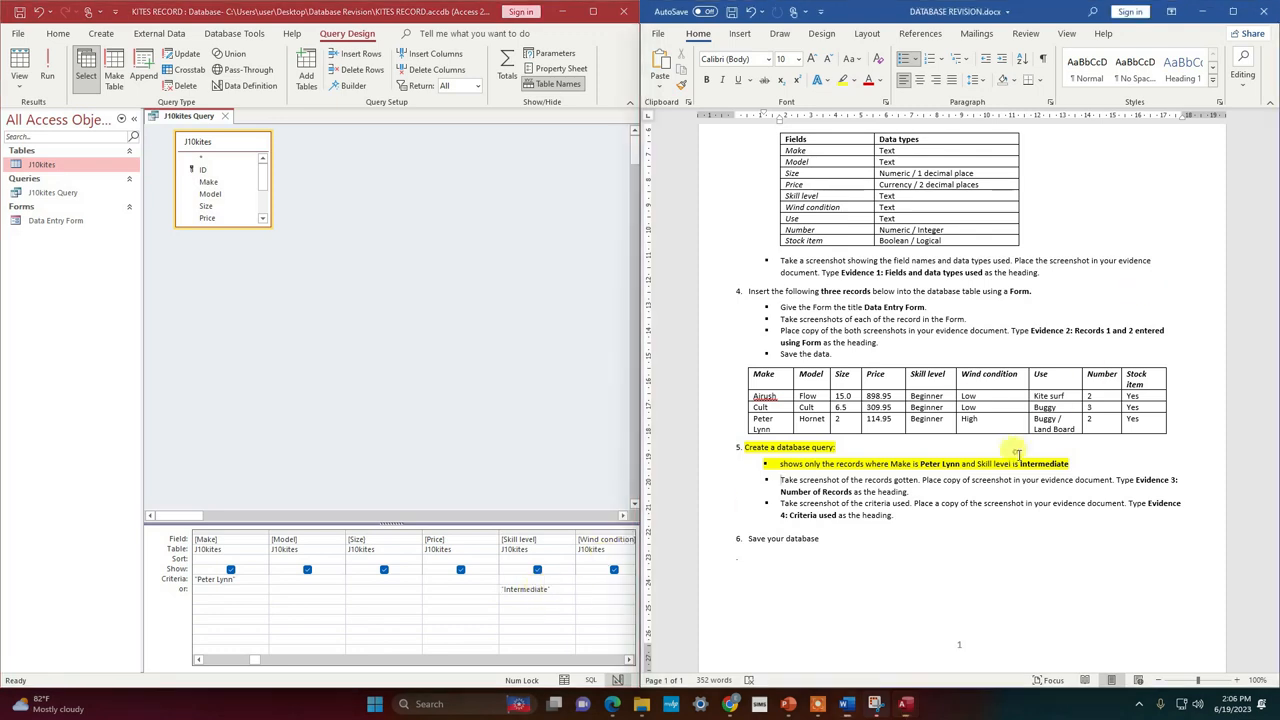
mouse_move(1019, 464)
left_mouse_down()
mouse_move(1070, 458)
mouse_move(1020, 468)
left_mouse_up()
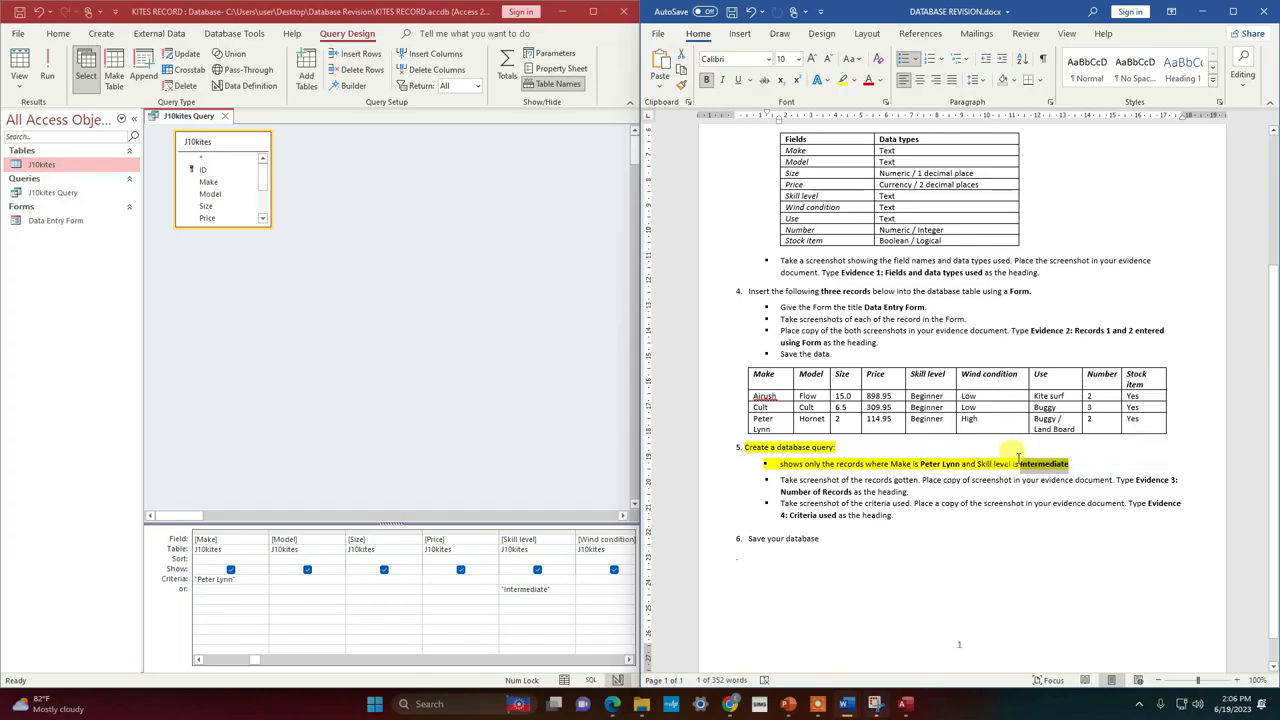
left_click(543, 589)
left_click_drag(554, 590, 488, 587)
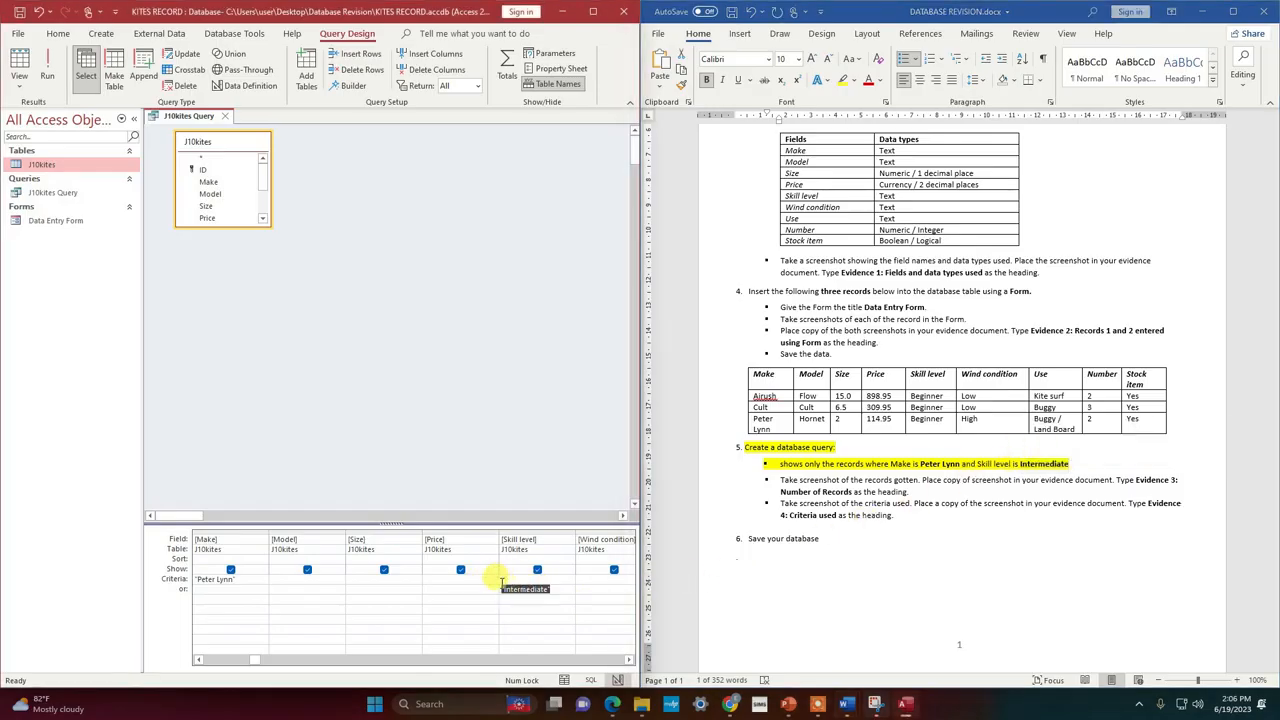
key("Delete")
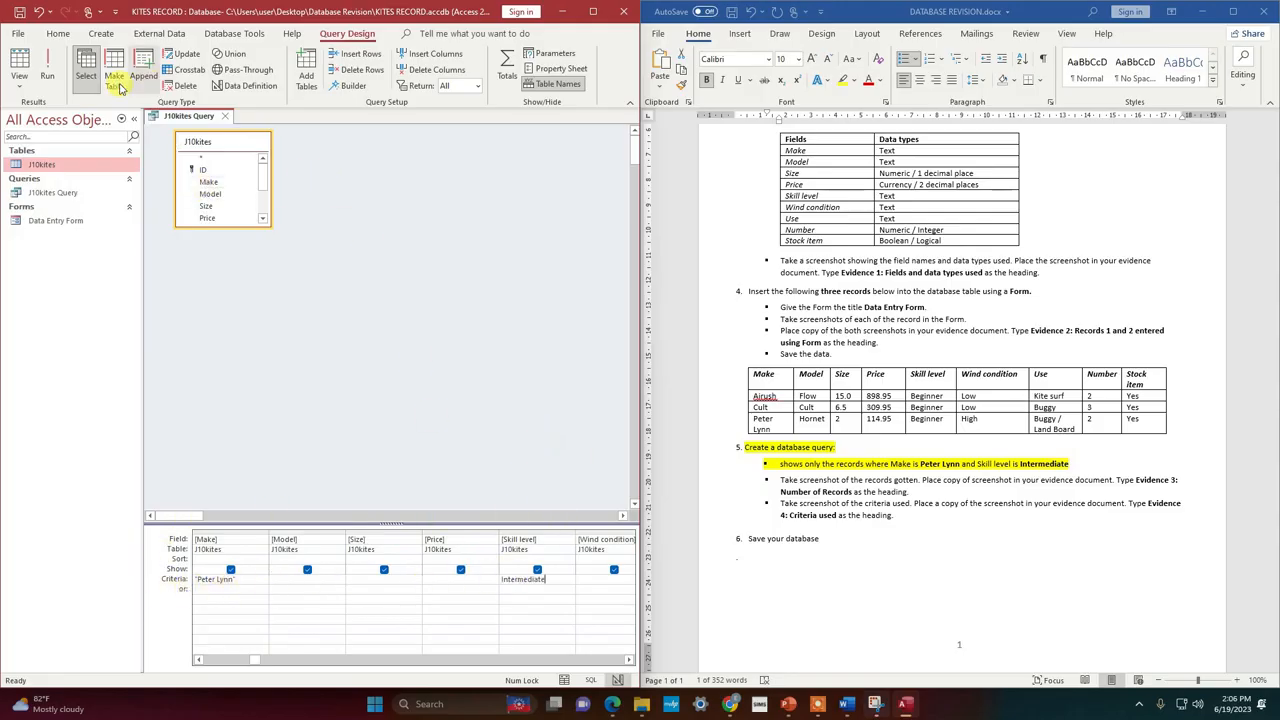
left_click(47, 72)
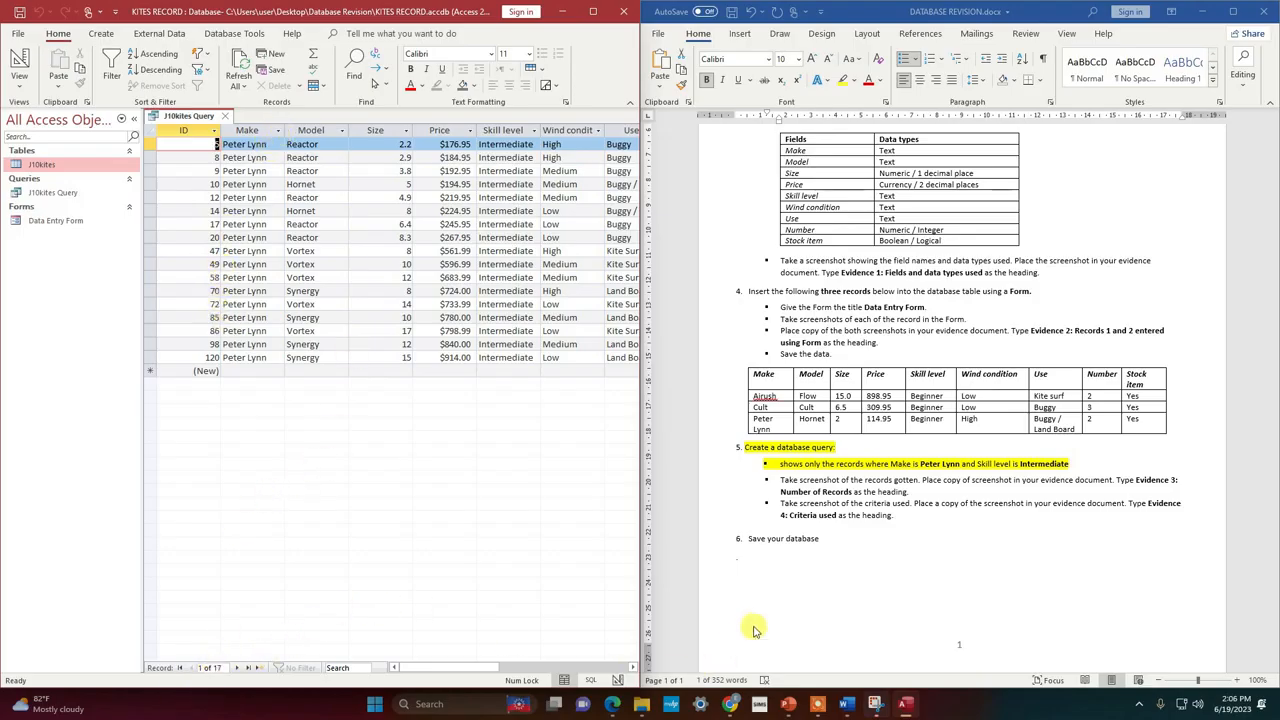
Read the Word instruction on capturing the query's records and placing them under the heading Evidence 3: Number of Records.
left_click(785, 481)
left_click_drag(785, 481, 916, 484)
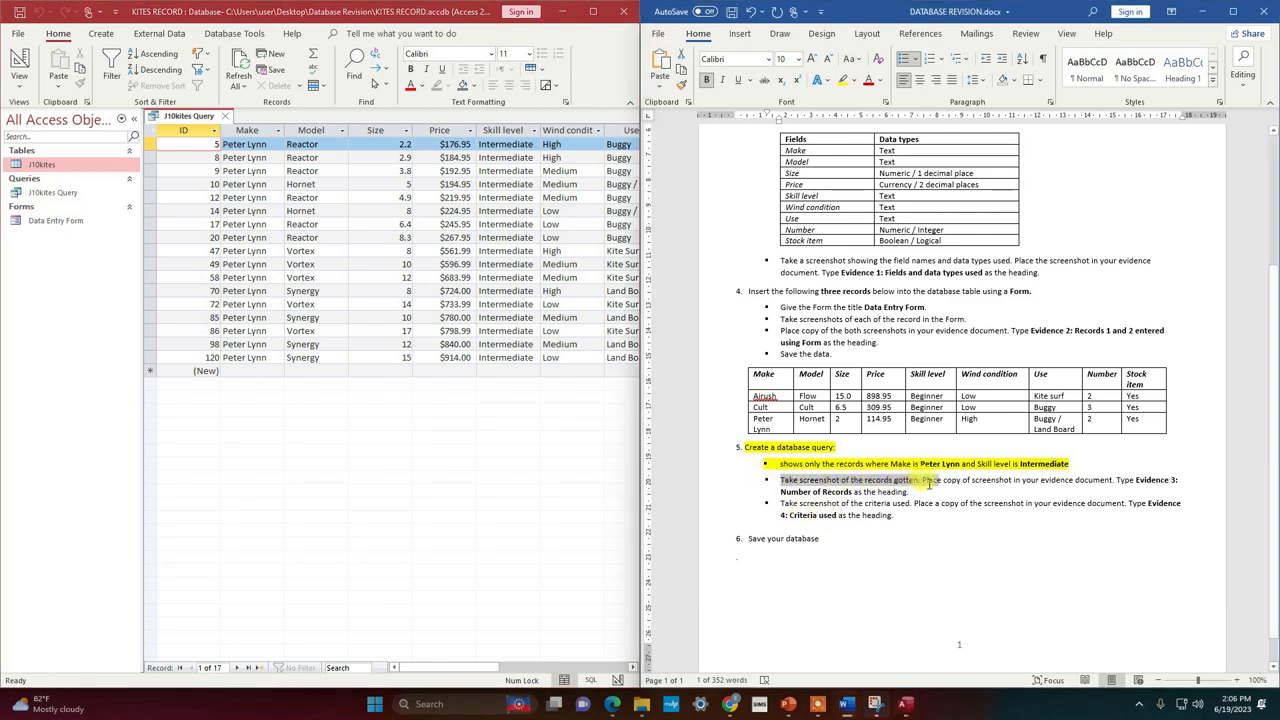
left_click_drag(978, 482, 1181, 482)
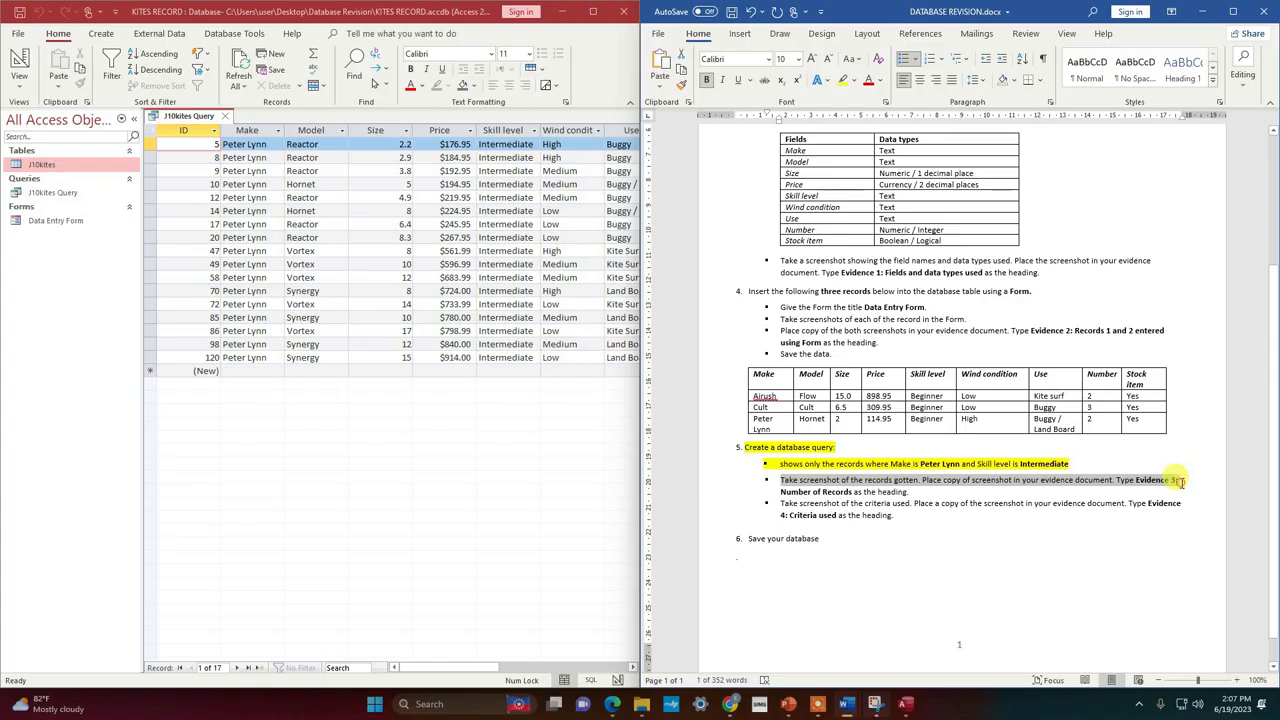
left_click_drag(1181, 482, 875, 500)
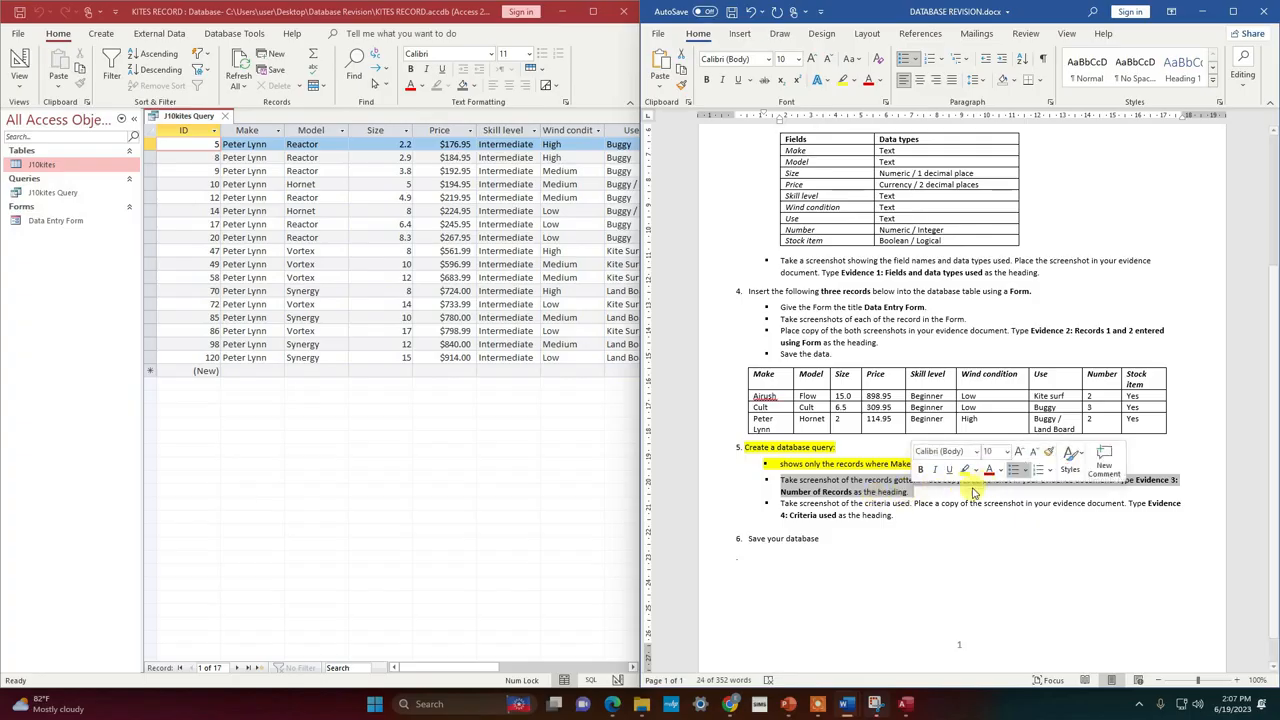
left_click(895, 492)
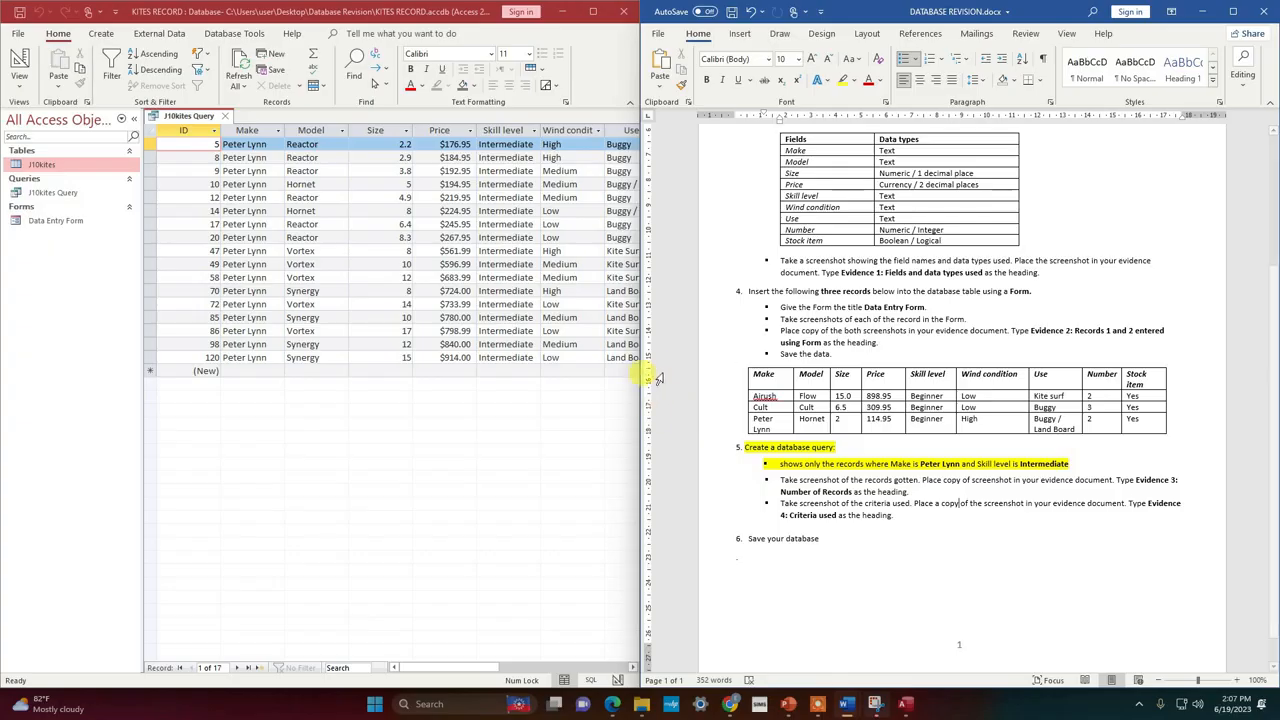
Widen the Access window to show every query column, and capture the J10kites Query records with Snipping Tool.
left_click(352, 290)
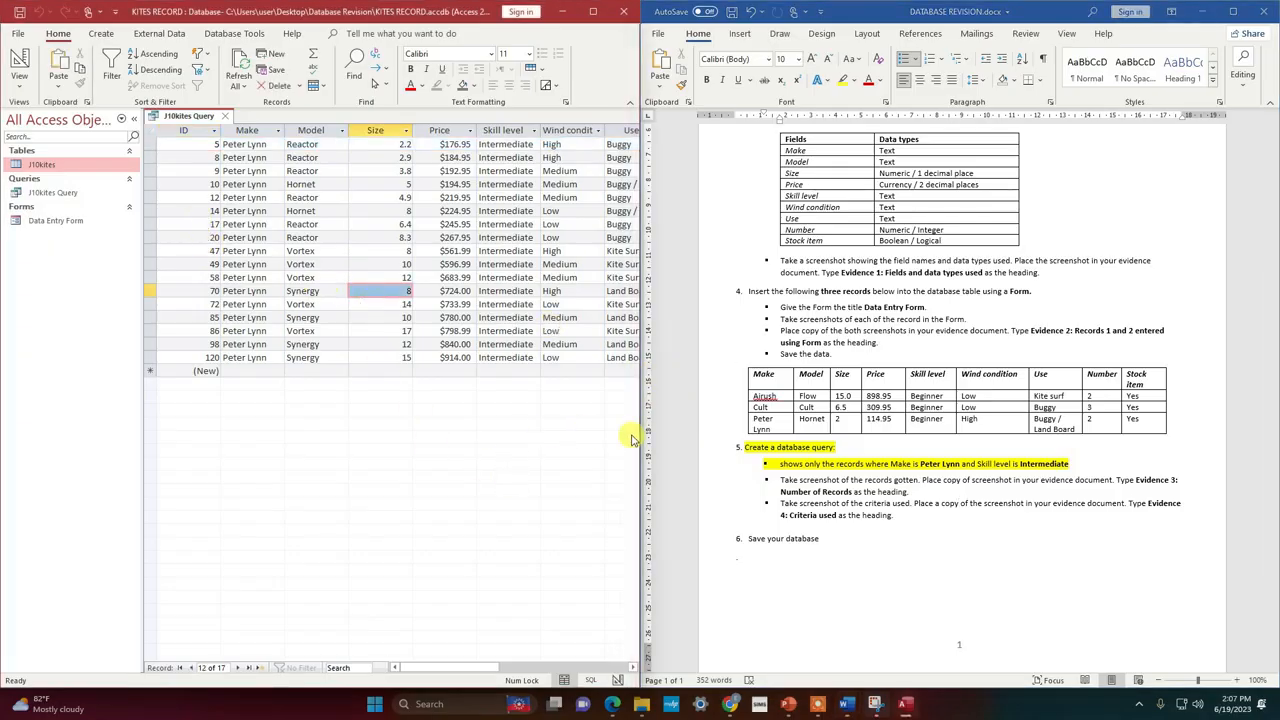
left_click_drag(640, 432, 865, 432)
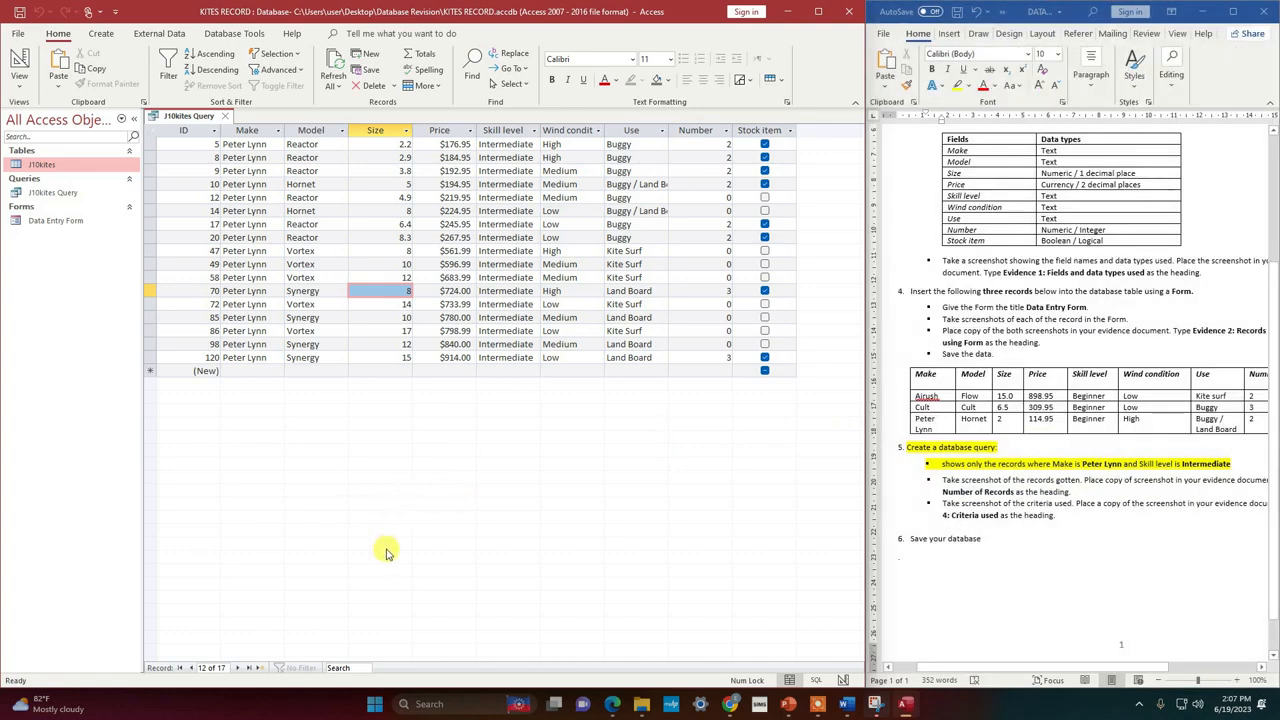
mouse_move(875, 704)
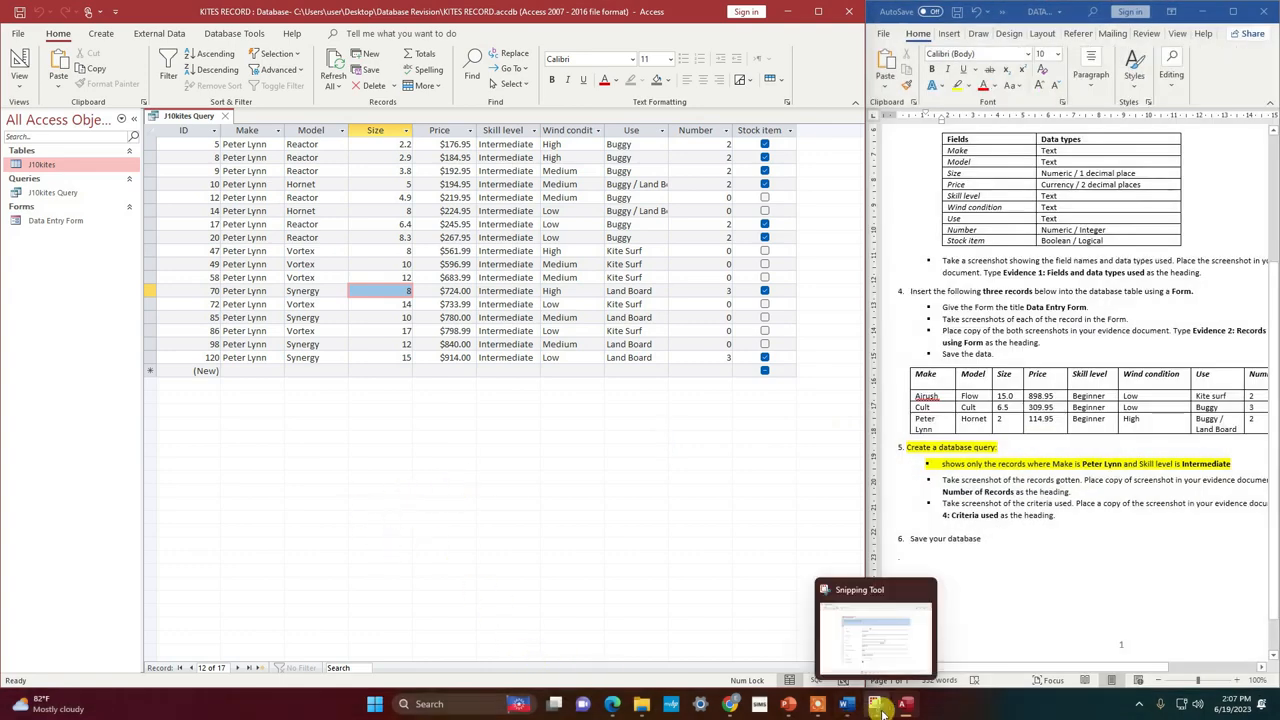
left_click(878, 656)
left_click(374, 189)
left_click_drag(140, 104, 797, 370)
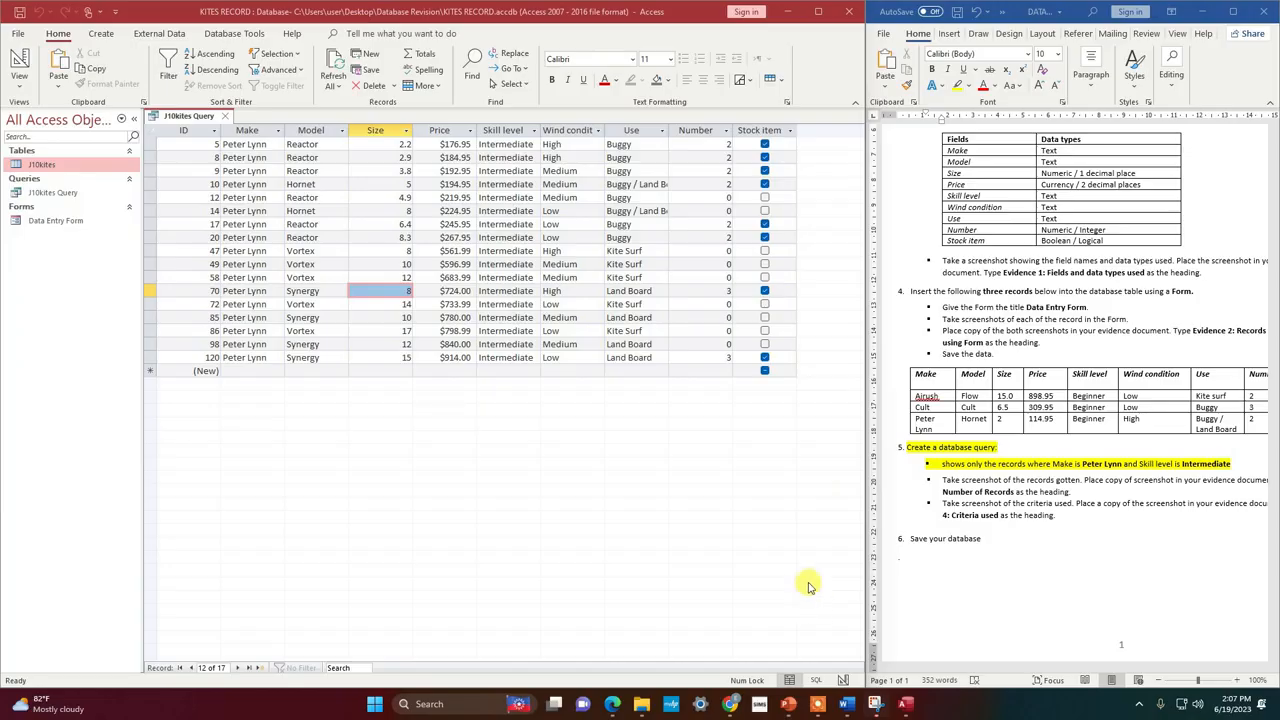
Switch to the Word evidence document and paste the records screenshot under the Evidence 3: Number of Record heading.
mouse_move(847, 703)
left_click(930, 662)
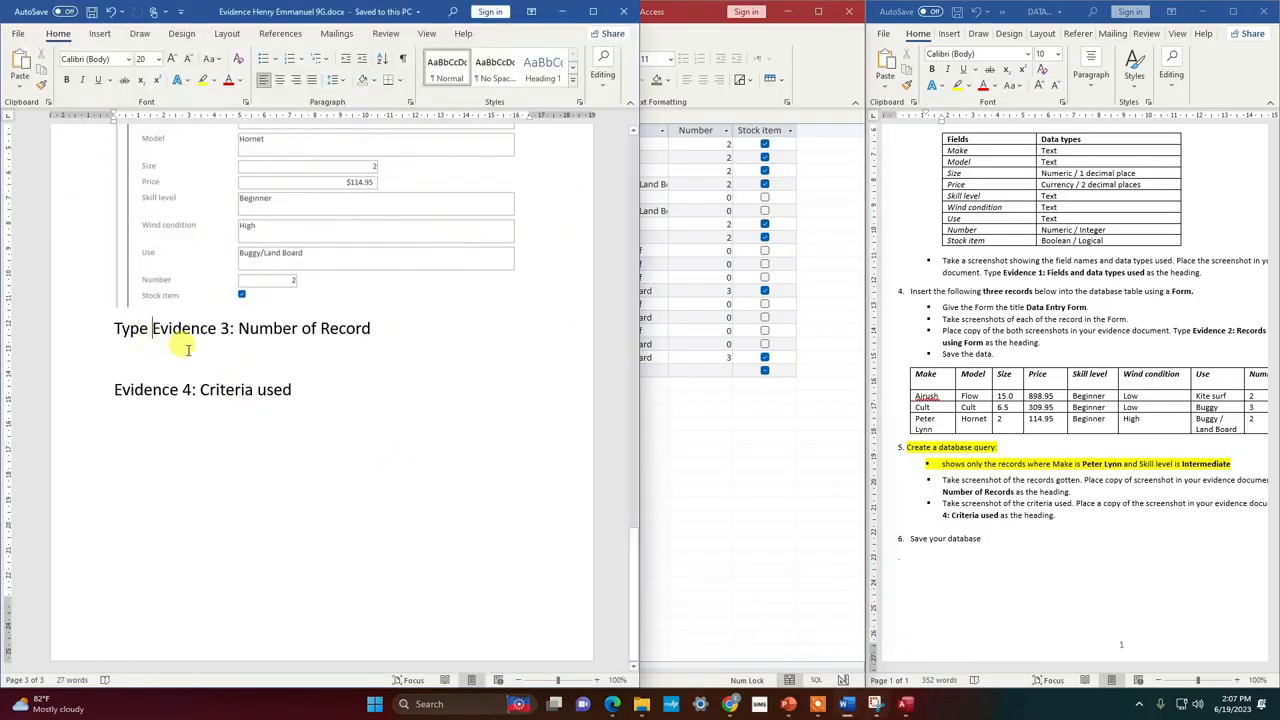
left_click(139, 350)
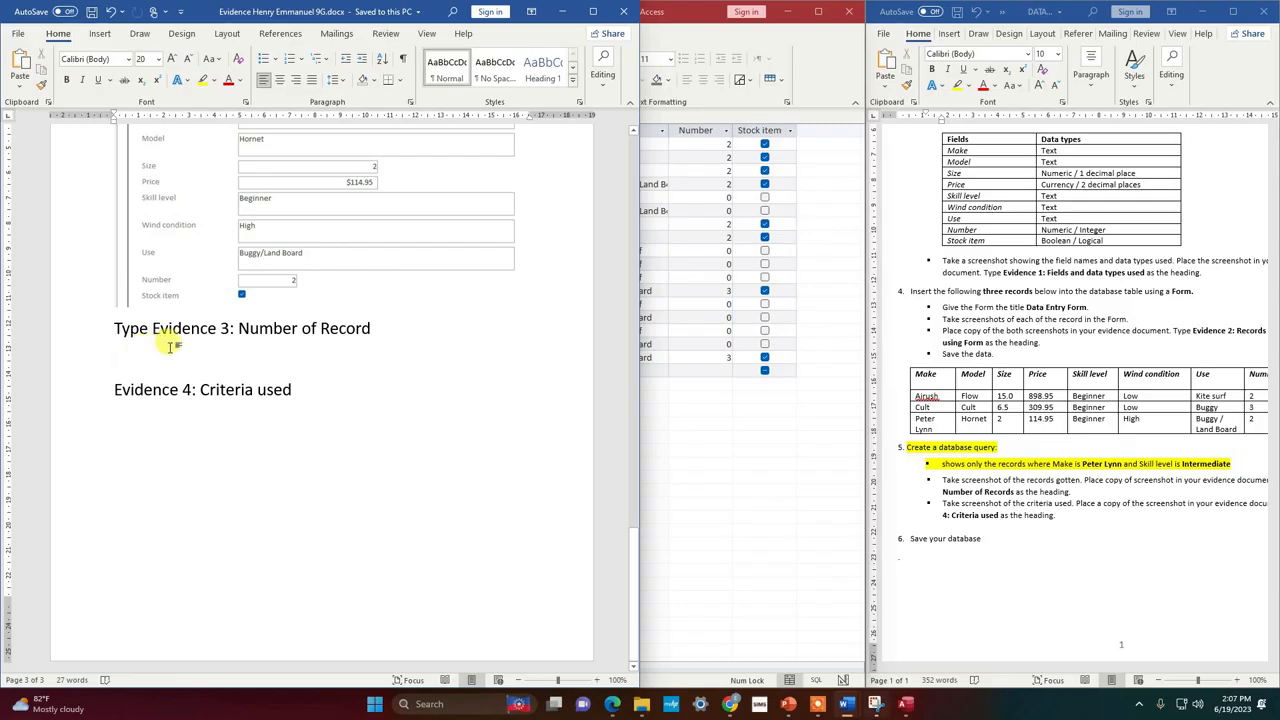
key("ctrl+v")
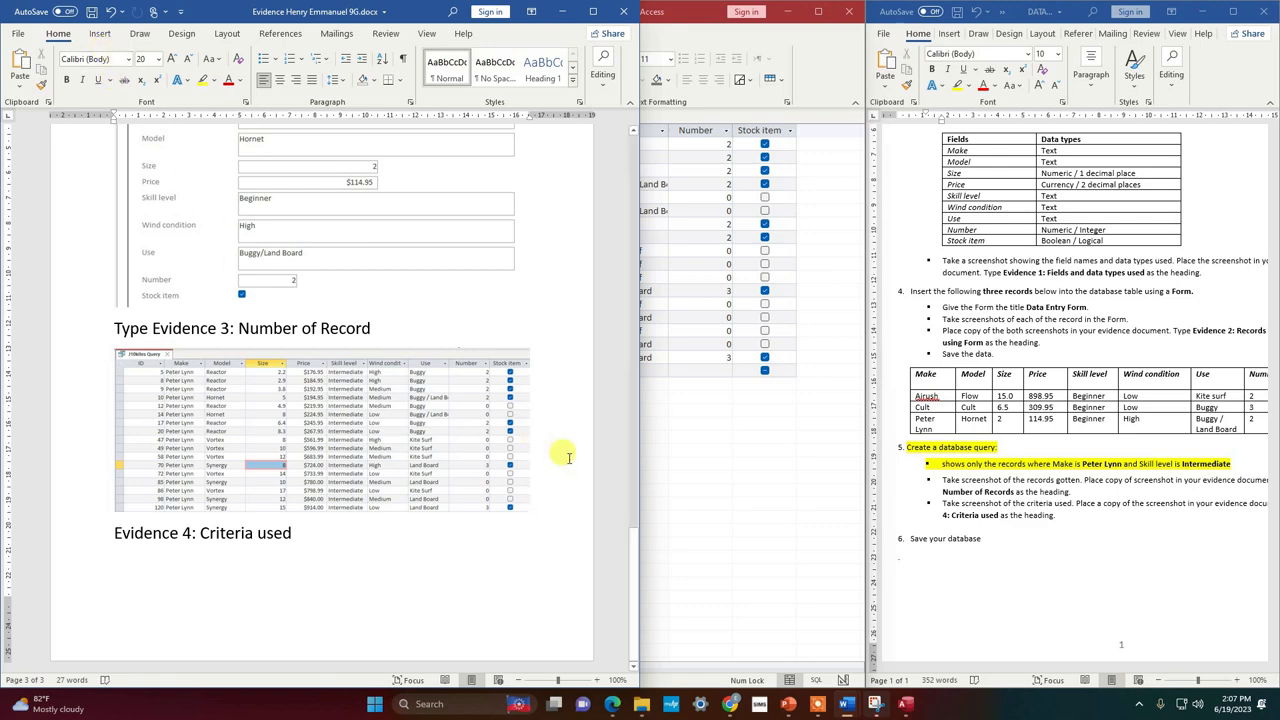
left_click(906, 708)
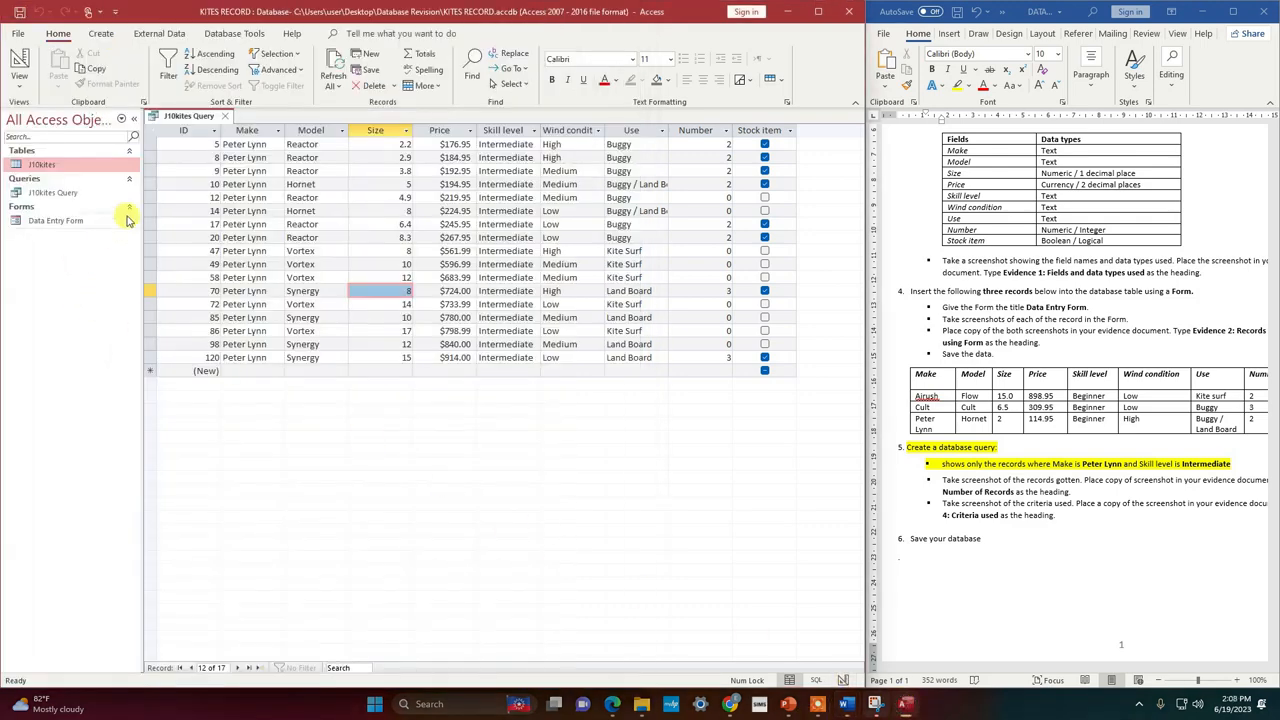
left_click(18, 62)
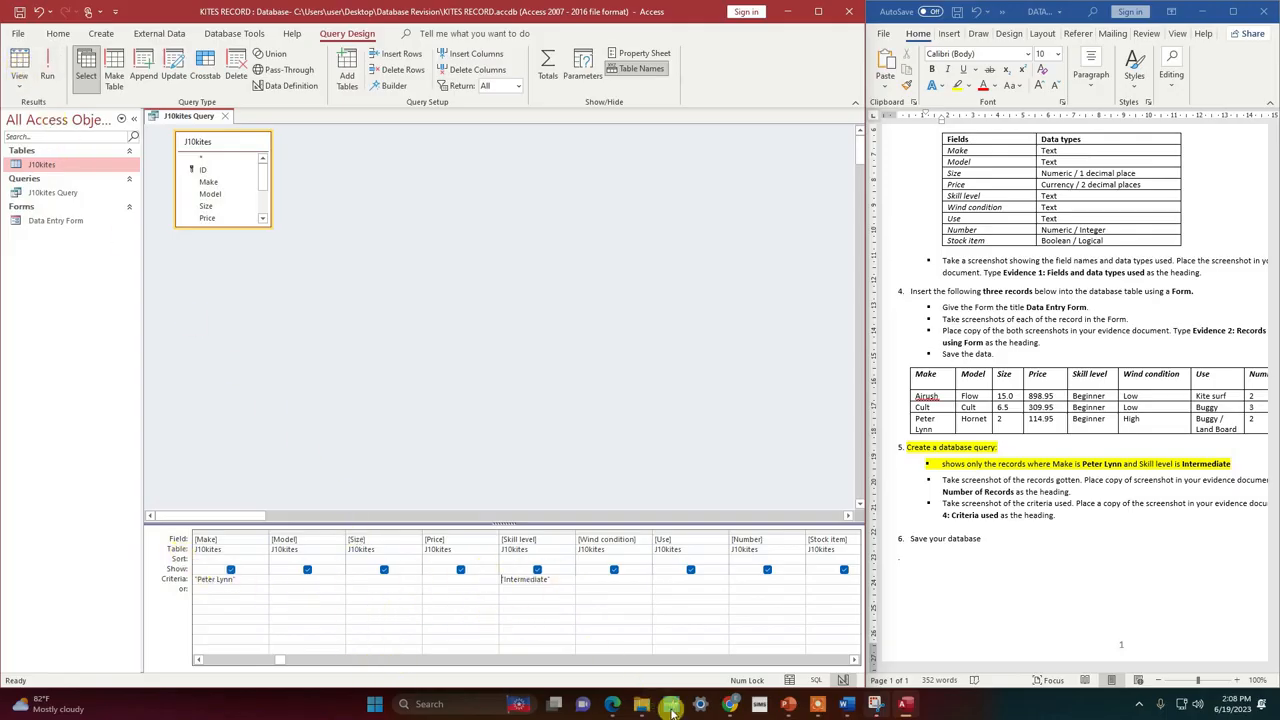
left_click(878, 706)
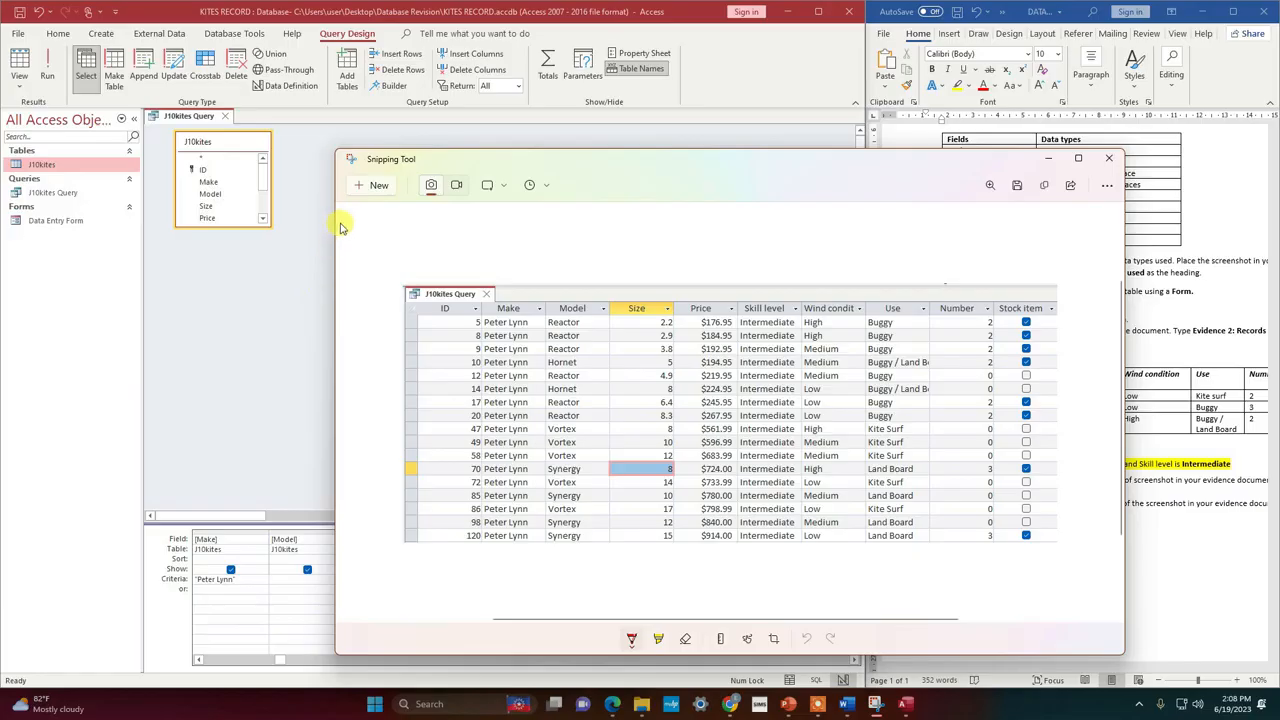
left_click(376, 188)
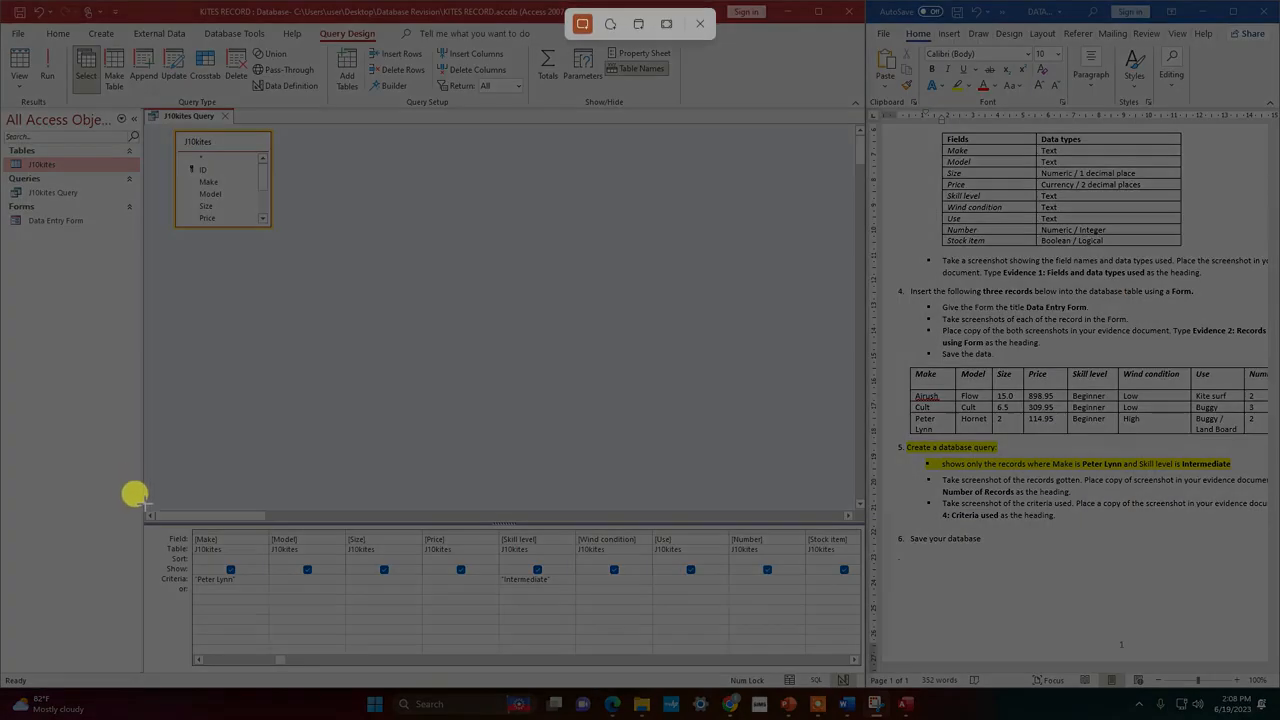
left_click_drag(145, 510, 572, 600)
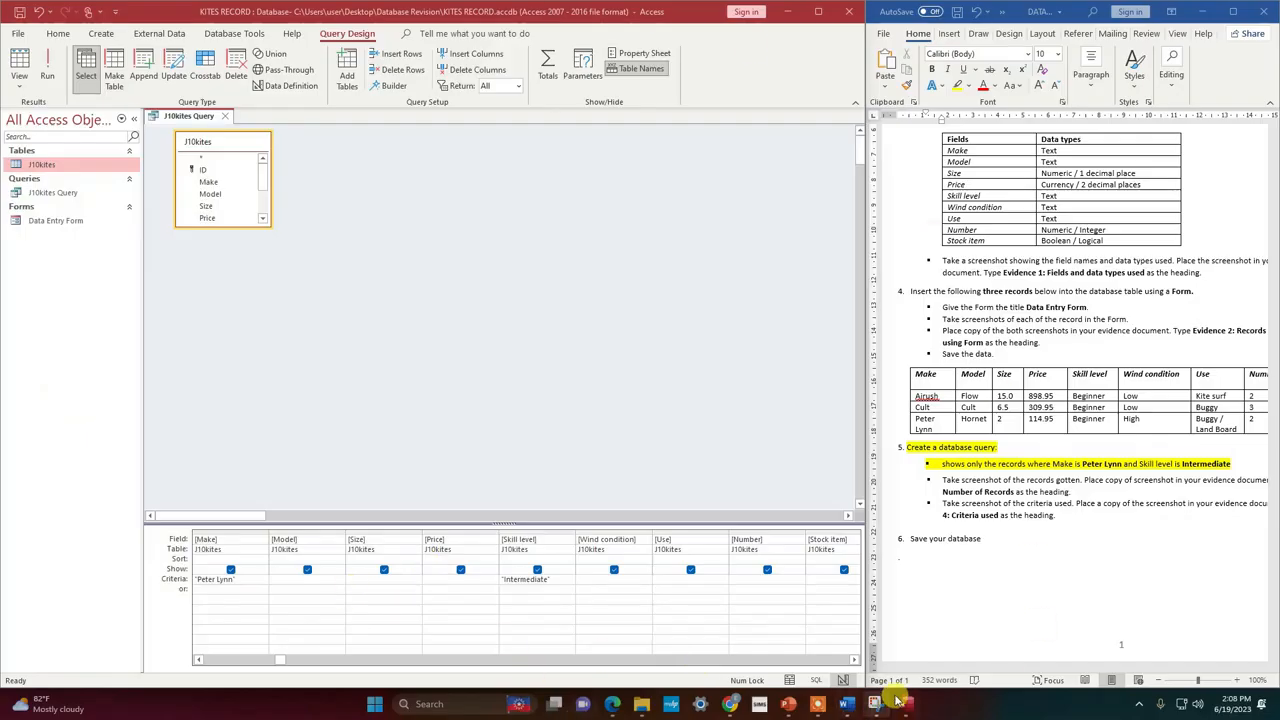
Paste the criteria screenshot under the Evidence 4: Criteria used heading in the Word evidence document.
mouse_move(876, 708)
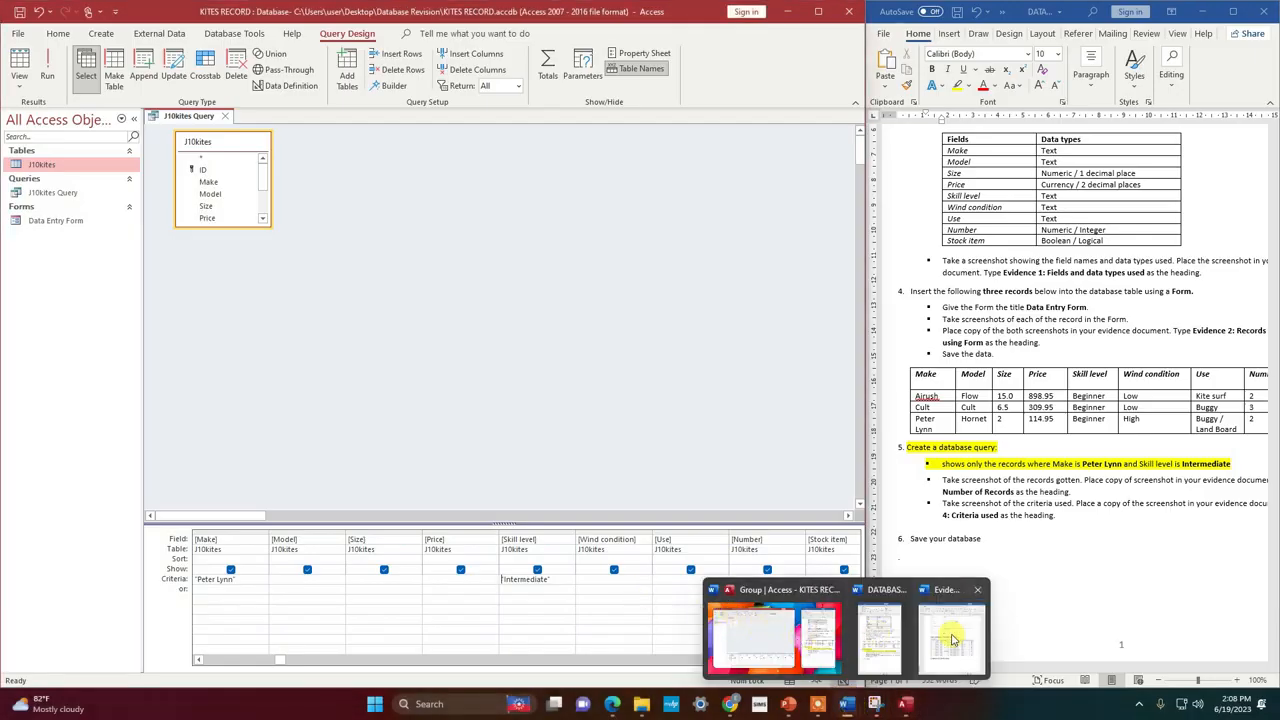
left_click(950, 632)
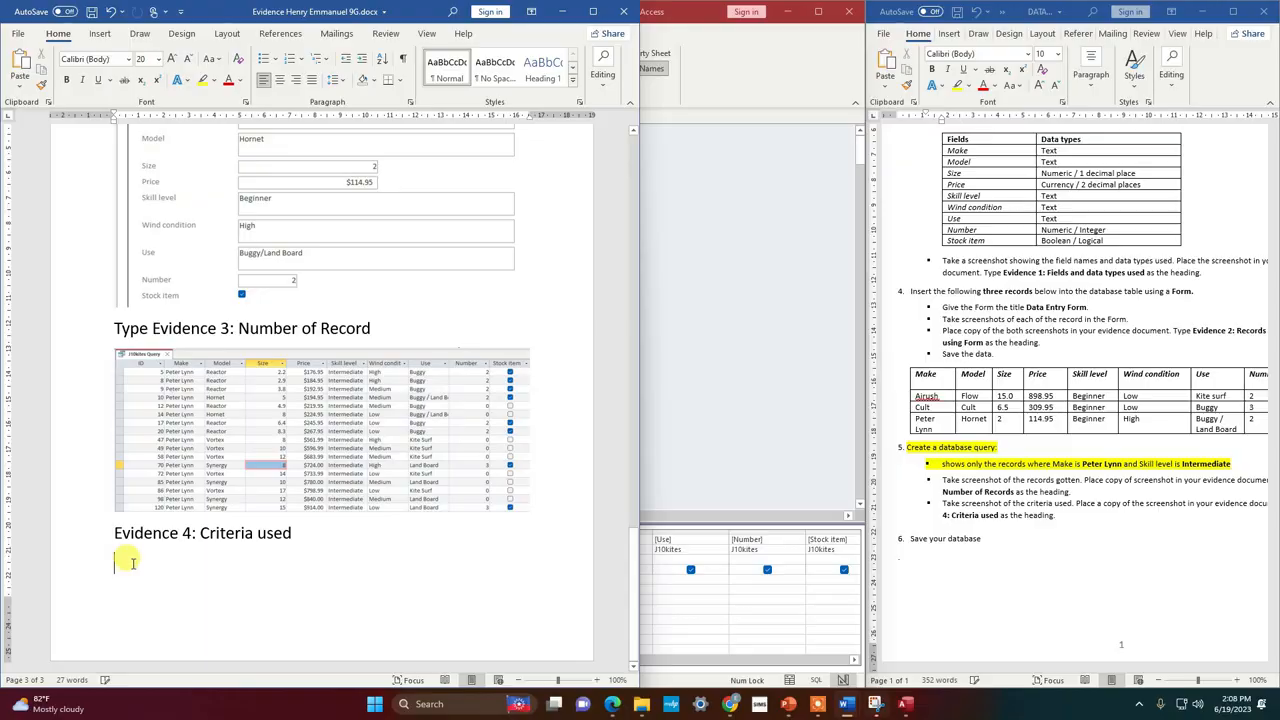
key("ctrl+v")
Slightly reduce the size of the first record's Data Entry Form picture under the Evidence 2 heading.
scroll(300, 432, "down", 3)
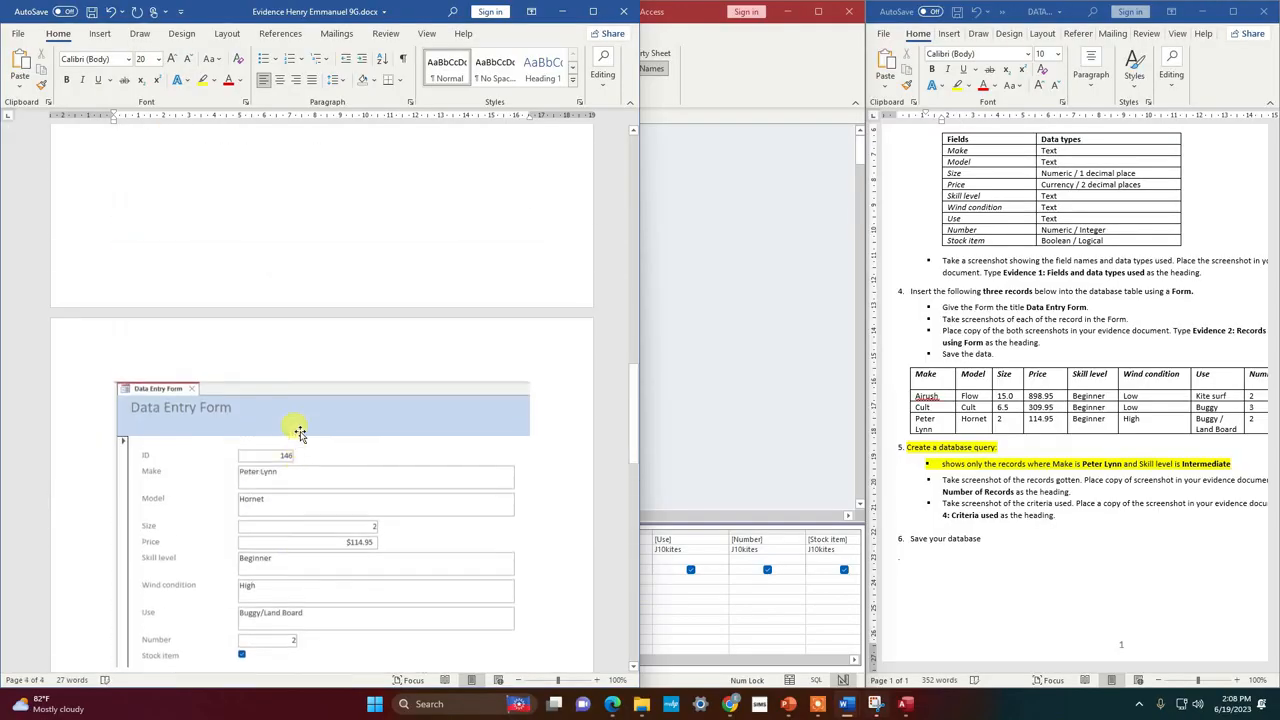
scroll(288, 450, "down", 4)
scroll(290, 440, "up", 5)
scroll(290, 436, "up", 15)
left_click(349, 514)
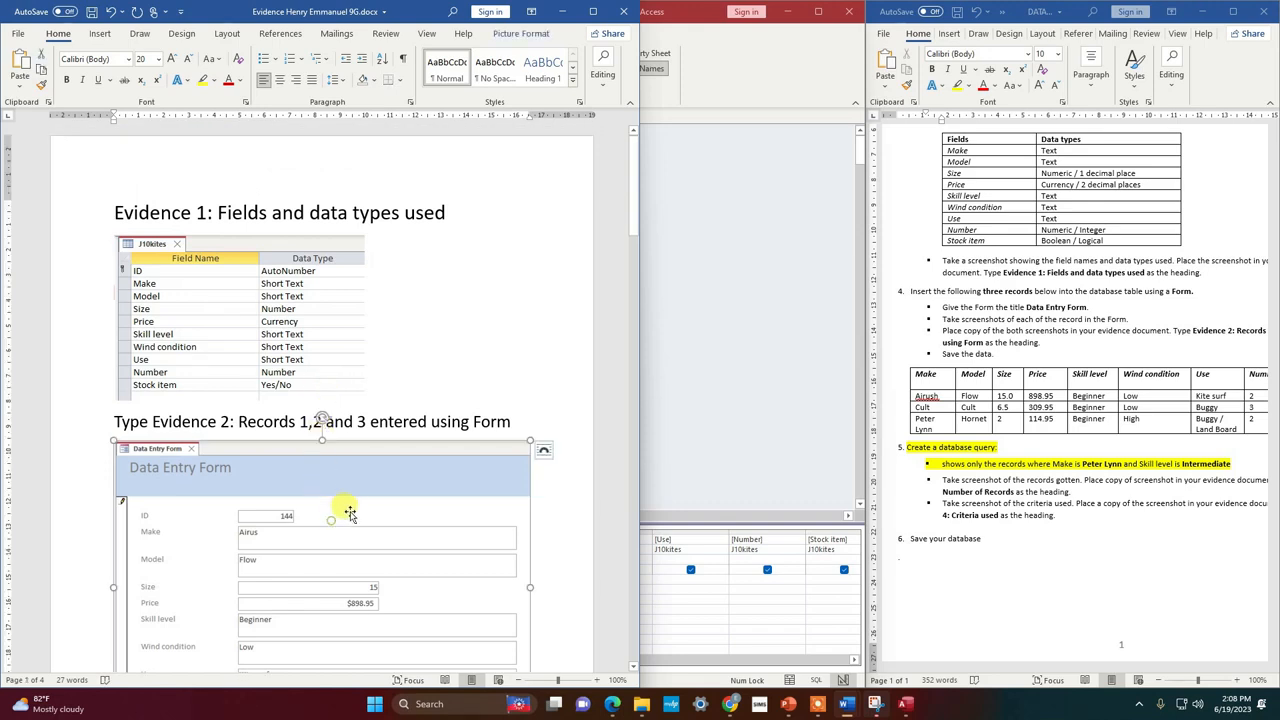
scroll(349, 514, "down", 9)
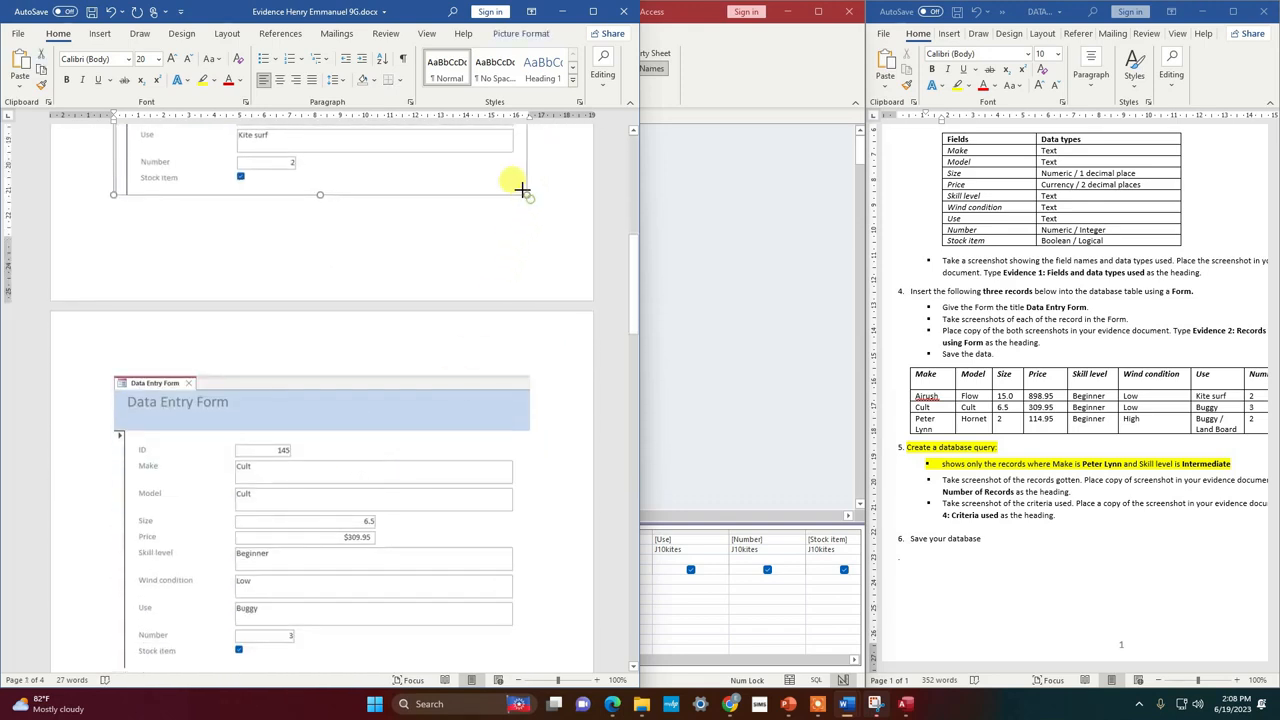
scroll(515, 200, "down", 10)
Shrink the second record's Data Entry Form picture, the Cult kite, and reduce its height a little further.
scroll(495, 247, "up", 5)
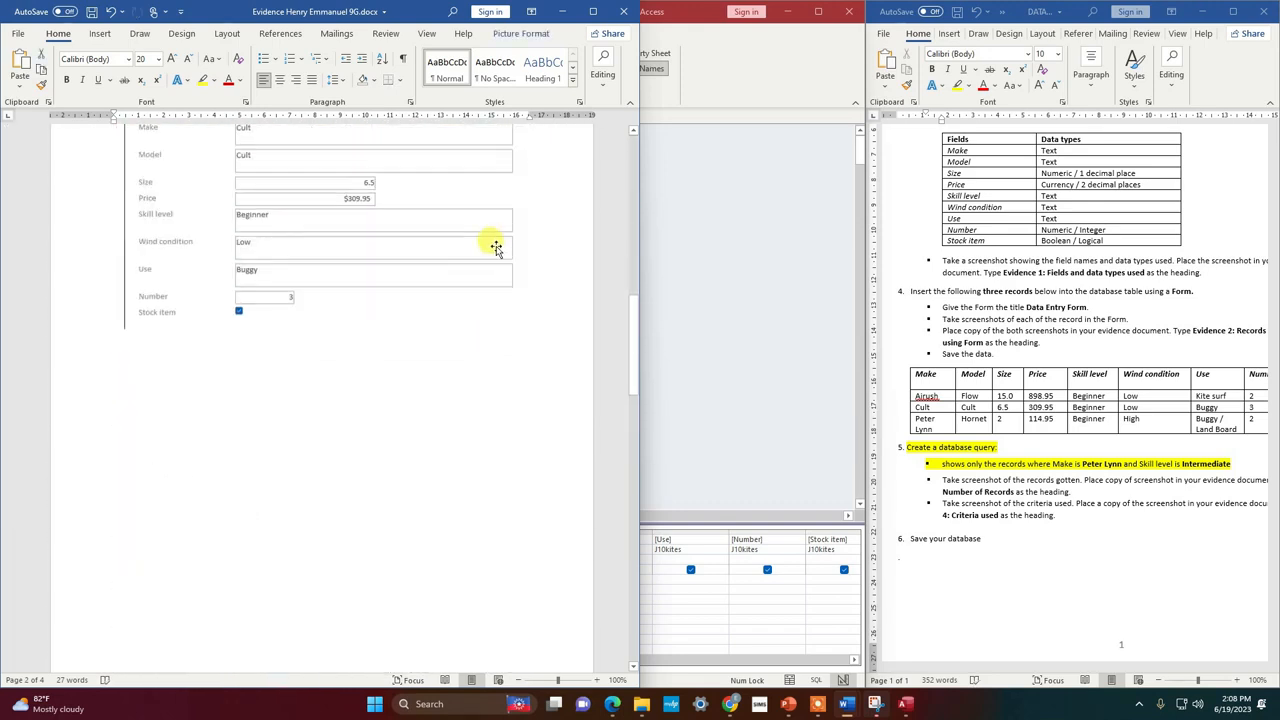
left_click_drag(634, 337, 634, 322)
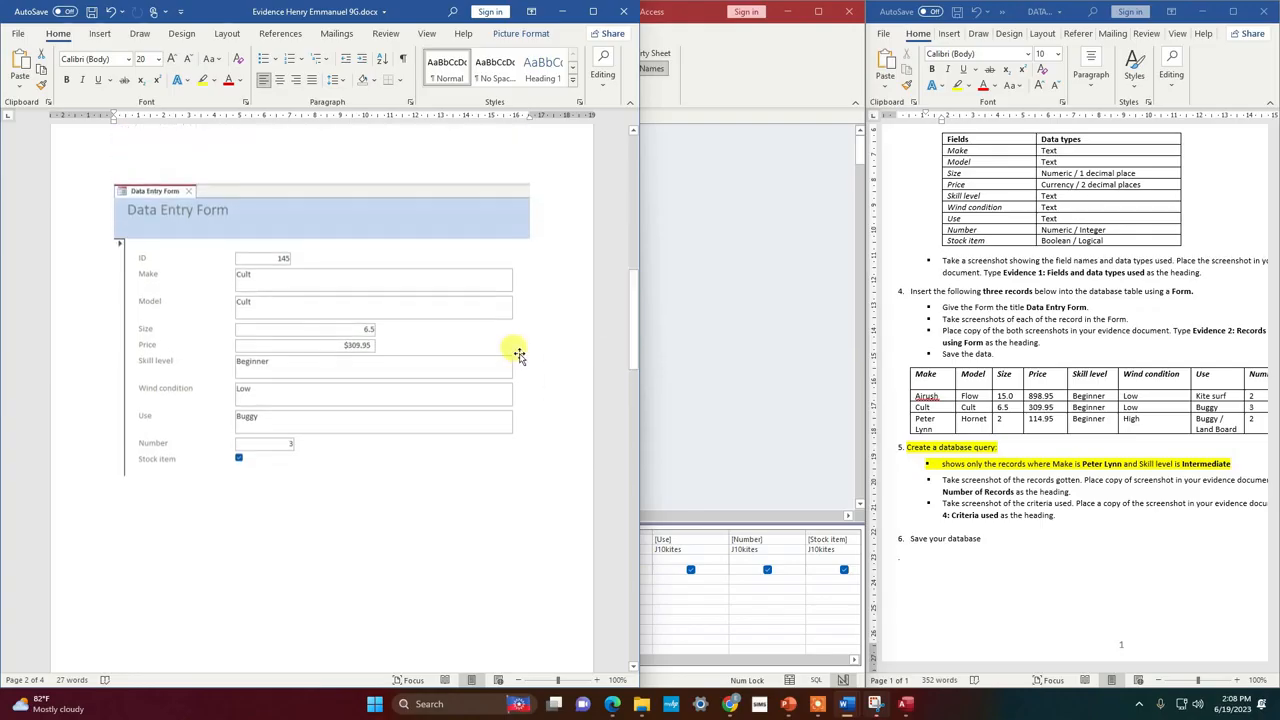
left_click(518, 355)
left_click_drag(527, 478, 487, 444)
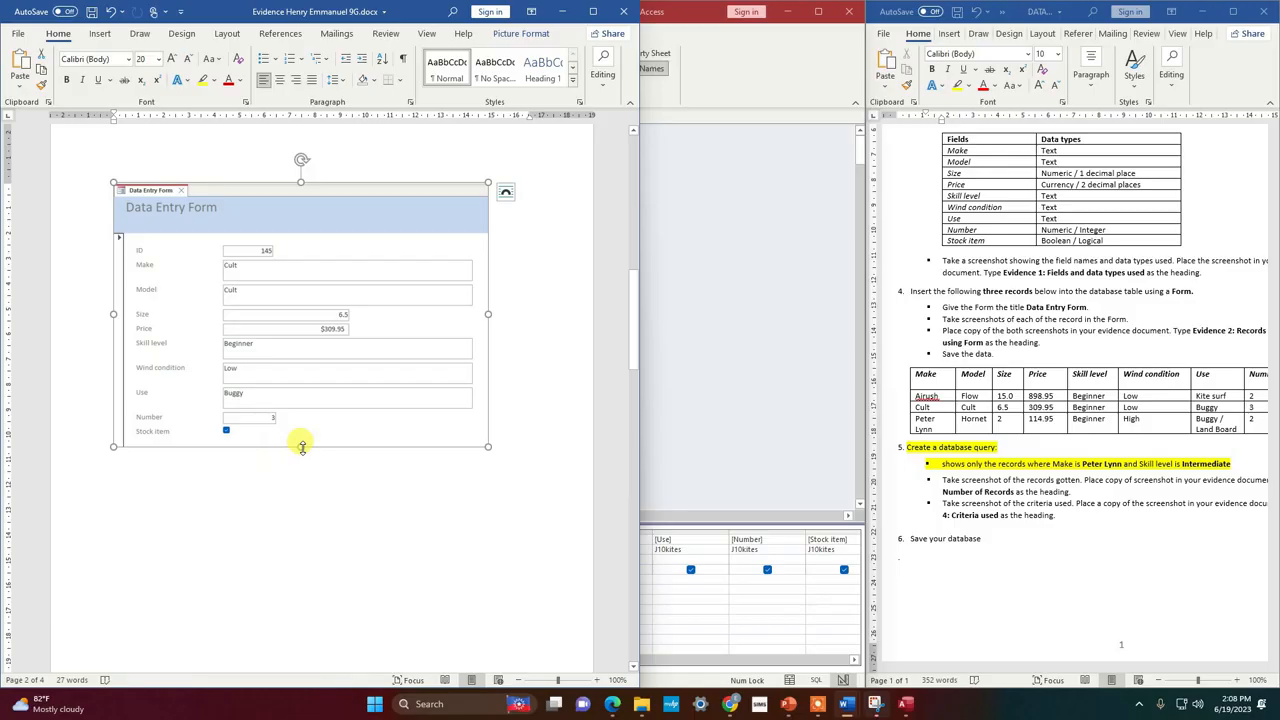
left_click_drag(302, 446, 300, 428)
Shrink the third record's Data Entry Form picture, the Hornet kite, and save the evidence document.
left_click_drag(634, 383, 574, 451)
left_click(517, 443)
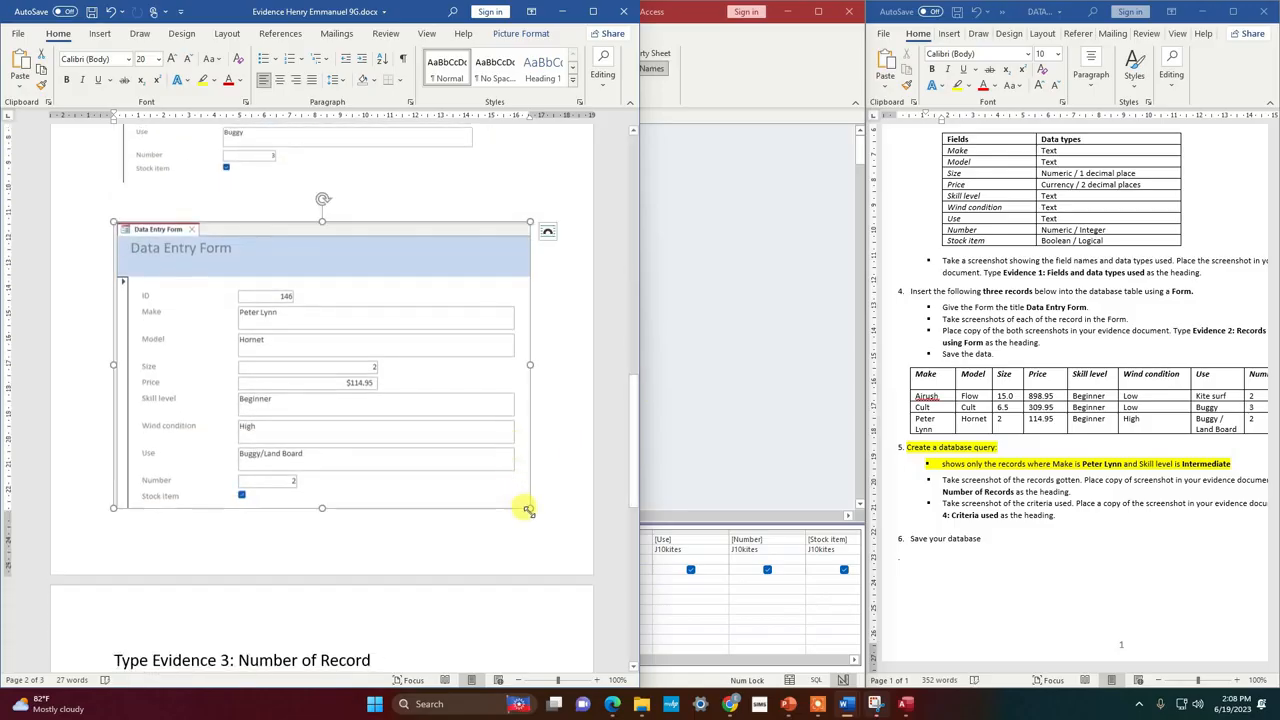
left_click_drag(528, 510, 510, 490)
left_click_drag(634, 443, 603, 514)
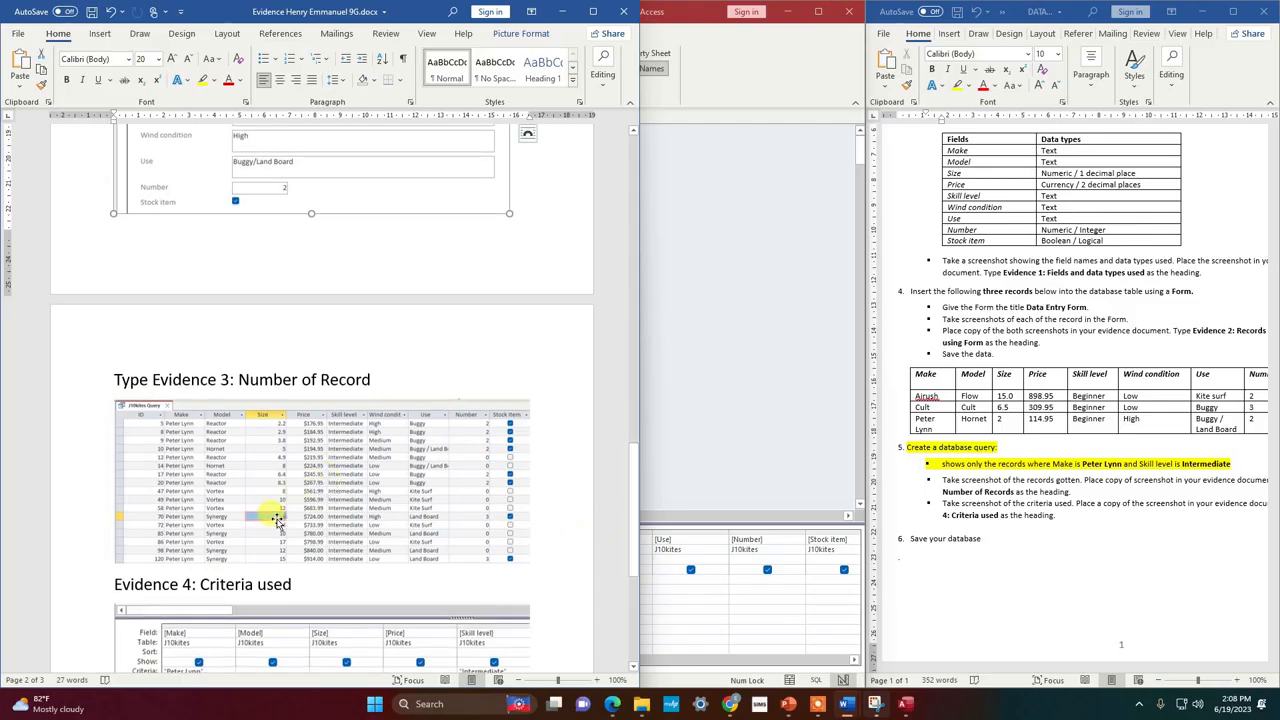
left_click_drag(633, 505, 622, 600)
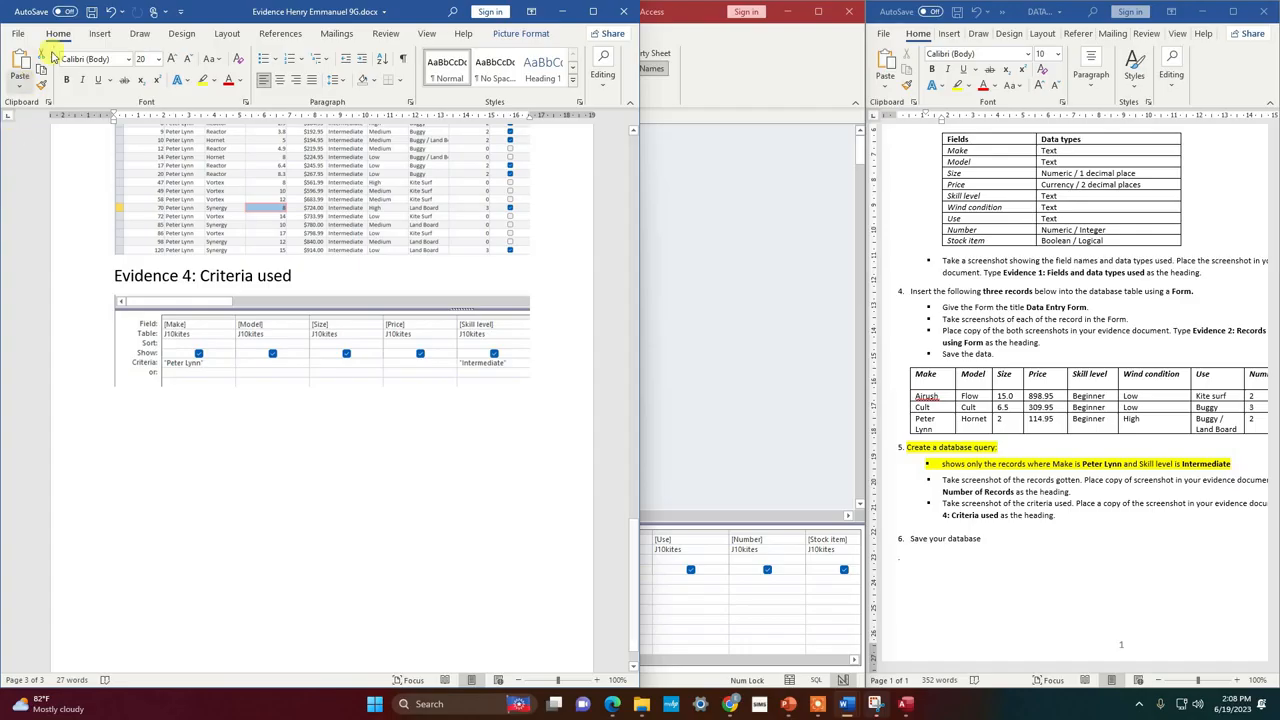
left_click(91, 12)
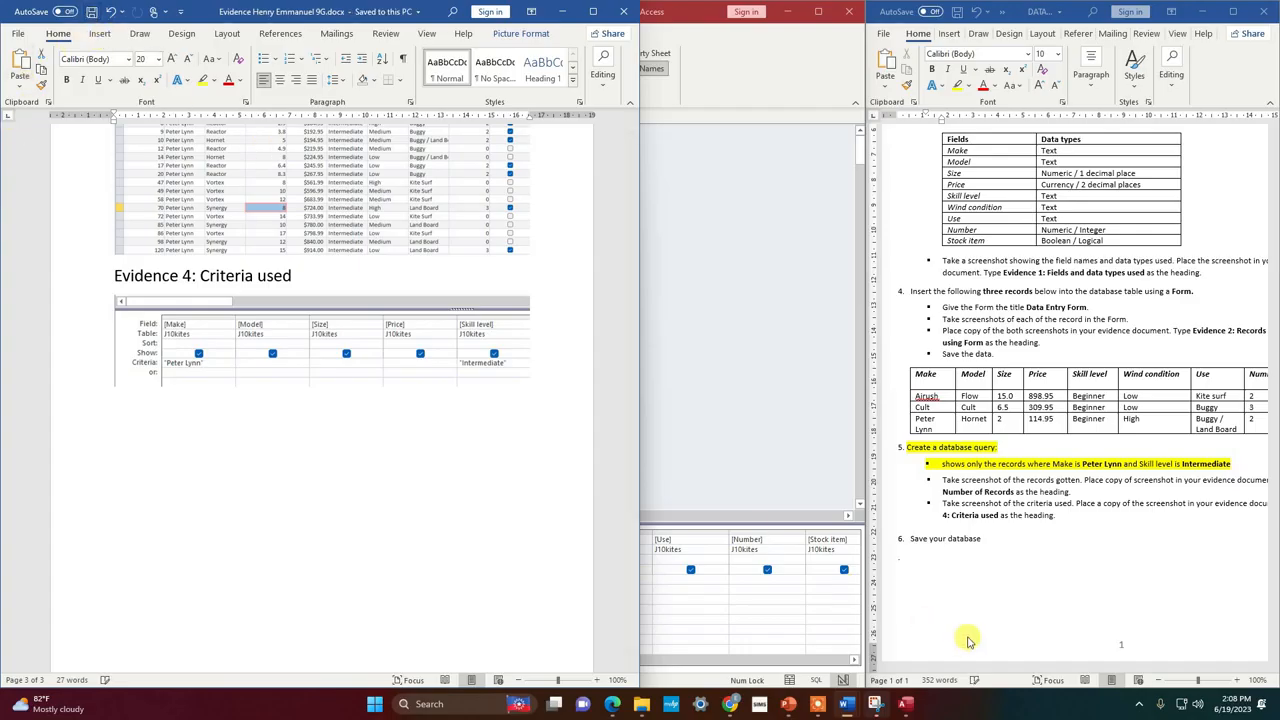
Switch to Access, run the J10kites Query, and create a report from its results.
scroll(1066, 545, "down", 1)
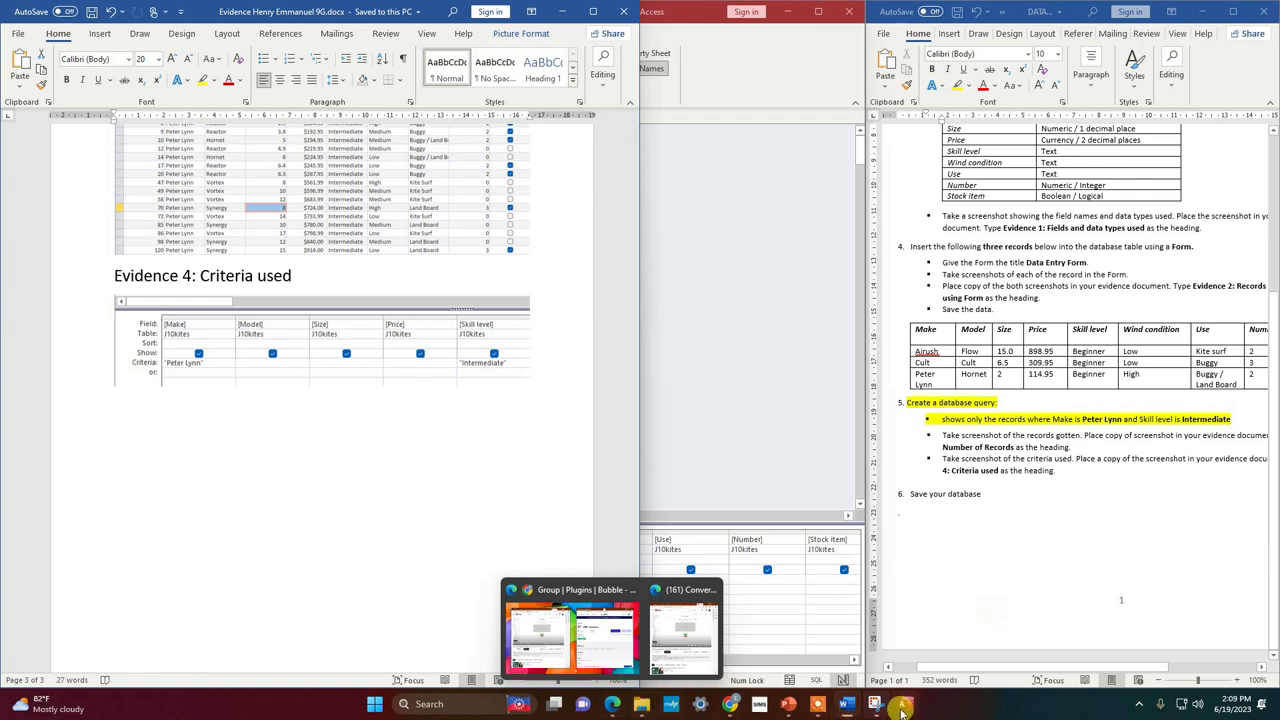
mouse_move(902, 697)
left_click(953, 645)
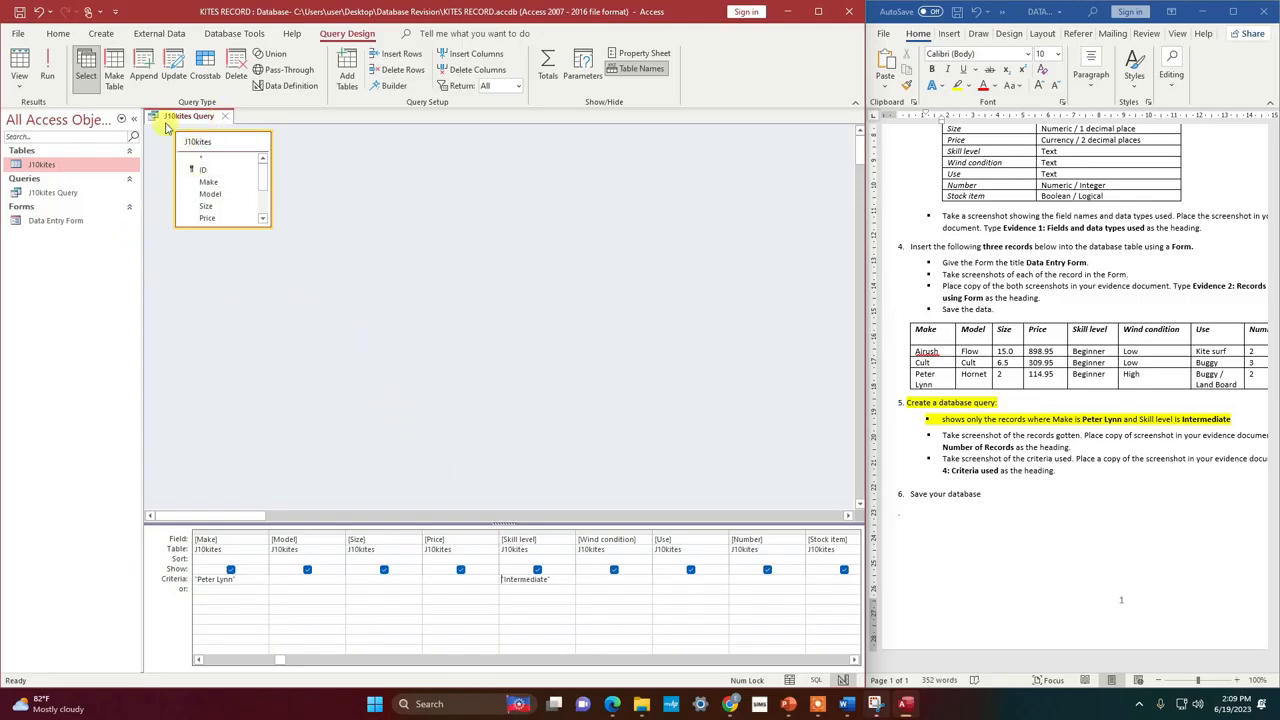
left_click(47, 68)
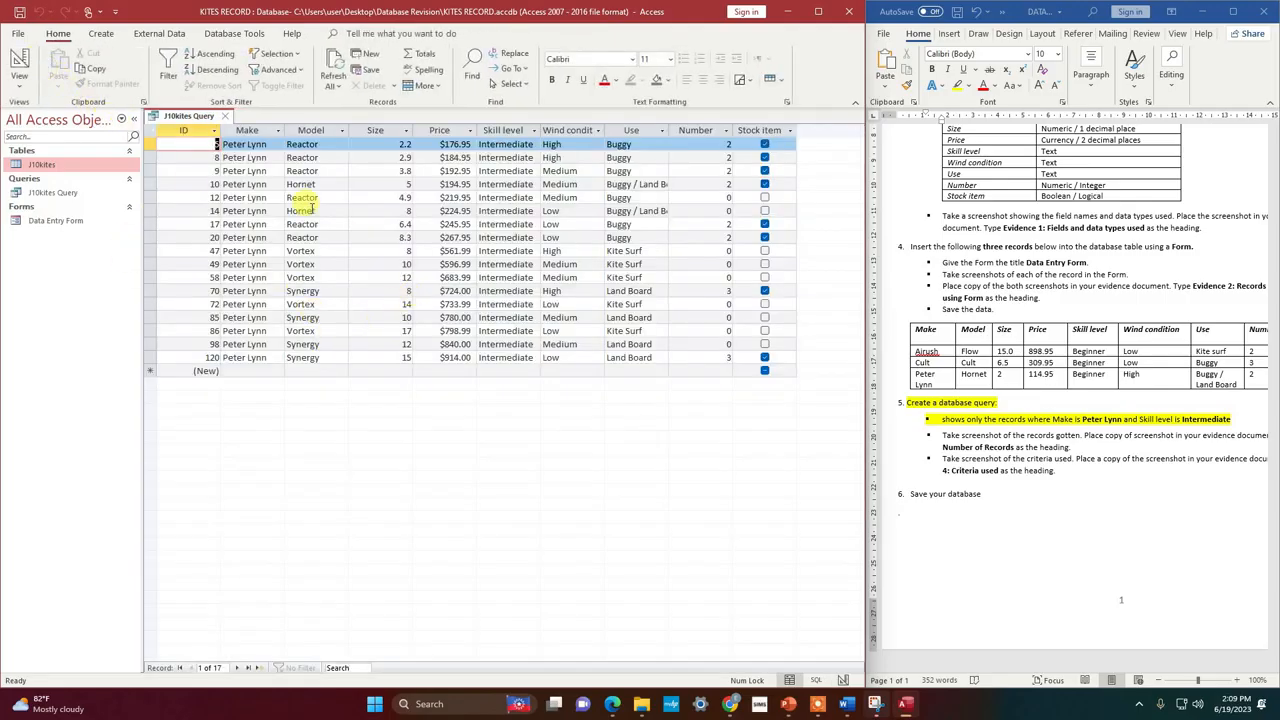
left_click(102, 34)
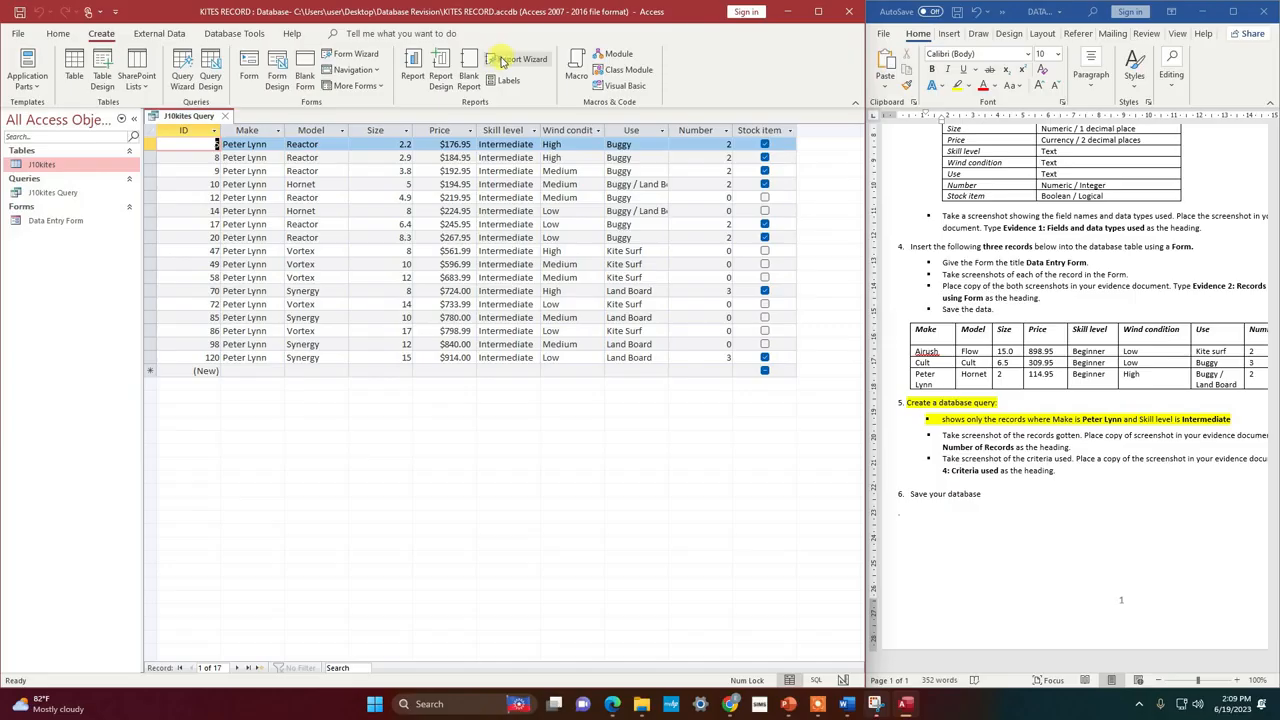
left_click(412, 68)
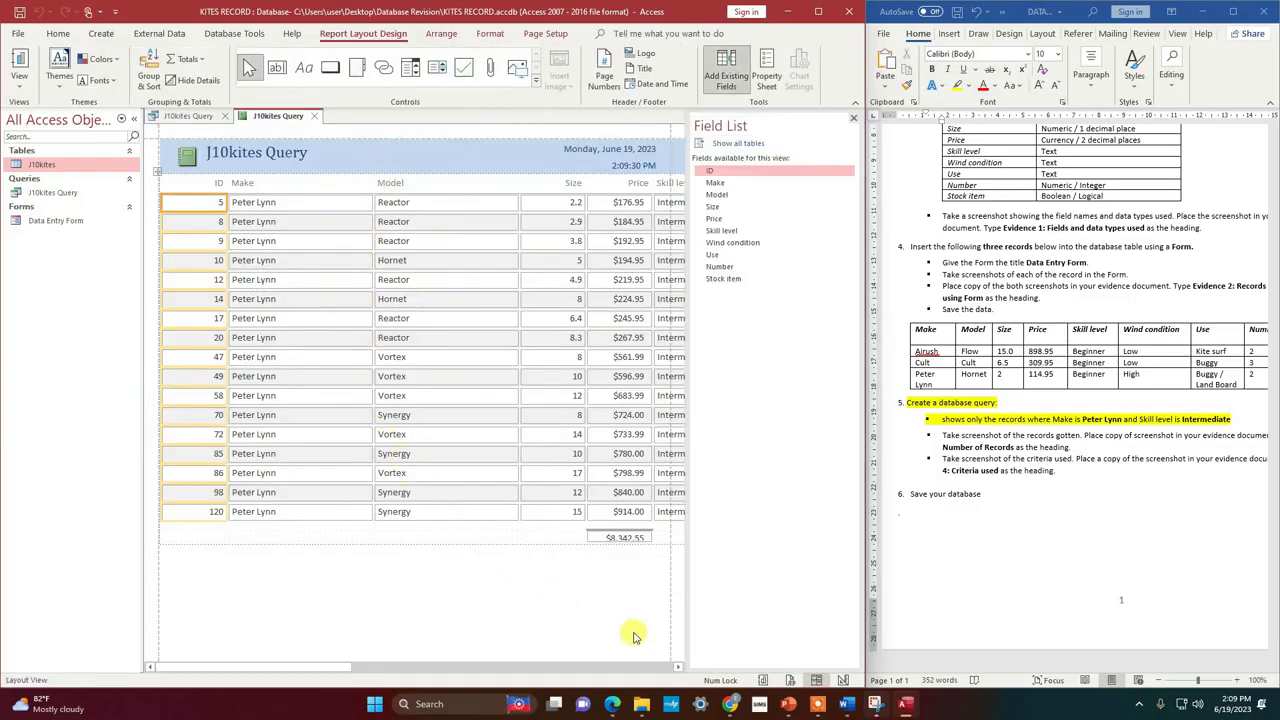
left_click_drag(336, 672, 270, 676)
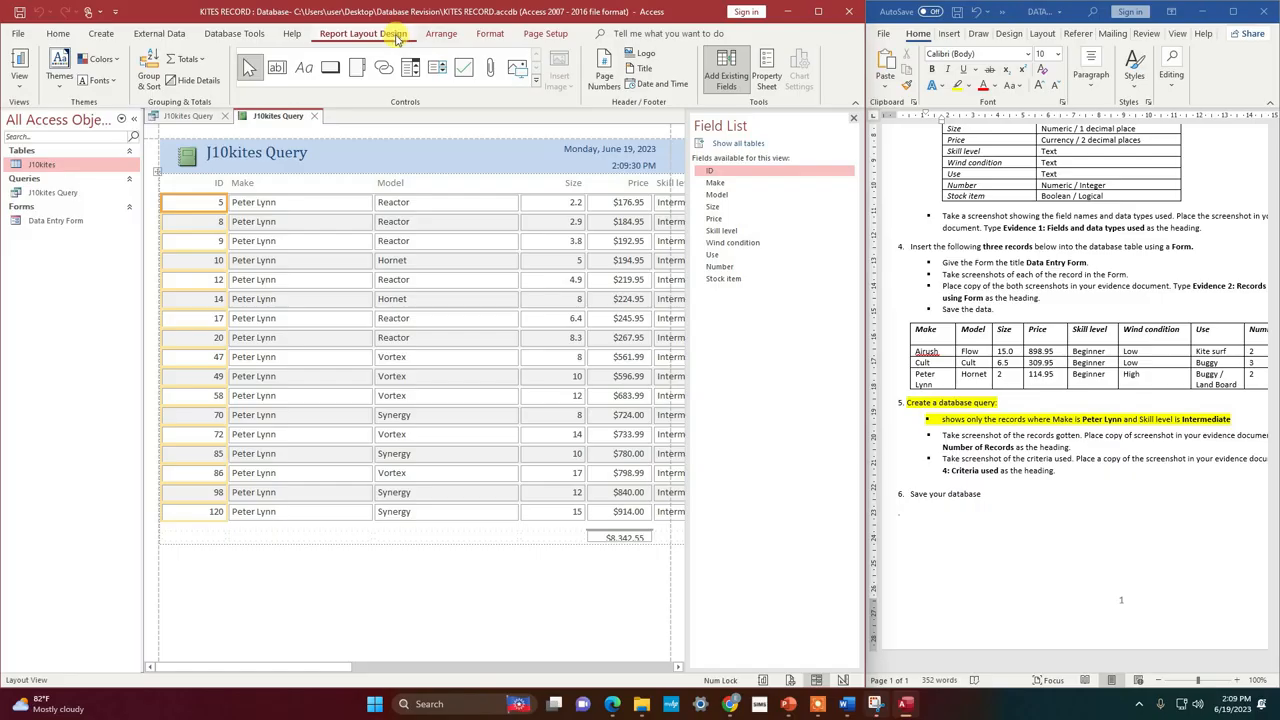
Set the J10kites Query report's page orientation to landscape and view its remaining columns.
left_click(450, 37)
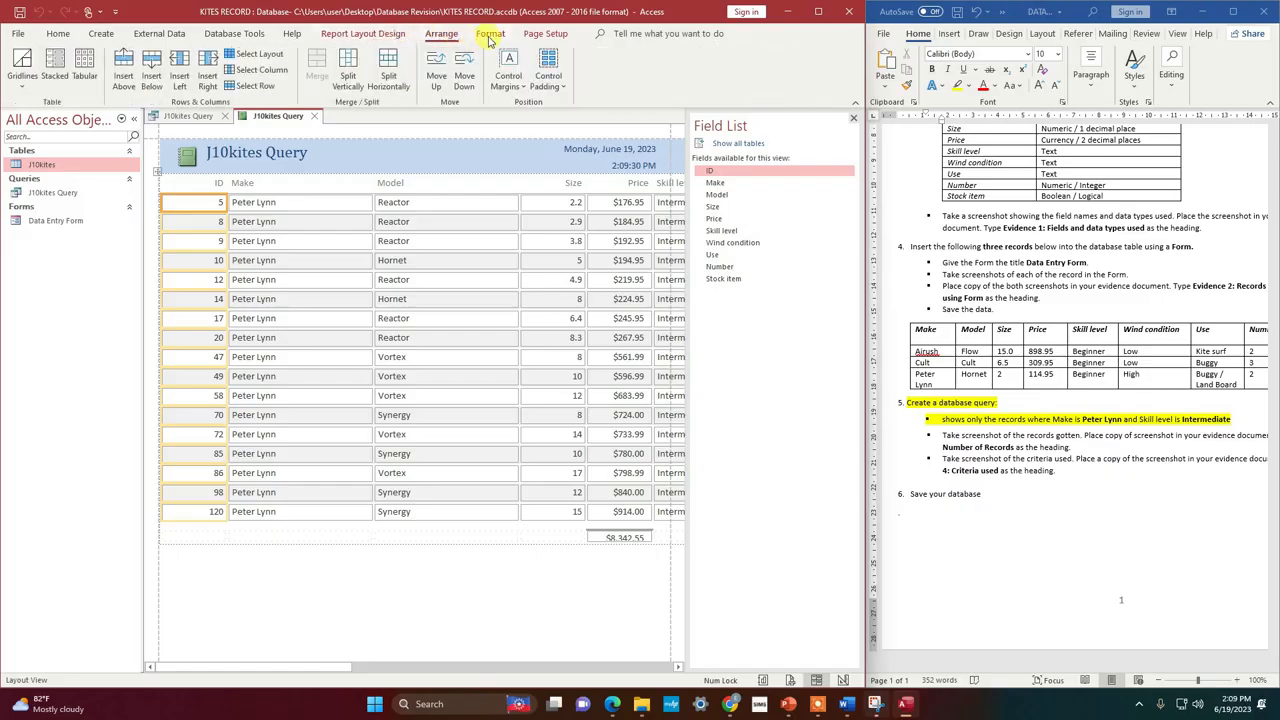
left_click(490, 38)
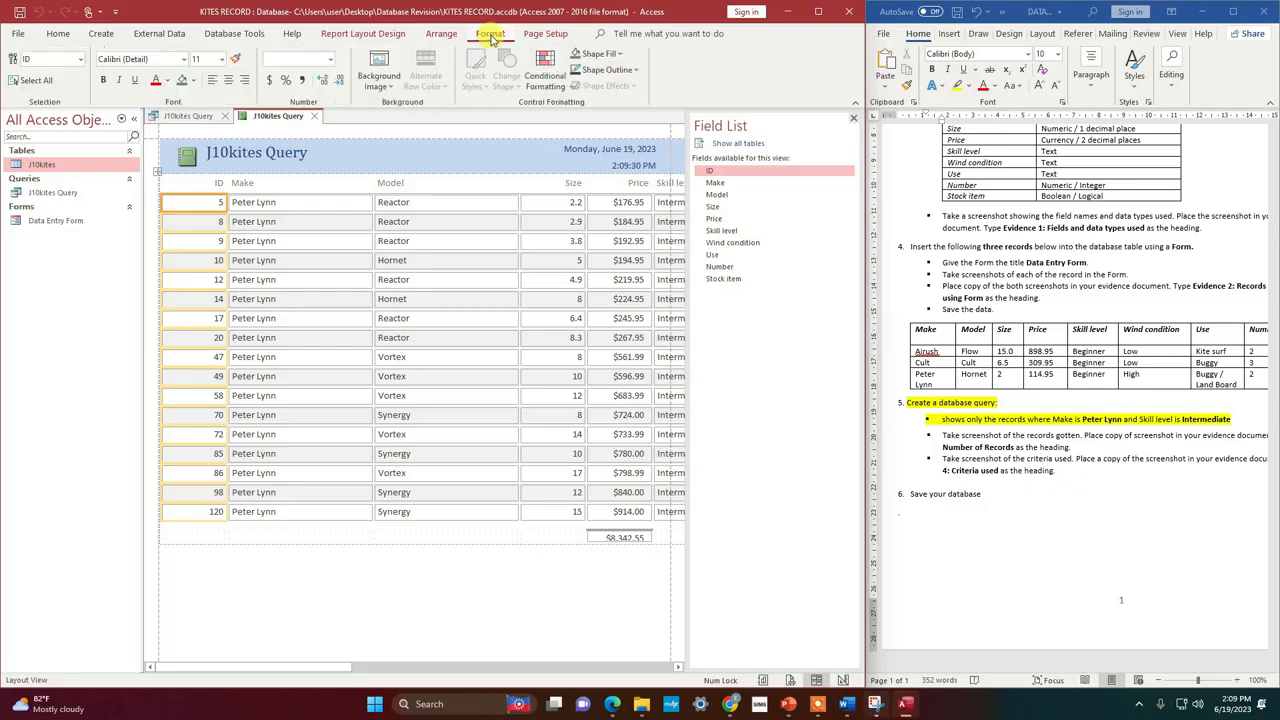
left_click(530, 38)
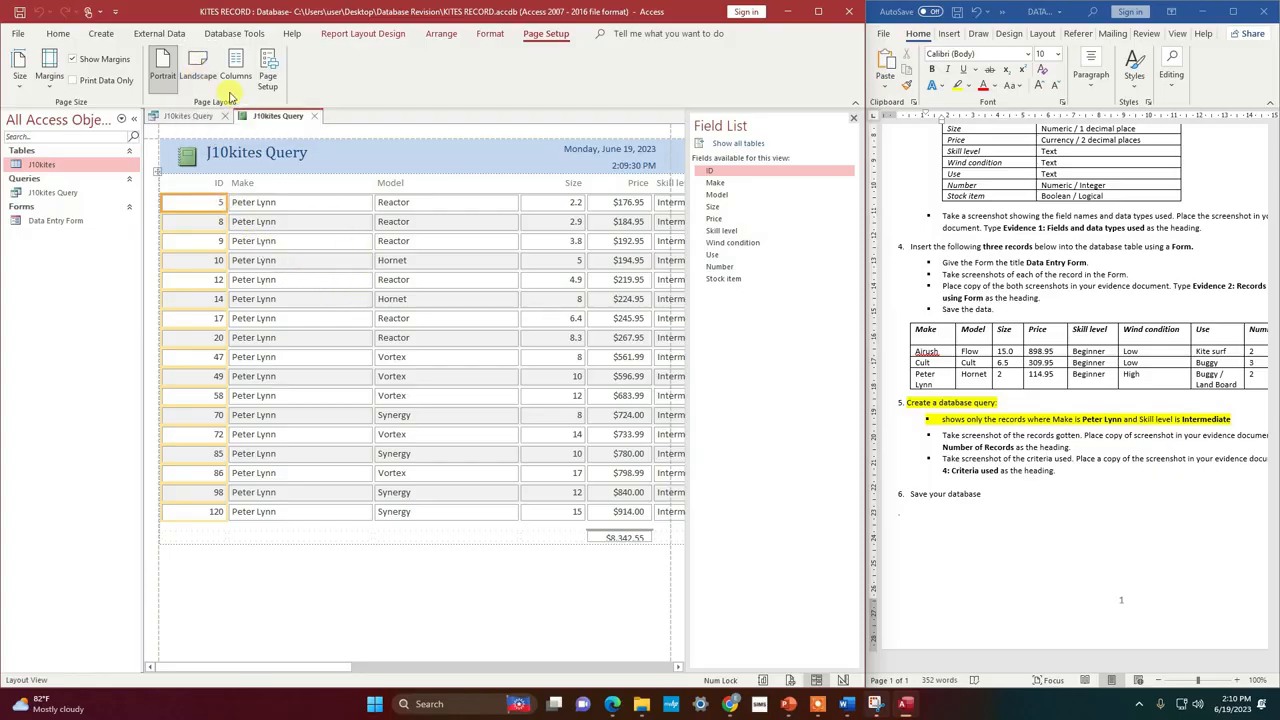
left_click(200, 65)
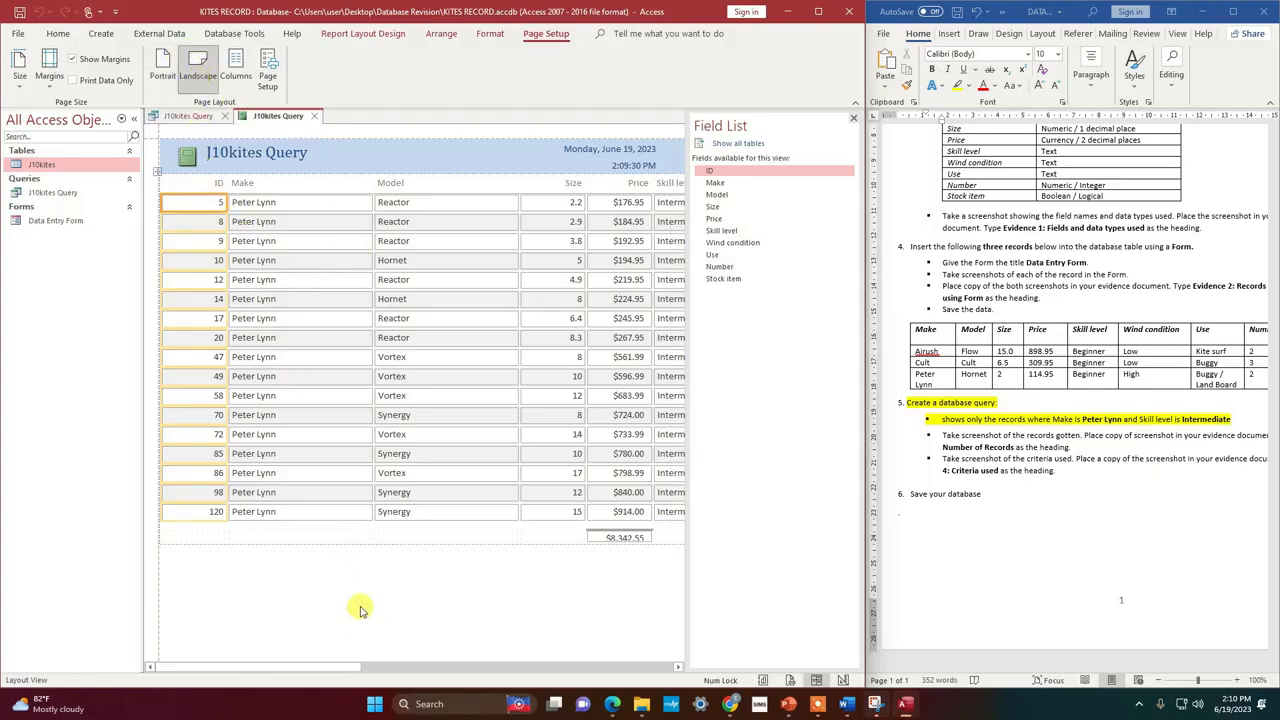
left_click_drag(323, 668, 442, 686)
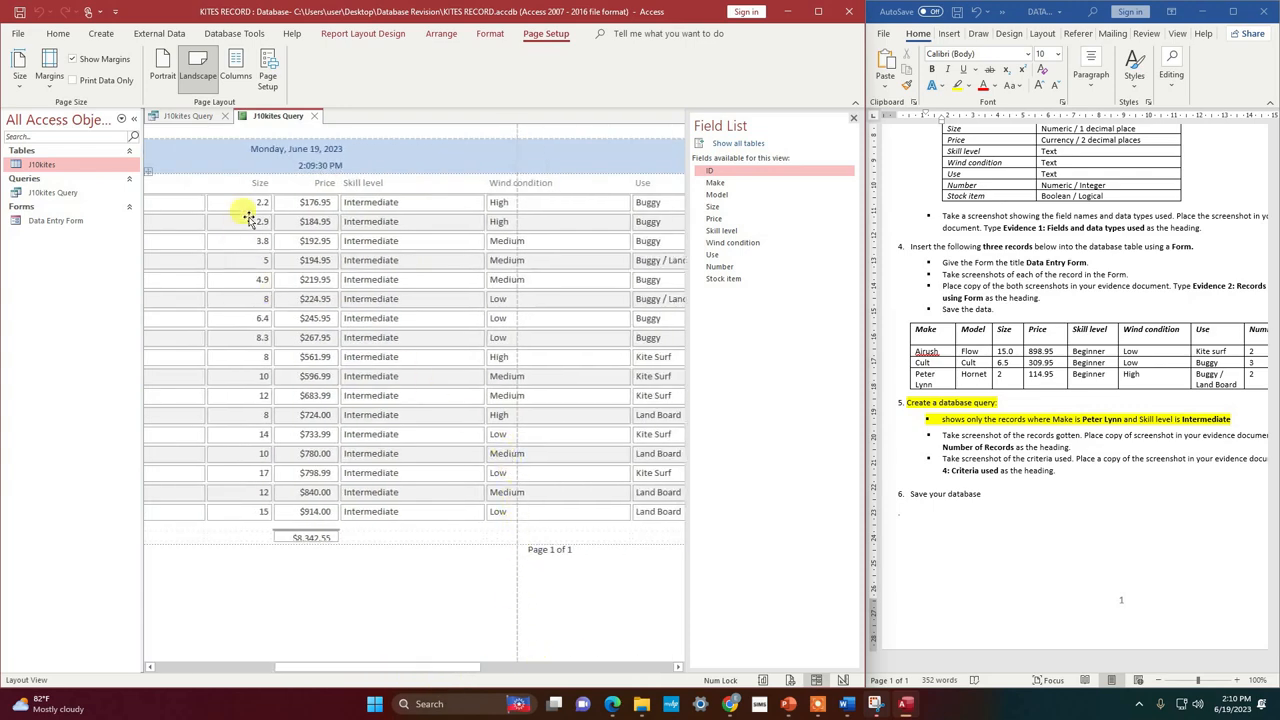
Try portrait orientation for the report, restore landscape, and check how the columns fit the page.
left_click(163, 68)
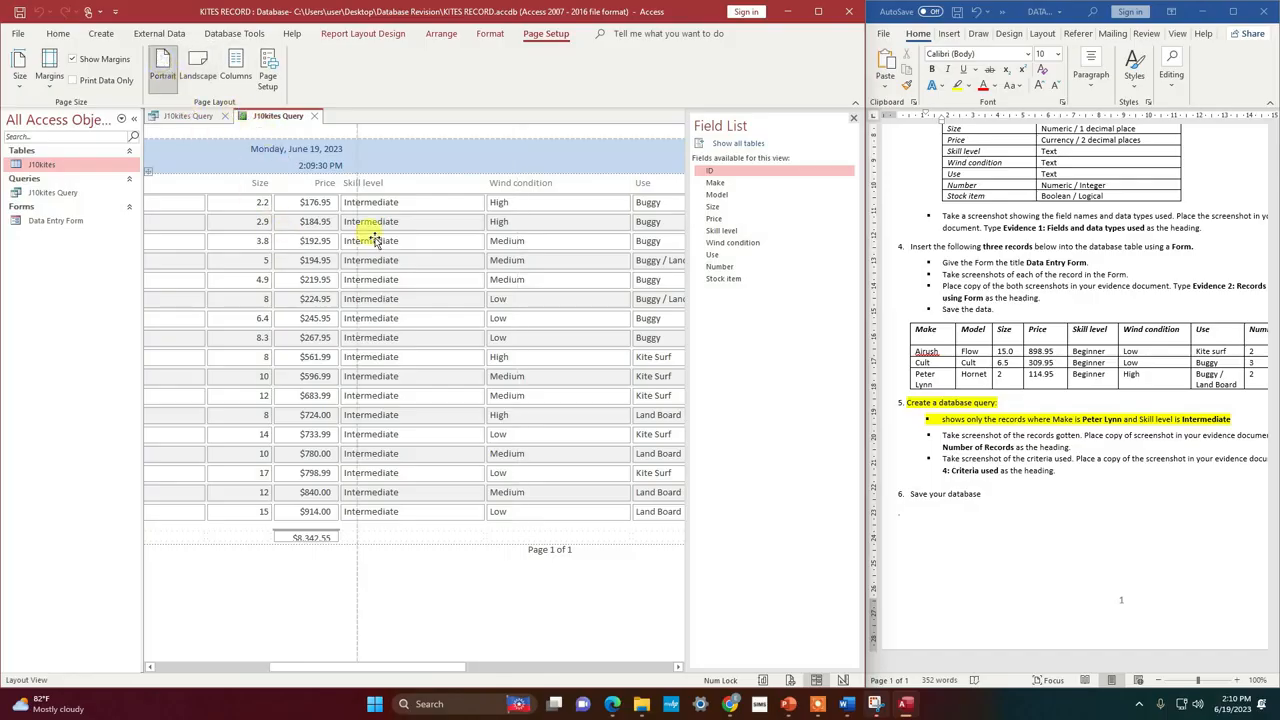
left_click(197, 68)
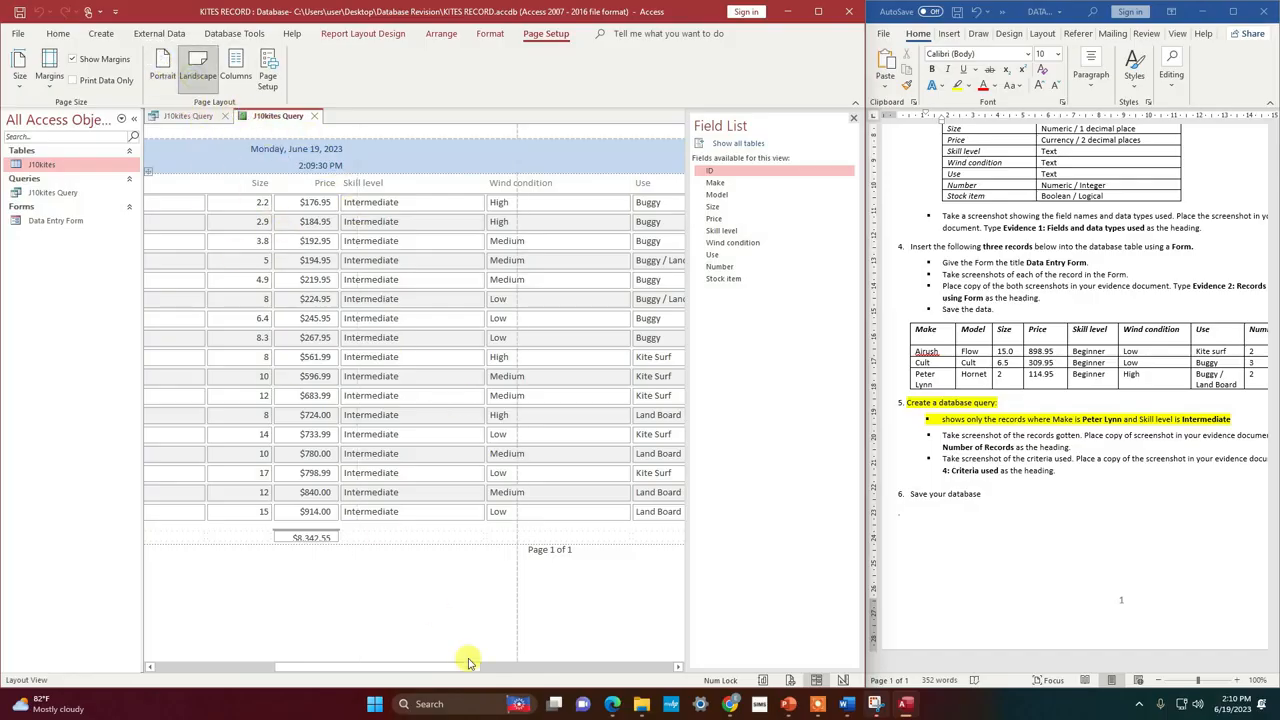
left_click_drag(443, 666, 373, 666)
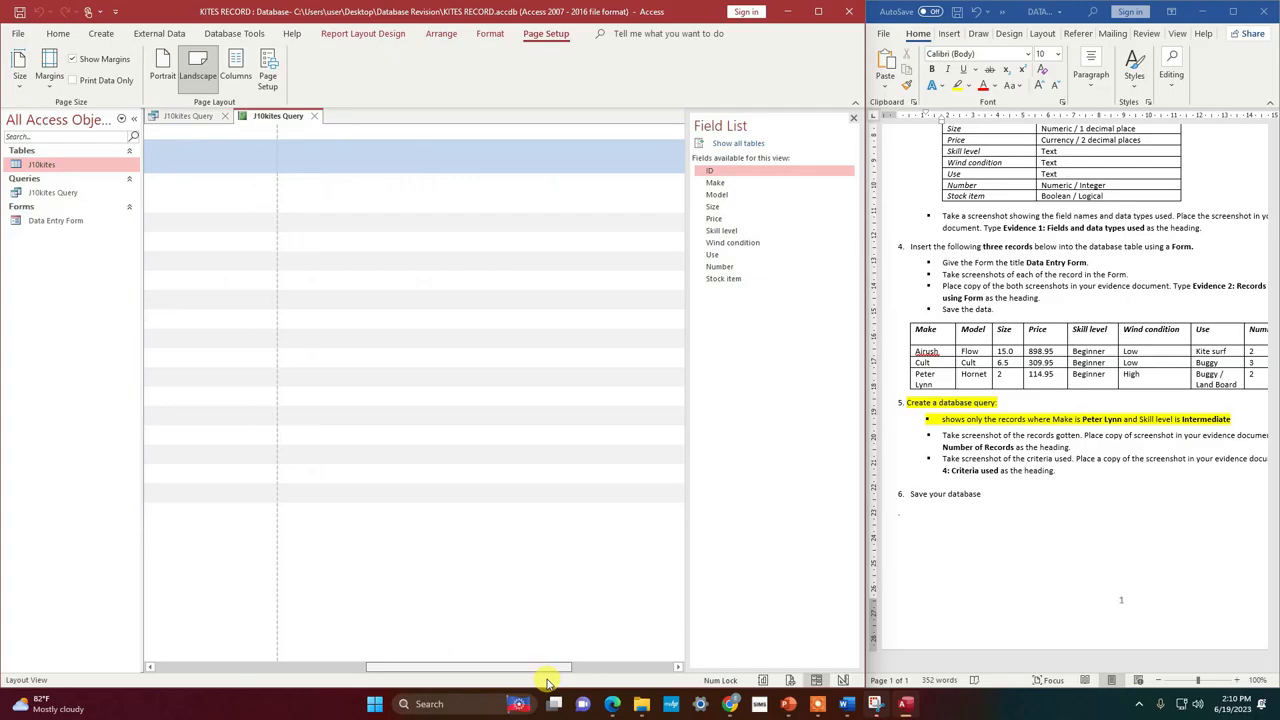
scroll(350, 614, "left", 3)
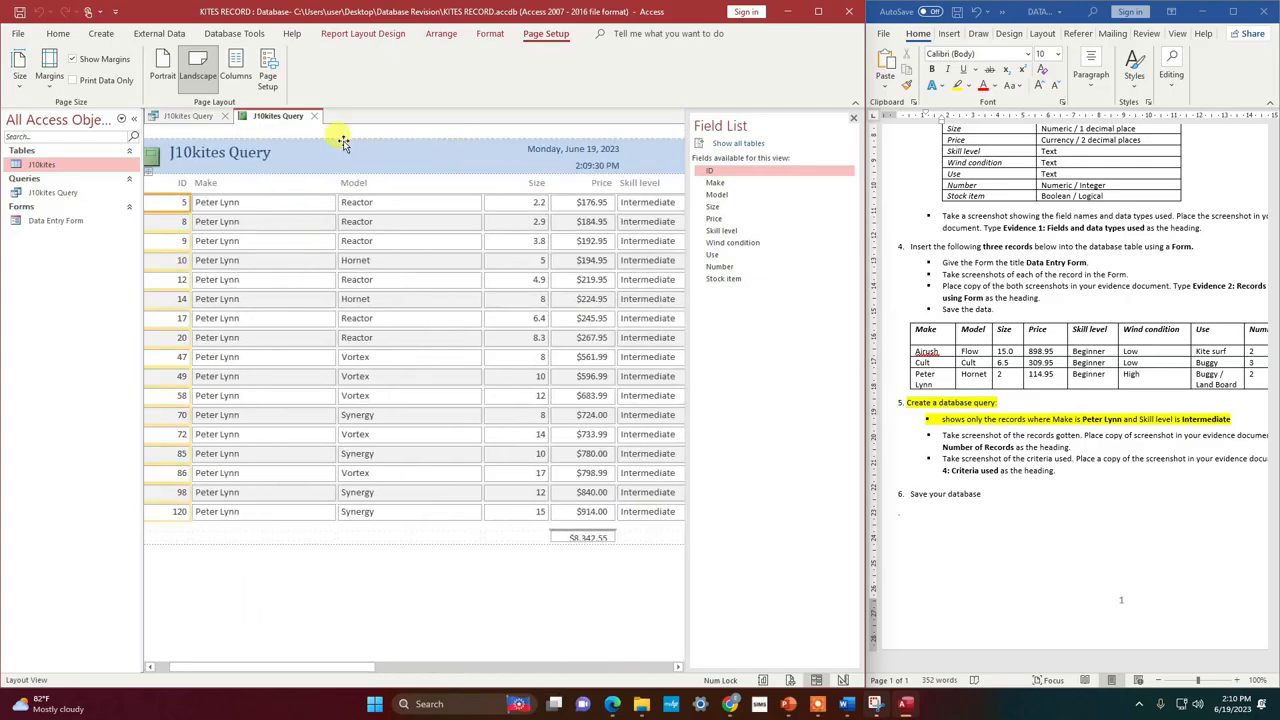
Replace the report's header title with Peter Lynn Kites Reports.
left_click(491, 35)
left_click(440, 33)
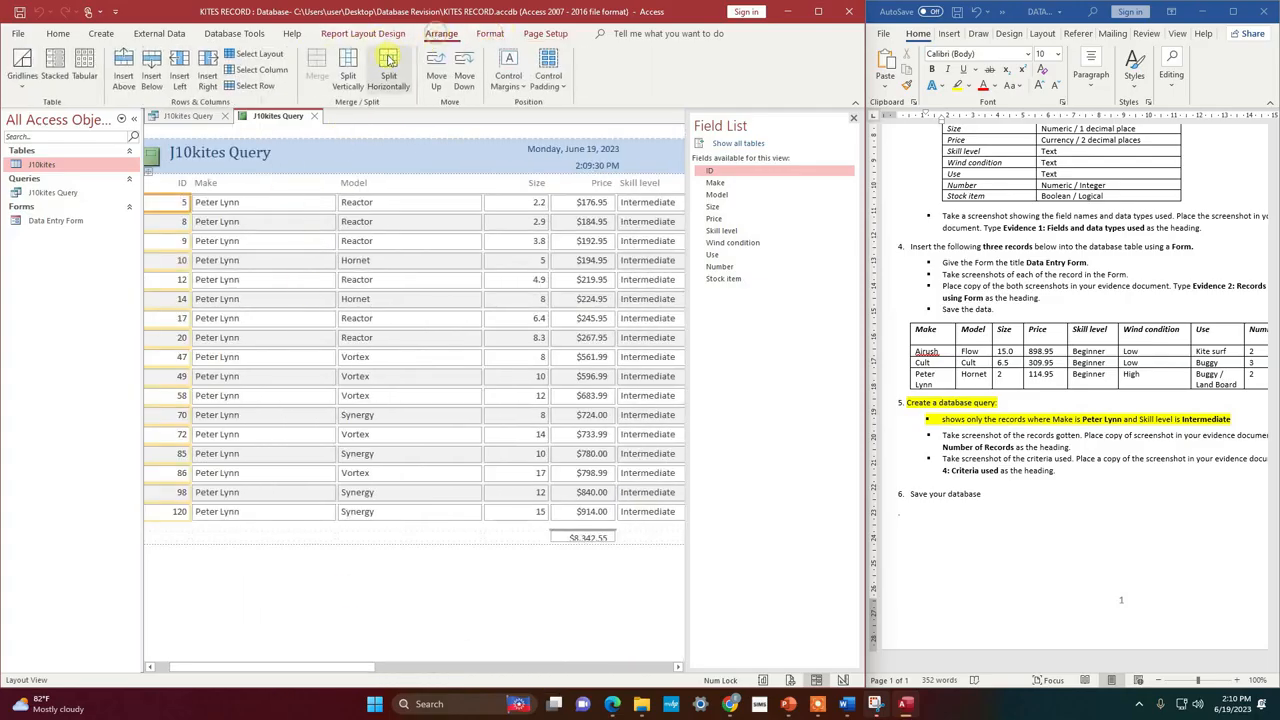
left_click(362, 33)
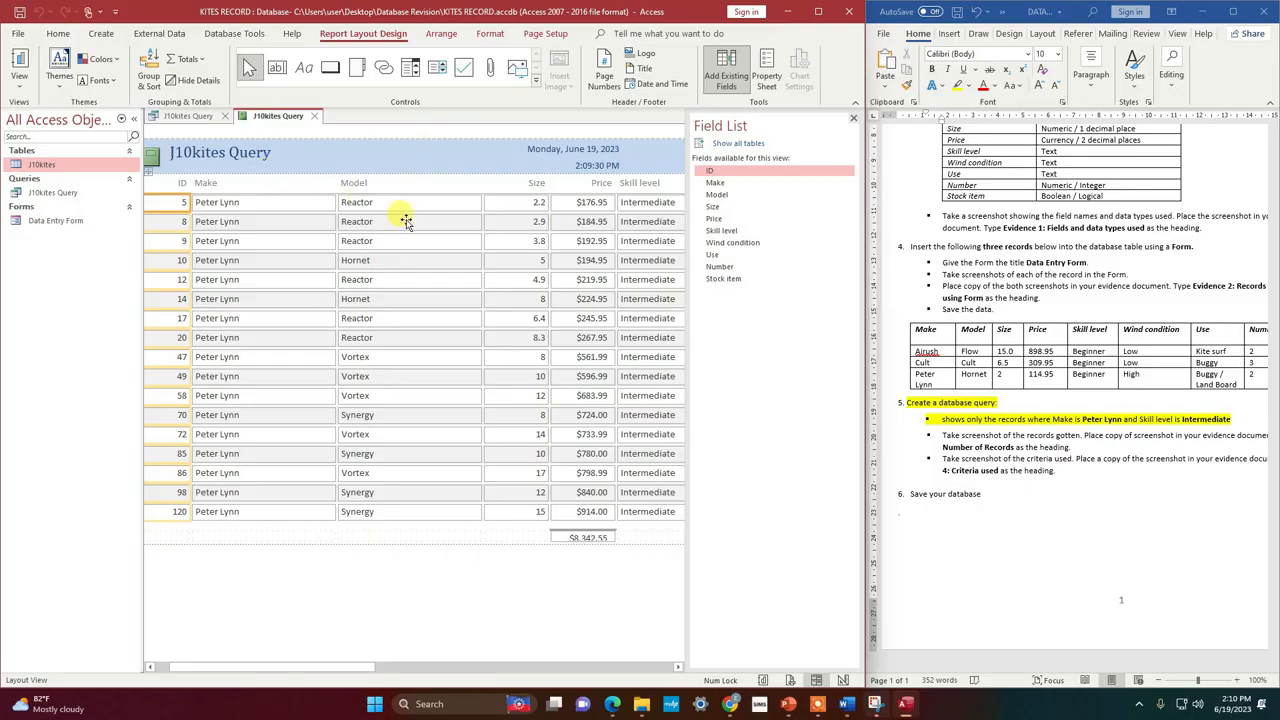
left_click(218, 156)
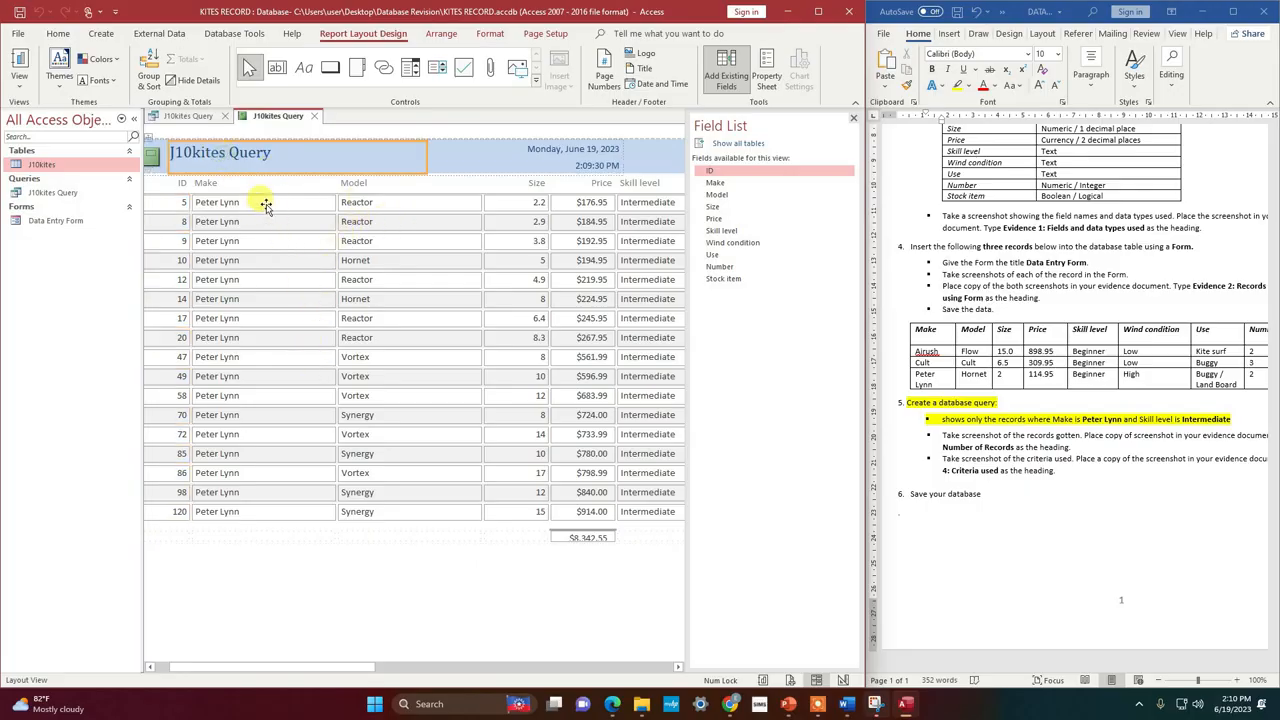
left_click(246, 158)
left_click_drag(286, 148, 163, 150)
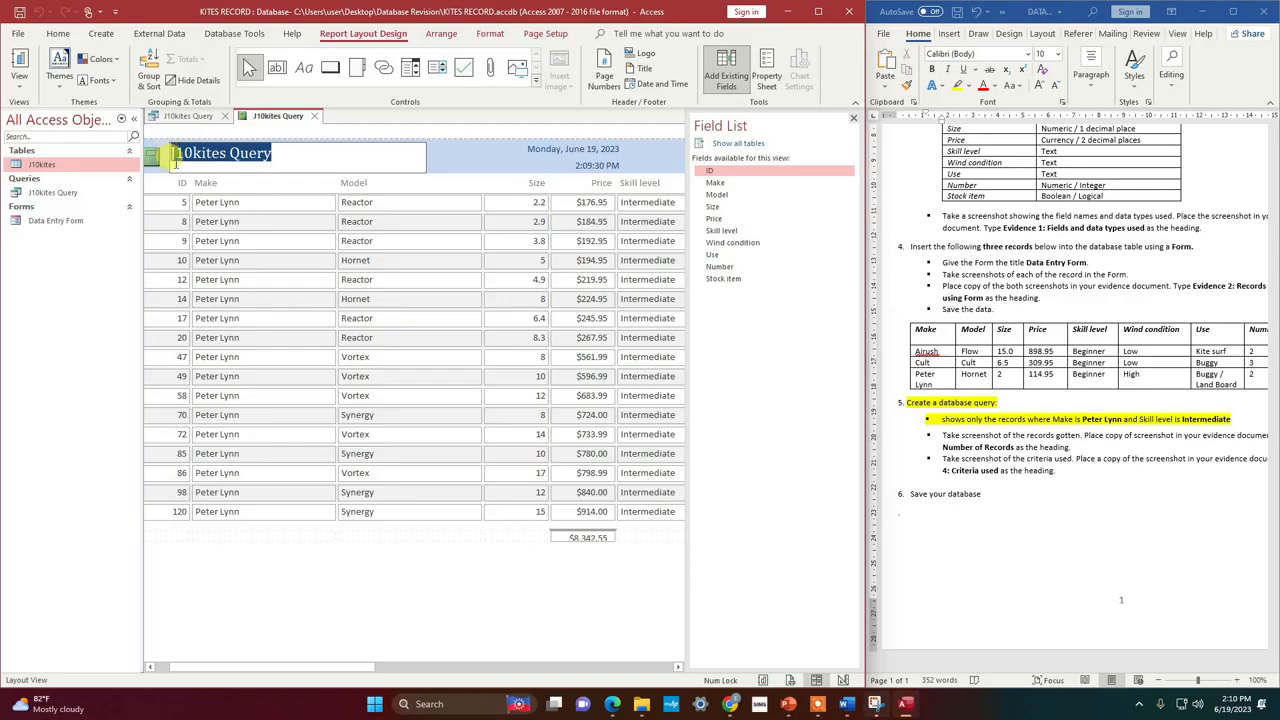
type("Kitee")
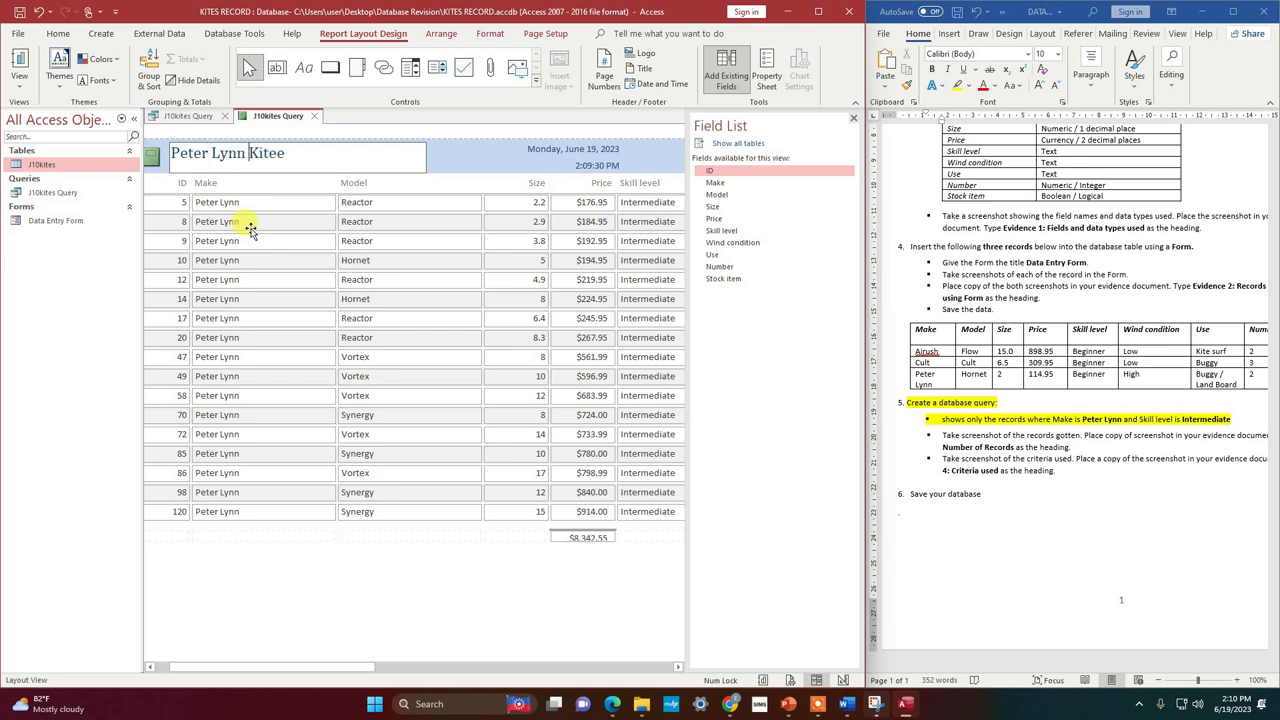
key("BackSpace")
type("s Reports")
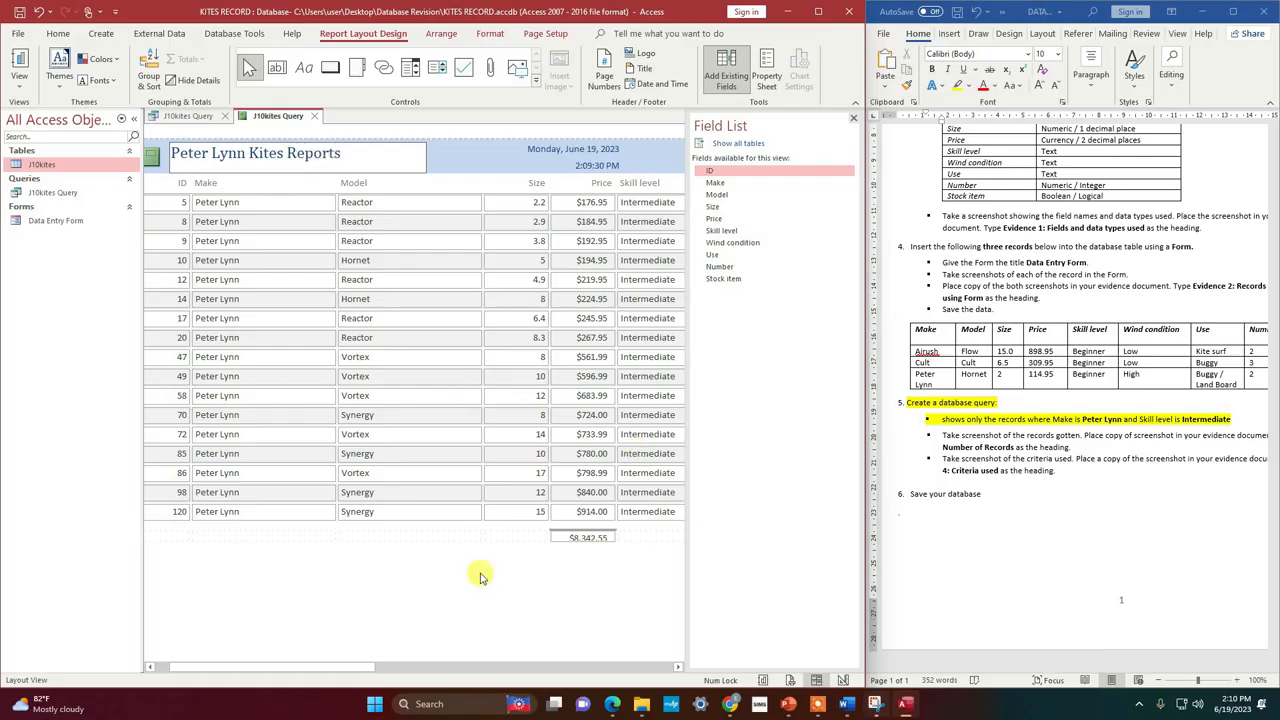
left_click(262, 405)
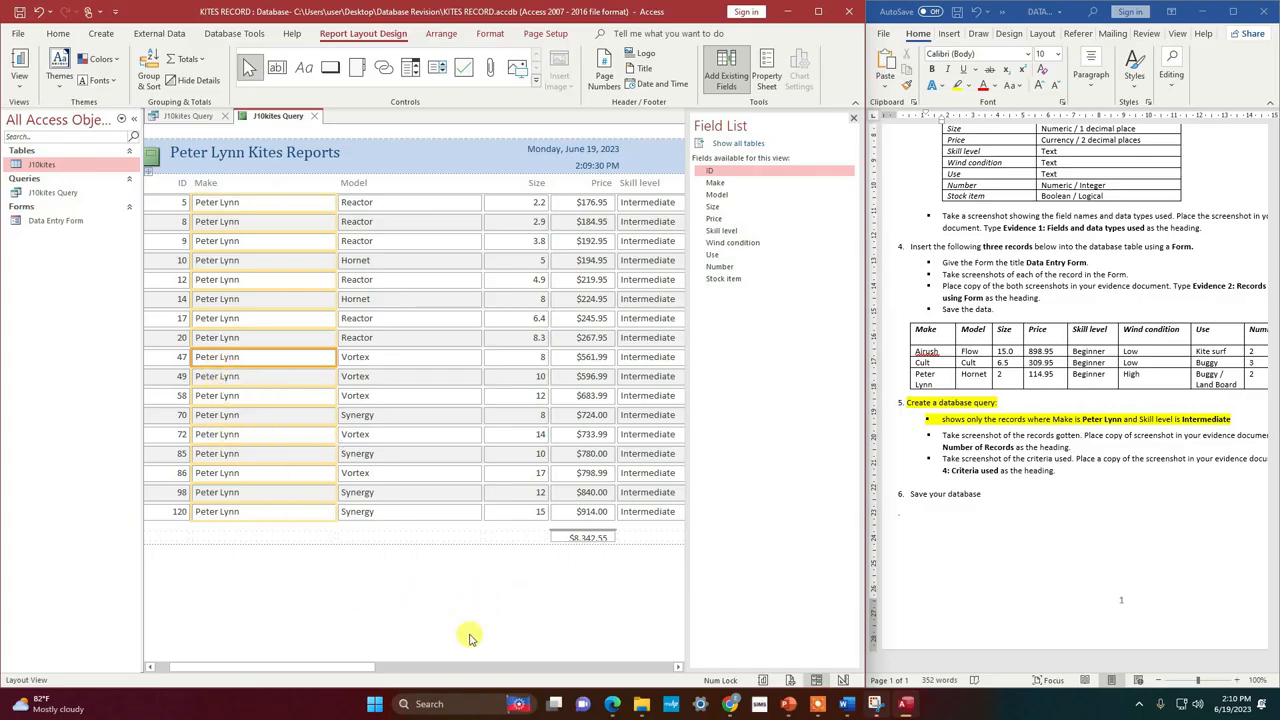
left_click_drag(314, 665, 270, 665)
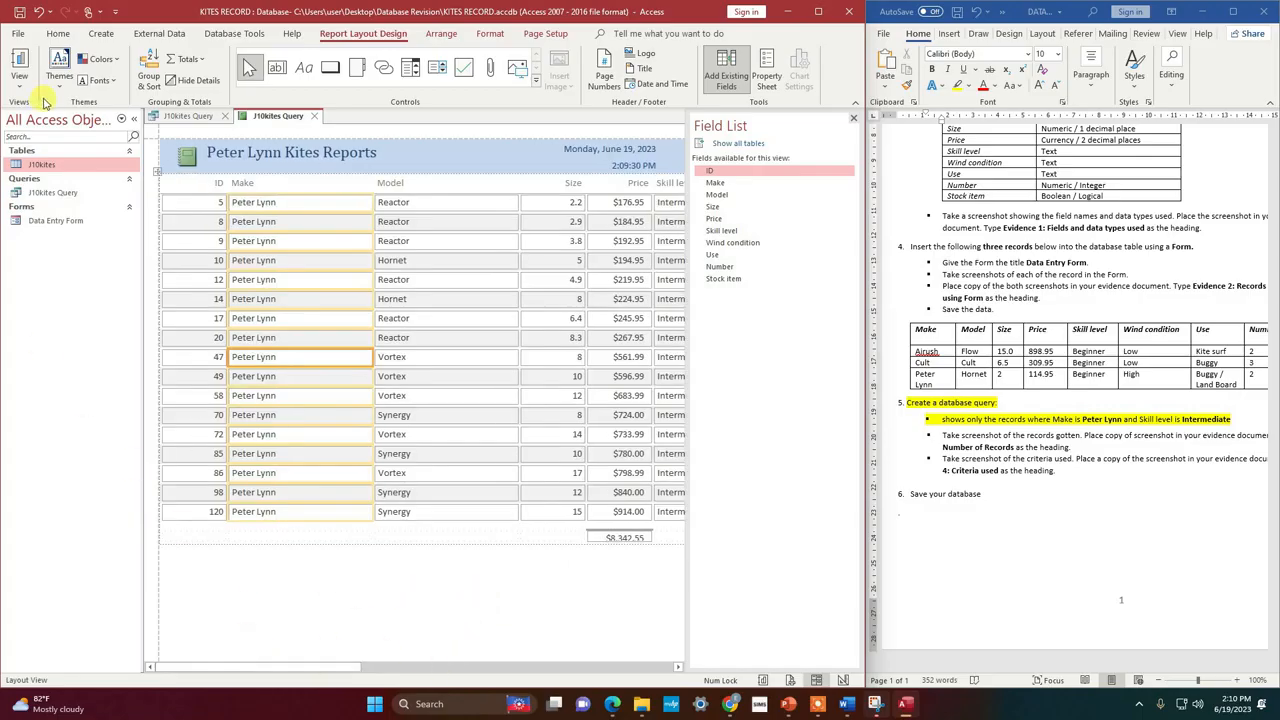
left_click(19, 78)
left_click(40, 180)
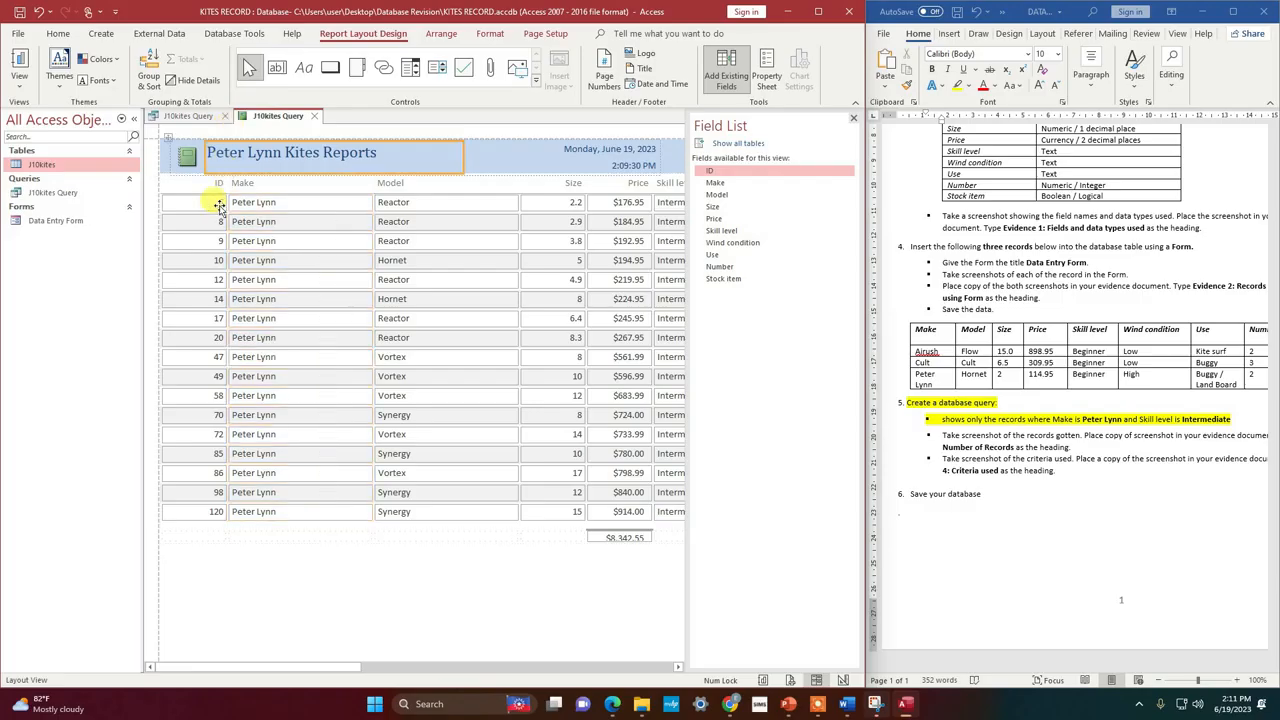
left_click(228, 240)
Narrow the report's ID and Make columns to fit their contents.
left_click(187, 185)
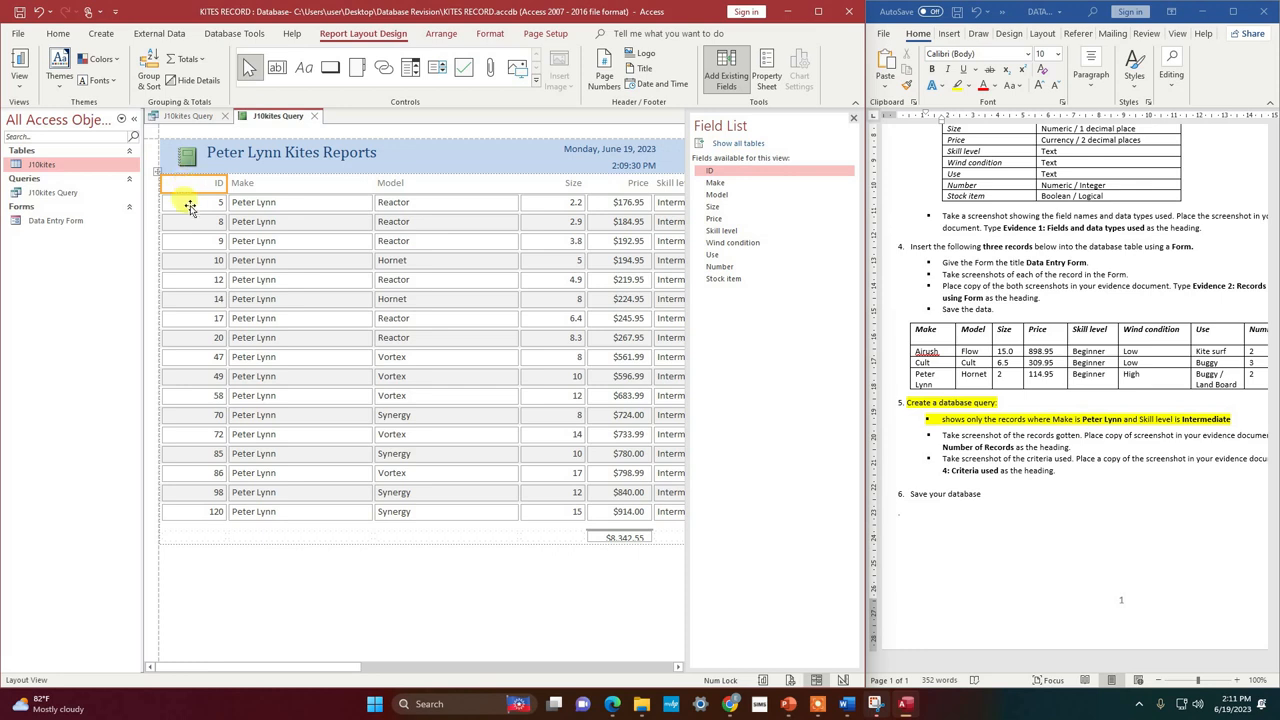
left_click(200, 203)
mouse_move(205, 203)
left_mouse_down()
mouse_move(214, 178)
mouse_move(200, 190)
left_mouse_up()
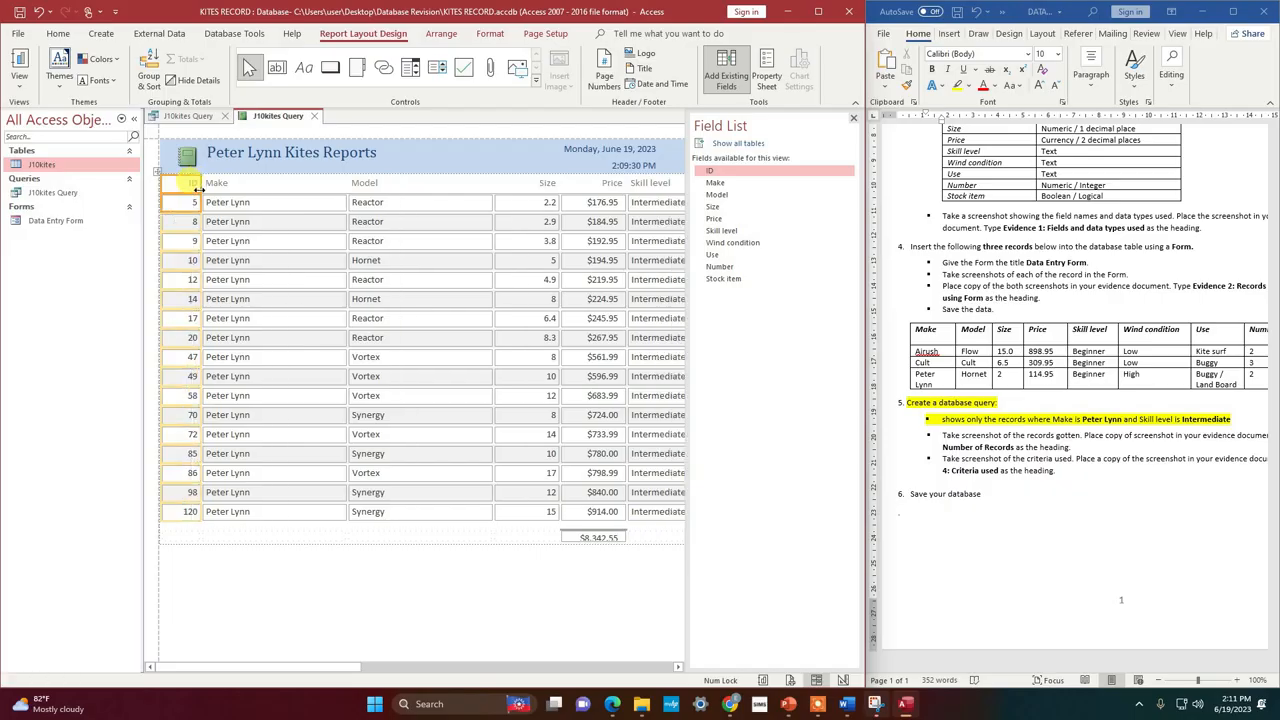
left_click(268, 184)
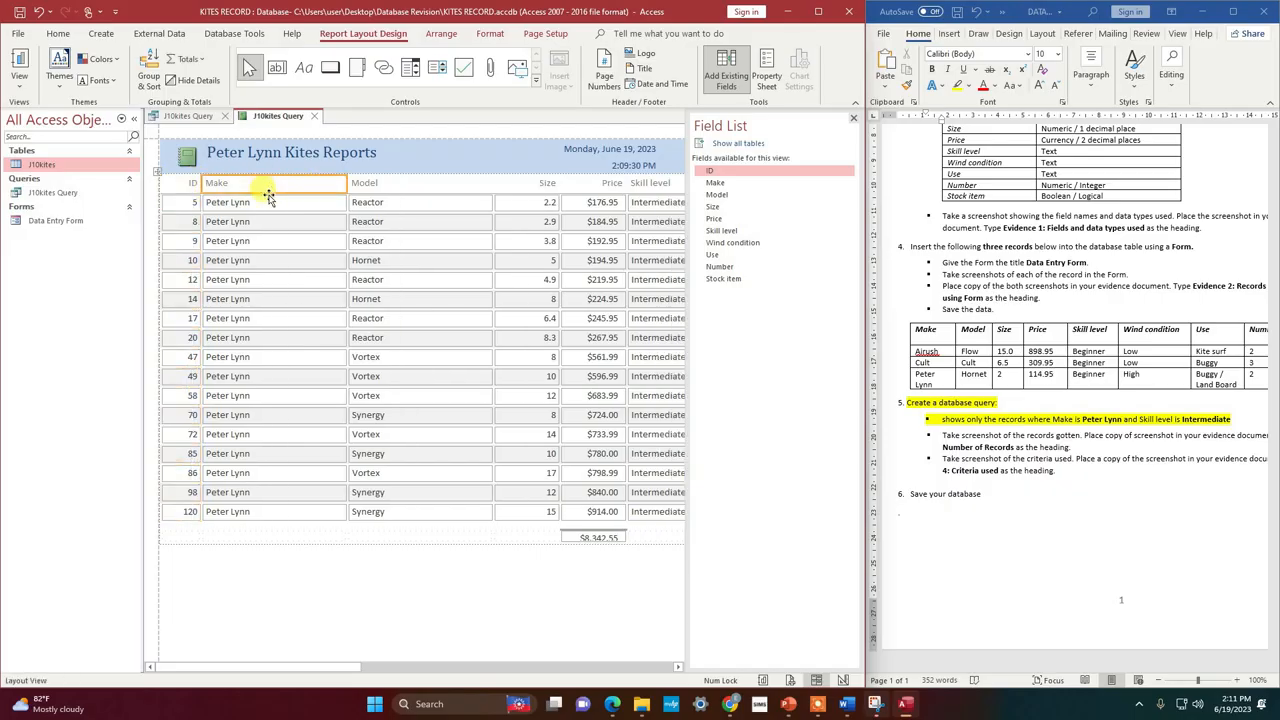
left_click(287, 205)
left_click_drag(345, 180, 270, 181)
Narrow the Model column so it is just wide enough for the model names.
left_click(369, 186)
left_click(398, 203)
left_click_drag(415, 186, 323, 202)
left_click_drag(330, 202, 331, 202)
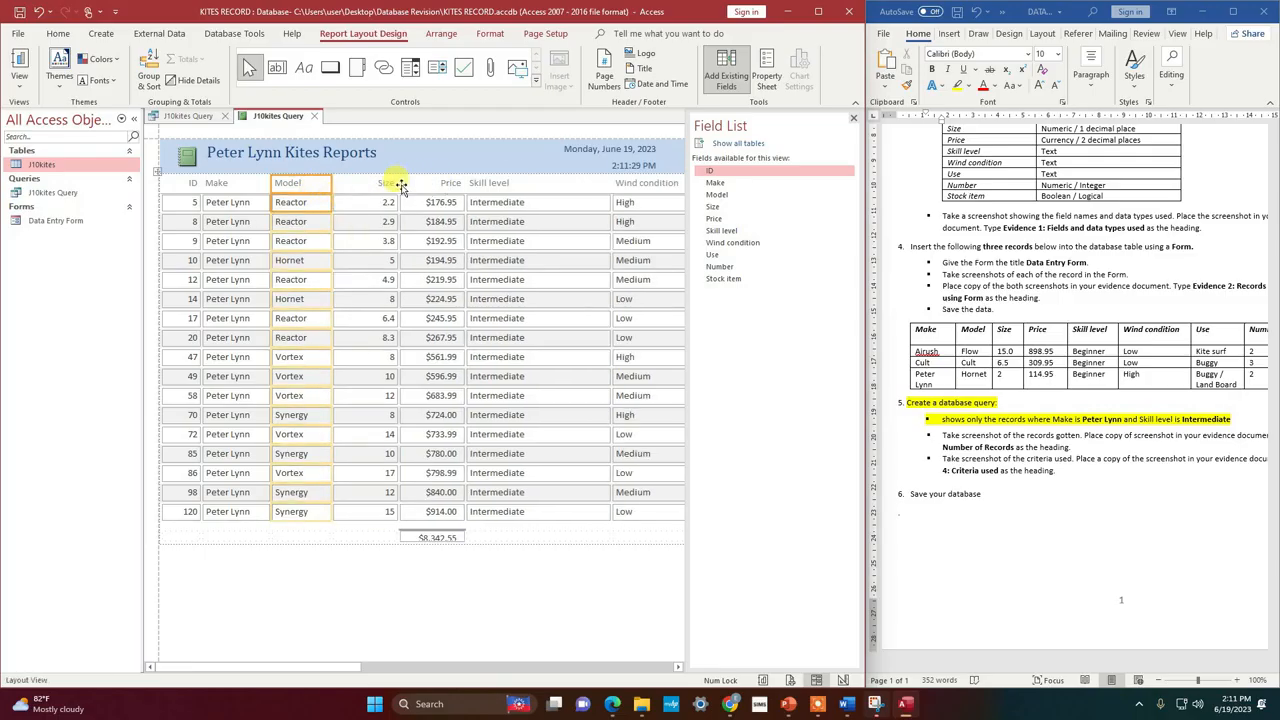
Narrow the Size and Price columns of the report to fit their values.
left_click(374, 183)
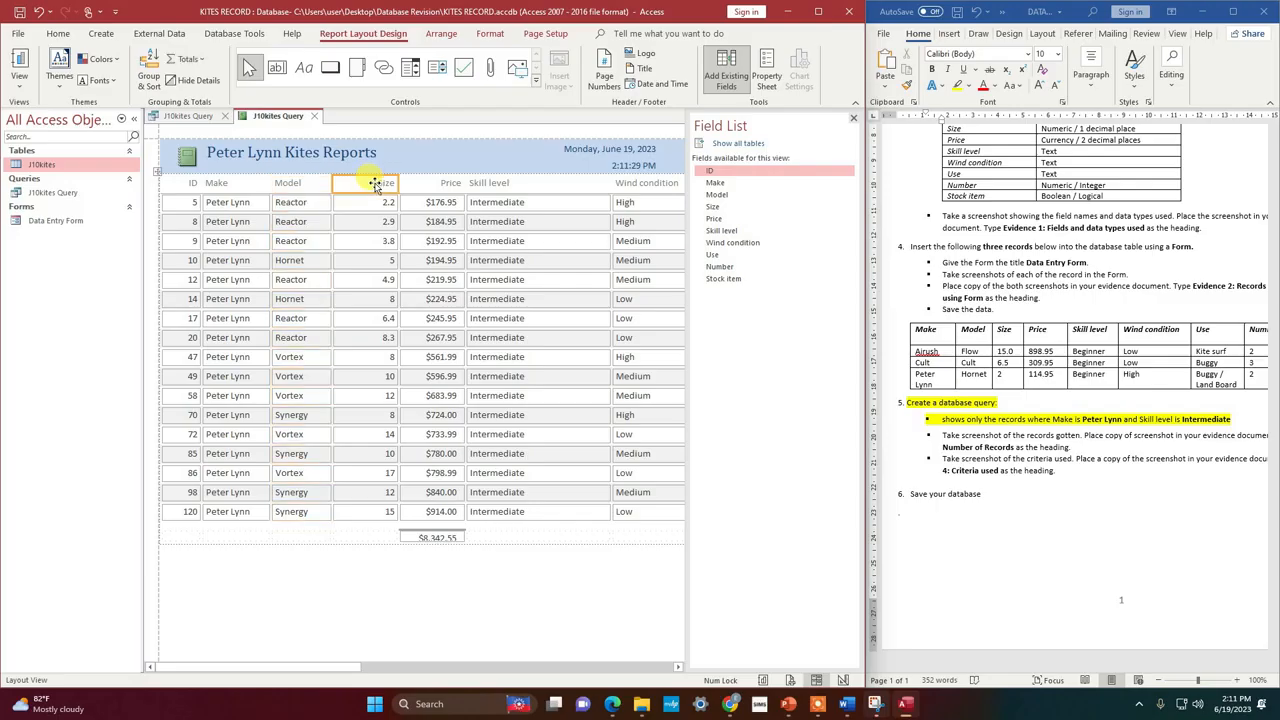
left_click(380, 203)
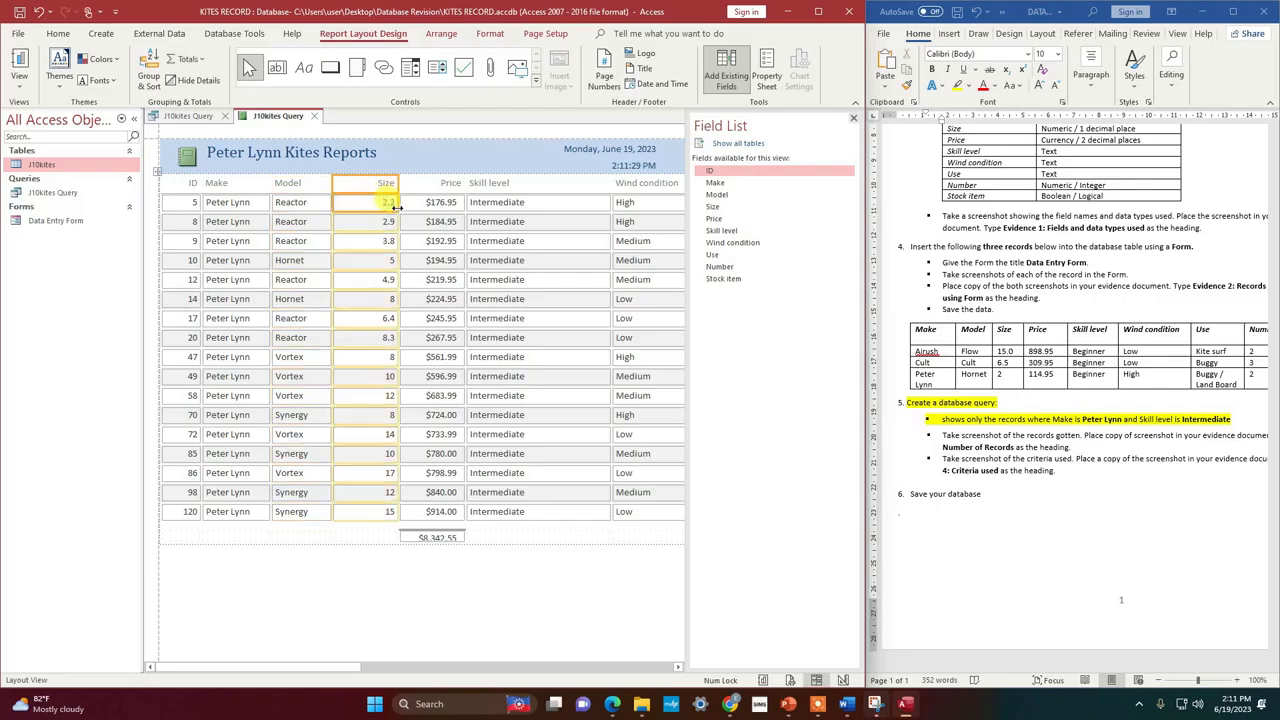
left_click_drag(397, 204, 374, 205)
left_click(414, 196)
mouse_move(440, 189)
left_mouse_down()
mouse_move(421, 190)
mouse_move(432, 192)
left_mouse_up()
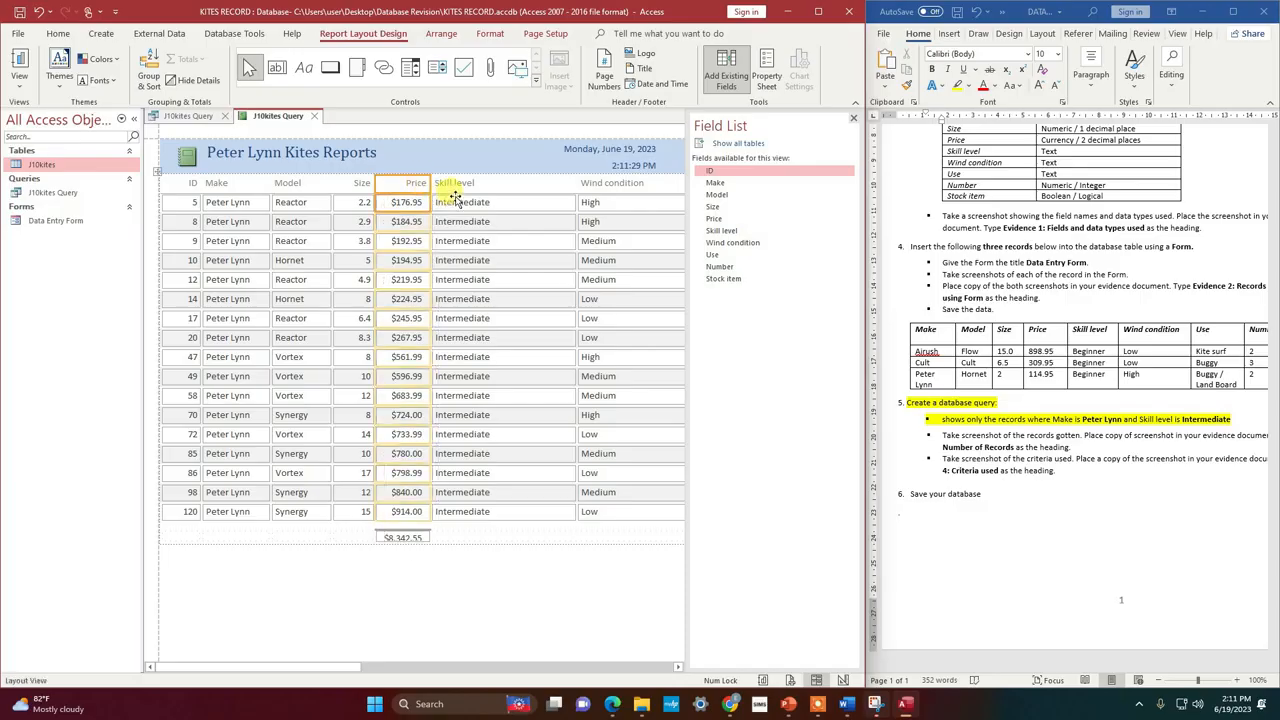
Narrow the Skill level and Wind condition columns, keeping each entry on one line and both headings fully readable.
left_click(475, 190)
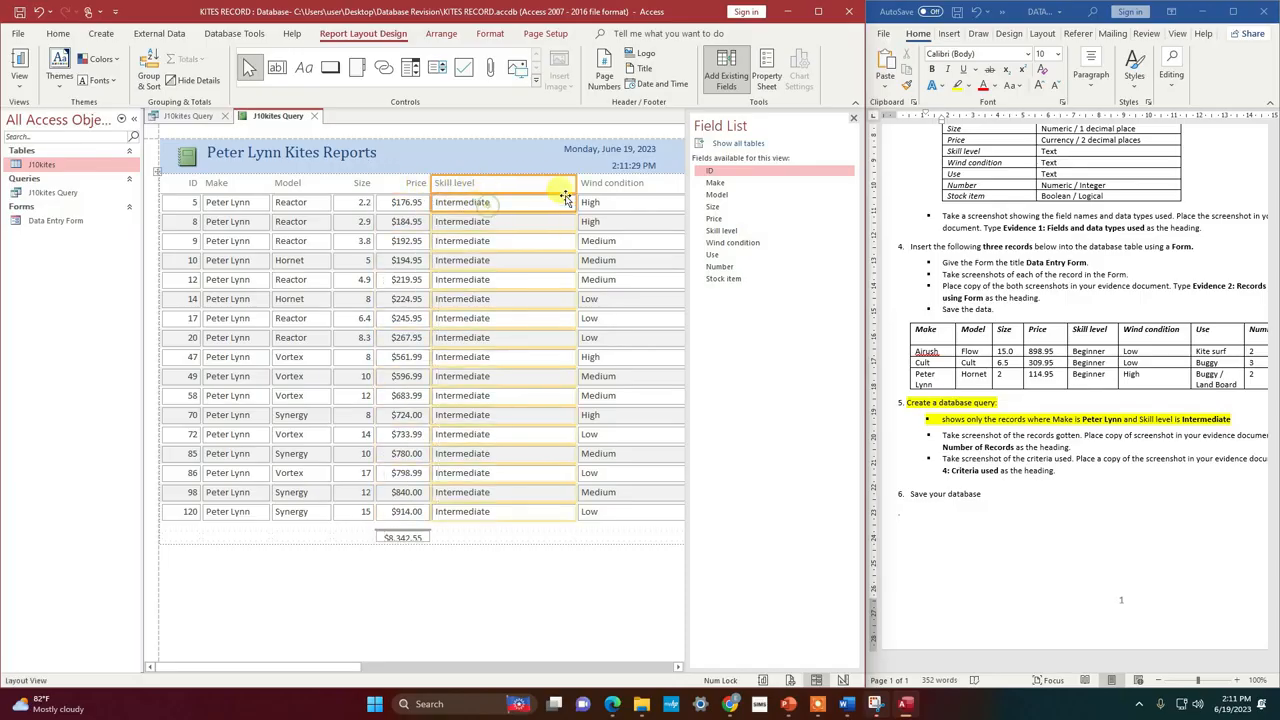
left_click_drag(575, 202, 497, 205)
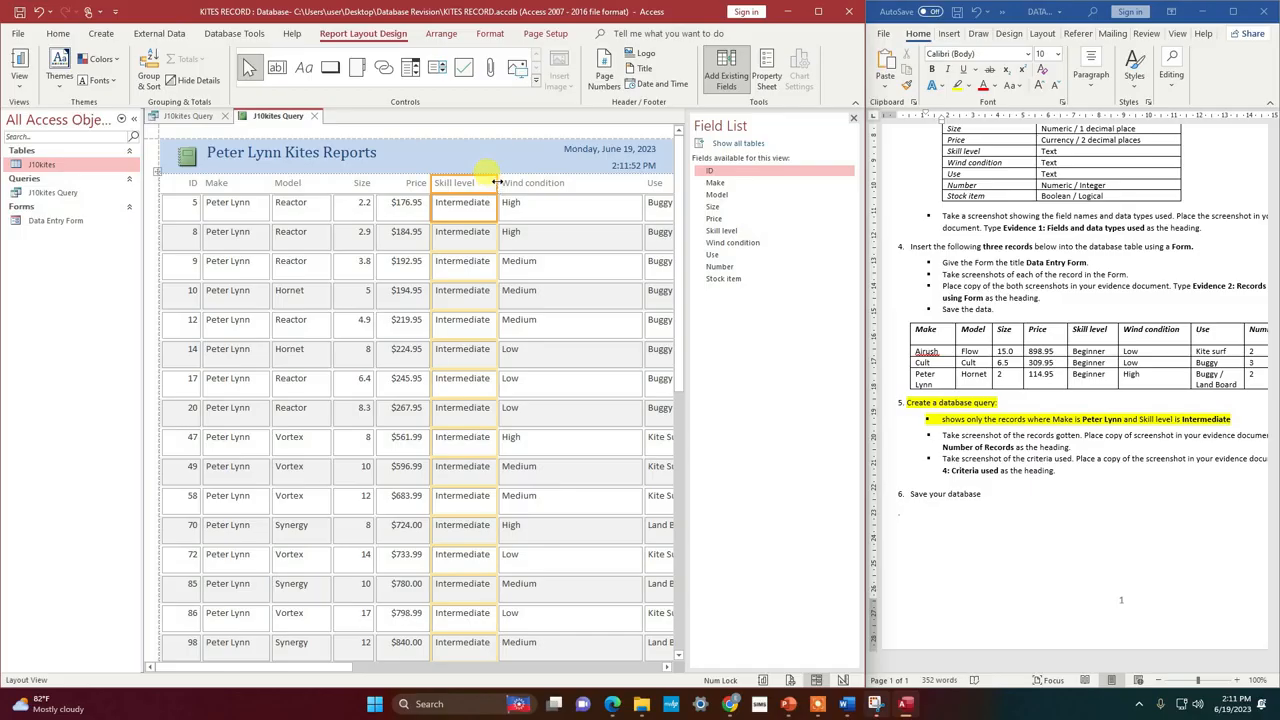
left_click_drag(496, 182, 503, 182)
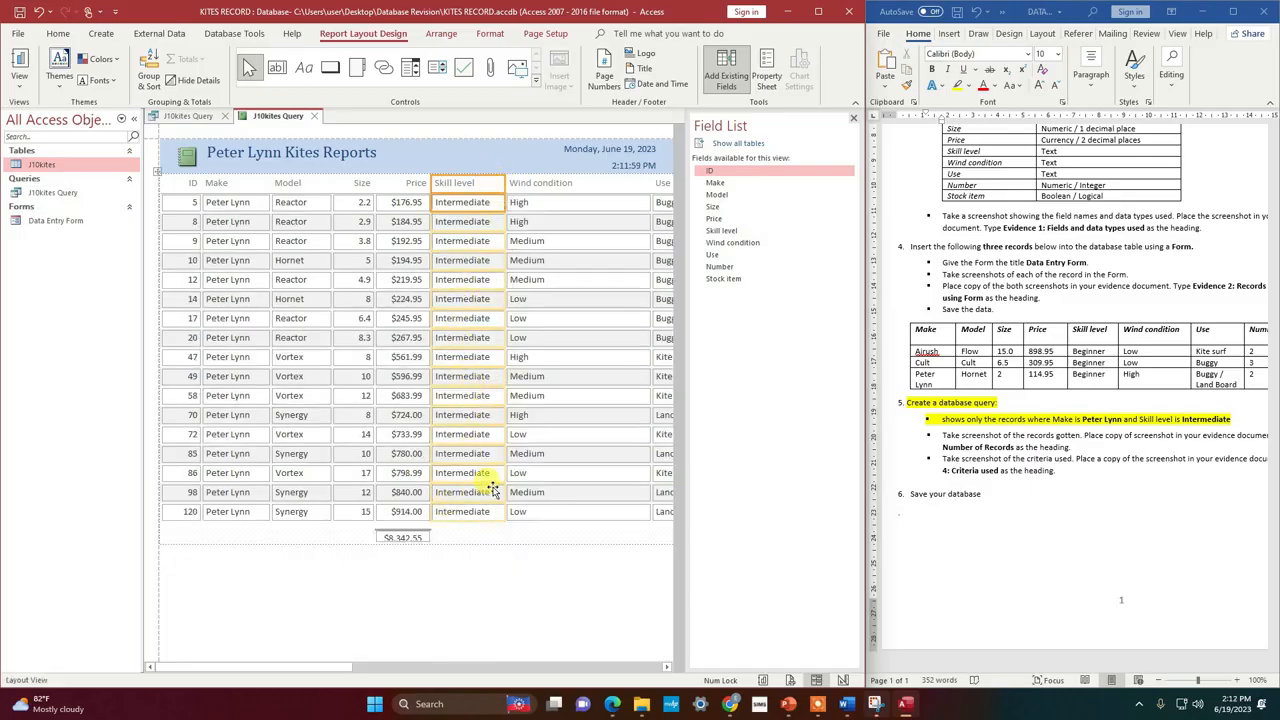
left_click(576, 185)
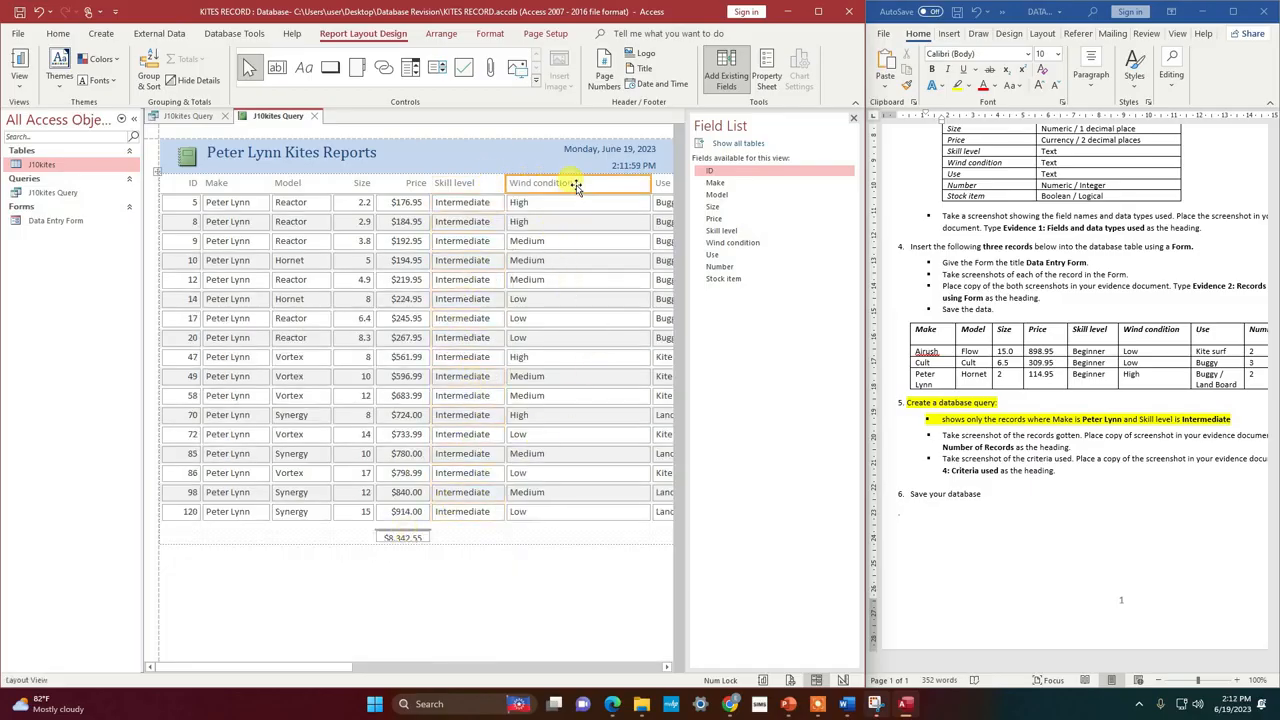
left_click(574, 200)
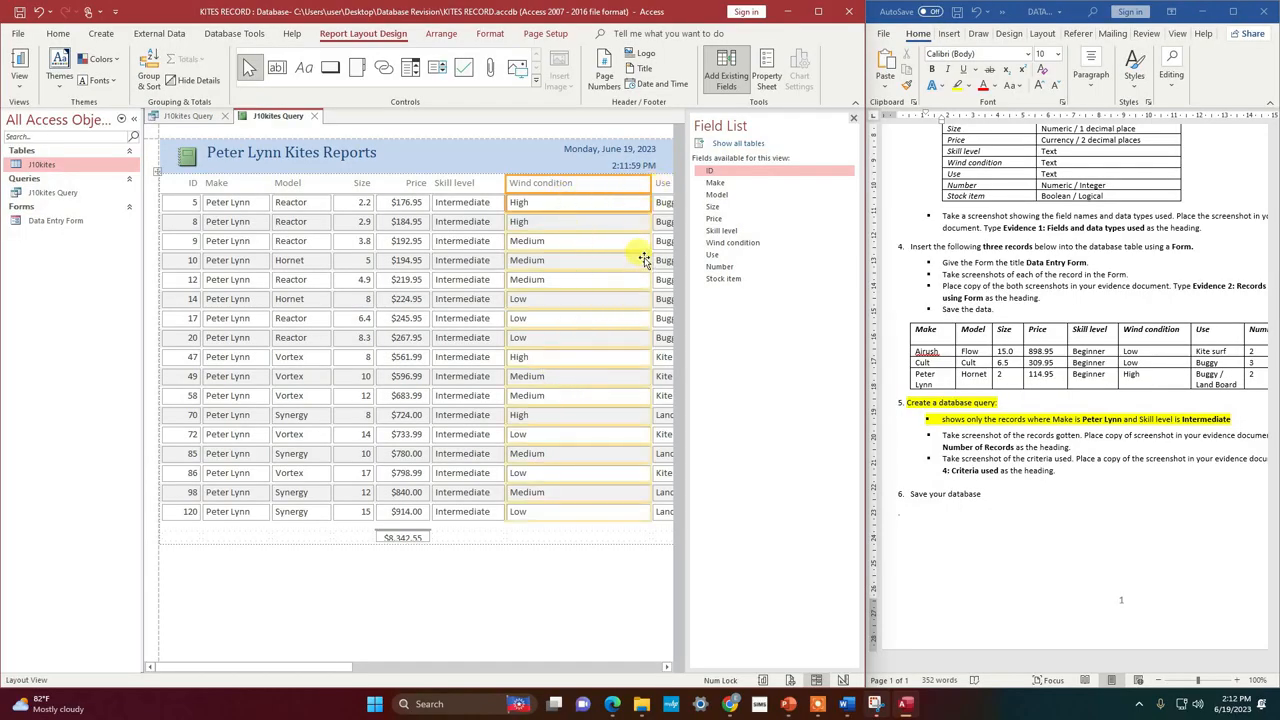
left_click_drag(650, 185, 582, 184)
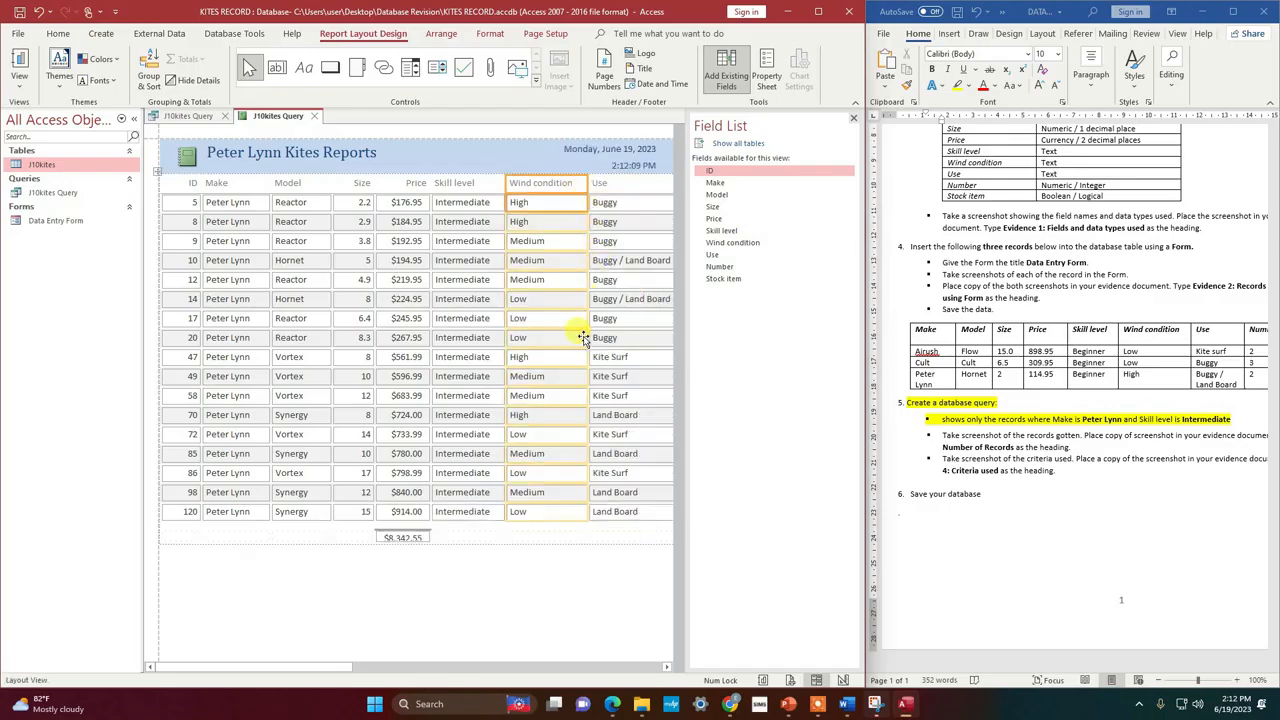
Narrow the Use and Number columns, leaving room for the Buggy / Land Board entries.
left_click_drag(338, 666, 443, 580)
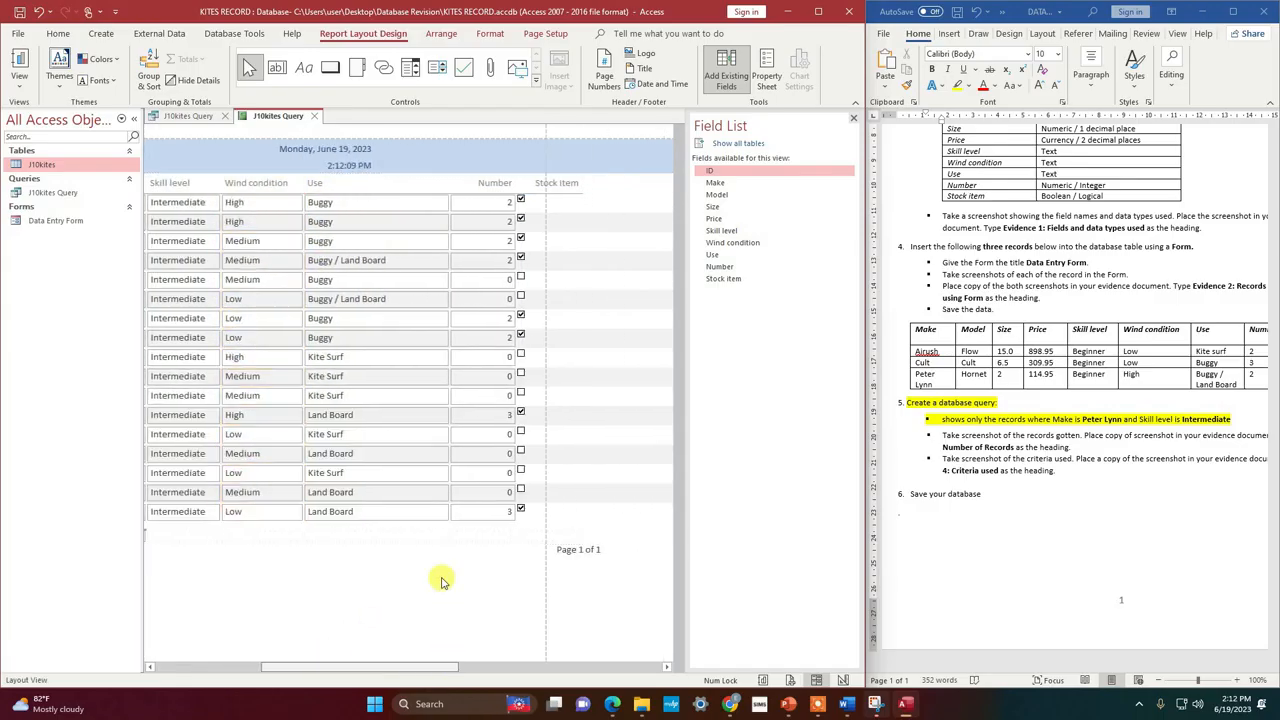
left_click(391, 204)
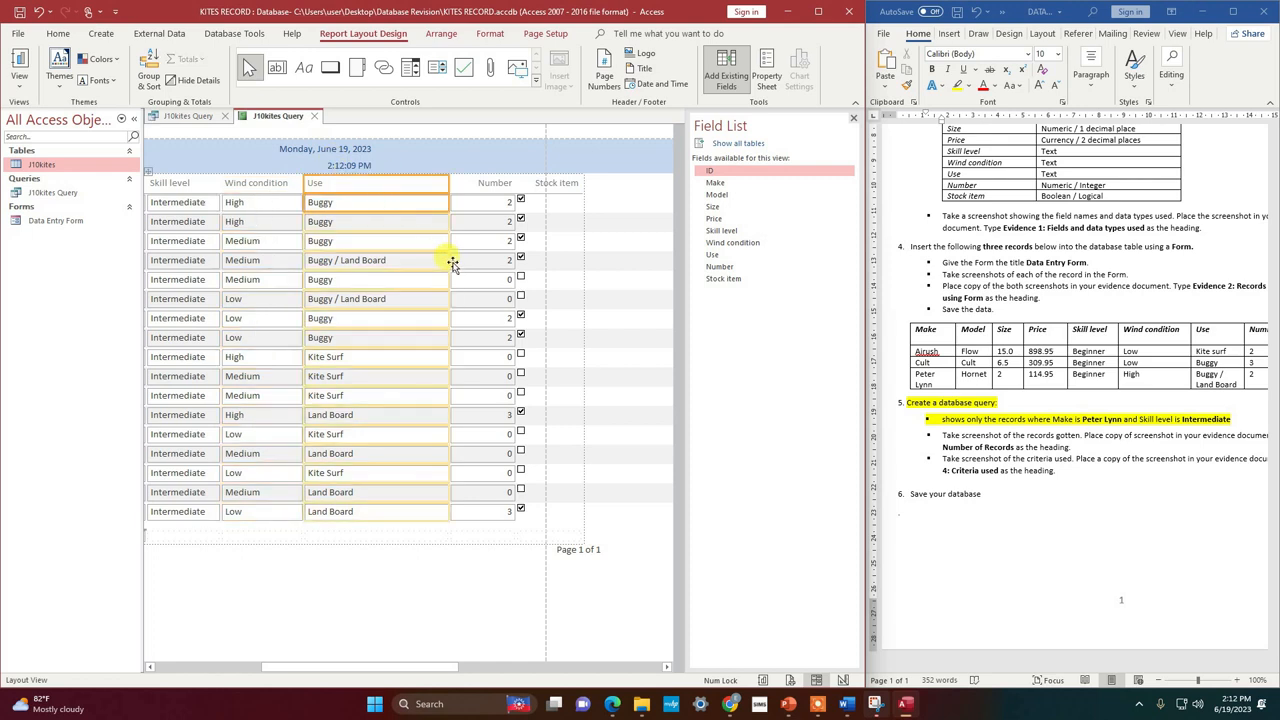
left_click_drag(449, 263, 396, 268)
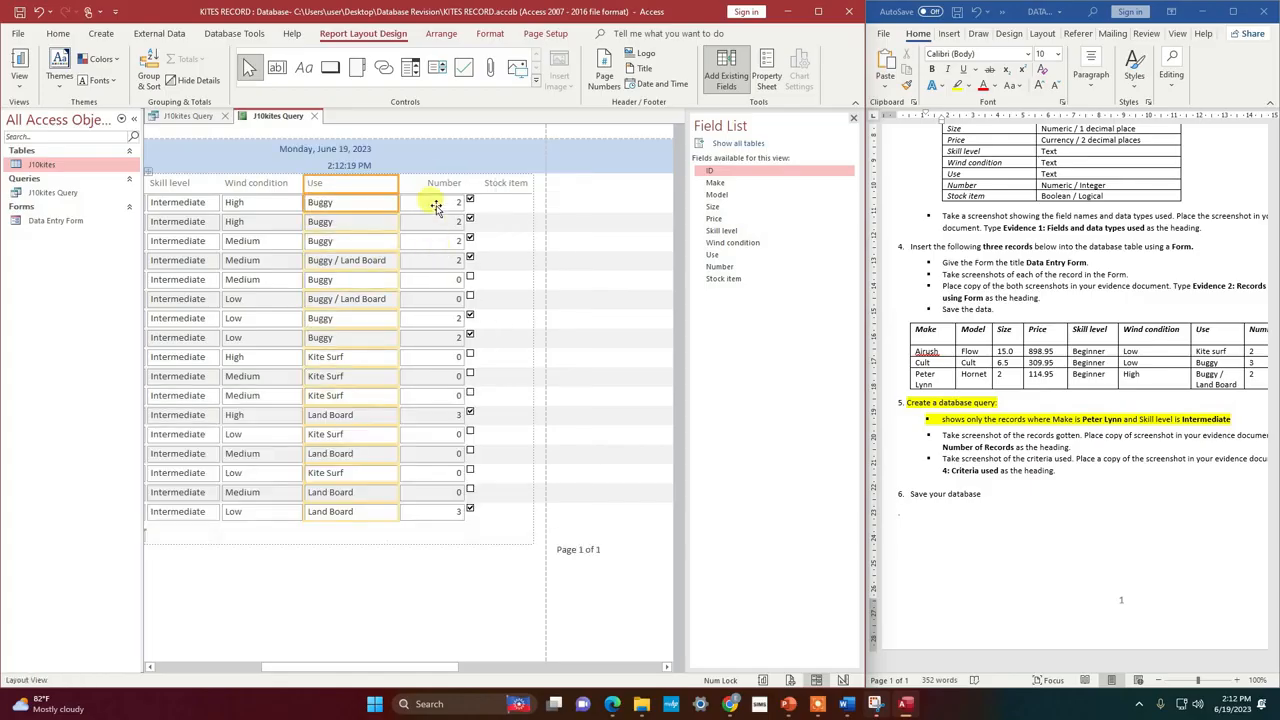
left_click(438, 184)
left_click_drag(465, 190, 437, 190)
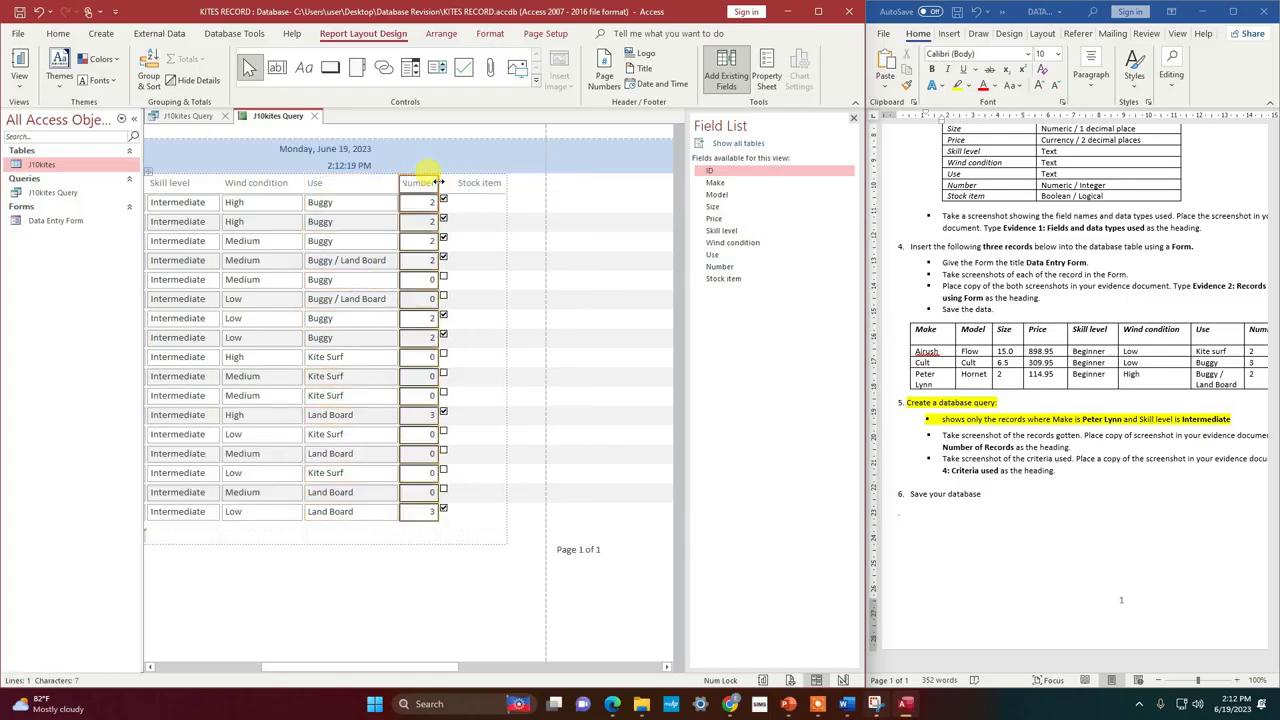
Narrow the Stock item column to just the width of its full heading.
left_click(490, 184)
left_click(491, 184)
left_click_drag(509, 183, 479, 183)
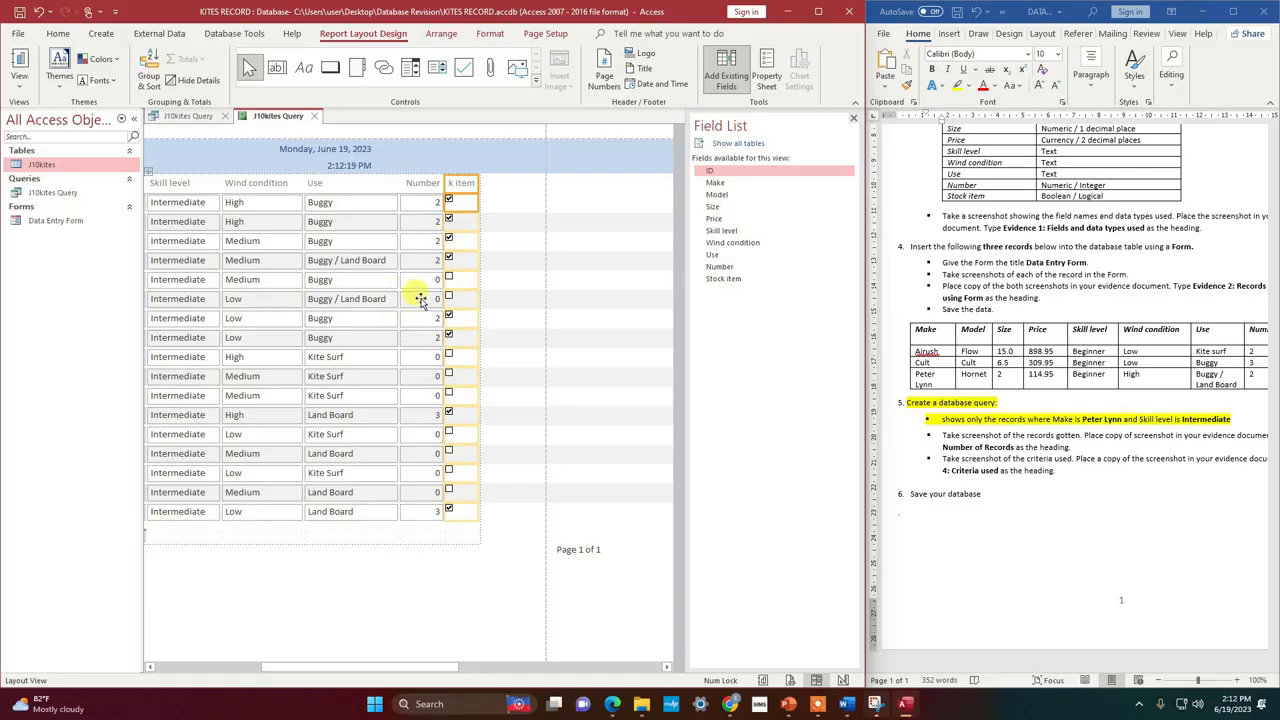
left_click_drag(477, 182, 498, 183)
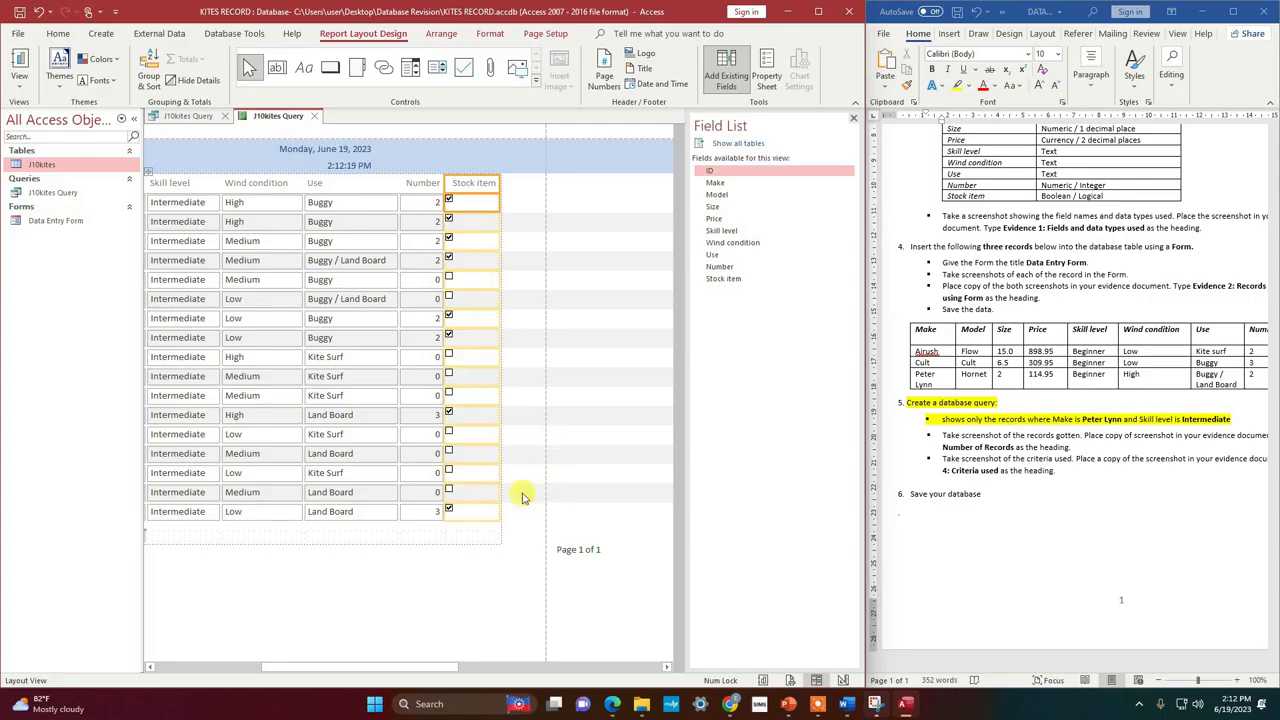
Shrink the page number box in the report footer and bring it within the dashed page boundary.
left_click_drag(449, 666, 270, 660)
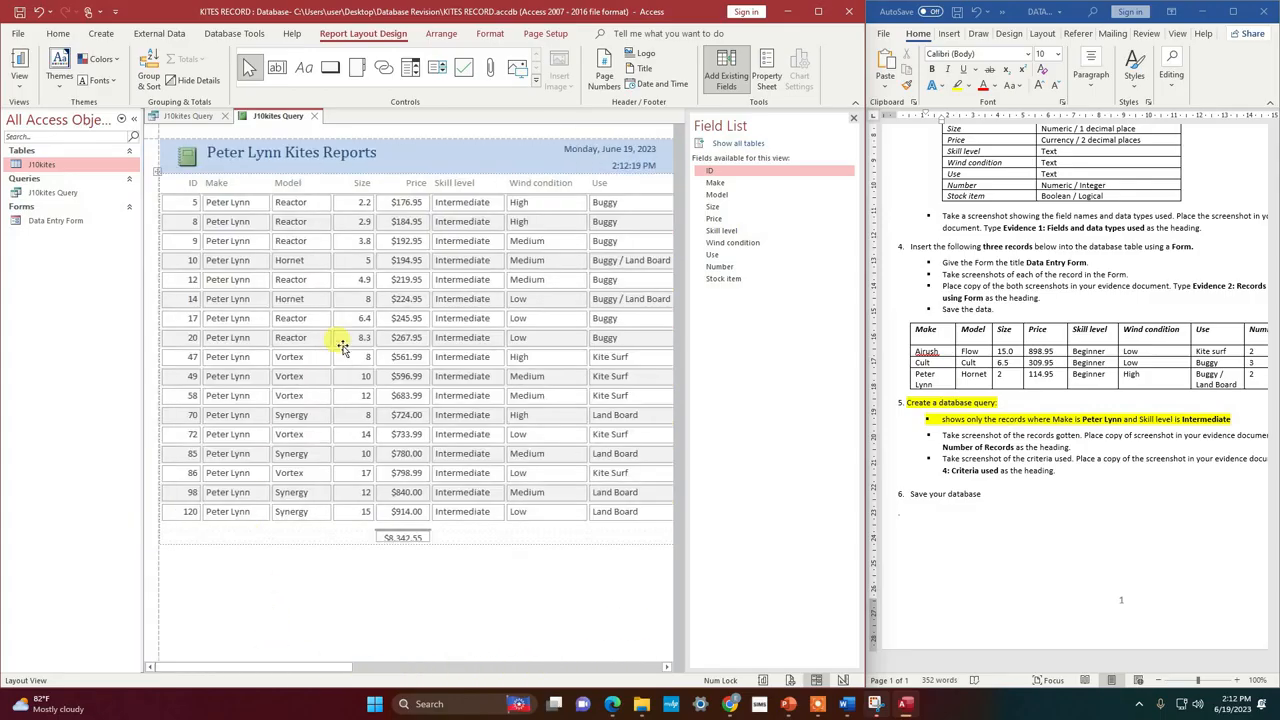
left_click(187, 185)
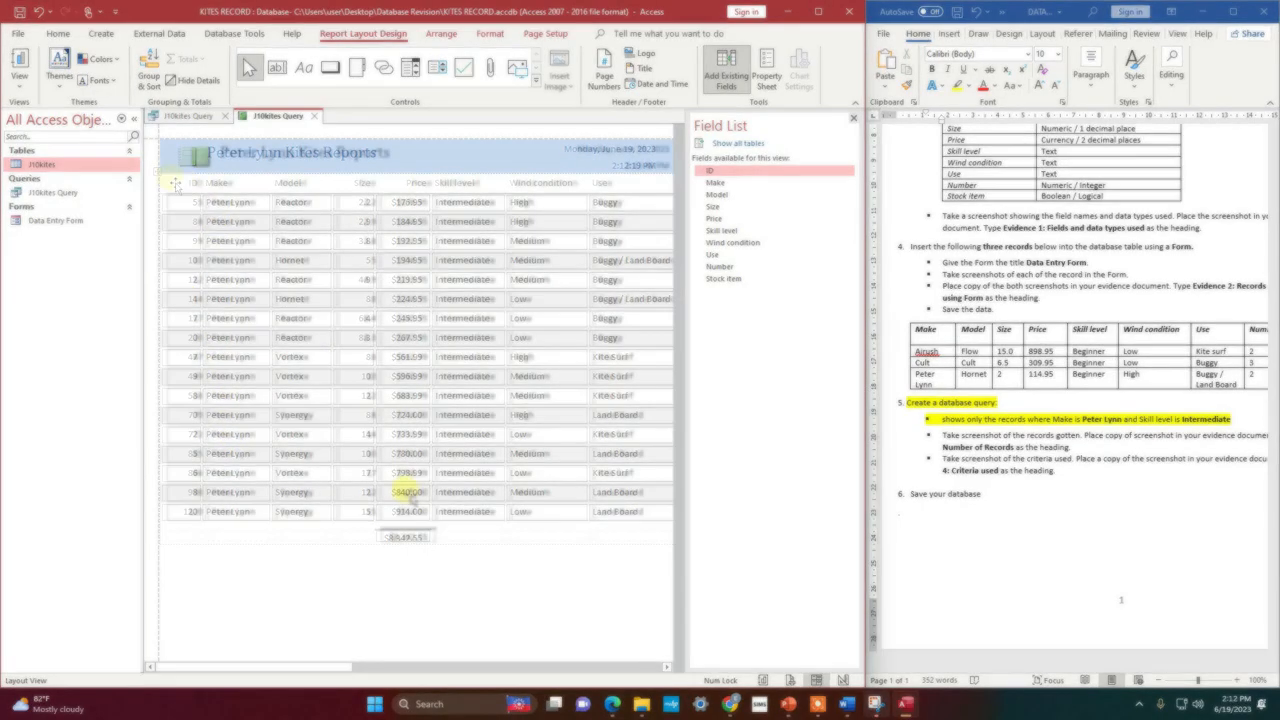
left_click_drag(314, 666, 457, 674)
left_click(463, 550)
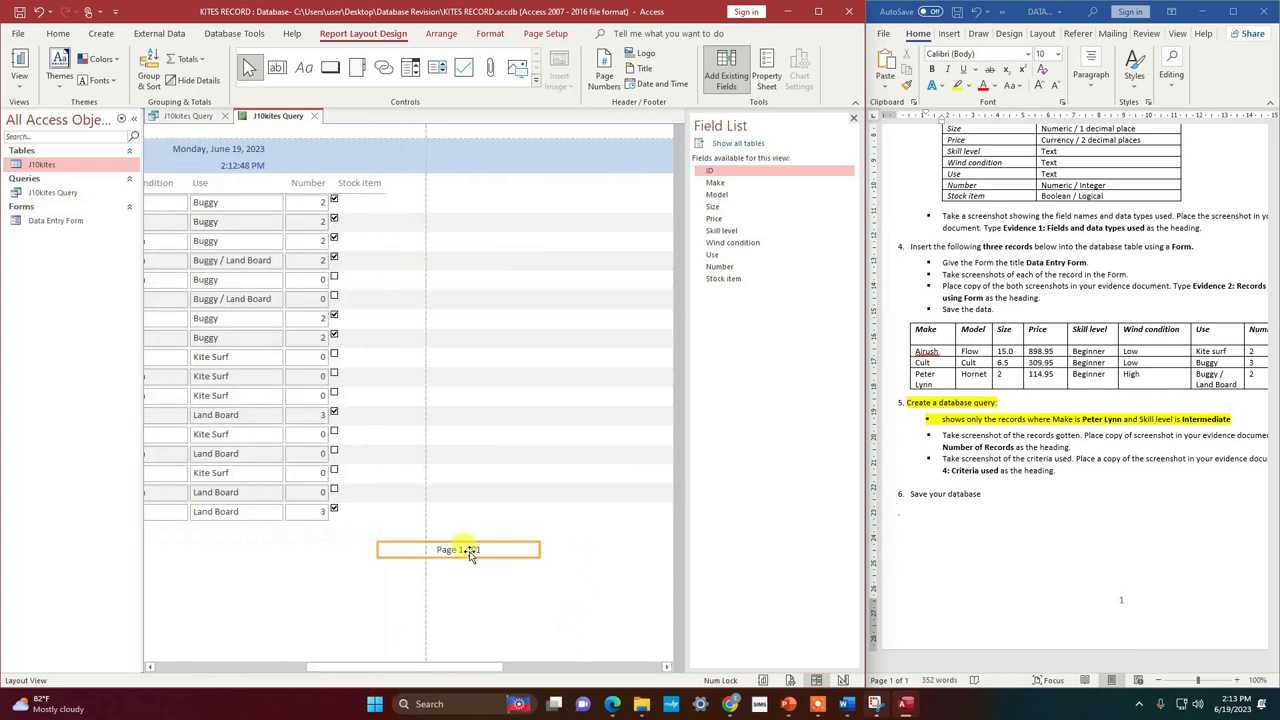
left_click_drag(540, 549, 355, 549)
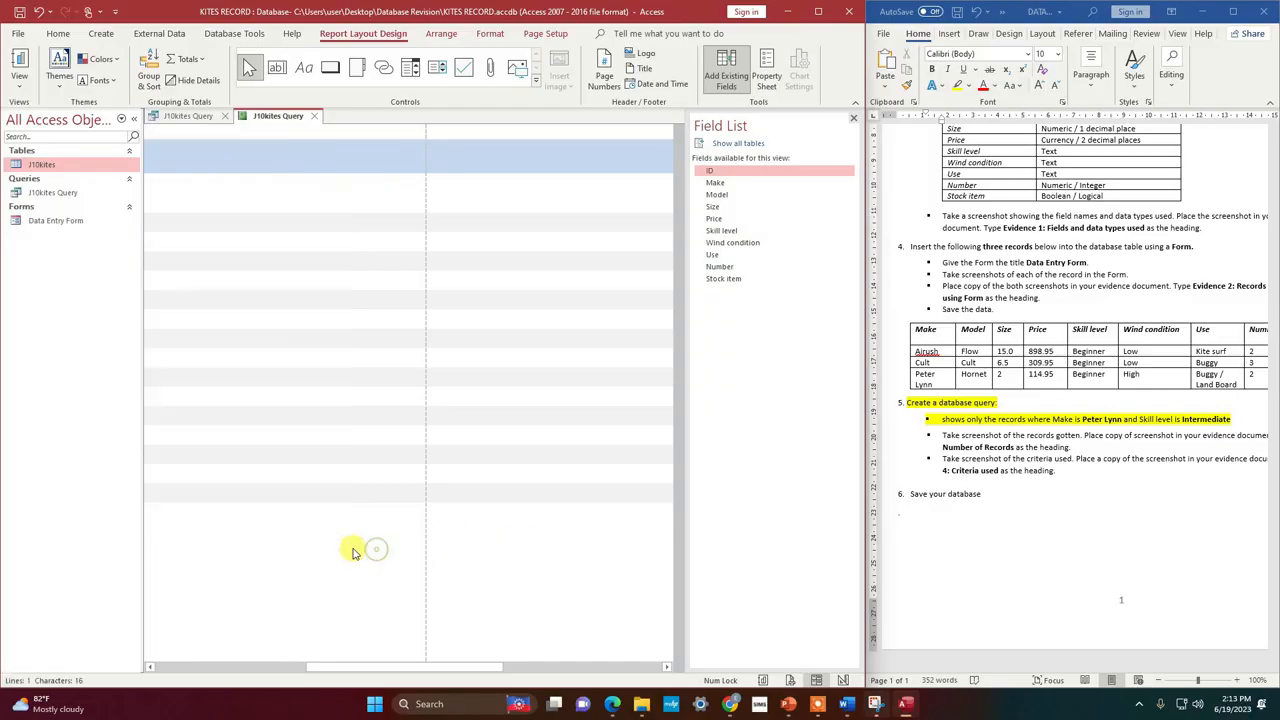
left_click_drag(442, 548, 427, 549)
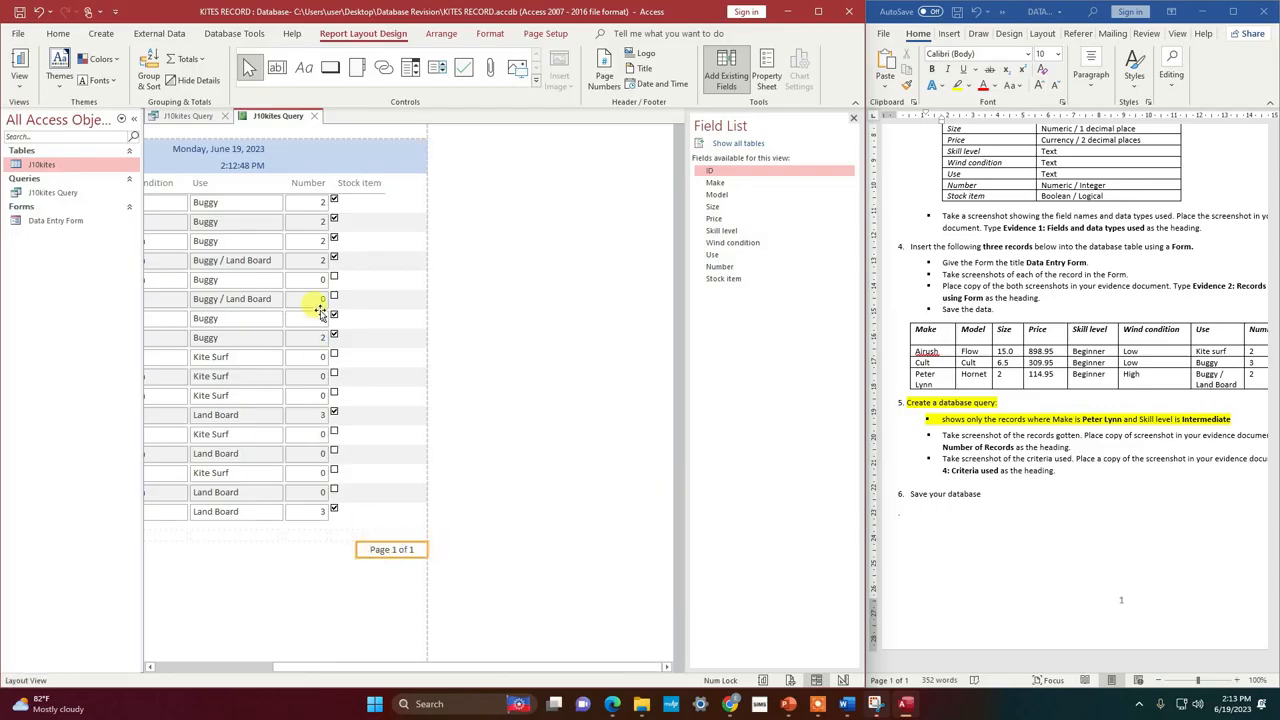
Show the report in Print Preview and check that all columns from ID to Stock item fit the page.
left_click(17, 82)
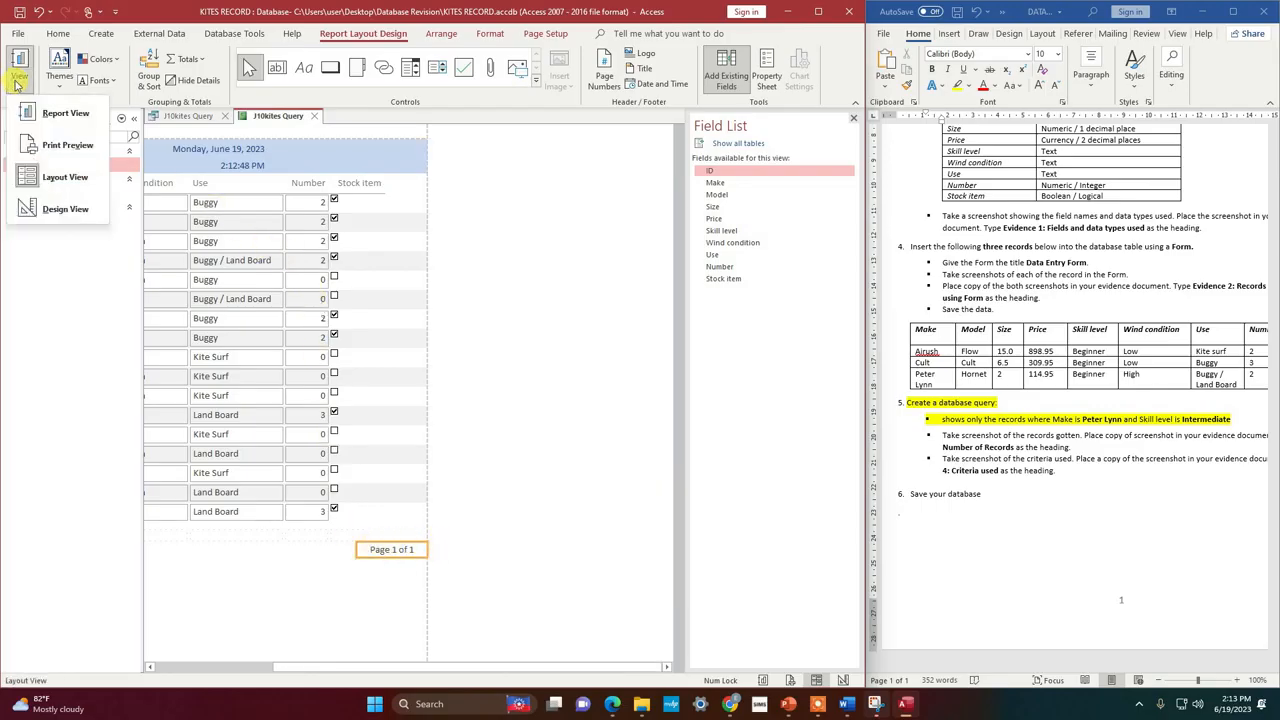
left_click(60, 146)
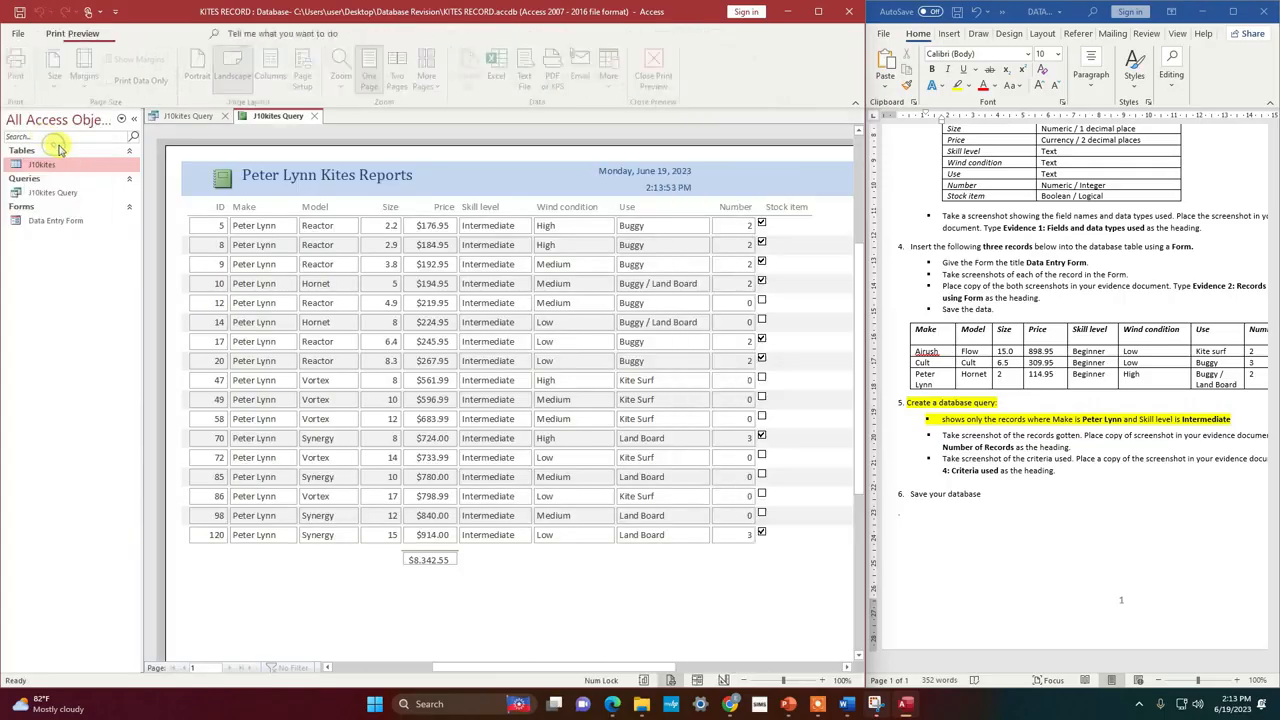
left_click_drag(505, 668, 479, 672)
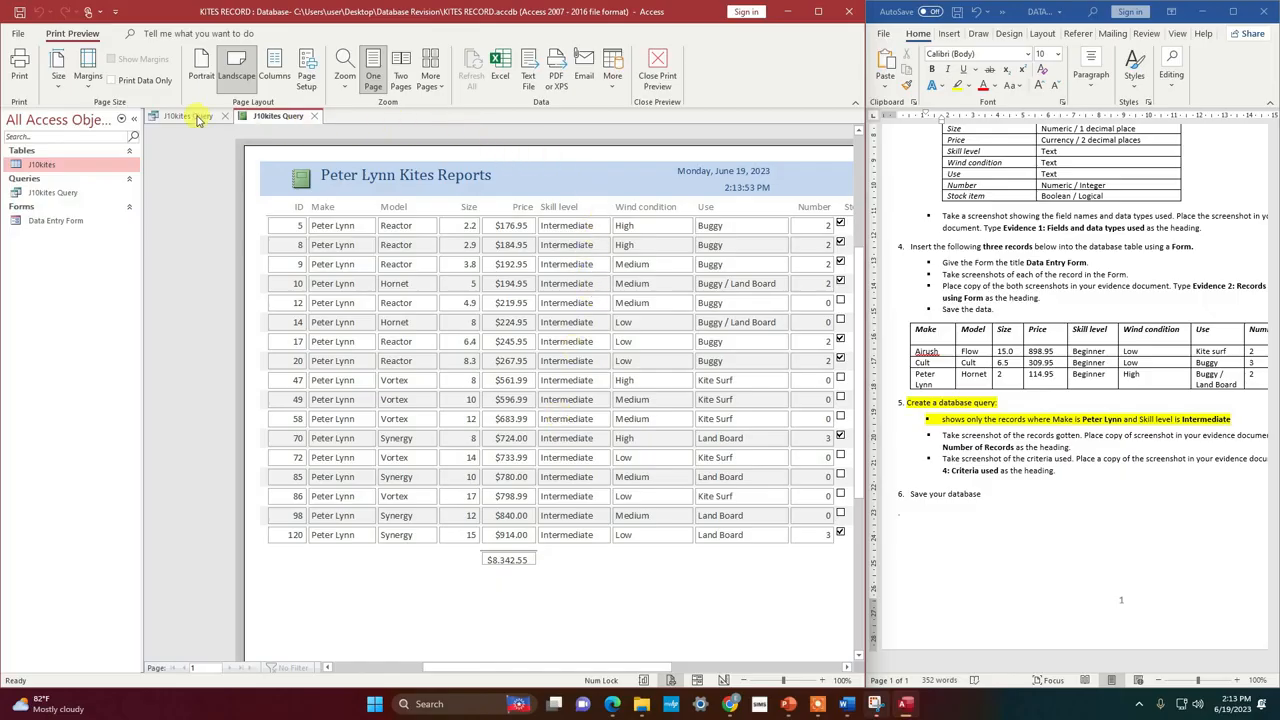
Print the whole report, one copy, with Microsoft Print to PDF as the printer.
left_click(20, 66)
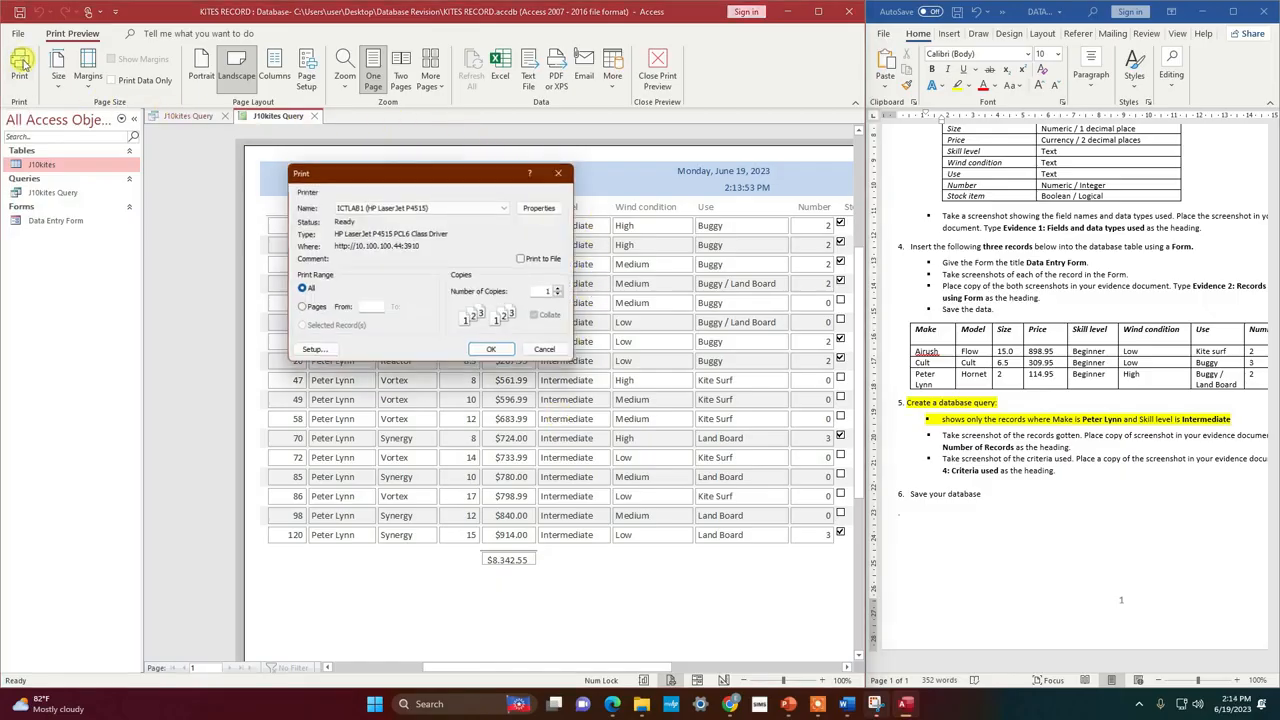
left_click(506, 207)
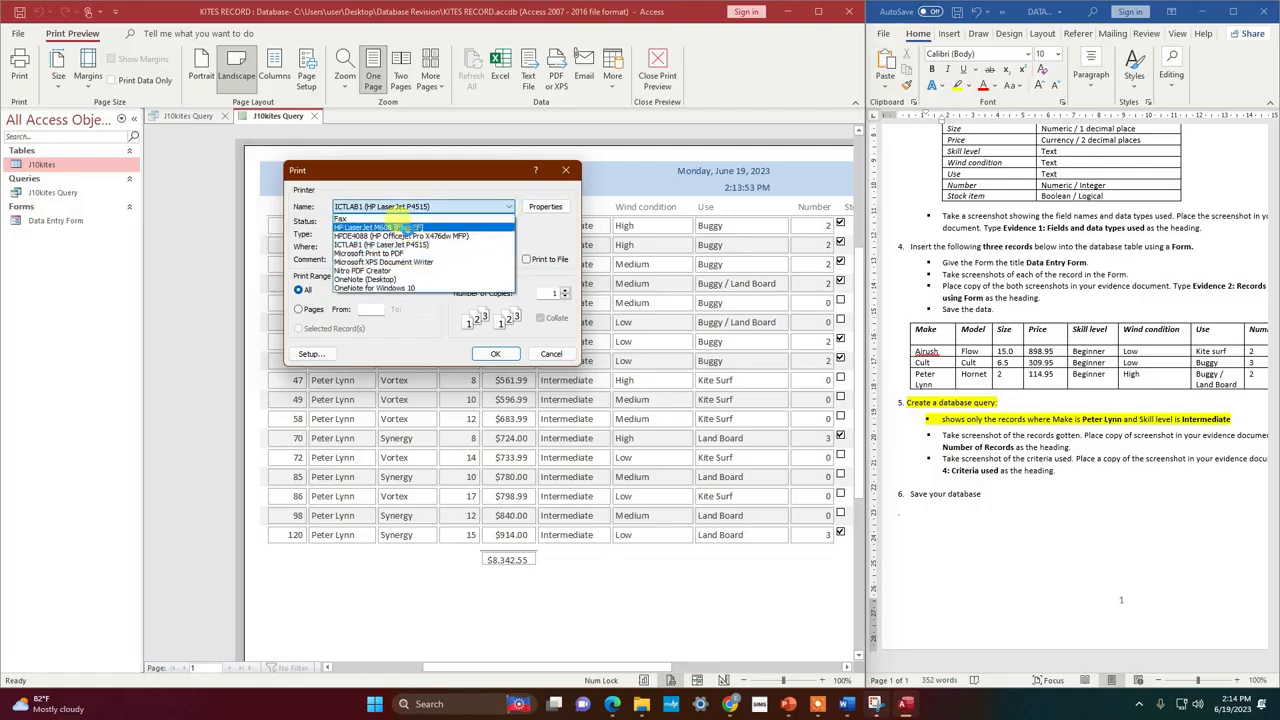
left_click(410, 227)
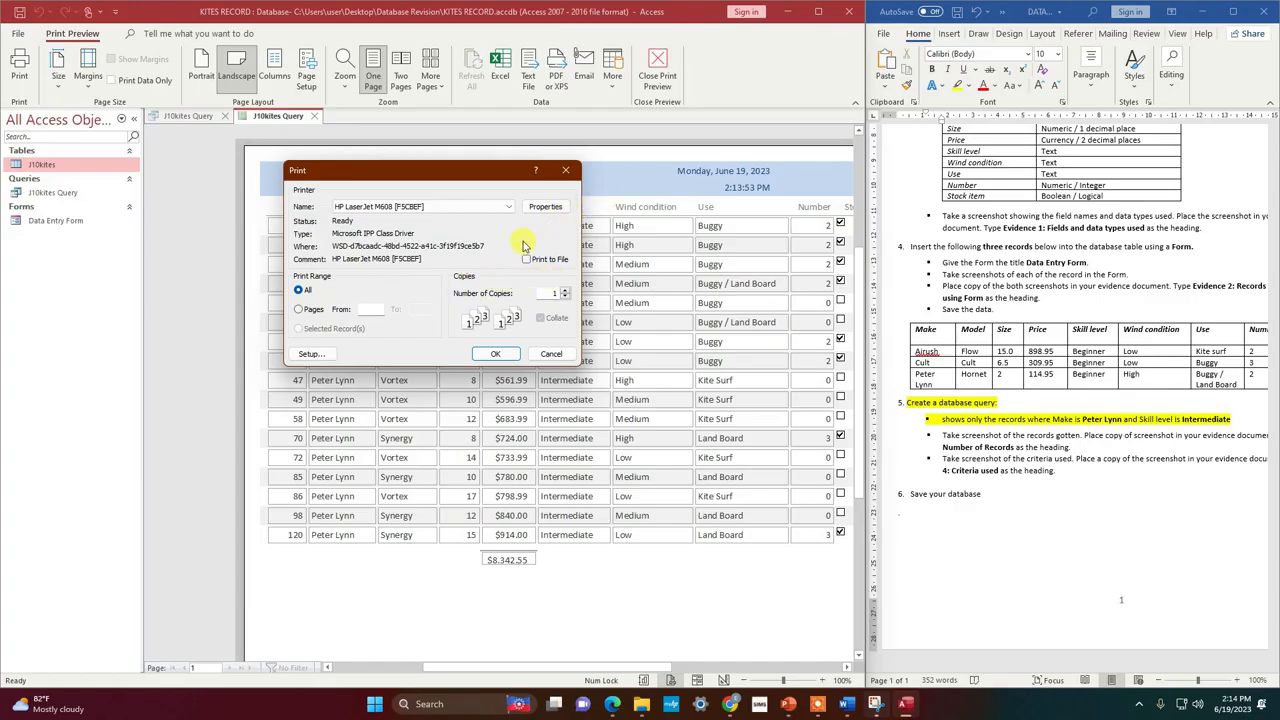
left_click(490, 208)
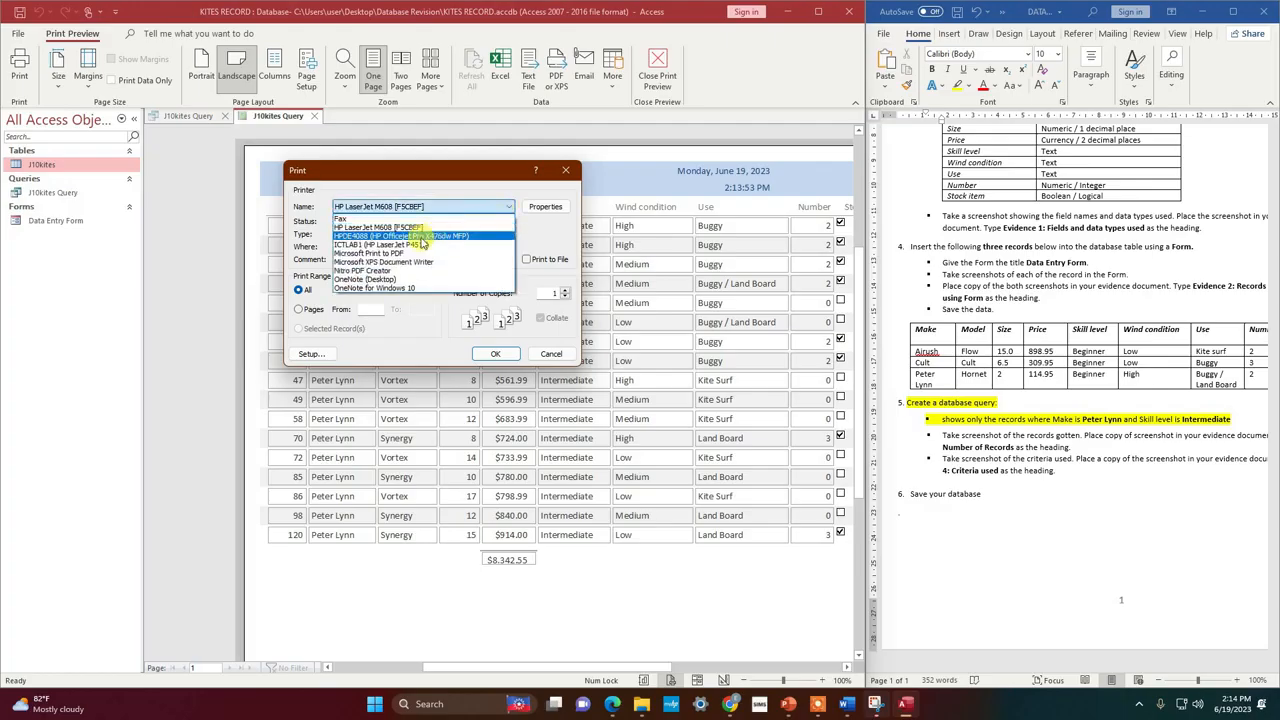
left_click(372, 254)
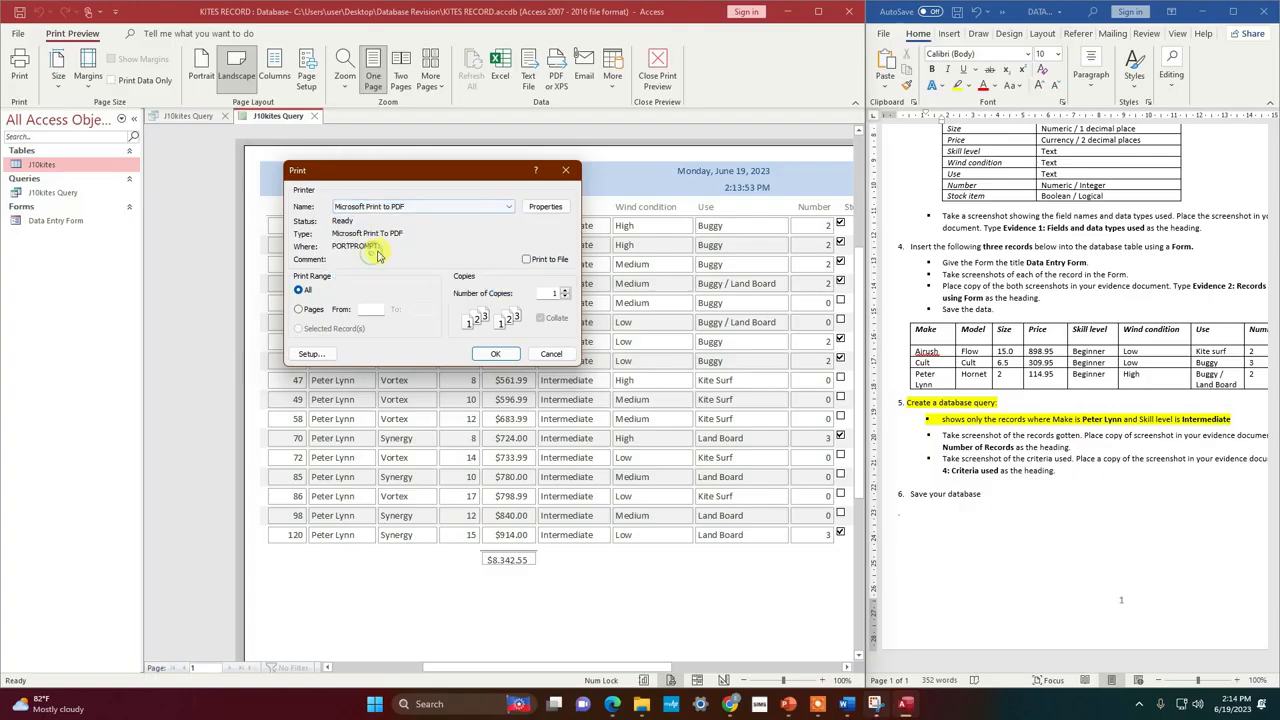
left_click(497, 355)
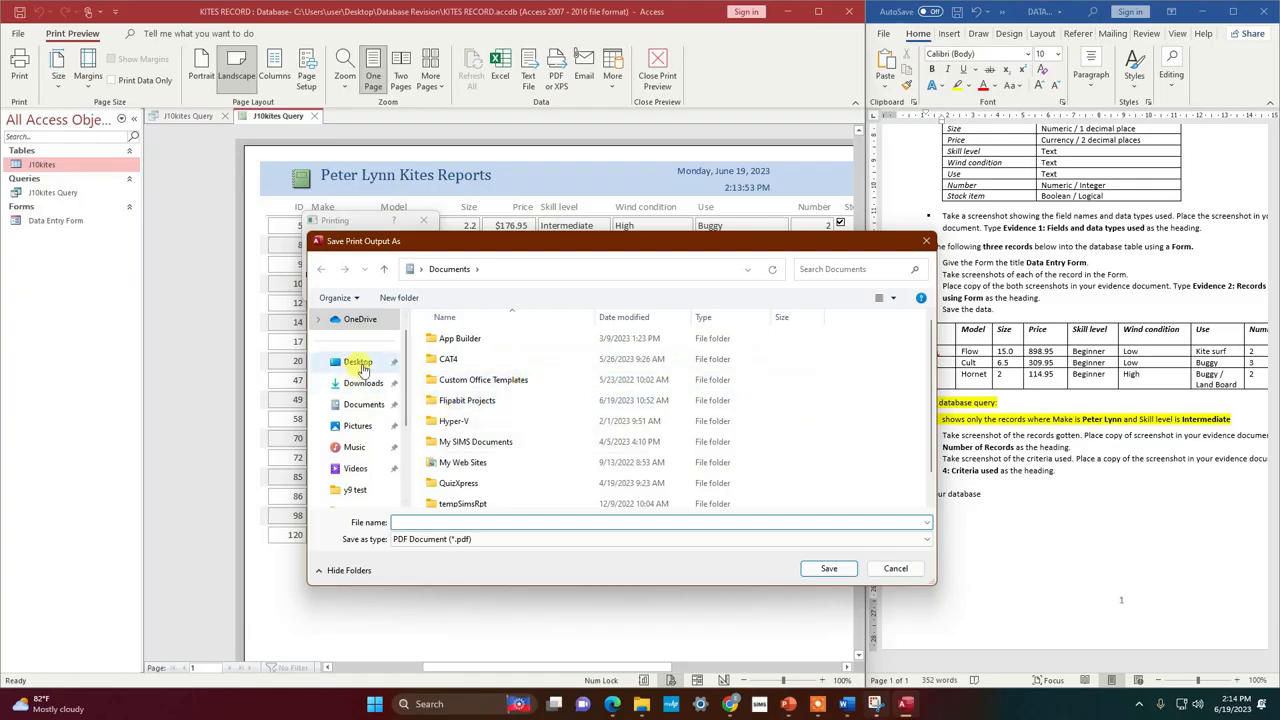
Save the print output as a PDF named Printout 1 in the Database Revision folder on the Desktop.
left_click(360, 365)
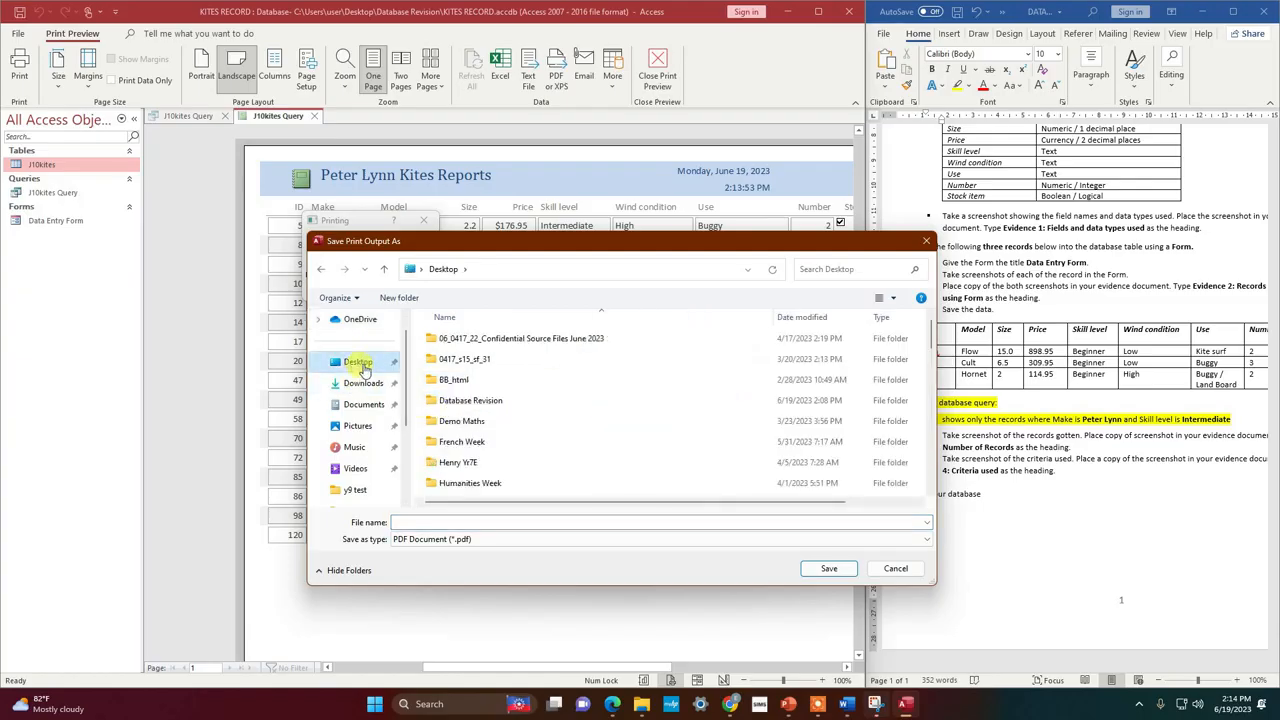
double_click(473, 404)
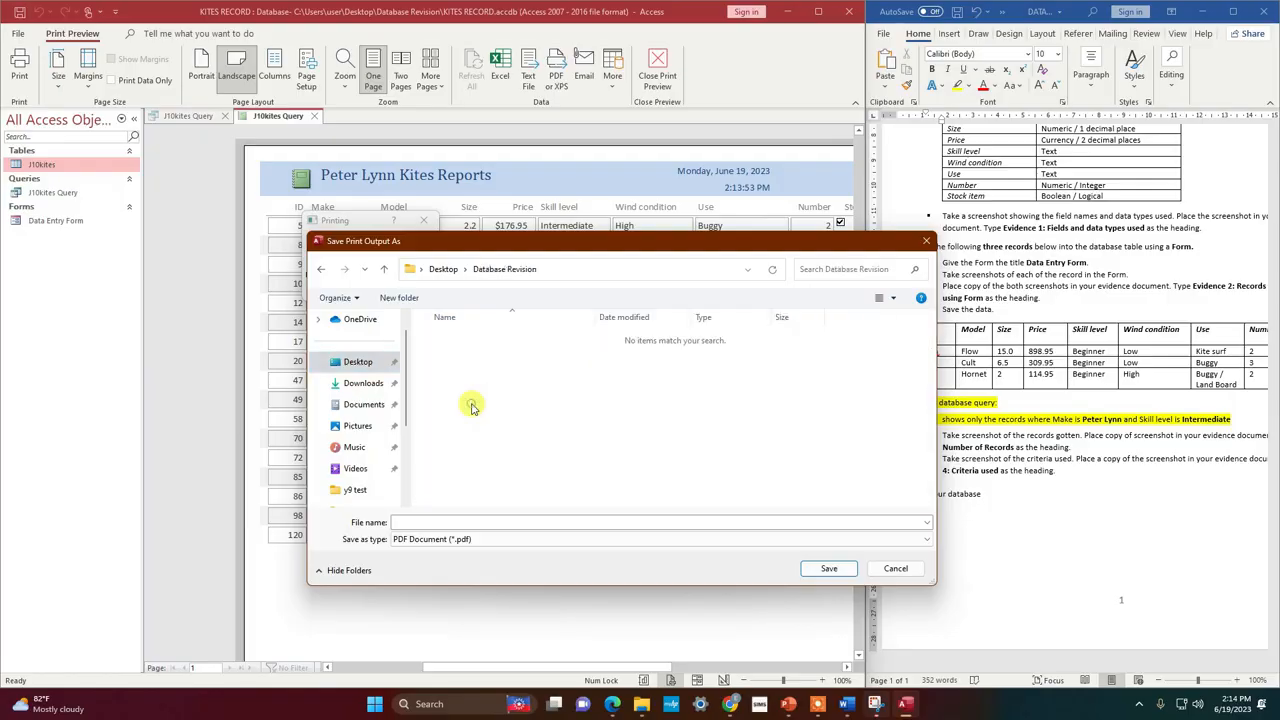
left_click(484, 520)
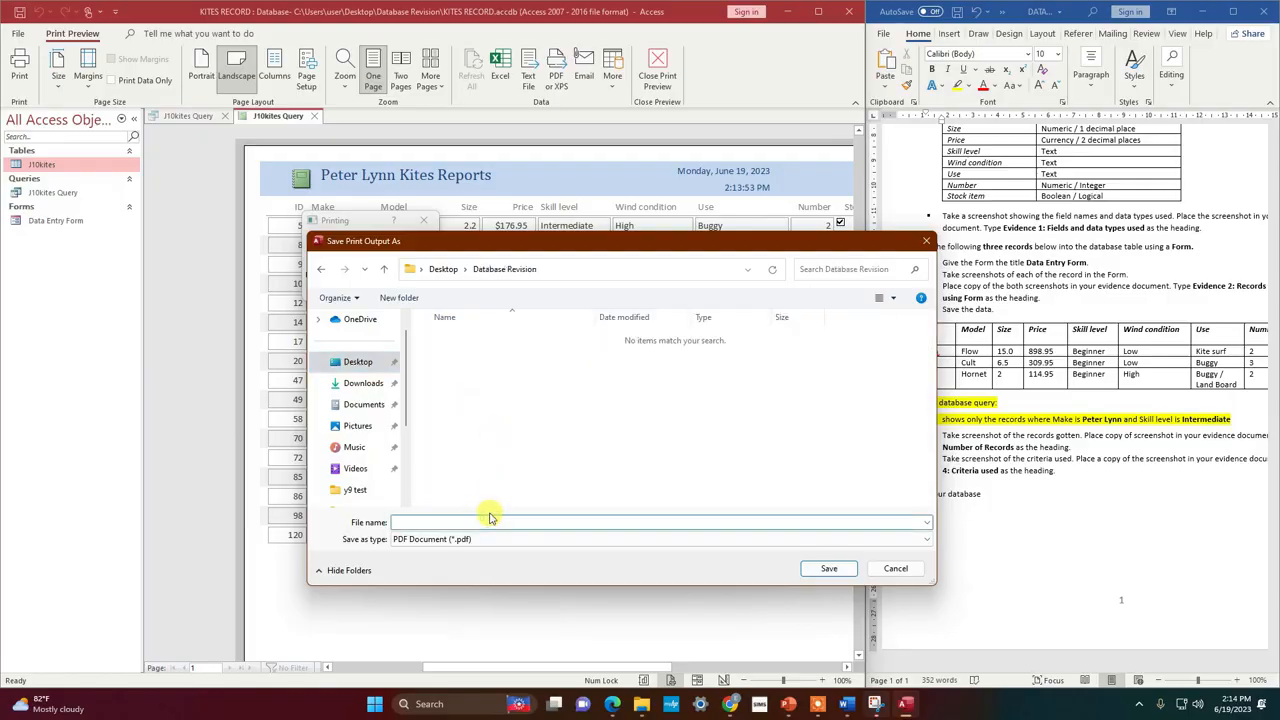
type("Re")
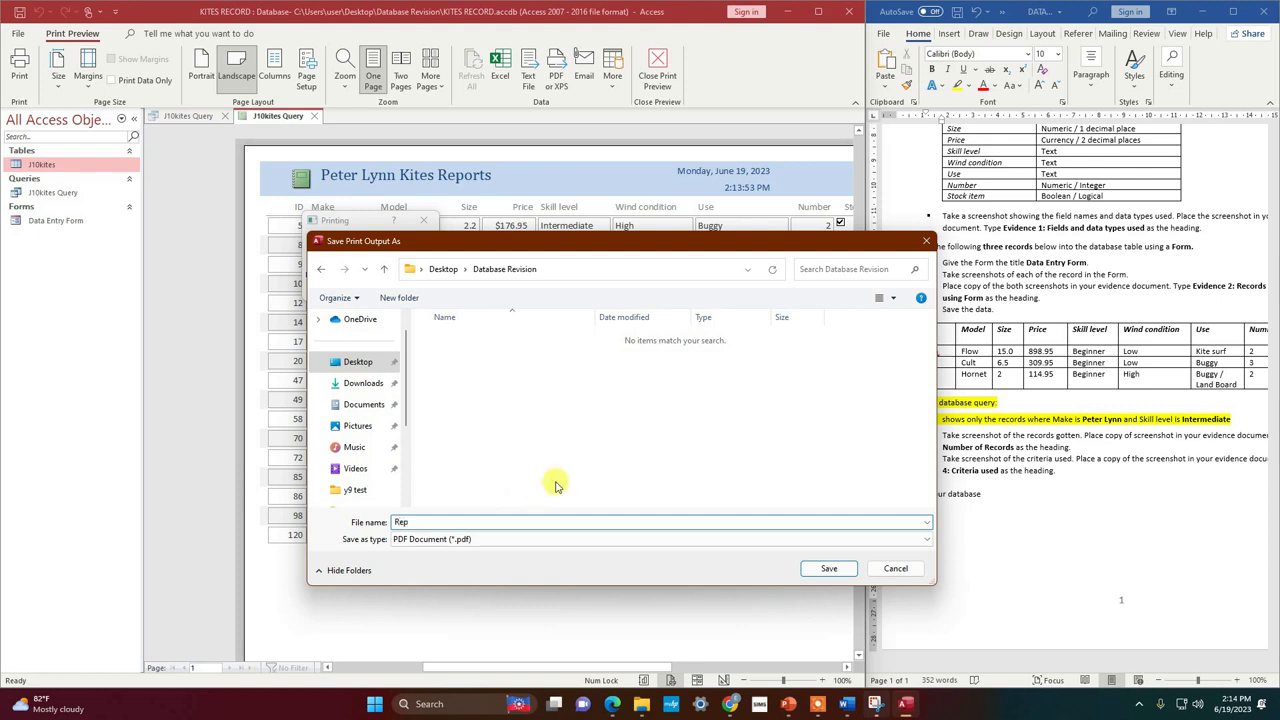
type("Printout 1")
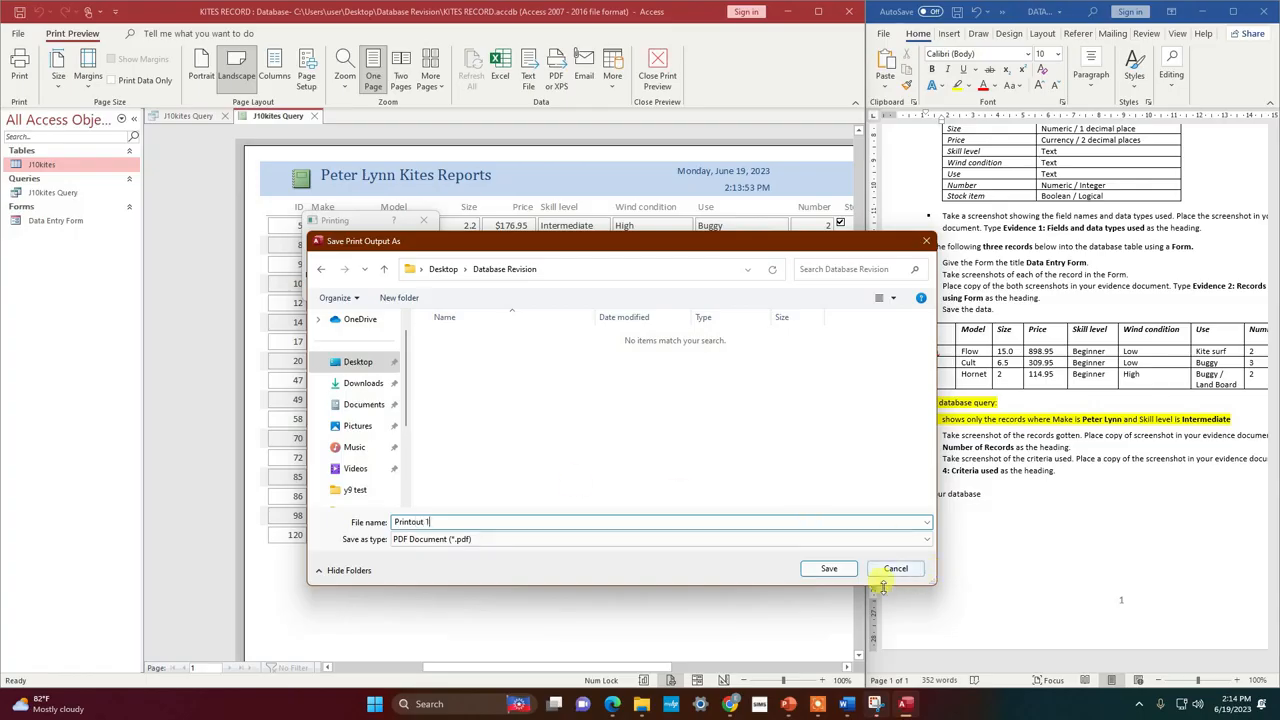
left_click(829, 569)
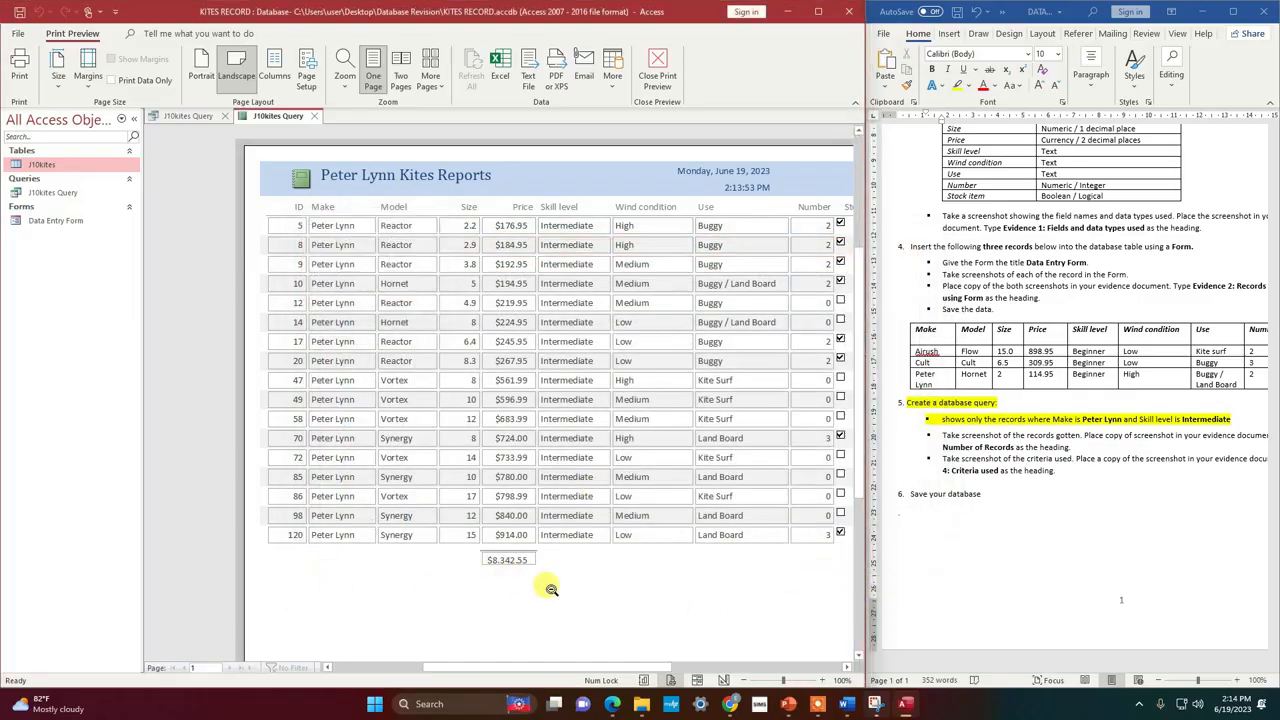
Switch to the Database Revision folder in File Explorer and select Printout 1.pdf.
mouse_move(668, 707)
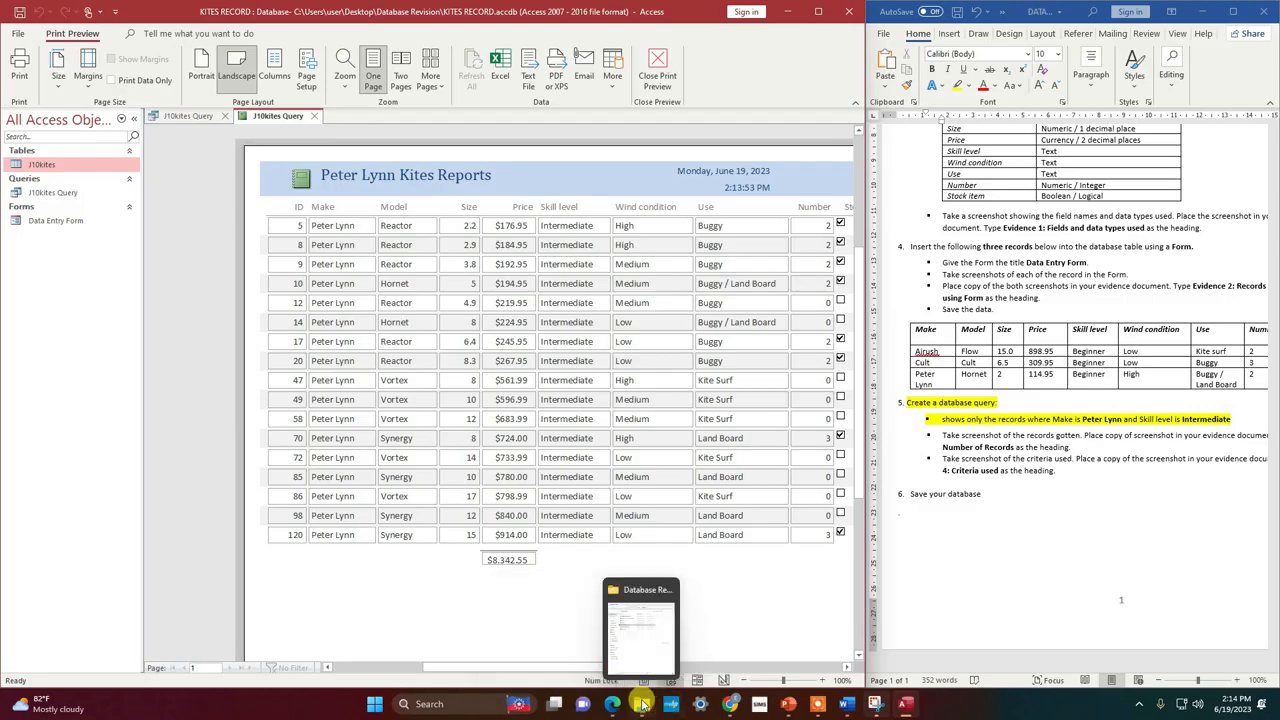
left_click(657, 612)
left_click(148, 258)
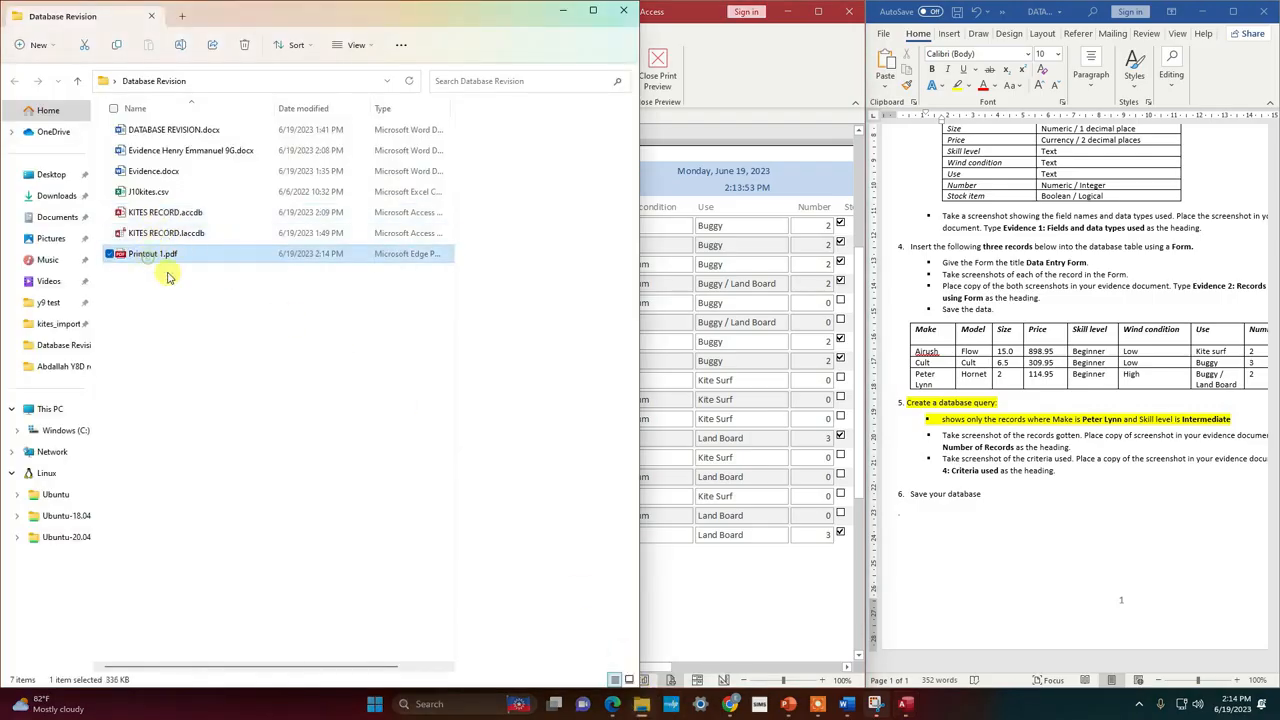